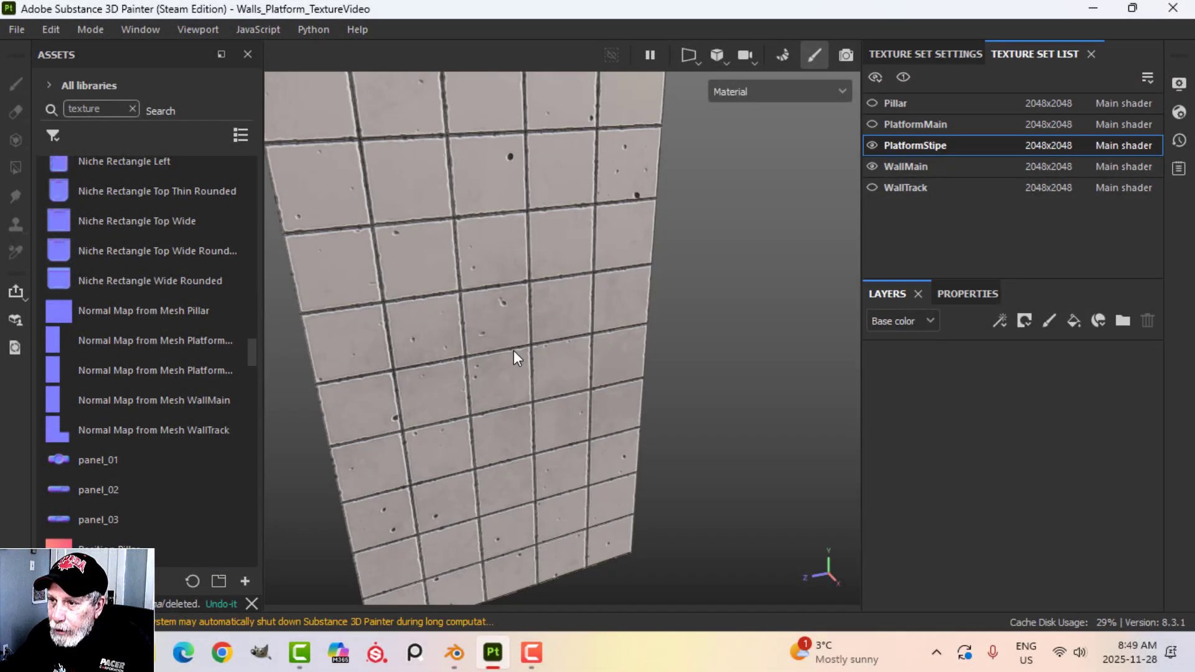
Hide the WallMain texture set so that only the PlatformStipe plane is shown, and frame it
{"action": "middle_click_drag", "start_coordinate": [514, 350], "coordinate": [563, 379]}
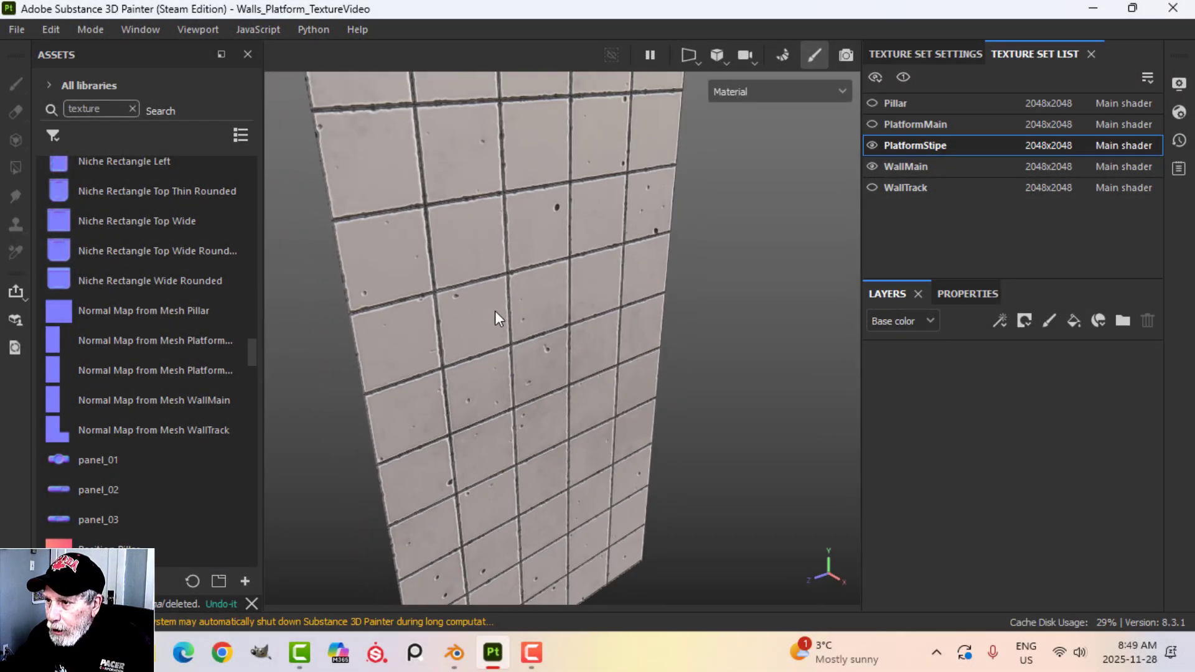
{"action": "middle_click_drag", "start_coordinate": [551, 386], "coordinate": [499, 276]}
{"action": "scroll", "coordinate": [533, 355], "scroll_direction": "down", "scroll_amount": 2}
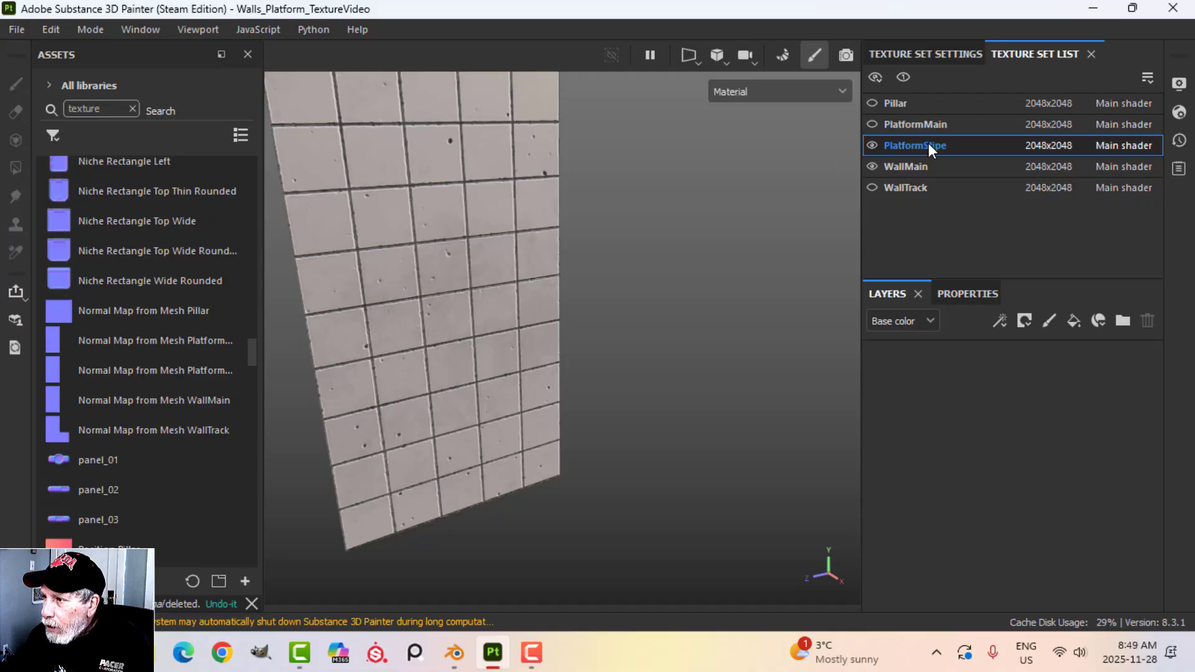
{"action": "left_click", "coordinate": [872, 166]}
{"action": "scroll", "coordinate": [537, 402], "scroll_direction": "down", "scroll_amount": 3}
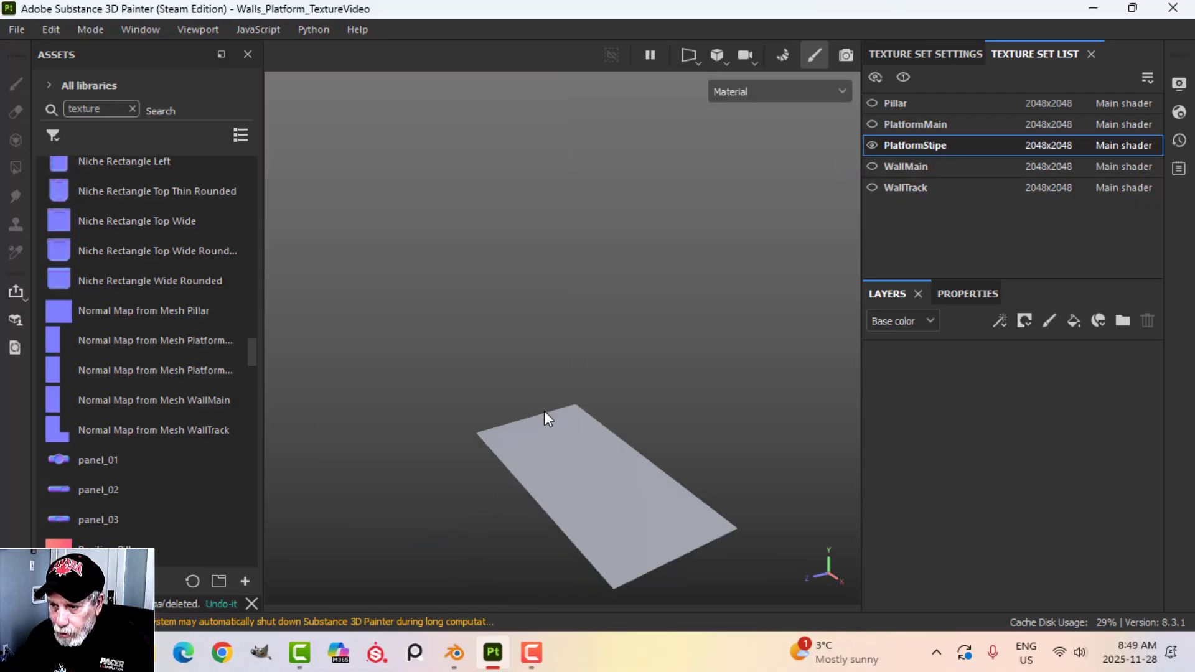
{"action": "middle_click_drag", "start_coordinate": [545, 411], "coordinate": [495, 261], "text": "alt"}
{"action": "left_click_drag", "start_coordinate": [495, 261], "coordinate": [556, 339], "text": "alt"}
{"action": "scroll", "coordinate": [533, 356], "scroll_direction": "up", "scroll_amount": 2}
{"action": "middle_click_drag", "start_coordinate": [533, 357], "coordinate": [553, 361], "text": "alt"}
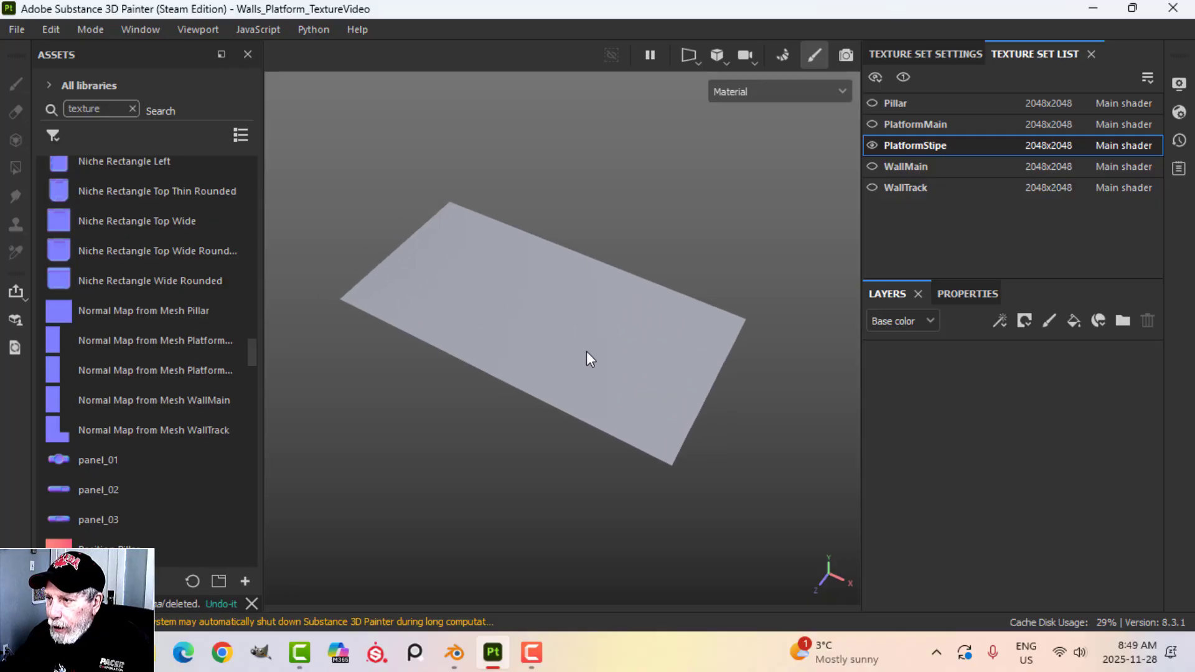
{"action": "left_click_drag", "start_coordinate": [587, 351], "coordinate": [572, 351], "text": "alt"}
{"action": "scroll", "coordinate": [571, 352], "scroll_direction": "up", "scroll_amount": 2}
{"action": "middle_click_drag", "start_coordinate": [570, 355], "coordinate": [584, 359], "text": "alt"}
{"action": "left_click_drag", "start_coordinate": [584, 359], "coordinate": [576, 356], "text": "alt"}
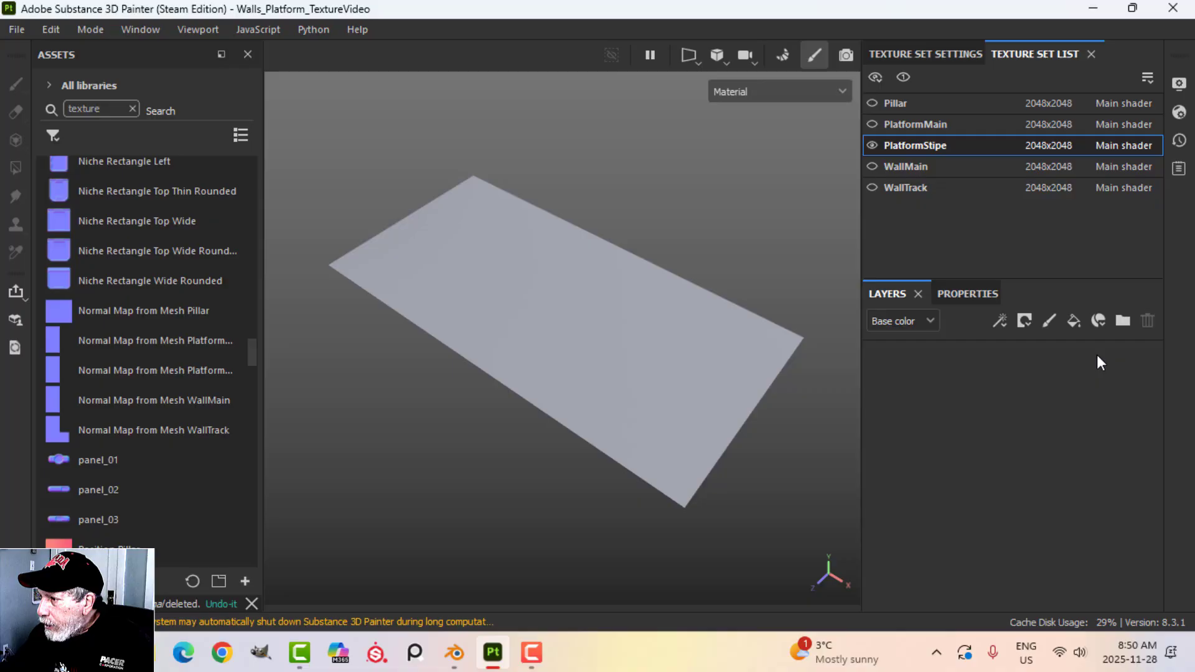
Add a fill layer to PlatformStipe with only the color and rough channels active and set its roughness to 0.9163
{"action": "left_click", "coordinate": [1073, 319]}
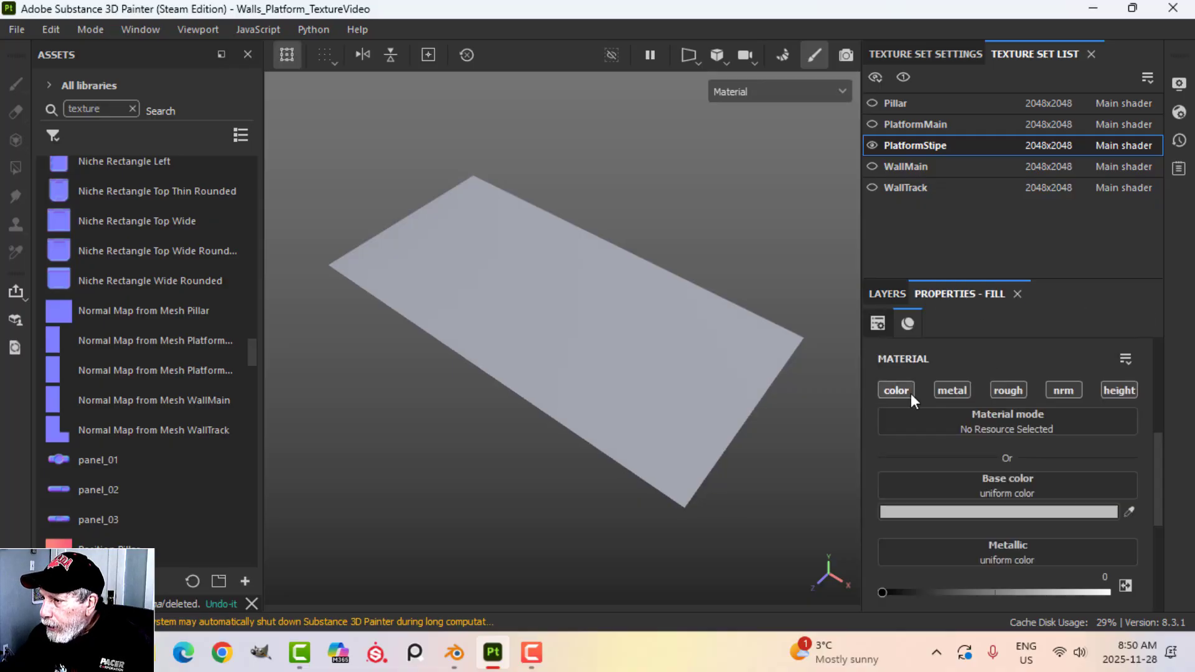
{"action": "left_click", "coordinate": [1010, 390]}
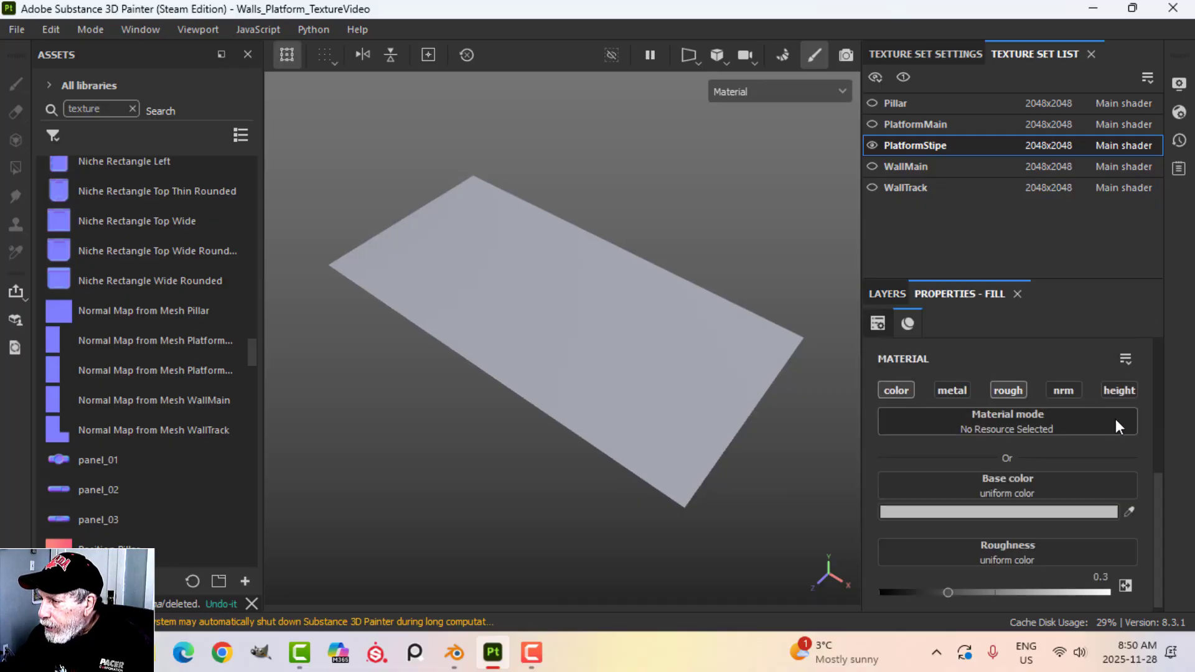
{"action": "scroll", "coordinate": [1026, 518], "scroll_direction": "down", "scroll_amount": 1}
{"action": "left_click_drag", "start_coordinate": [956, 585], "coordinate": [1092, 586]}
Set the fill layer's base color to dark gray 212121
{"action": "left_click", "coordinate": [1024, 503]}
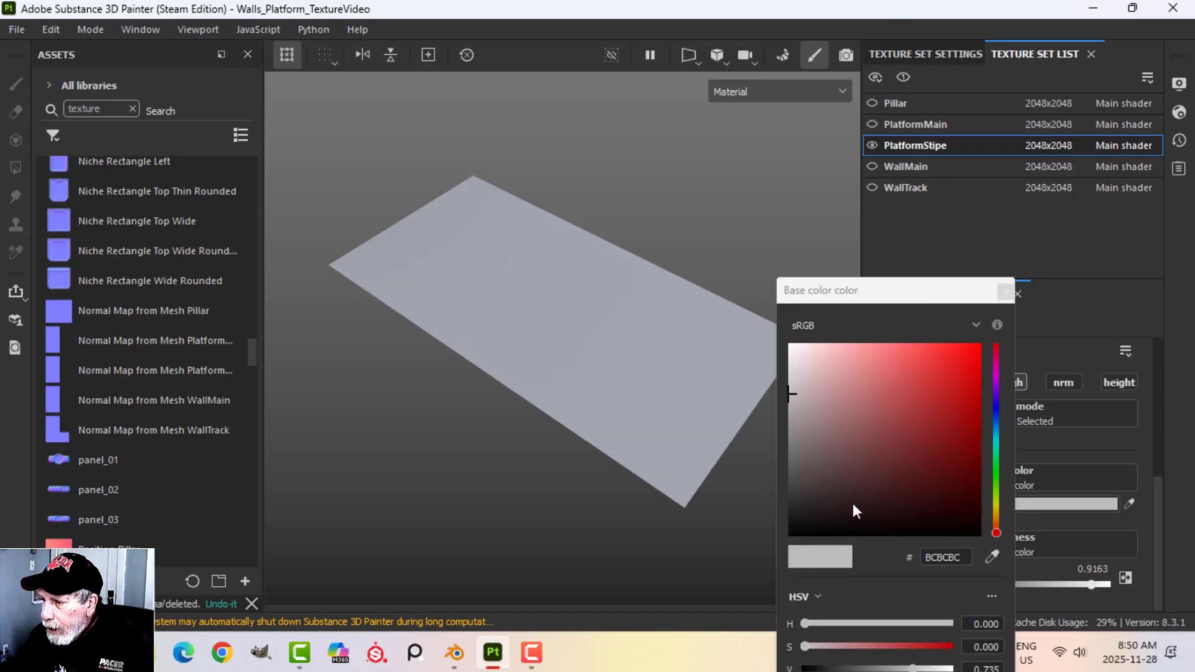
{"action": "left_click", "coordinate": [796, 502]}
{"action": "left_click_drag", "start_coordinate": [796, 503], "coordinate": [781, 510]}
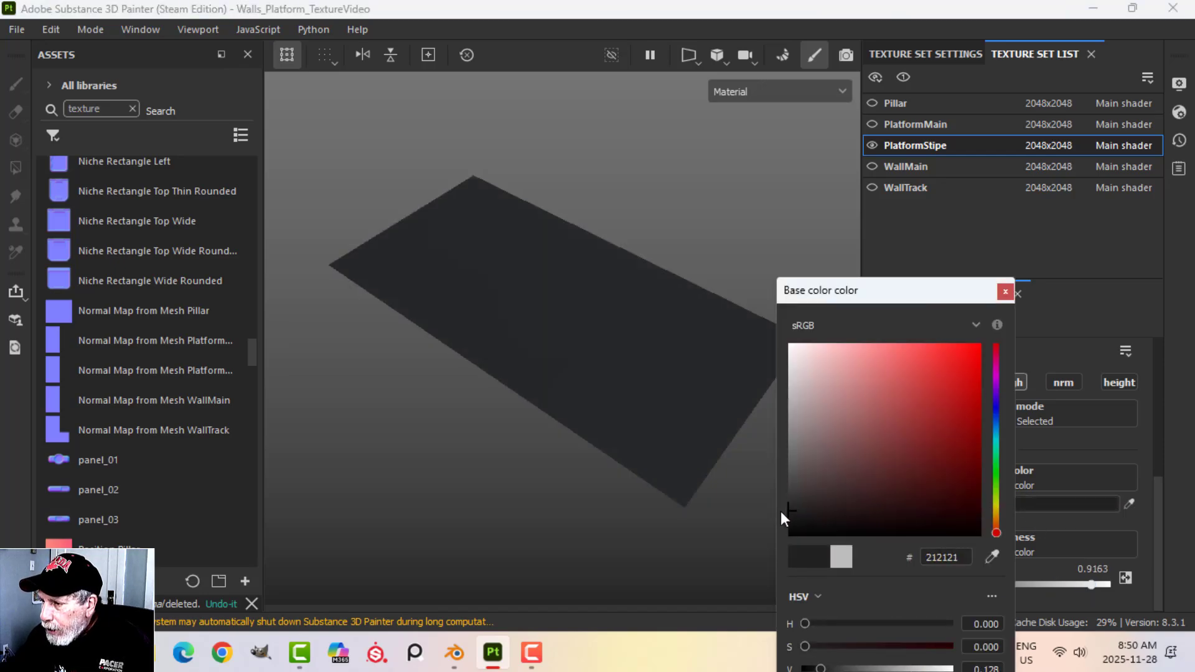
{"action": "left_click", "coordinate": [1003, 292]}
Rename the dark fill layer as GROUT
{"action": "left_click", "coordinate": [880, 293]}
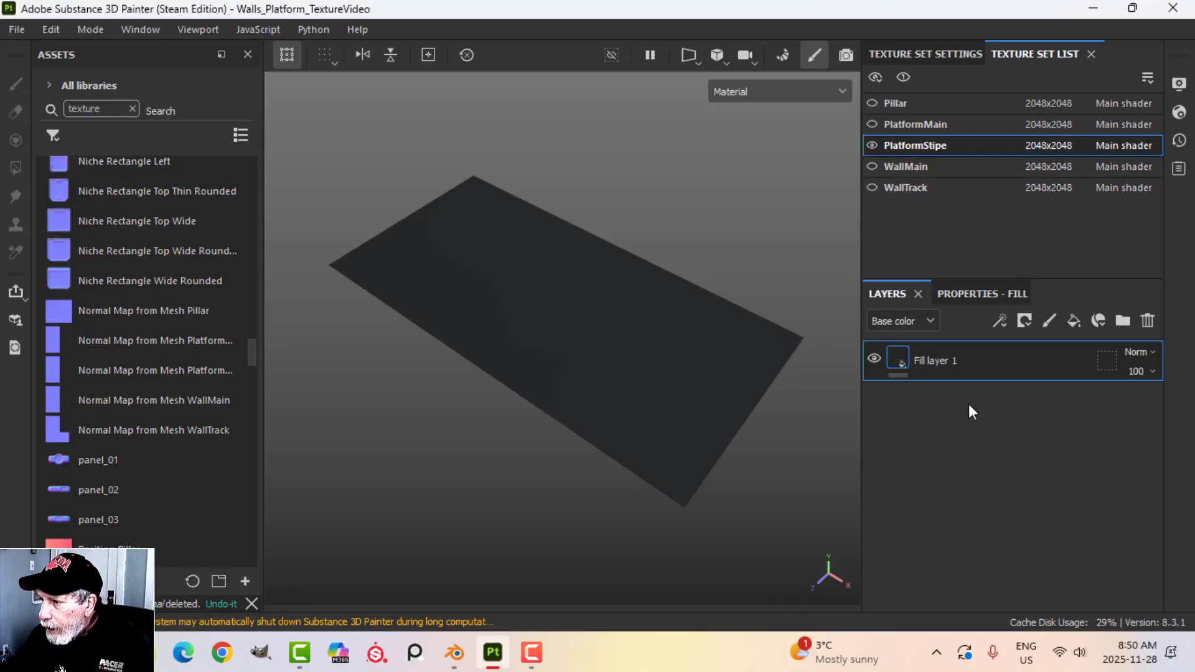
{"action": "double_click", "coordinate": [936, 354]}
{"action": "type", "text": "GROUT"}
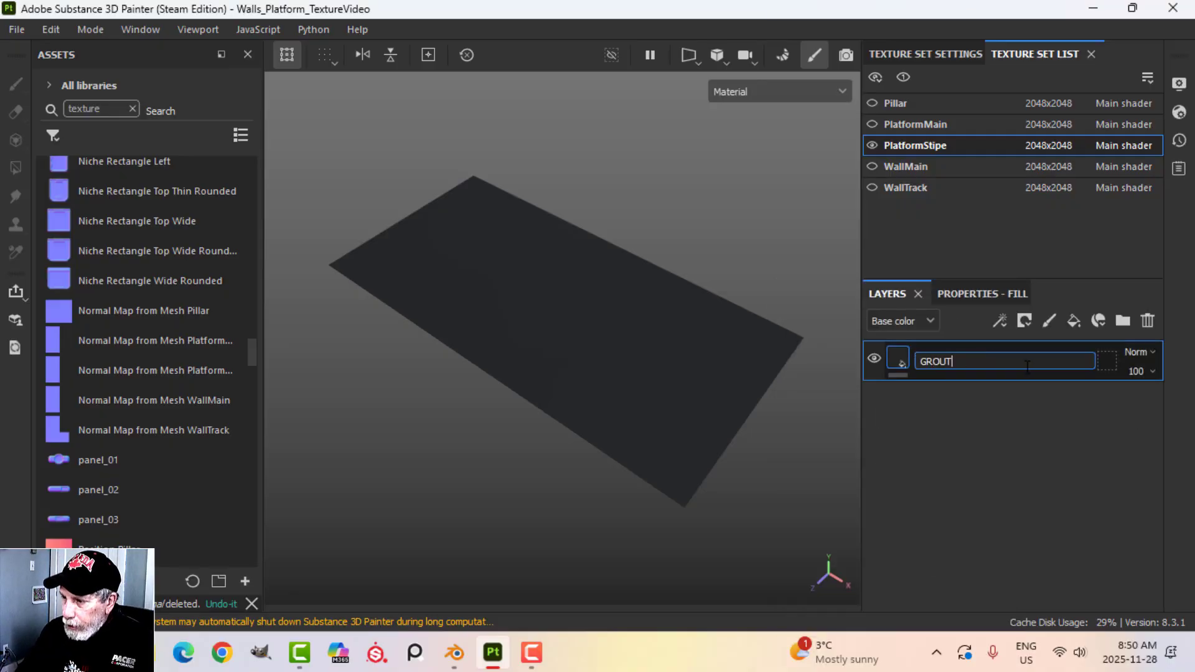
{"action": "key", "text": "Return"}
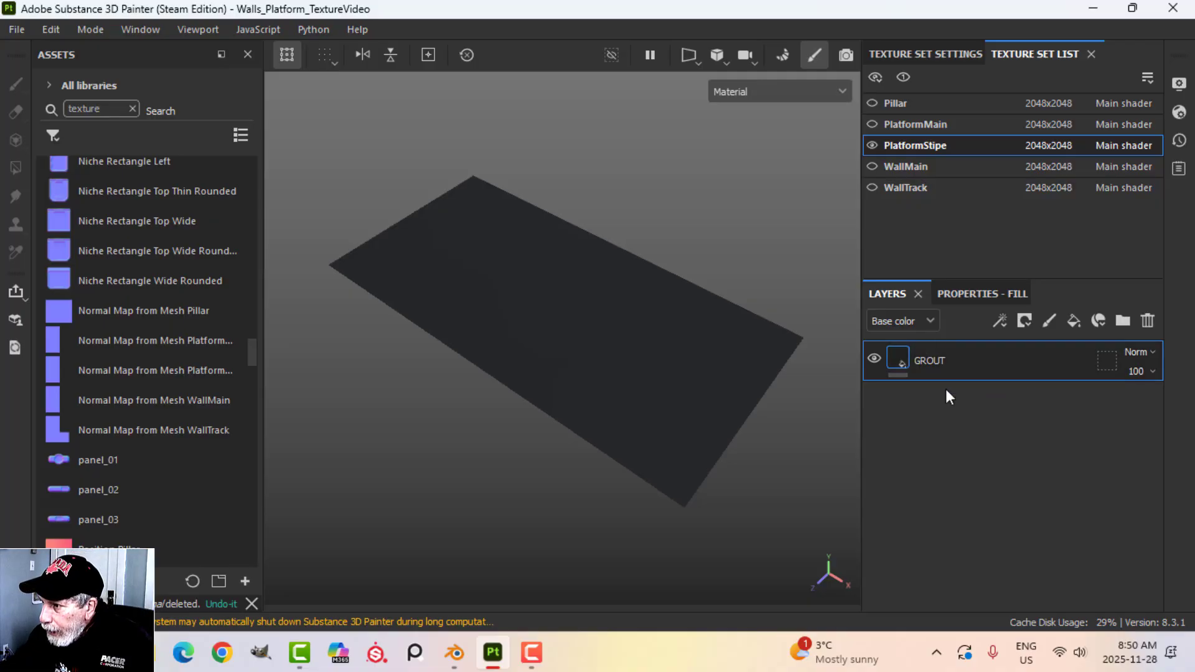
Add a second fill layer above GROUT using only color, rough and height, with roughness 0.5209 and height 1
{"action": "left_click", "coordinate": [1071, 321]}
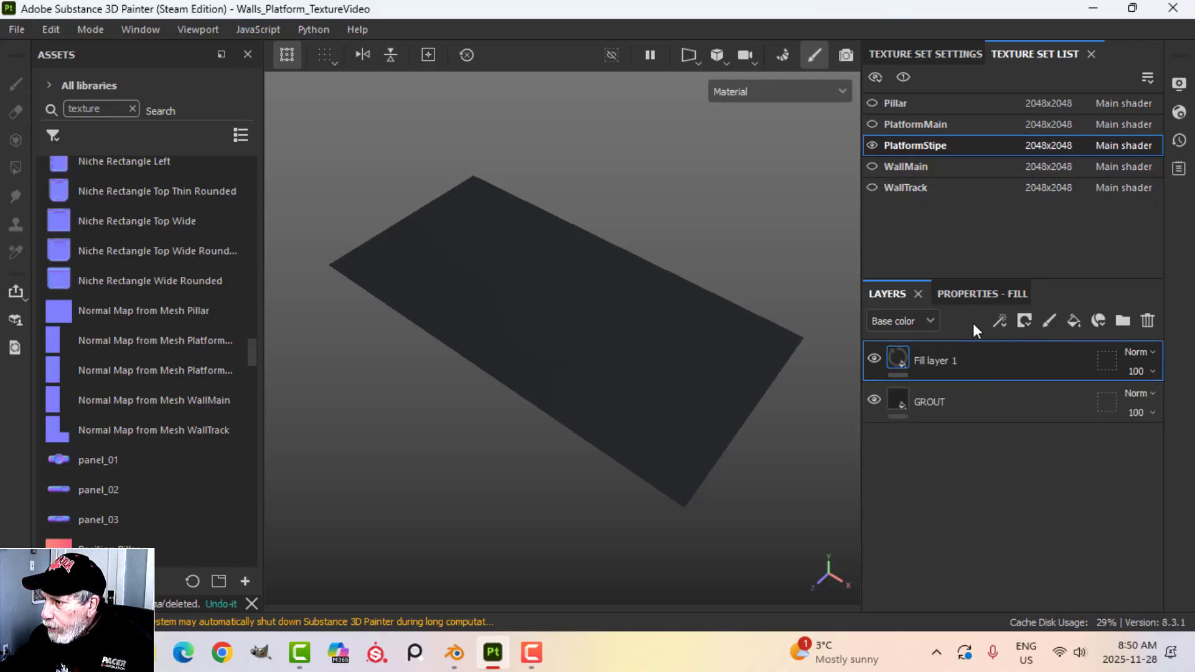
{"action": "left_click", "coordinate": [977, 296]}
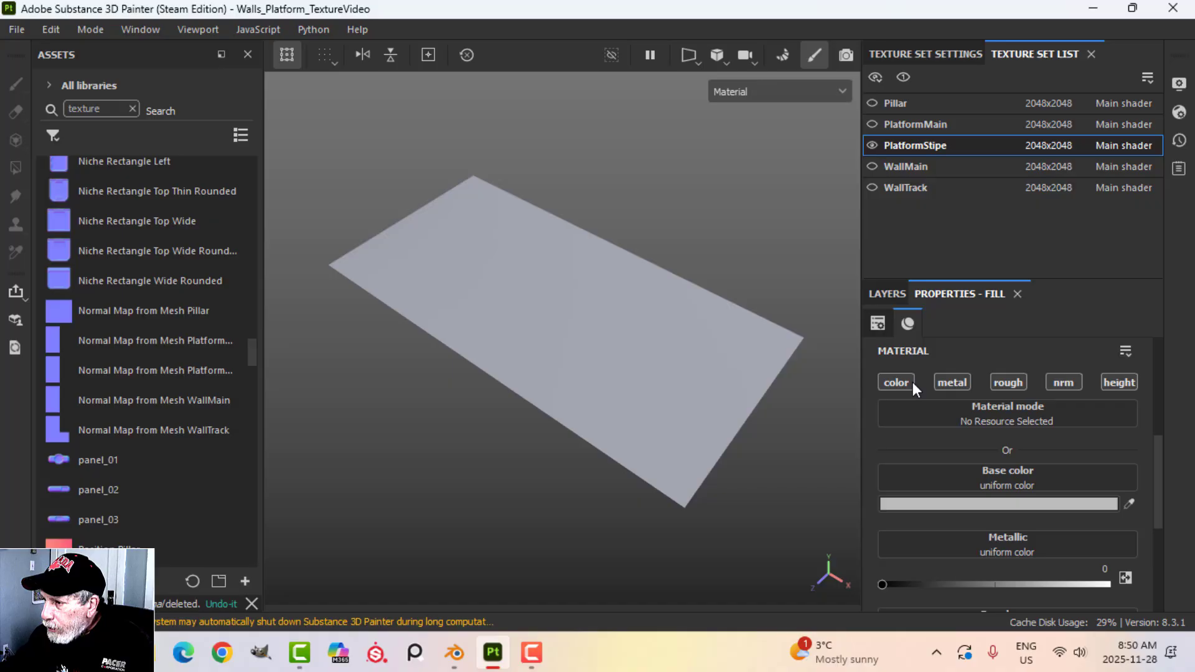
{"action": "left_click", "coordinate": [953, 382]}
{"action": "left_click", "coordinate": [1009, 383]}
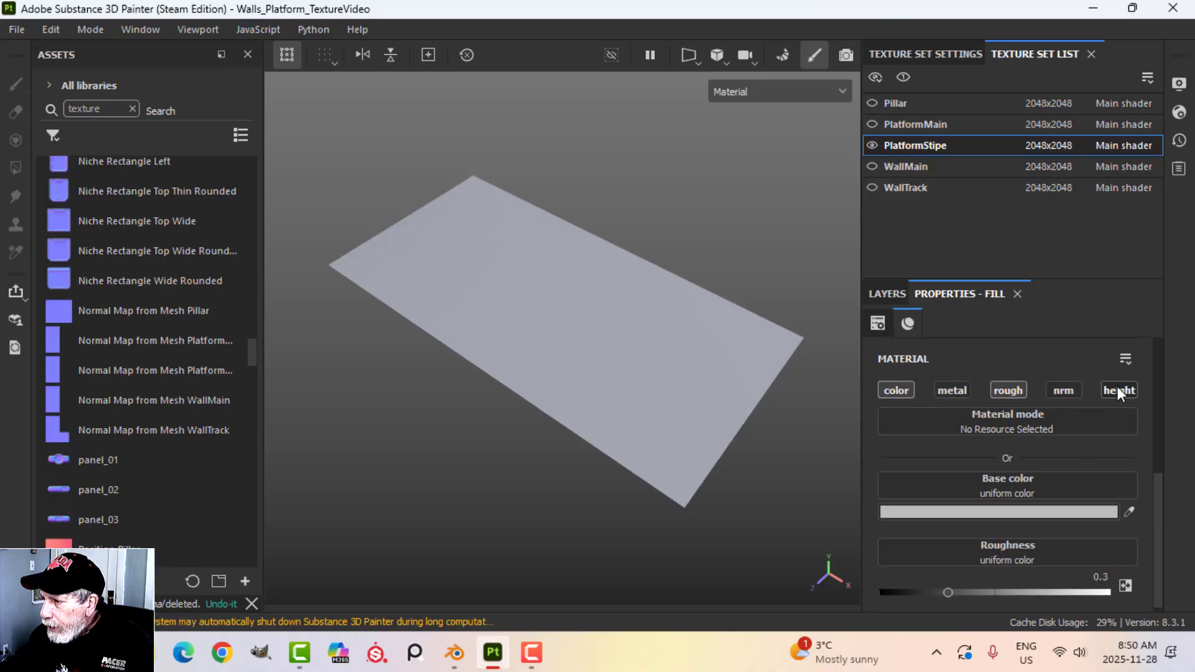
{"action": "scroll", "coordinate": [1119, 391], "scroll_direction": "down", "scroll_amount": 3}
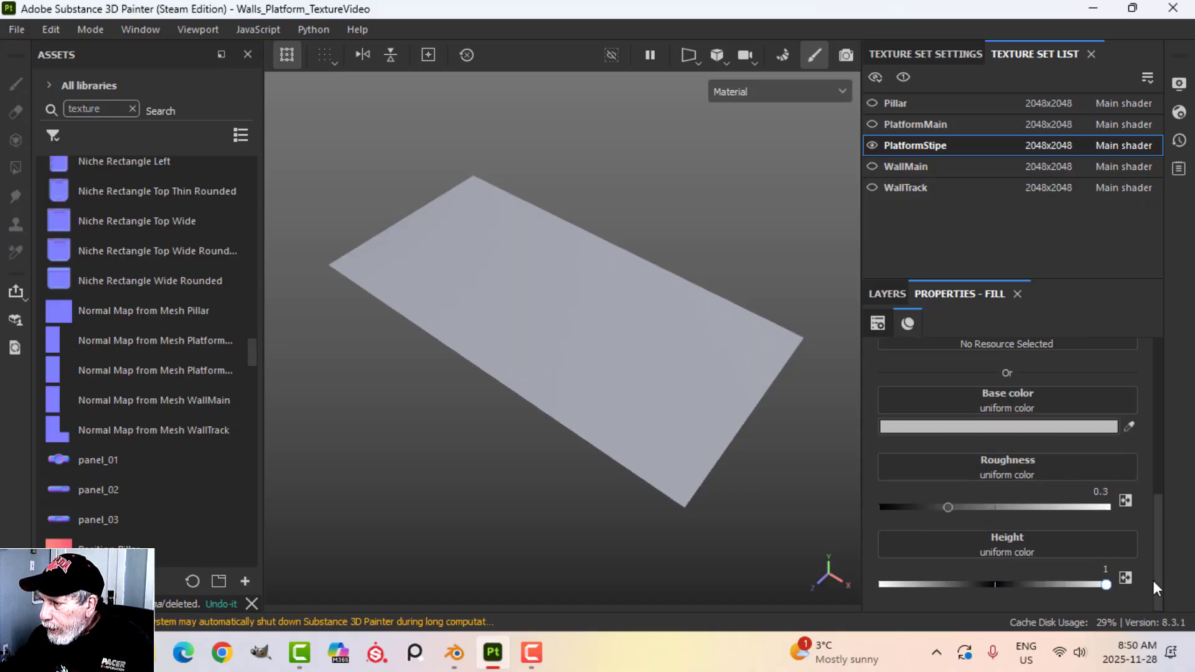
{"action": "left_click_drag", "start_coordinate": [964, 508], "coordinate": [1000, 508]}
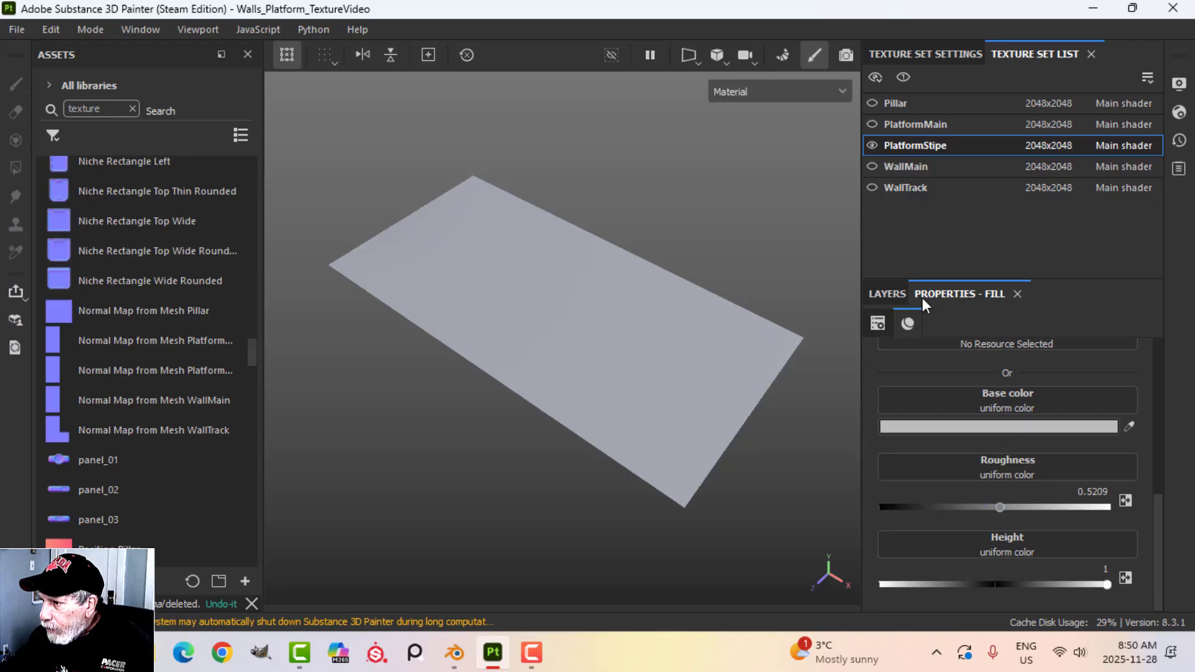
Add a black mask to the new fill layer and put a fill effect in that mask
{"action": "left_click", "coordinate": [887, 294]}
{"action": "left_click", "coordinate": [1025, 321]}
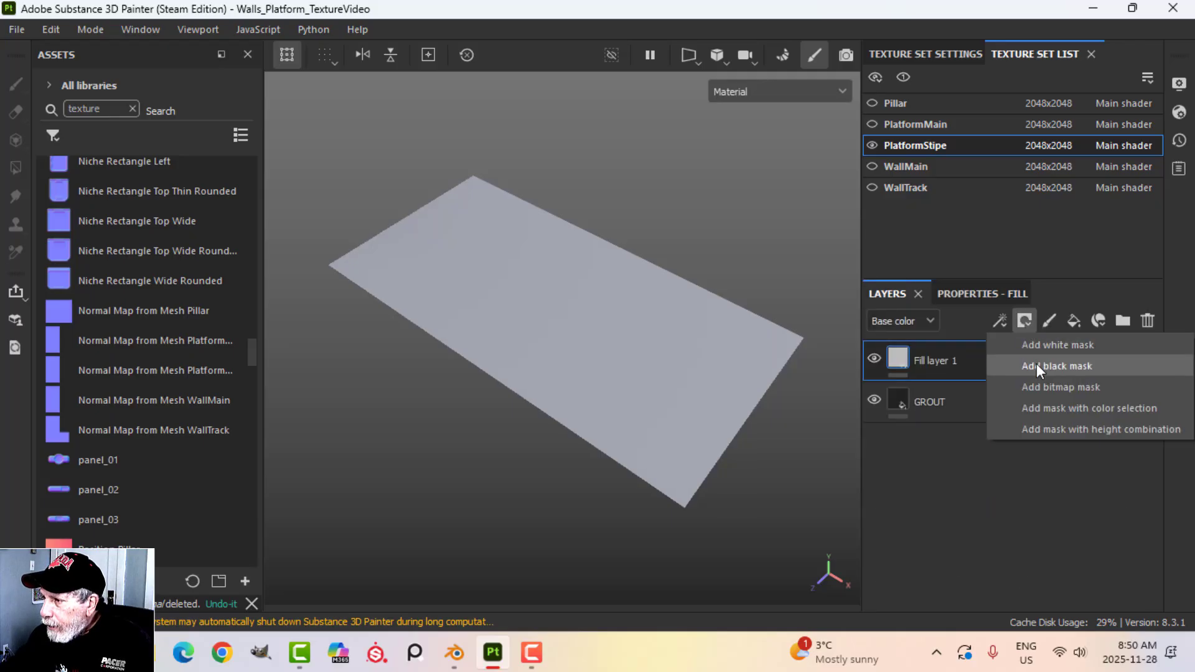
{"action": "left_click", "coordinate": [1036, 368]}
{"action": "left_click", "coordinate": [1000, 320]}
{"action": "left_click", "coordinate": [1018, 386]}
{"action": "left_click", "coordinate": [988, 295]}
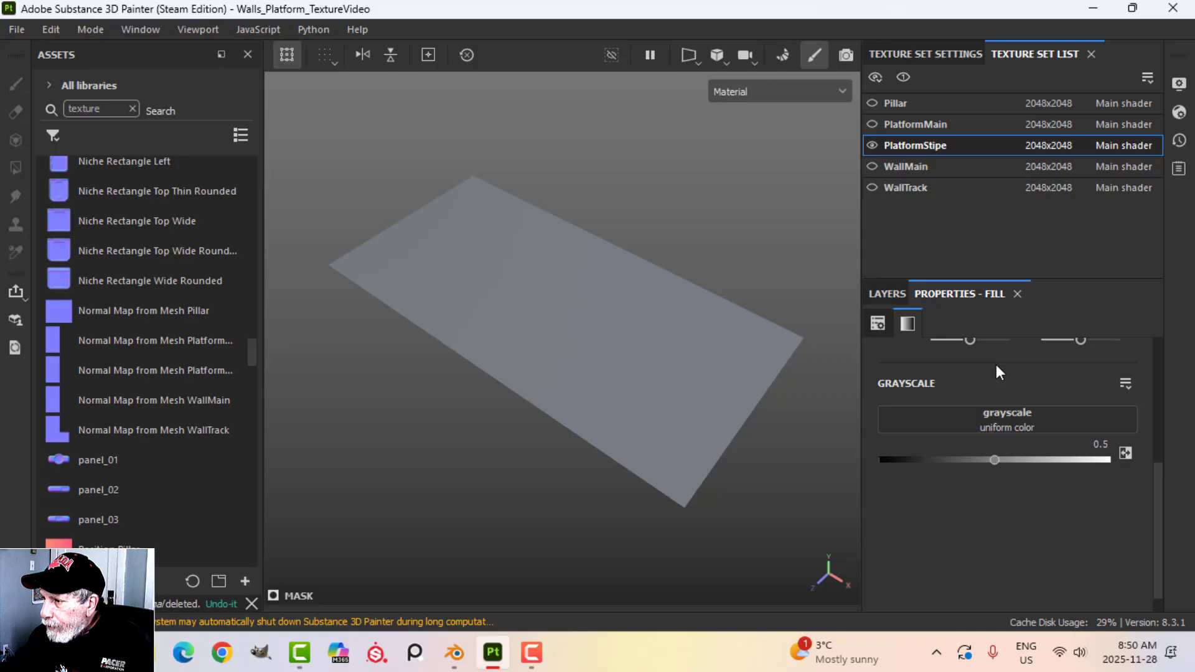
Find the Tile Generator texture, assign it as the mask fill's grayscale and set its position to 0.92
{"action": "left_click", "coordinate": [1000, 420]}
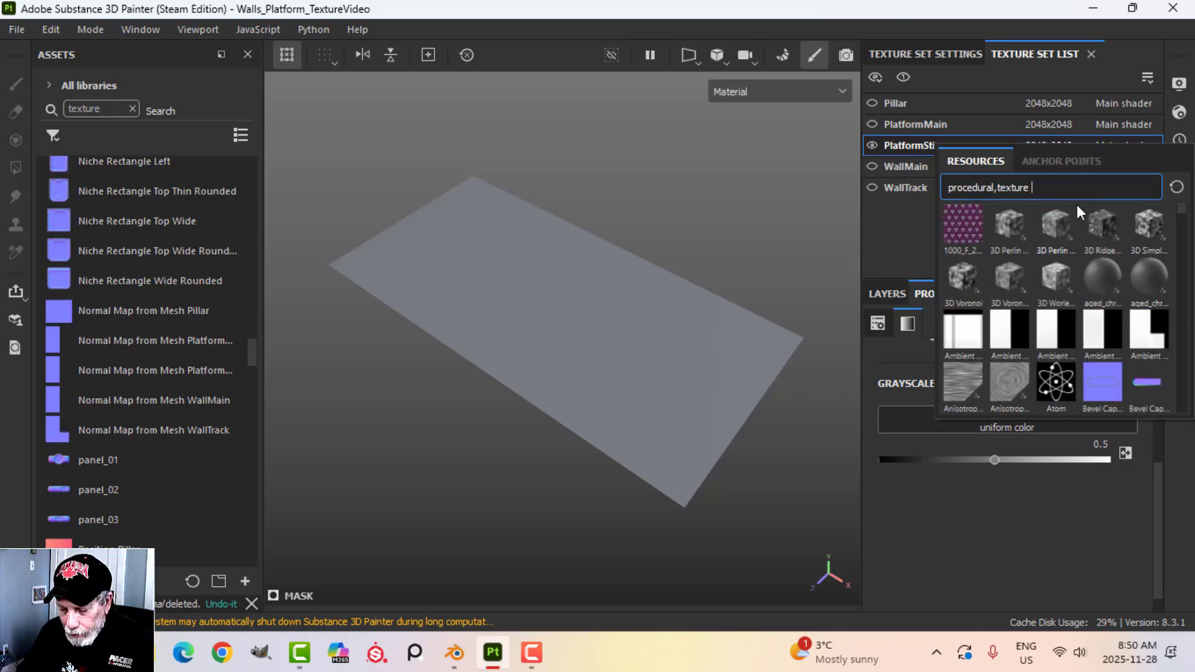
{"action": "type", "text": "TILE"}
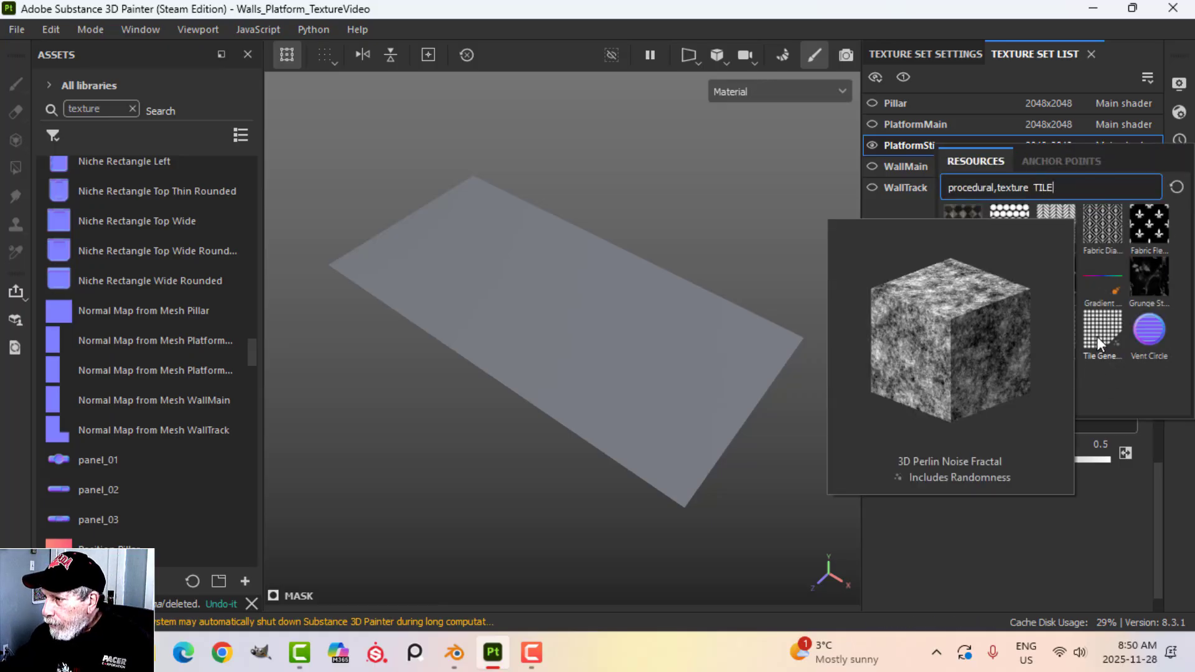
{"action": "left_click", "coordinate": [1099, 333]}
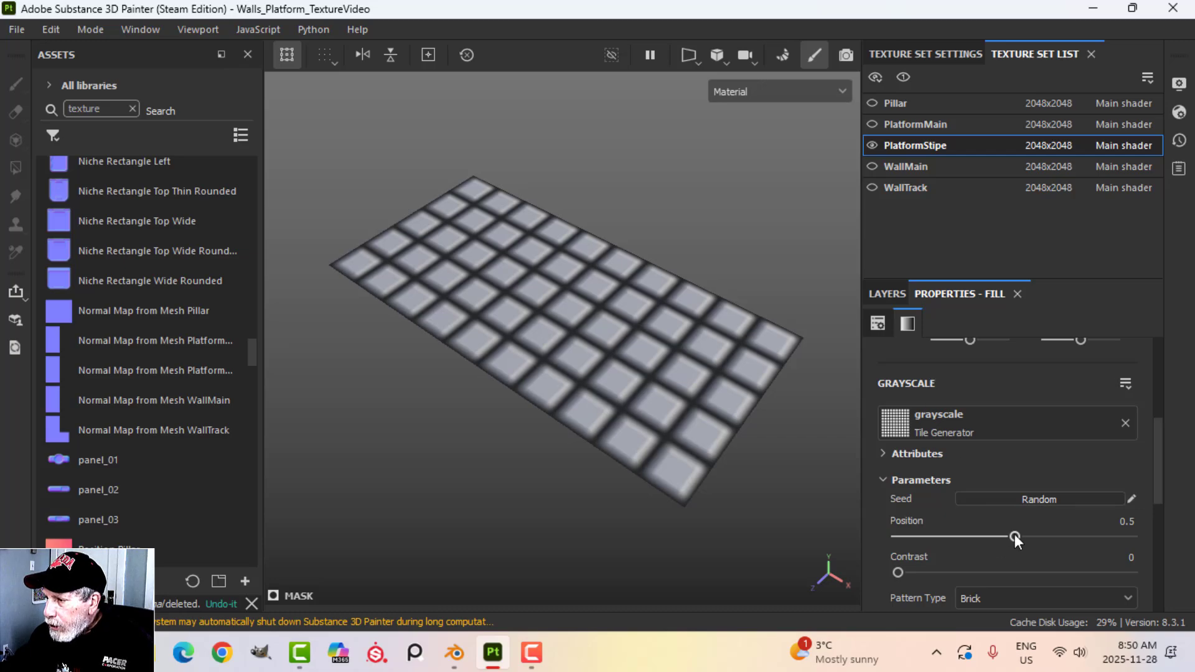
{"action": "left_click_drag", "start_coordinate": [1015, 536], "coordinate": [1109, 537]}
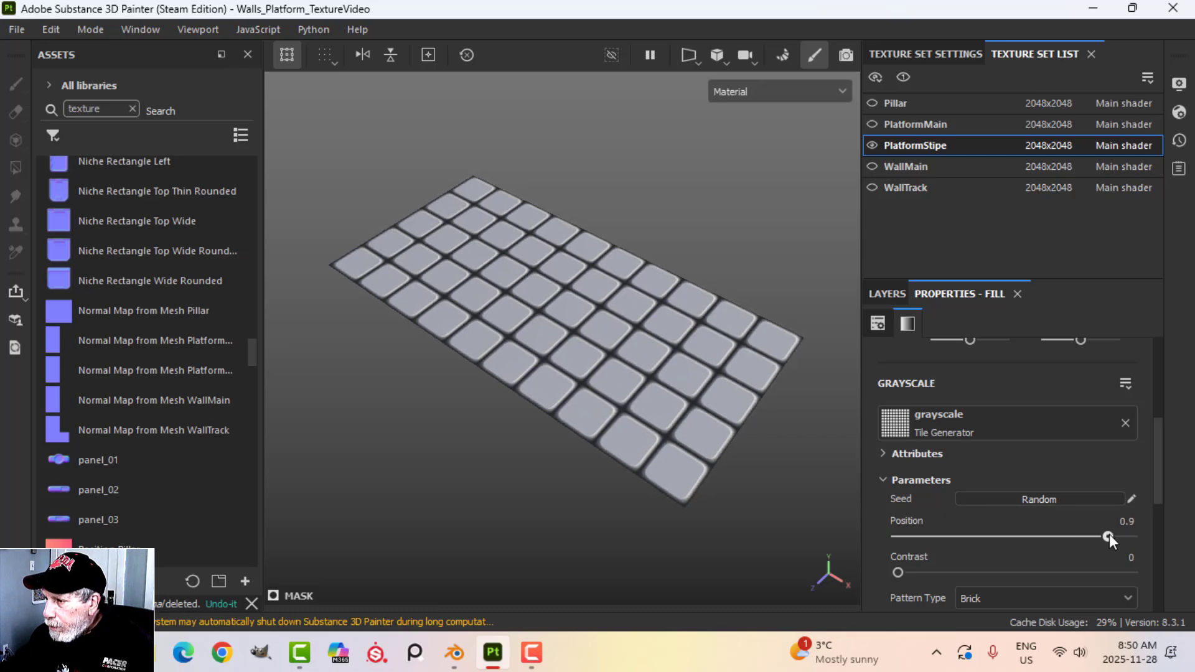
Change the Tile Generator's pattern type to Square
{"action": "scroll", "coordinate": [1021, 517], "scroll_direction": "down", "scroll_amount": 3}
{"action": "left_click", "coordinate": [996, 495]}
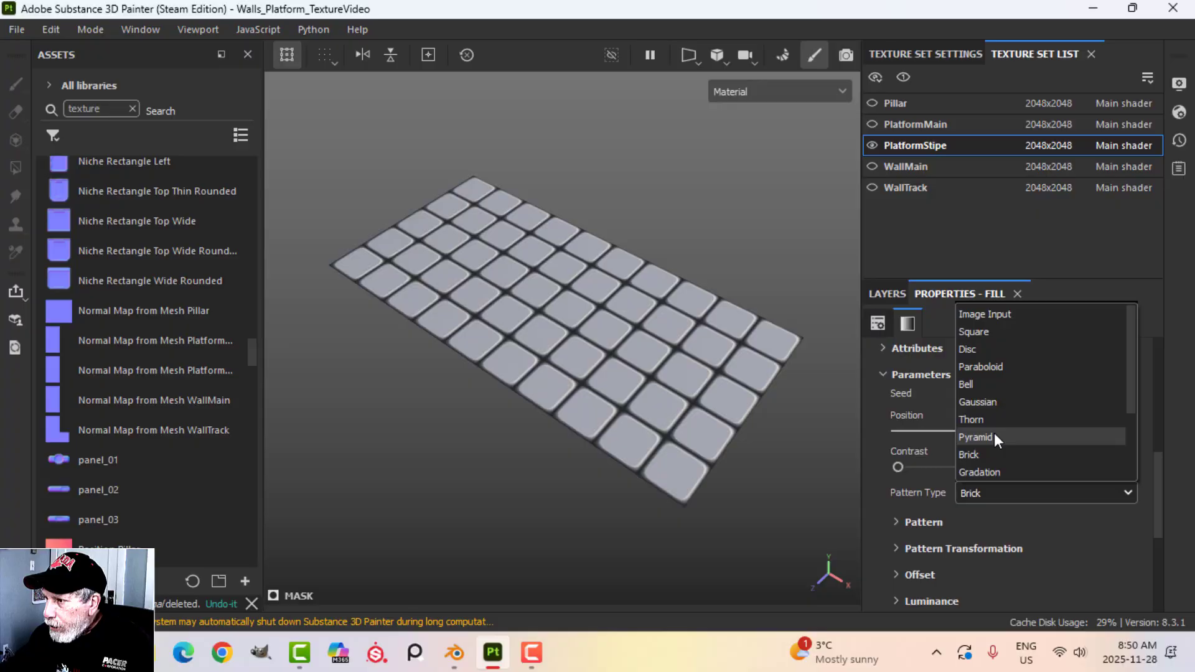
{"action": "left_click", "coordinate": [985, 316]}
{"action": "left_click", "coordinate": [996, 493]}
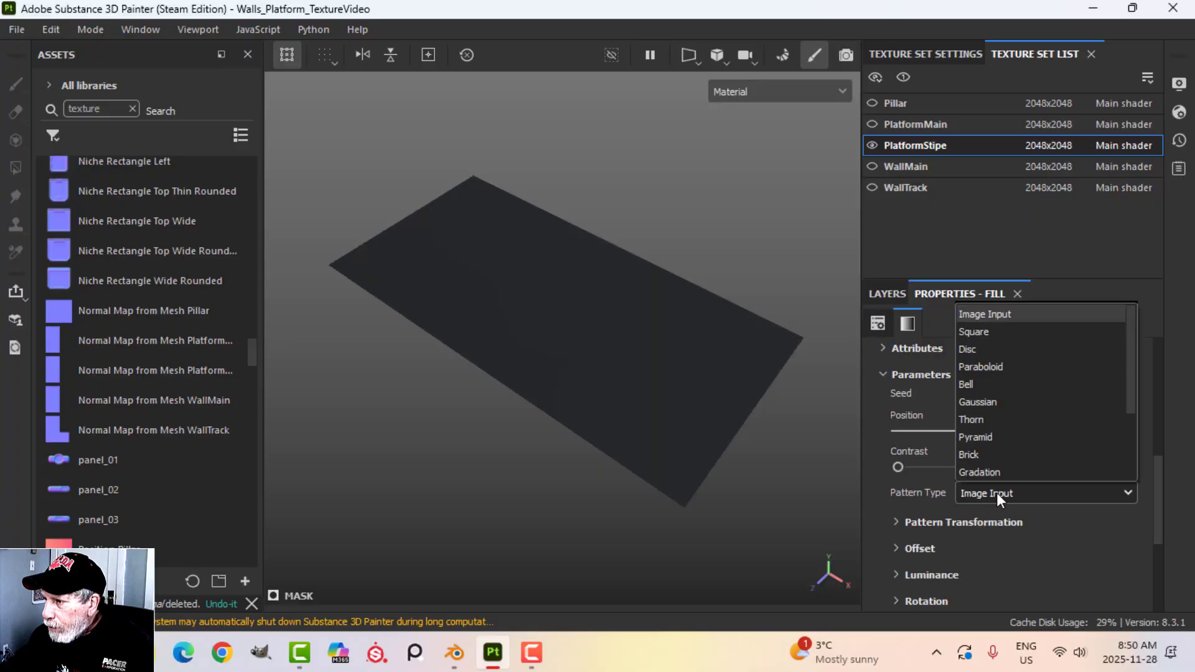
{"action": "left_click", "coordinate": [980, 316]}
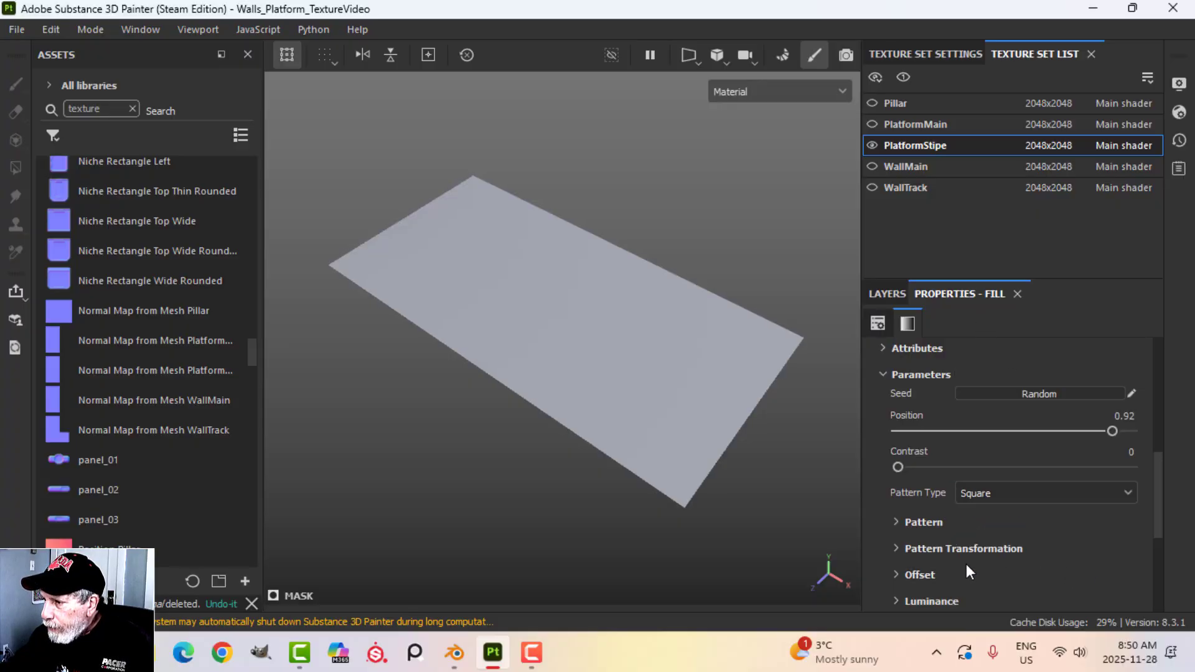
Set the tile pattern's scale to 0.98 in its pattern transformation settings
{"action": "left_click", "coordinate": [897, 548]}
{"action": "scroll", "coordinate": [981, 545], "scroll_direction": "down", "scroll_amount": 4}
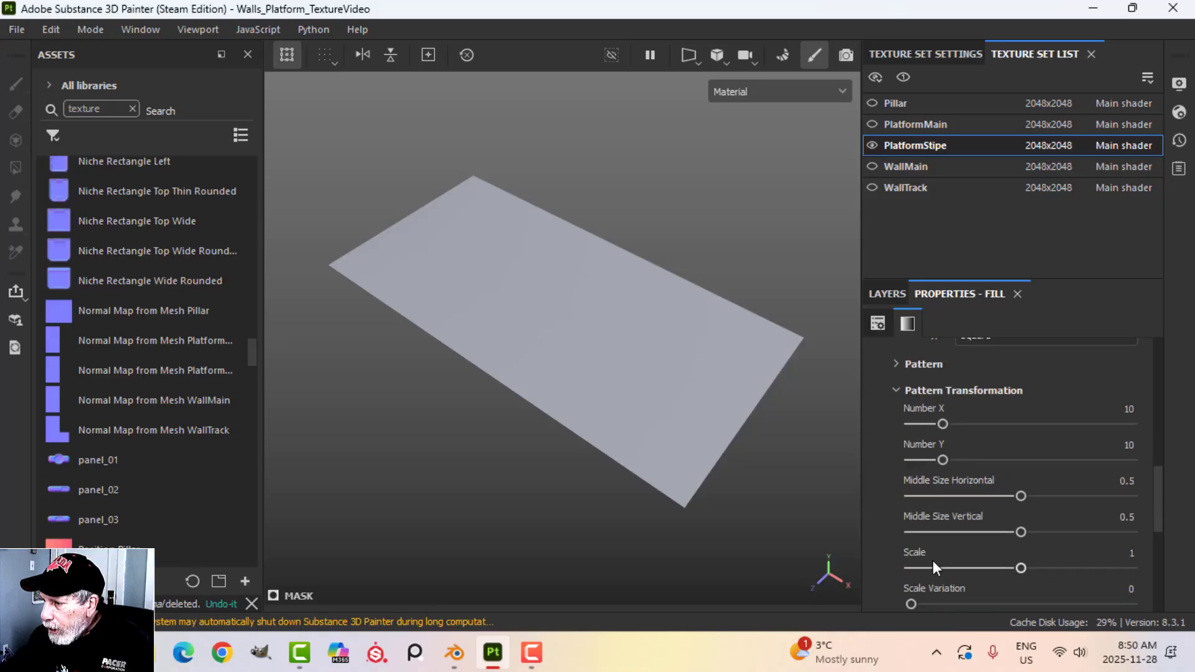
{"action": "left_click", "coordinate": [1132, 553]}
{"action": "type", "text": "."}
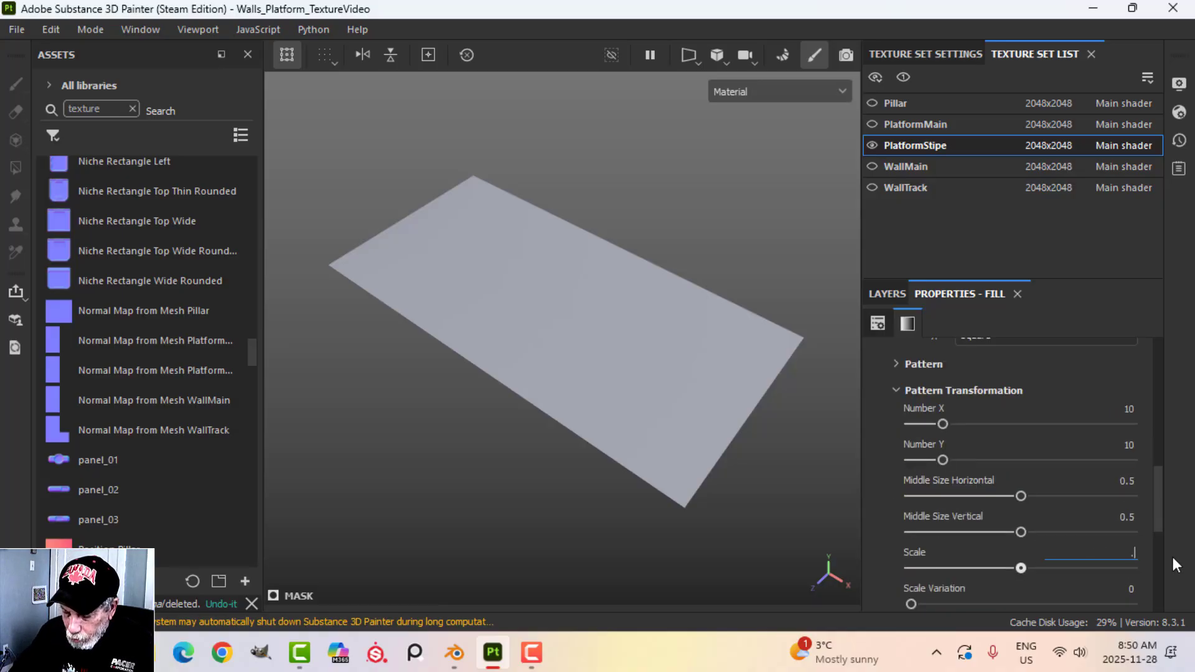
{"action": "type", "text": "98"}
{"action": "key", "text": "Return"}
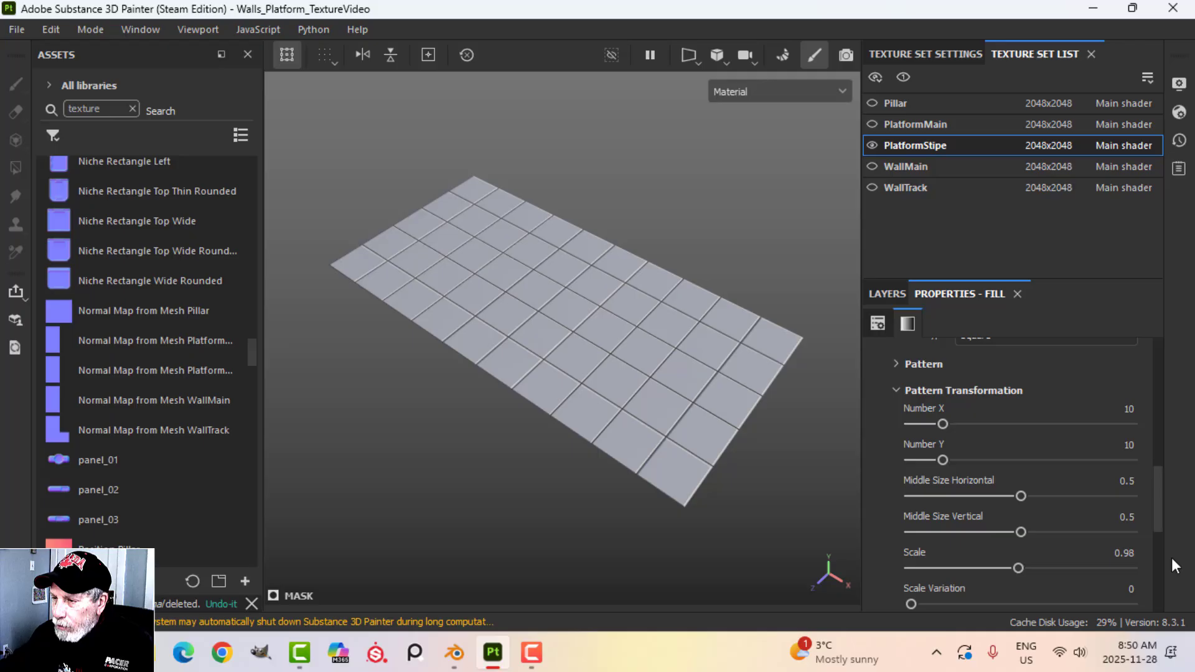
Set the tile pattern to 6 tiles in X and 4 tiles in Y
{"action": "left_click_drag", "start_coordinate": [702, 402], "coordinate": [663, 412], "text": "alt"}
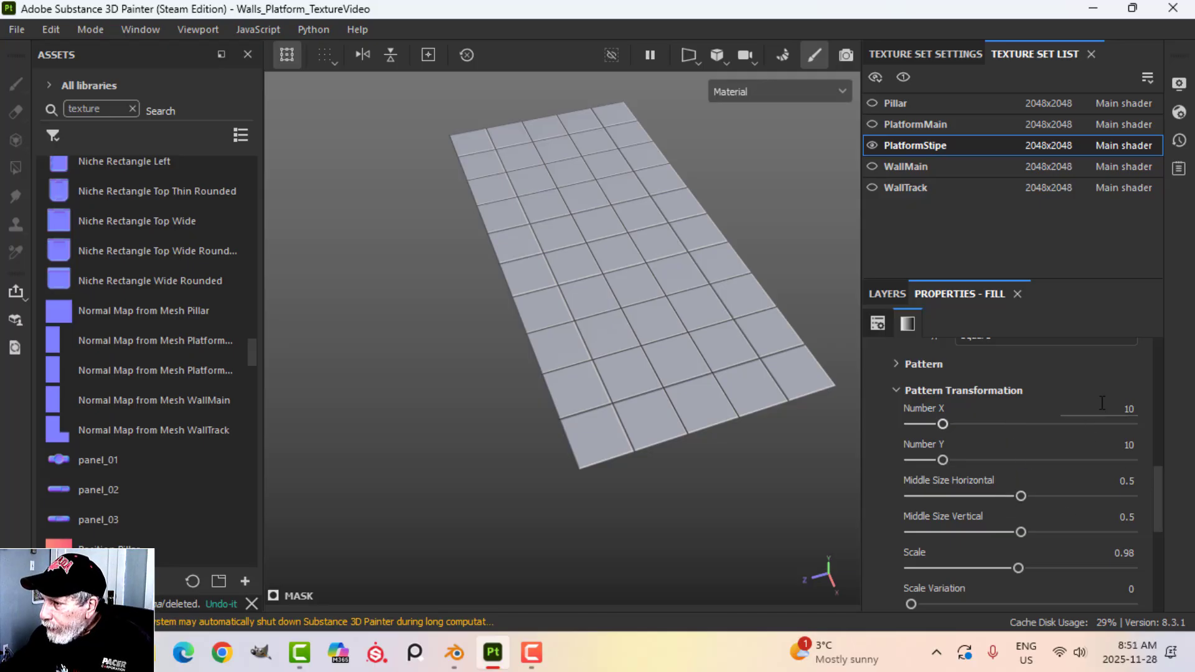
{"action": "left_click", "coordinate": [1120, 409]}
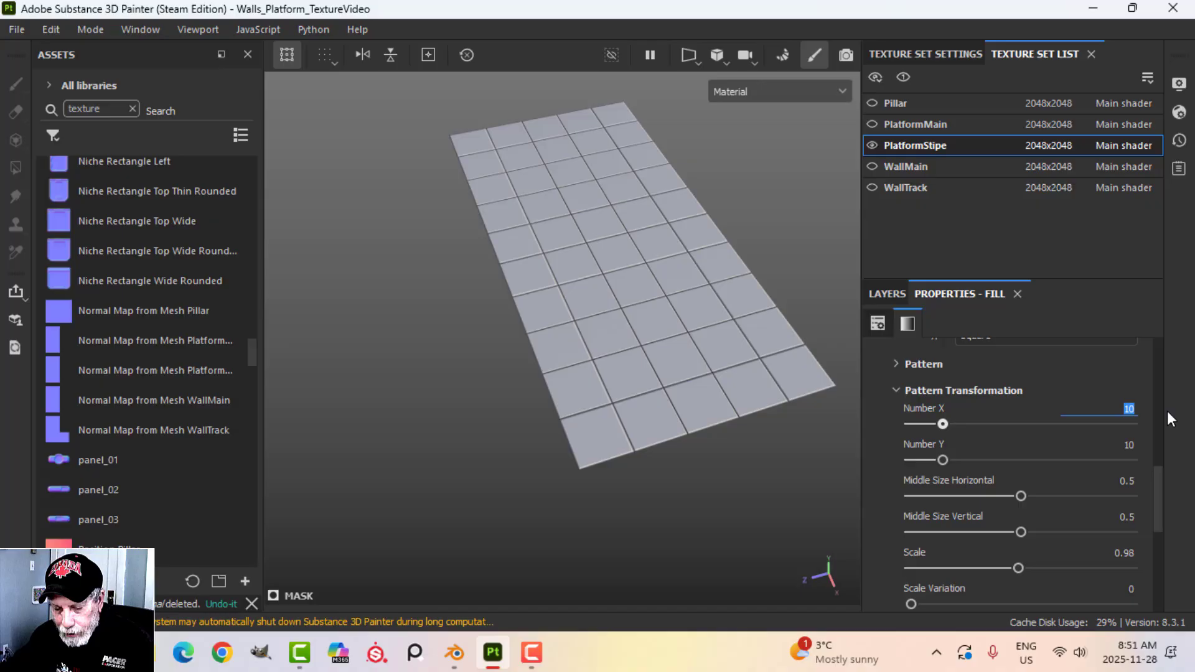
{"action": "type", "text": "6"}
{"action": "key", "text": "Tab"}
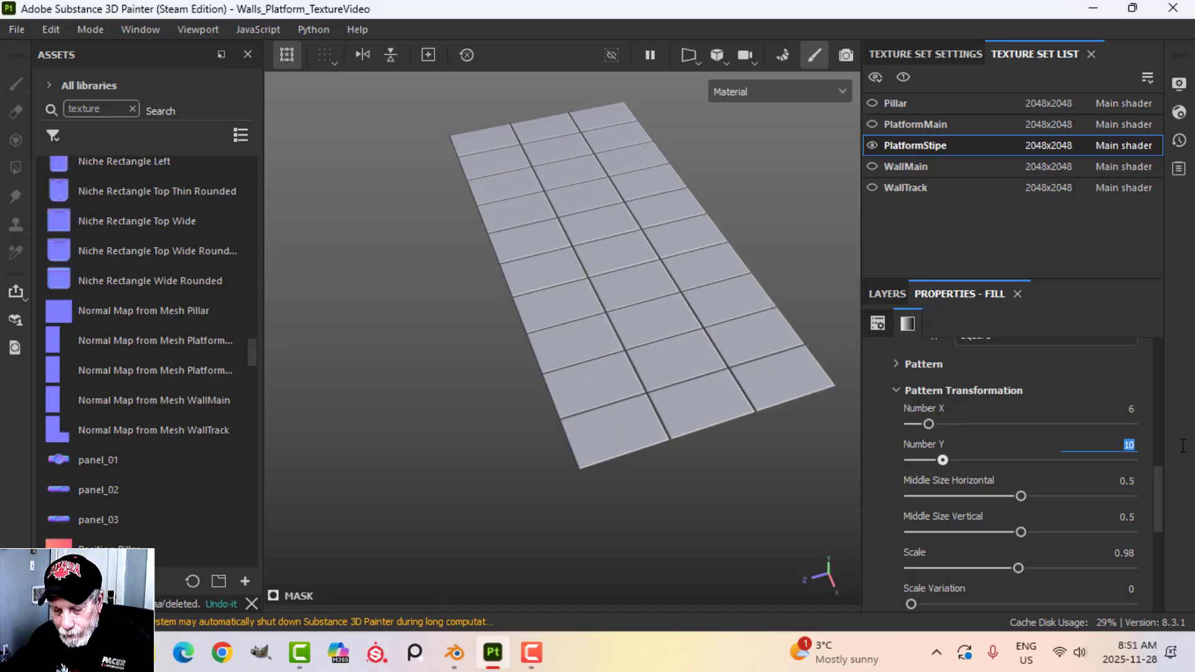
{"action": "type", "text": "4"}
{"action": "key", "text": "Return"}
{"action": "left_click_drag", "start_coordinate": [720, 302], "coordinate": [479, 200], "text": "alt"}
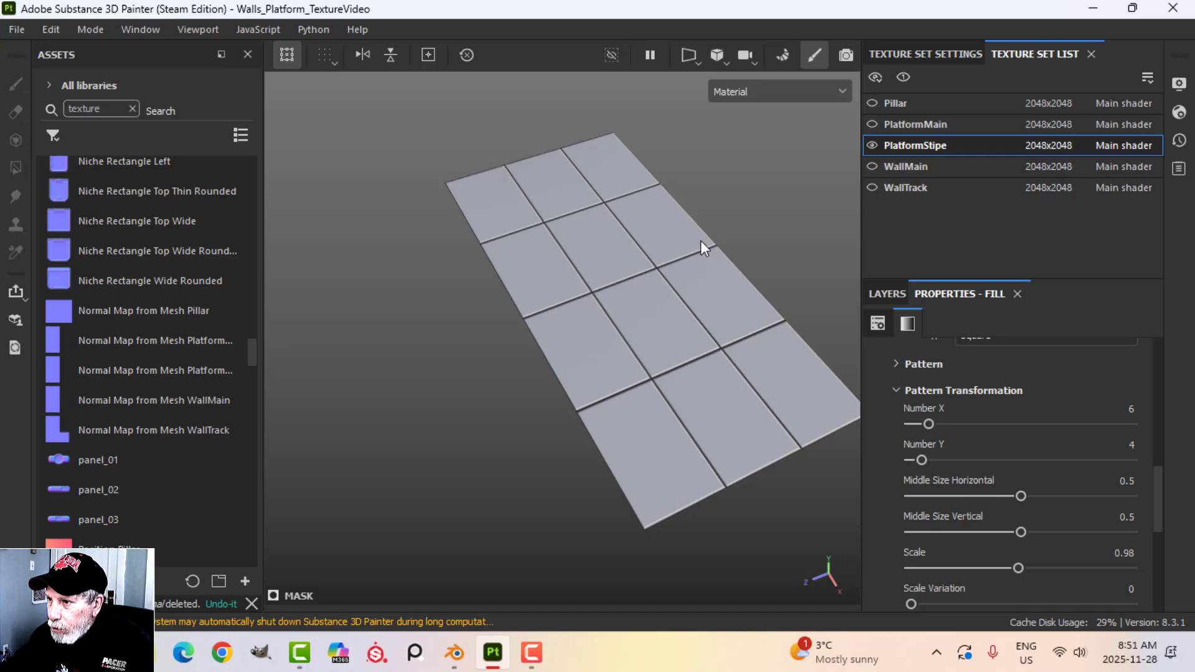
{"action": "left_click_drag", "start_coordinate": [764, 382], "coordinate": [613, 329], "text": "alt"}
Add a Blur filter above the Tile Generator in the top fill layer's mask
{"action": "left_click", "coordinate": [887, 293]}
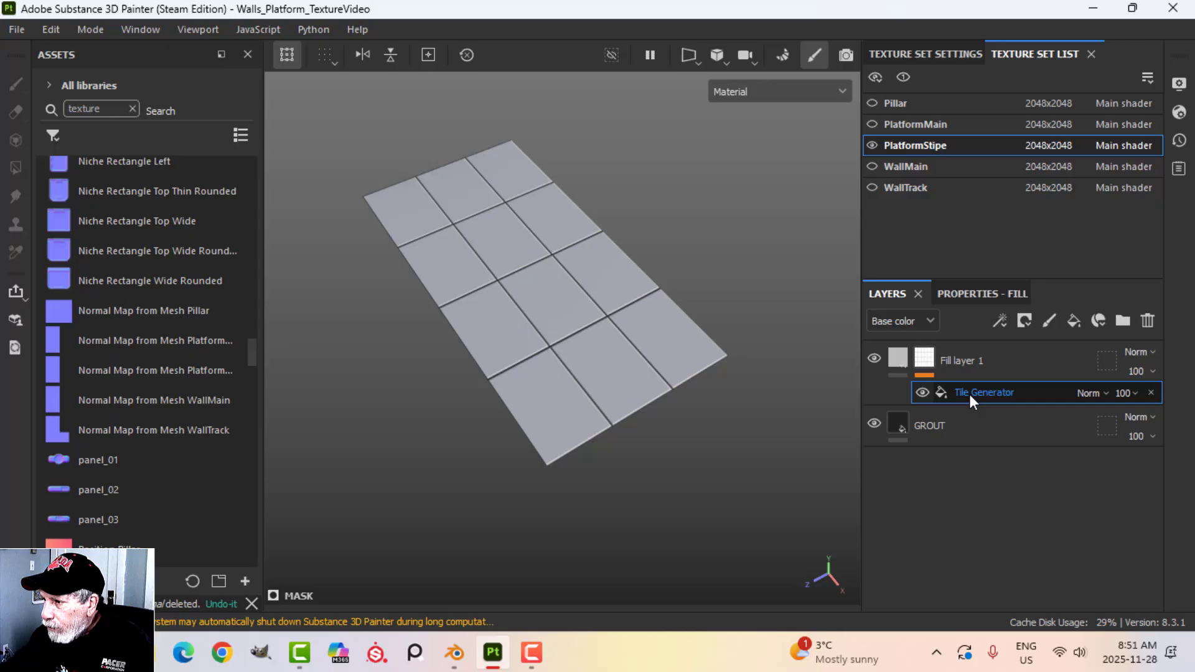
{"action": "left_click", "coordinate": [1000, 320]}
{"action": "left_click", "coordinate": [1041, 446]}
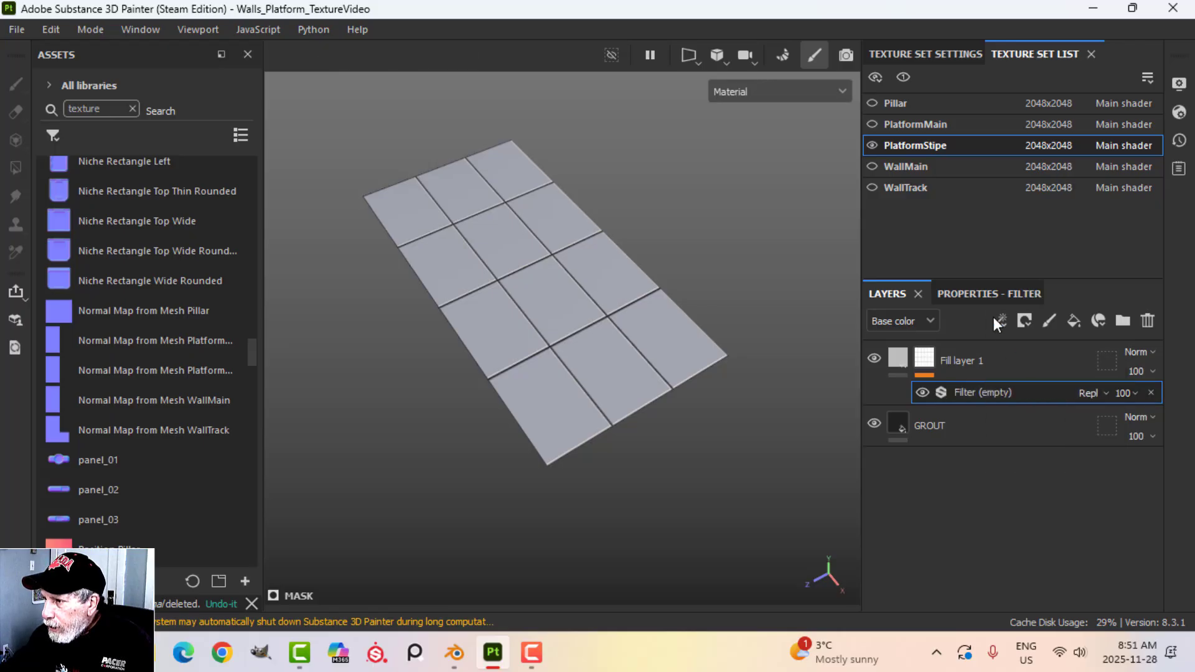
{"action": "left_click", "coordinate": [988, 291]}
{"action": "left_click", "coordinate": [1011, 364]}
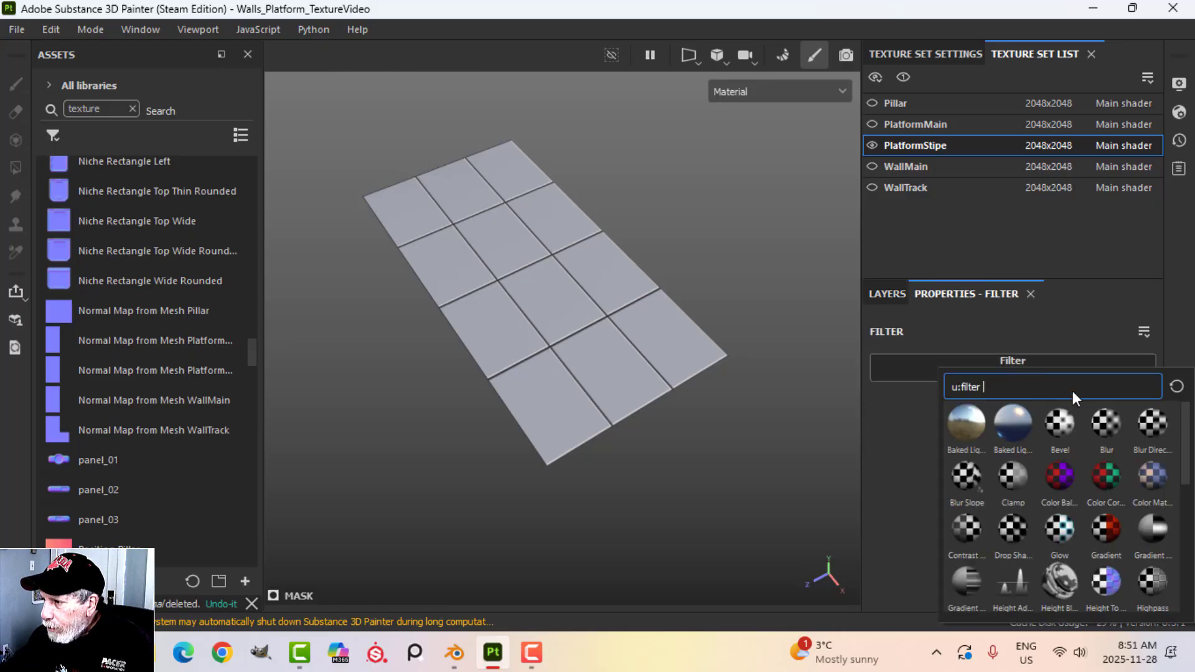
{"action": "left_click", "coordinate": [1106, 424]}
Set the mask filter's Blur Intensity to 0.25
{"action": "scroll", "coordinate": [701, 413], "scroll_direction": "up", "scroll_amount": 5}
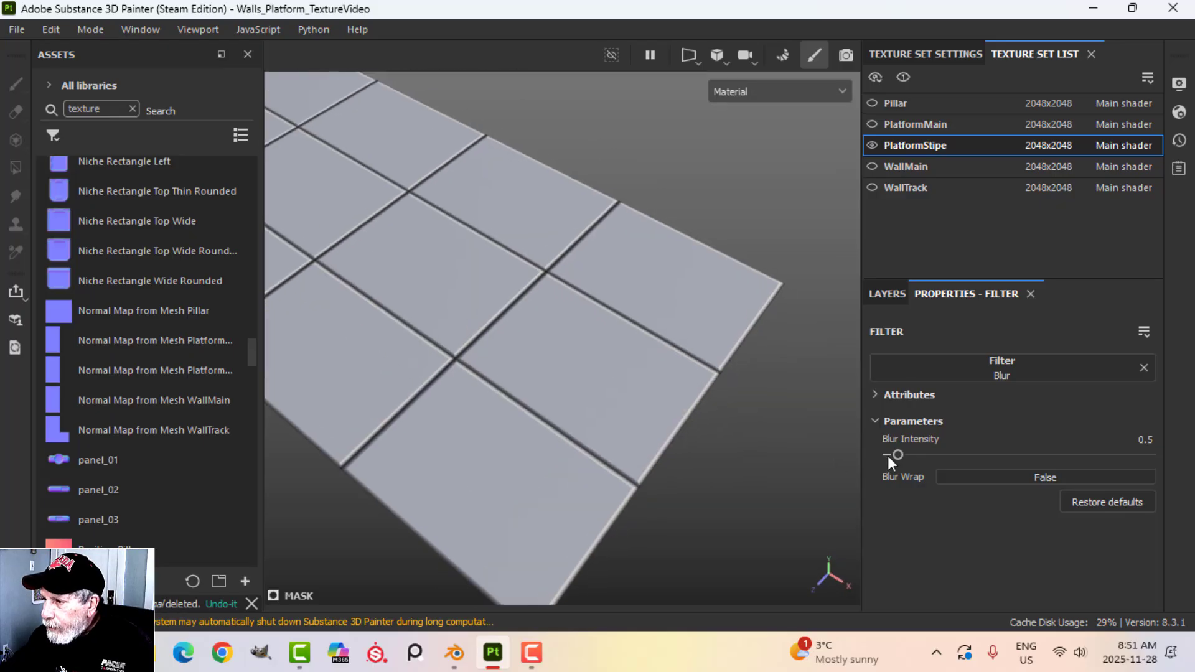
{"action": "left_click_drag", "start_coordinate": [897, 456], "coordinate": [952, 455]}
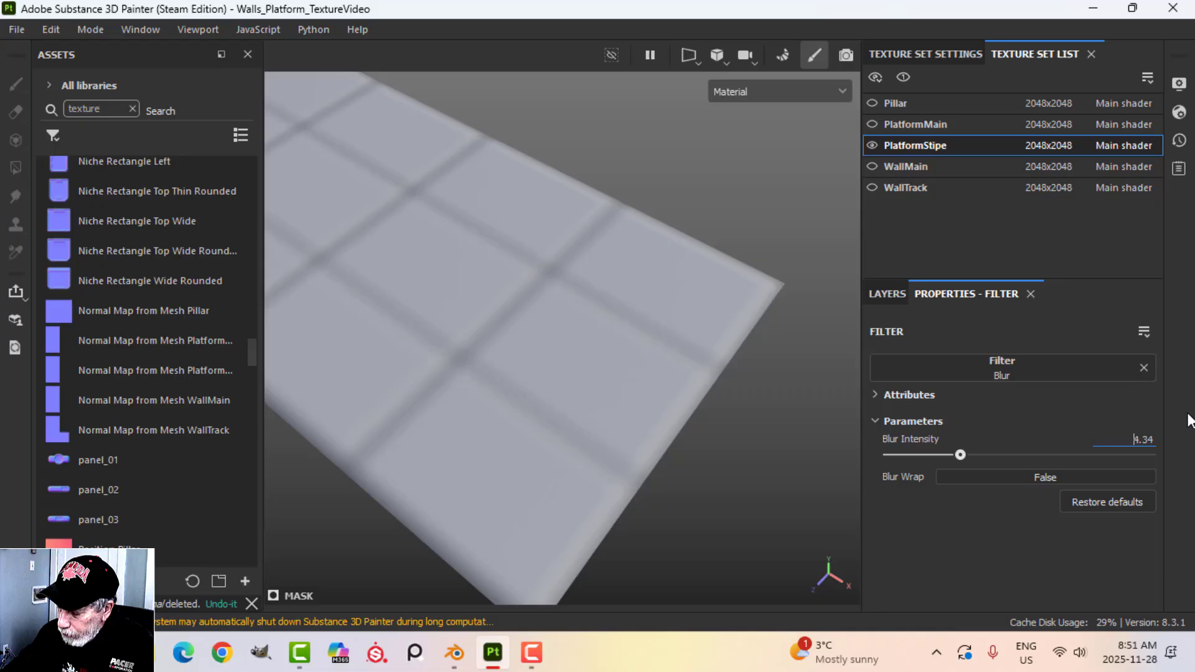
{"action": "key", "text": "BackSpace"}
{"action": "key", "text": "BackSpace"}
{"action": "key", "text": "BackSpace"}
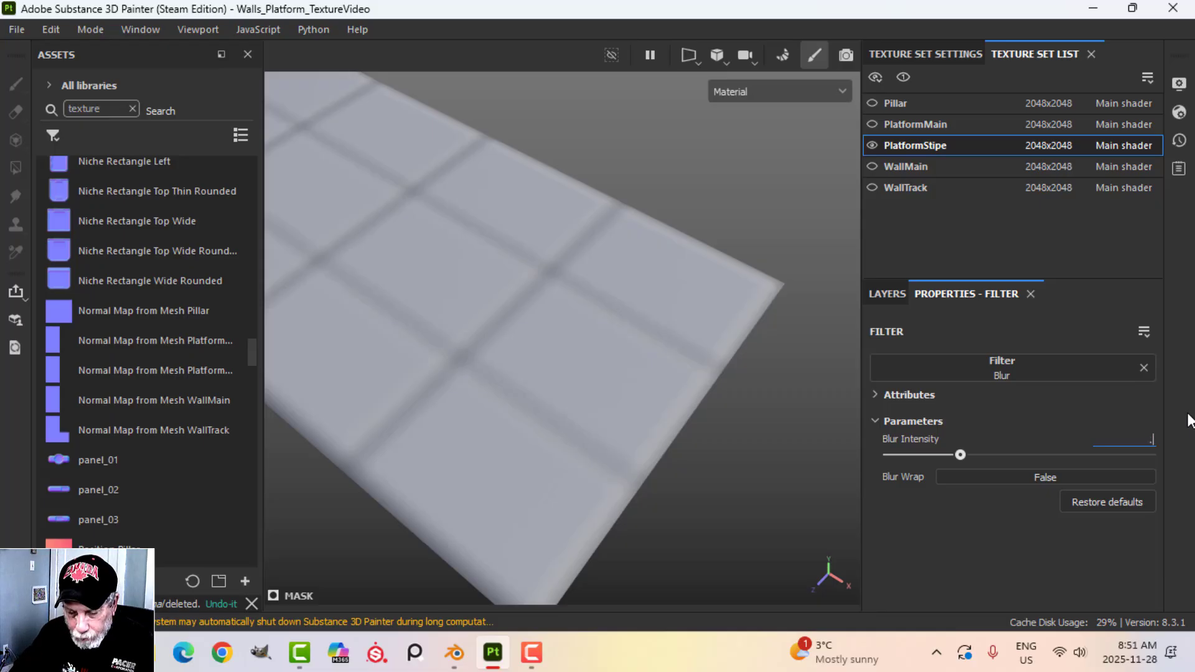
{"action": "type", "text": "0.25"}
{"action": "key", "text": "Return"}
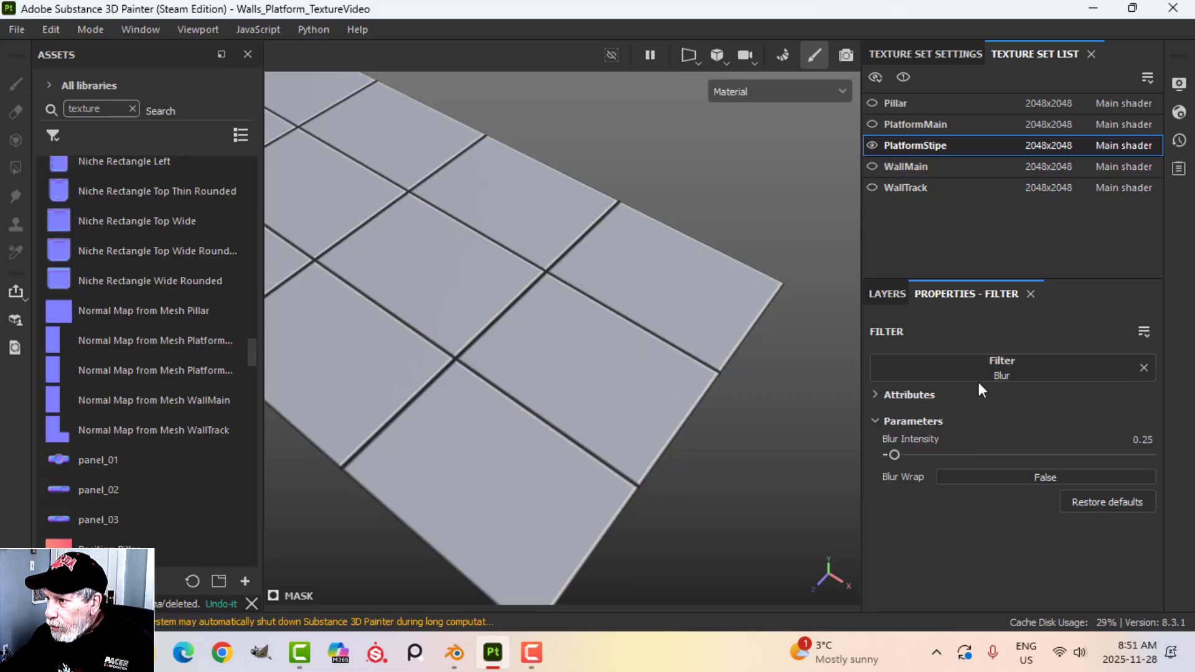
Set the base color of the masked tile fill layer to muted grey-green 586153
{"action": "left_click", "coordinate": [887, 294]}
{"action": "left_click_drag", "start_coordinate": [668, 379], "coordinate": [645, 314], "text": "alt"}
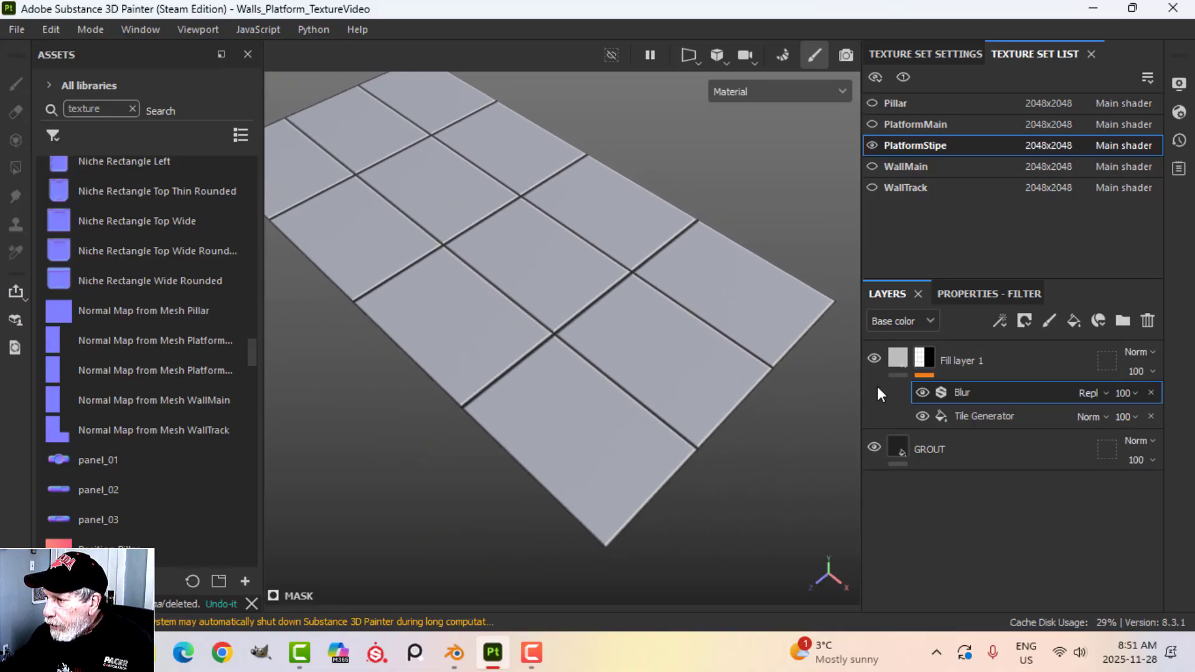
{"action": "left_click", "coordinate": [887, 355]}
{"action": "left_click", "coordinate": [984, 293]}
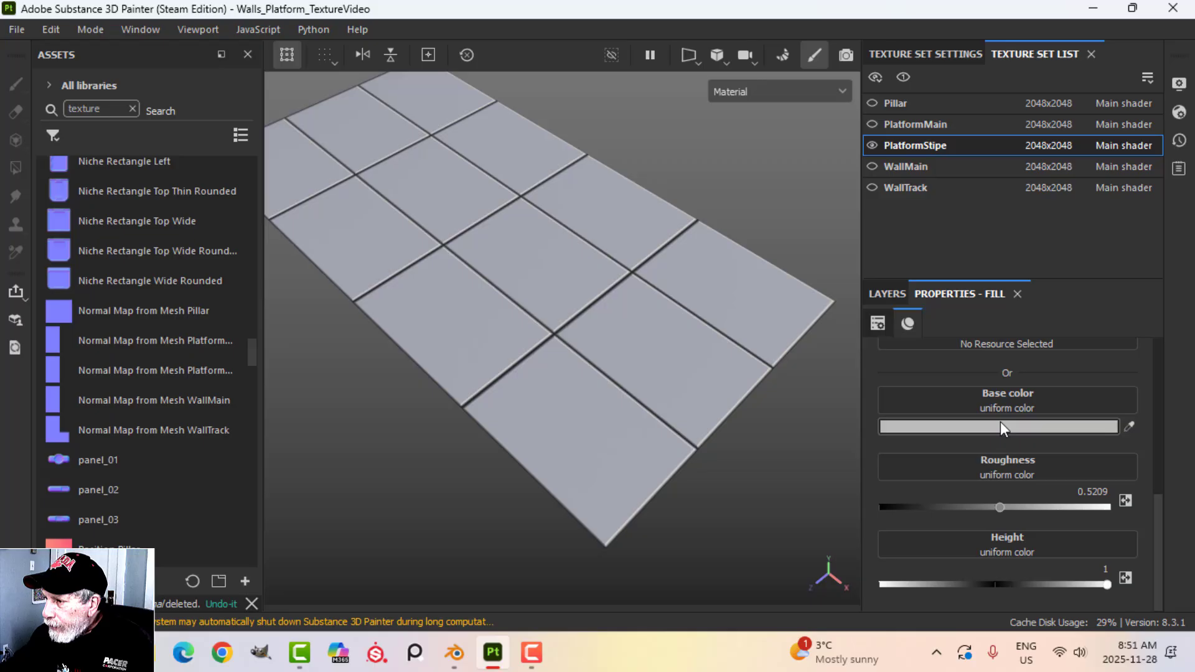
{"action": "left_click", "coordinate": [1000, 423]}
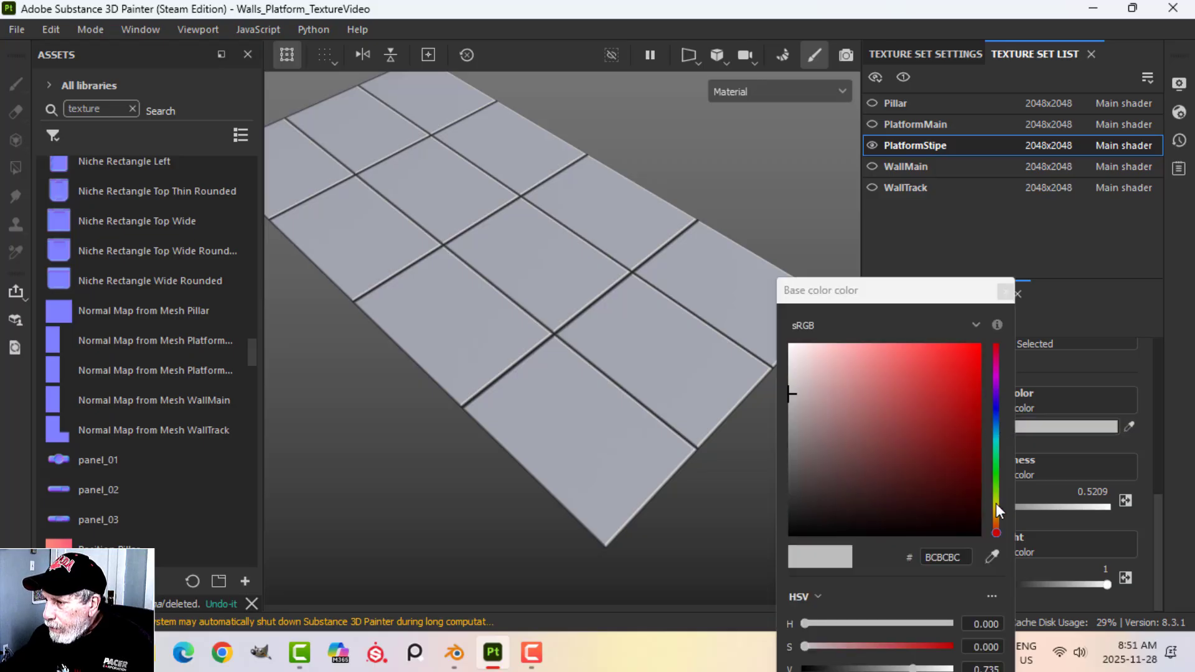
{"action": "left_click_drag", "start_coordinate": [996, 503], "coordinate": [983, 483]}
{"action": "left_click_drag", "start_coordinate": [833, 467], "coordinate": [810, 463]}
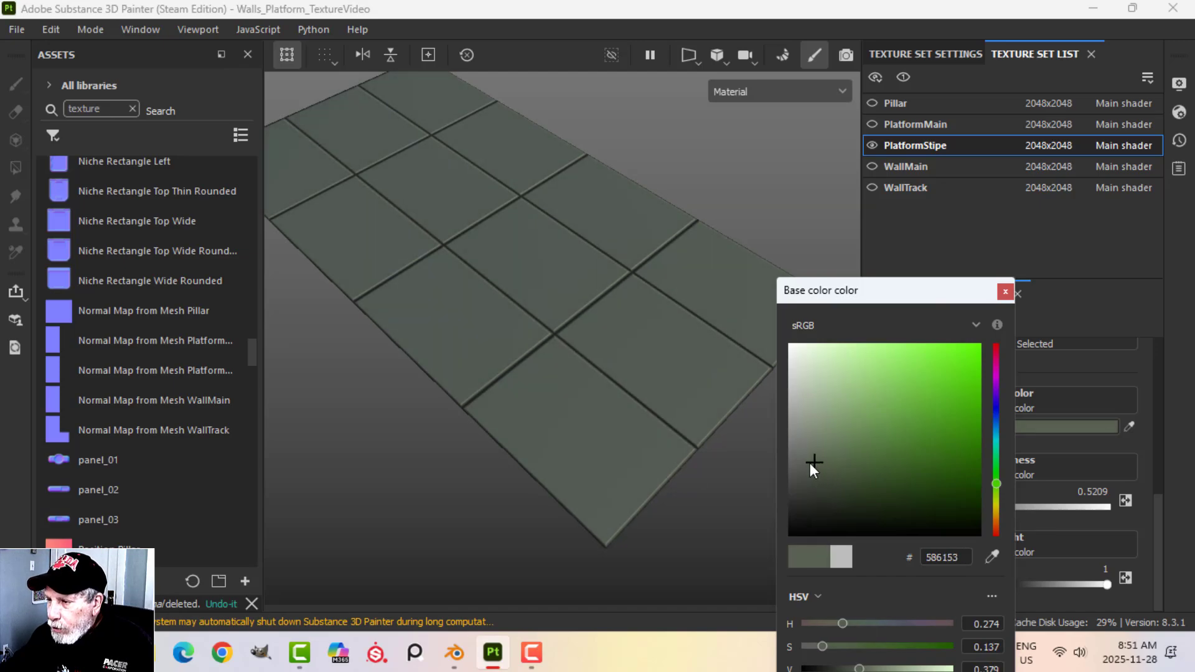
{"action": "left_click_drag", "start_coordinate": [552, 425], "coordinate": [549, 391], "text": "alt"}
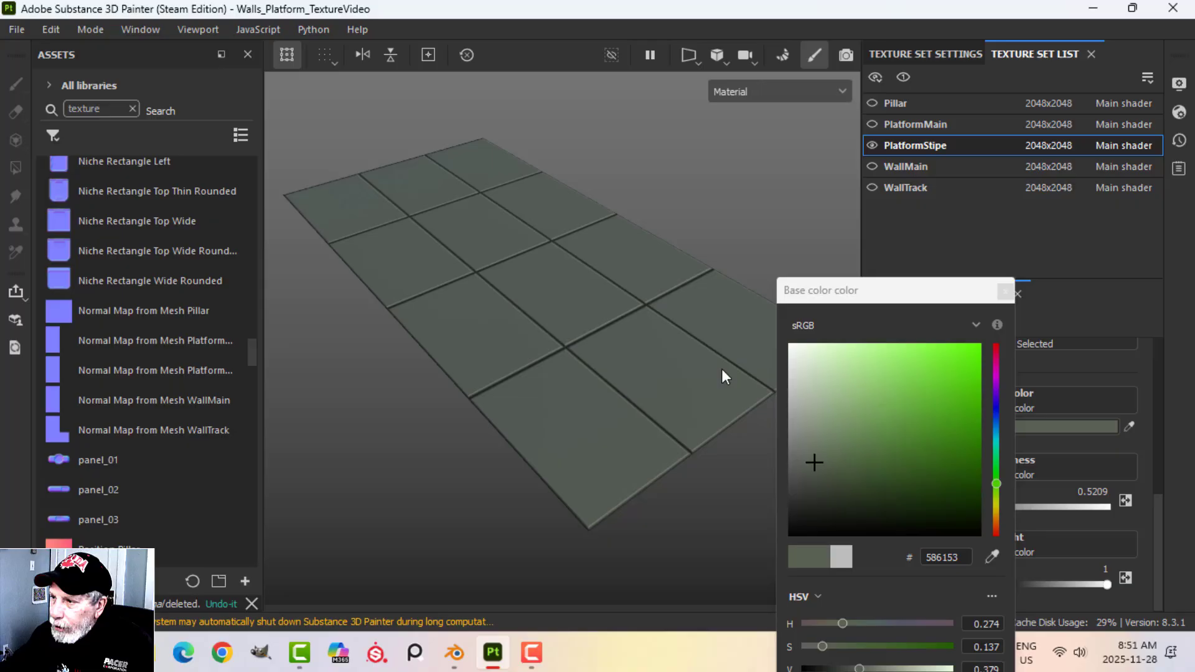
{"action": "left_click", "coordinate": [1005, 291]}
{"action": "left_click_drag", "start_coordinate": [620, 350], "coordinate": [842, 339], "text": "alt"}
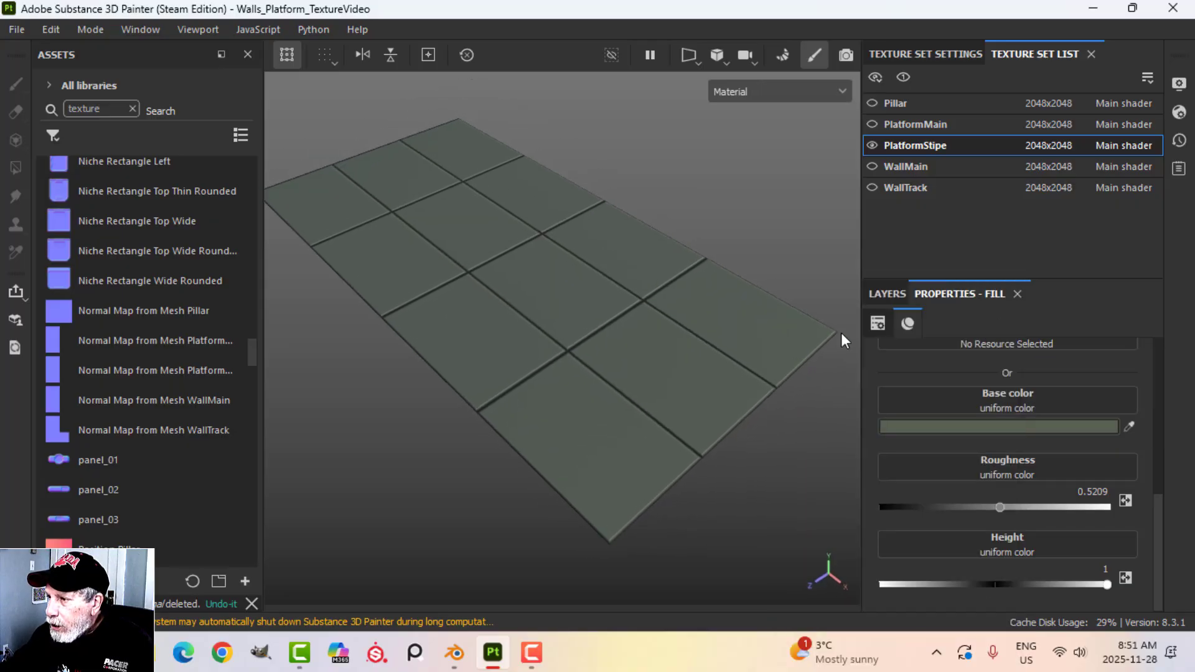
Rename the fill layer above GROUT as TILES
{"action": "left_click", "coordinate": [870, 294]}
{"action": "double_click", "coordinate": [955, 355]}
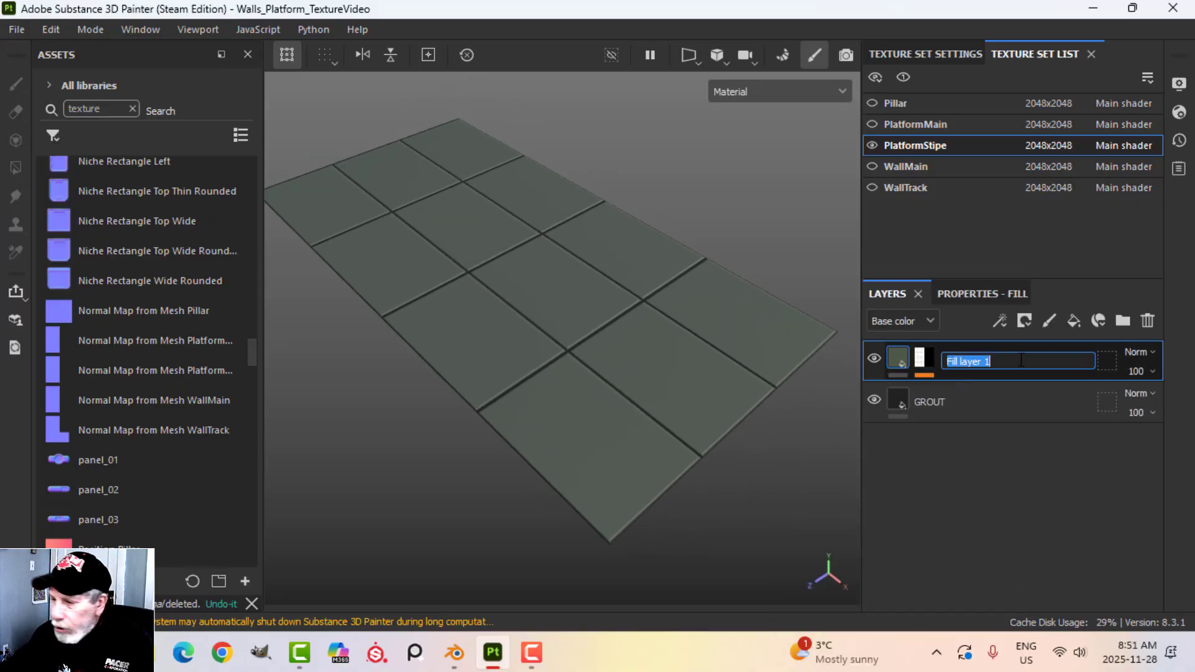
{"action": "type", "text": "TILES"}
{"action": "key", "text": "Return"}
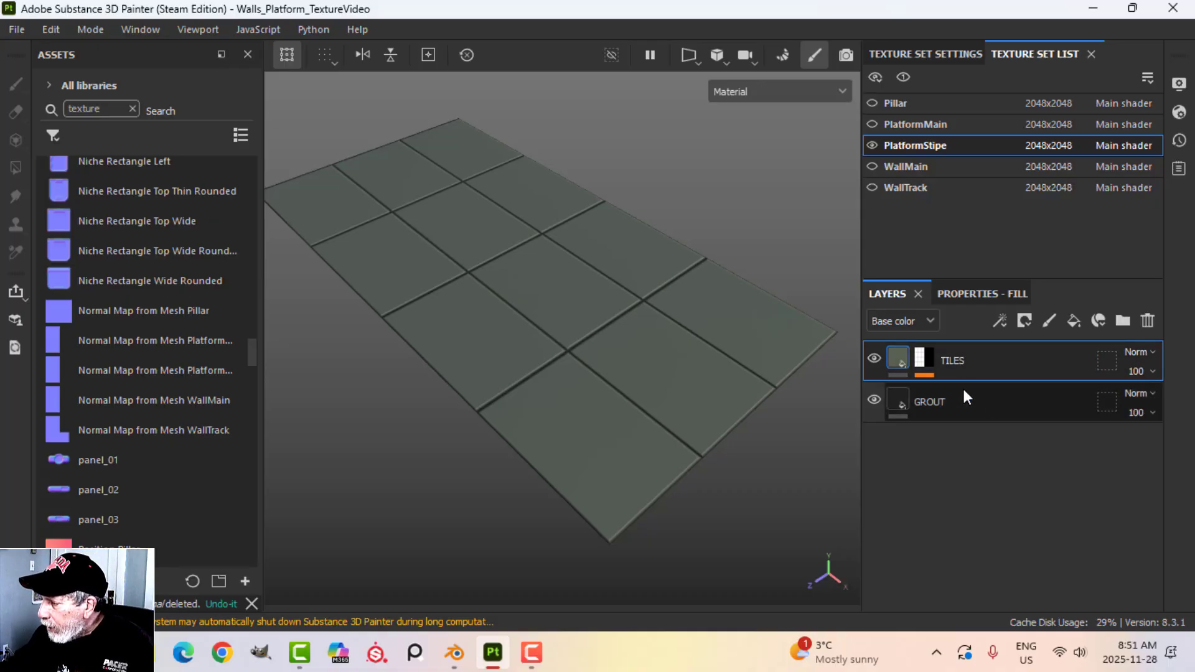
Set the TILES layer's roughness to 0.7
{"action": "left_click", "coordinate": [979, 290]}
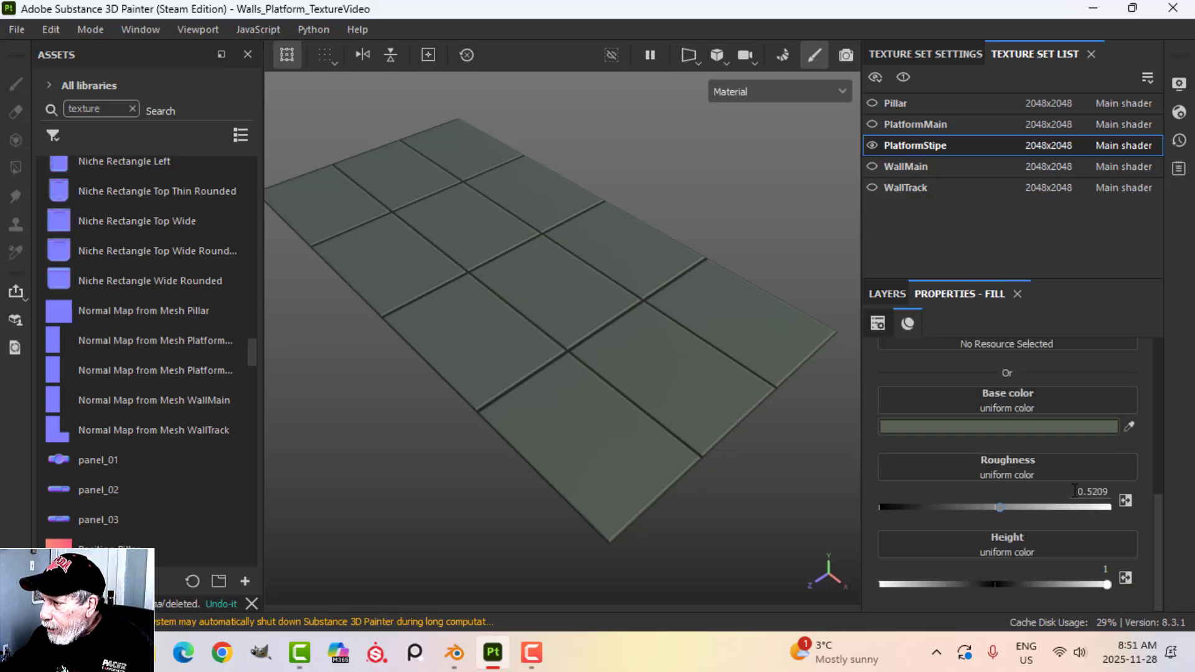
{"action": "left_click", "coordinate": [1093, 491]}
{"action": "type", "text": "0.7"}
{"action": "key", "text": "Return"}
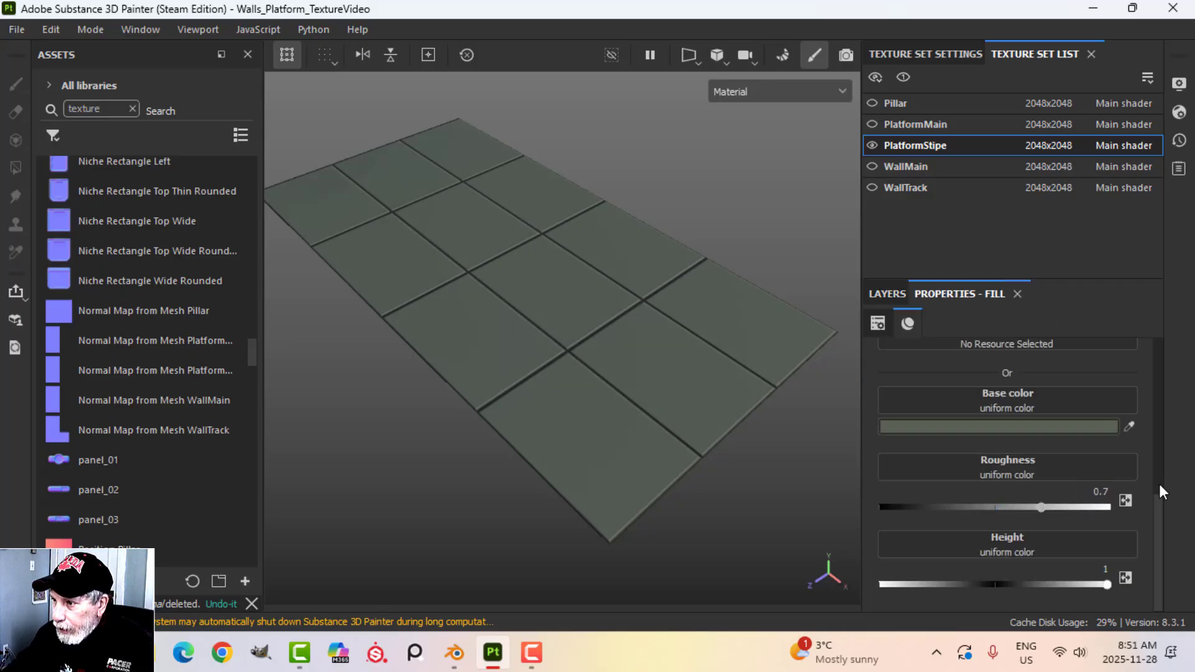
Add a fill layer above TILES and limit its material to the color channel
{"action": "left_click", "coordinate": [885, 300]}
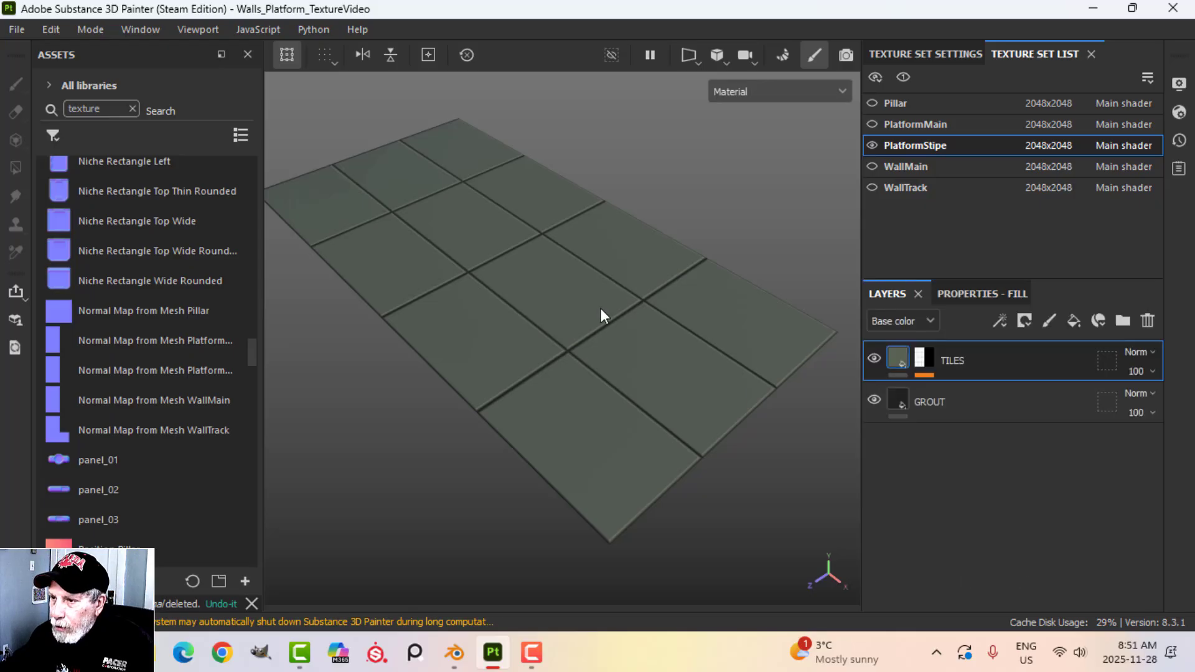
{"action": "left_click_drag", "start_coordinate": [600, 308], "coordinate": [696, 348], "text": "alt"}
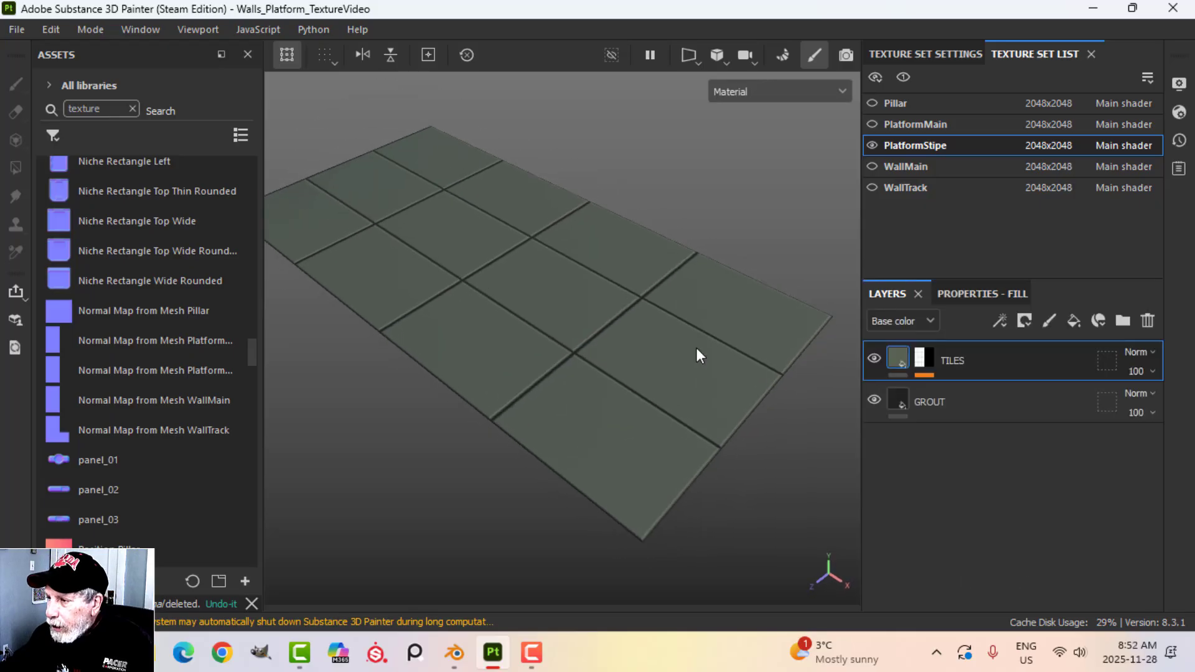
{"action": "left_click", "coordinate": [1073, 321]}
{"action": "scroll", "coordinate": [957, 429], "scroll_direction": "up", "scroll_amount": 3}
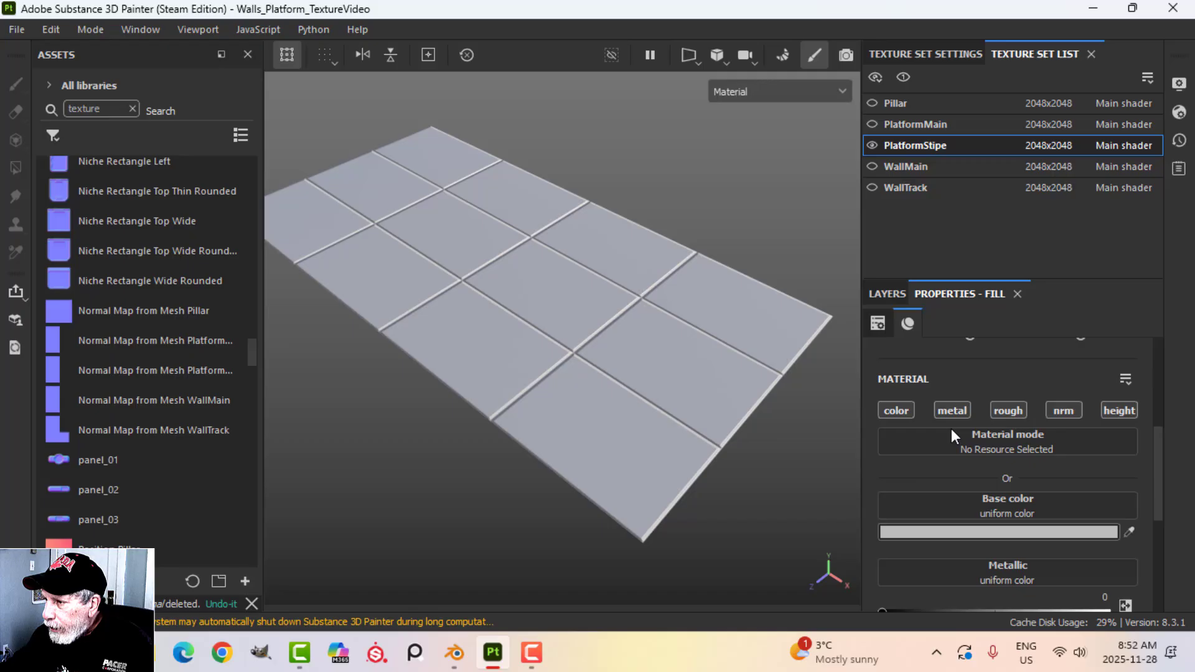
{"action": "scroll", "coordinate": [987, 512], "scroll_direction": "down", "scroll_amount": 2}
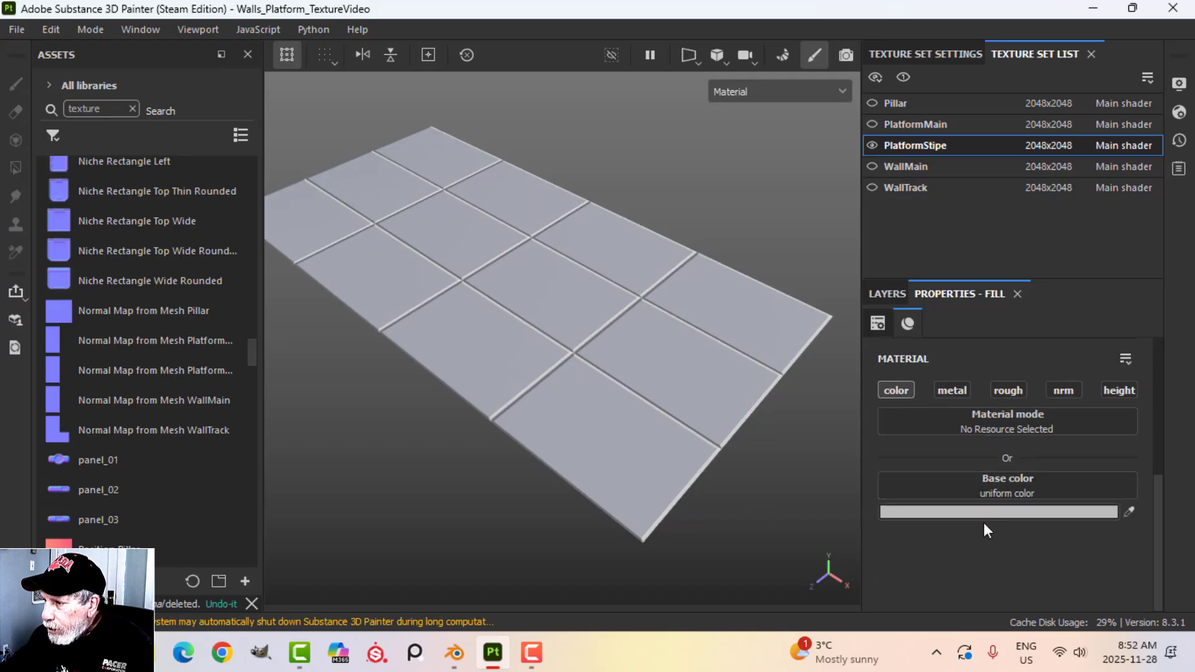
Give the new fill layer an olive base color of 636229, and enable its roughness channel at about 0.72
{"action": "left_click", "coordinate": [982, 513]}
{"action": "left_click_drag", "start_coordinate": [992, 517], "coordinate": [980, 502]}
{"action": "left_click", "coordinate": [897, 461]}
{"action": "left_click_drag", "start_coordinate": [897, 461], "coordinate": [902, 462]}
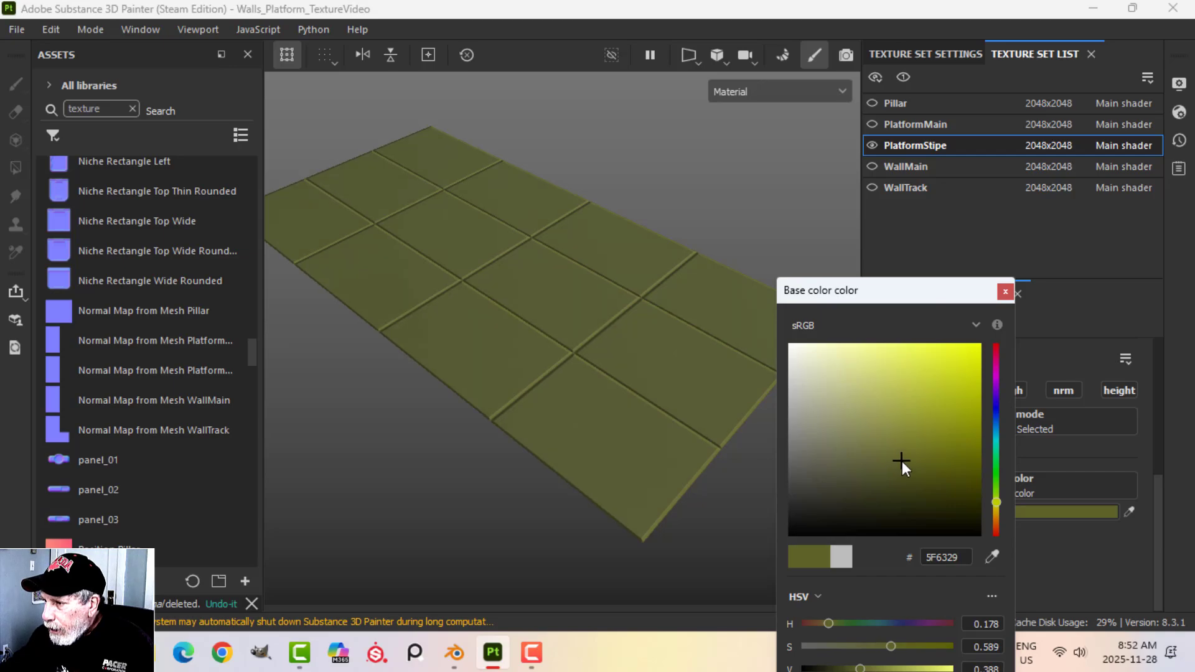
{"action": "left_click", "coordinate": [995, 505]}
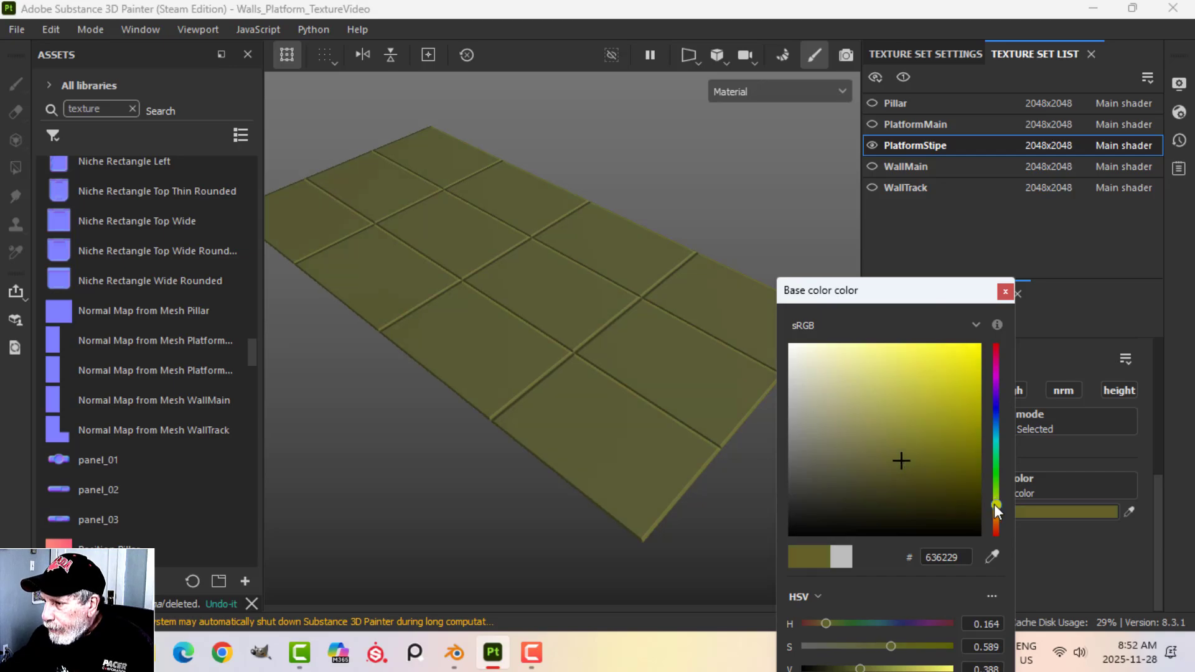
{"action": "left_click", "coordinate": [1006, 290]}
{"action": "left_click", "coordinate": [1012, 392]}
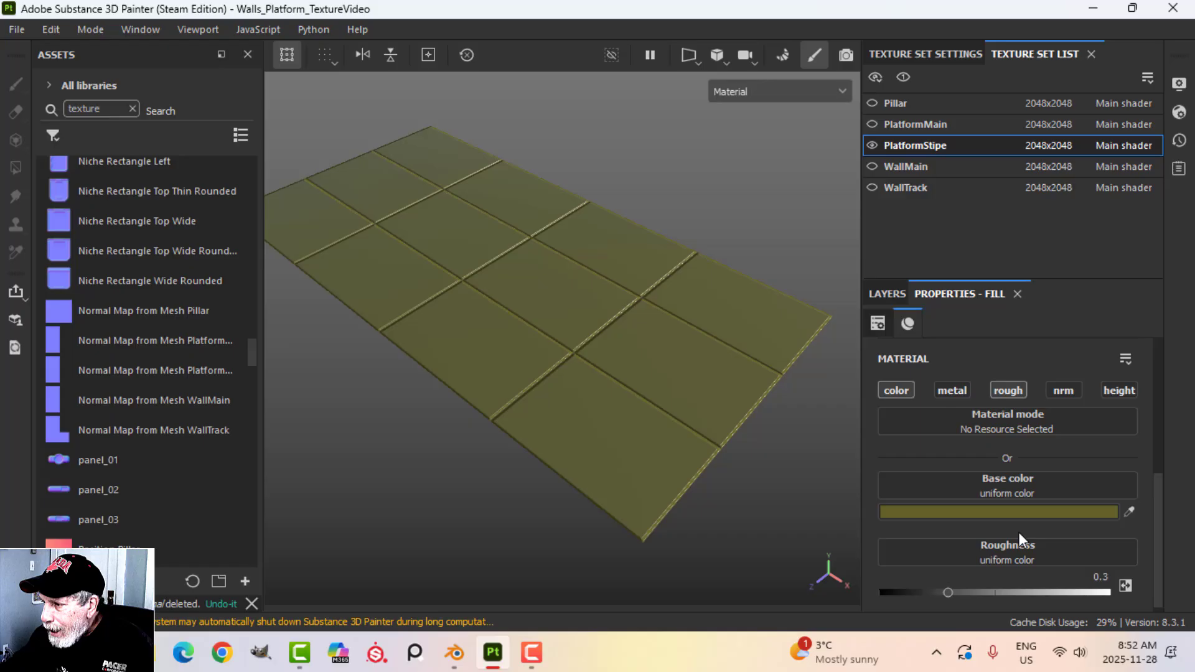
{"action": "left_click_drag", "start_coordinate": [952, 596], "coordinate": [1035, 588]}
Add a black mask to the olive fill layer and put a fill effect in that mask
{"action": "left_click", "coordinate": [886, 294]}
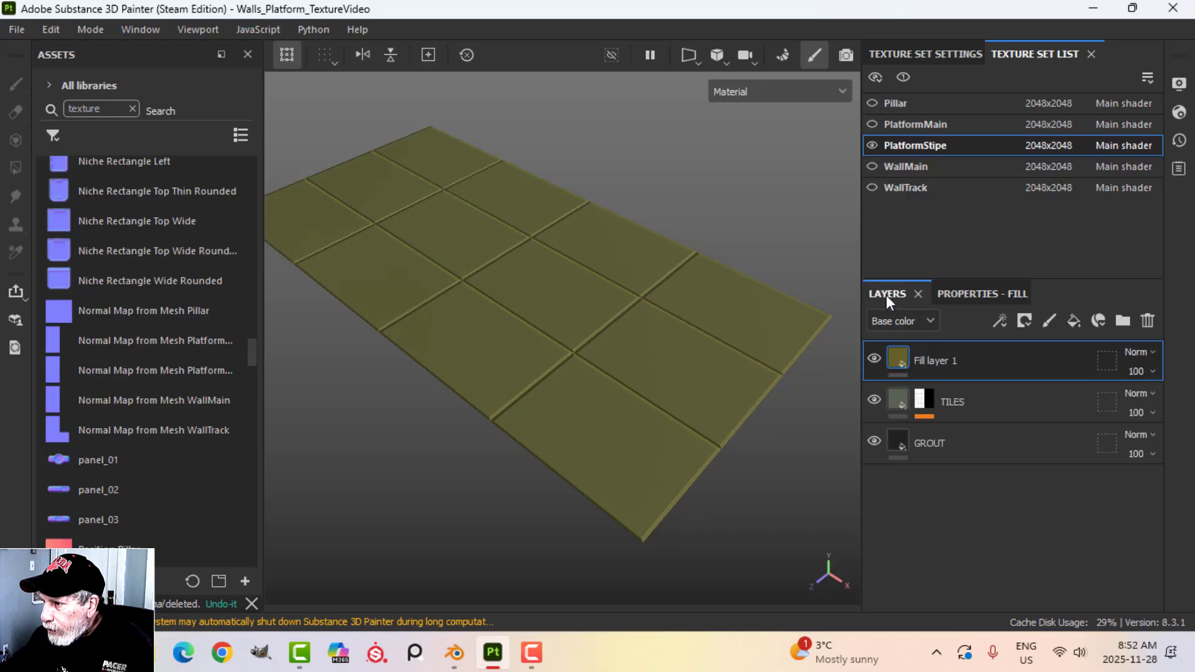
{"action": "left_click", "coordinate": [1026, 321]}
{"action": "left_click", "coordinate": [1046, 363]}
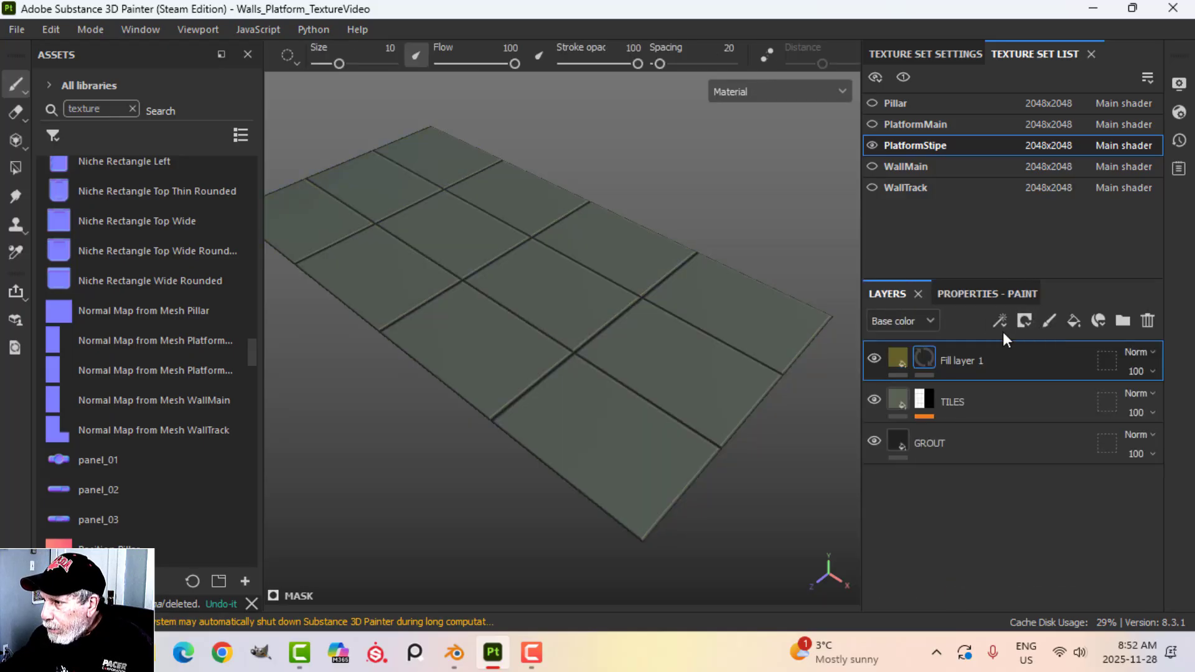
{"action": "left_click", "coordinate": [1004, 329]}
{"action": "left_click", "coordinate": [1033, 387]}
Find the Moisture Noise texture and assign it as the mask fill's grayscale
{"action": "left_click", "coordinate": [990, 297]}
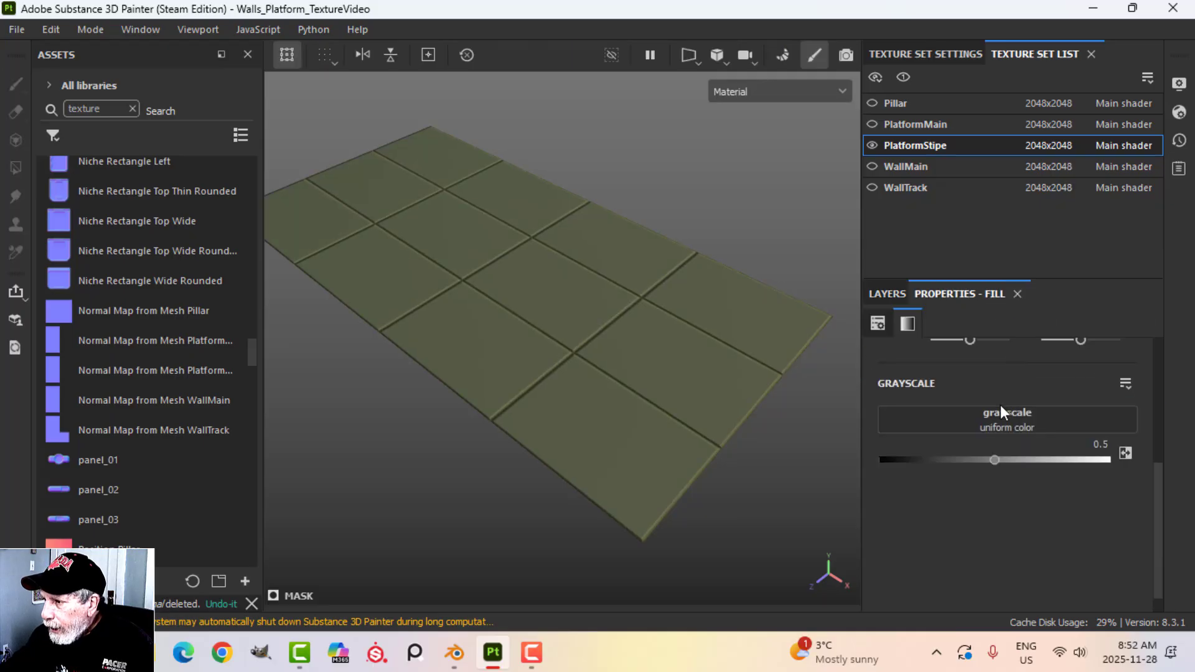
{"action": "left_click", "coordinate": [1008, 415]}
{"action": "key", "text": "BackSpace"}
{"action": "key", "text": "BackSpace"}
{"action": "key", "text": "BackSpace"}
{"action": "key", "text": "BackSpace"}
{"action": "key", "text": "BackSpace"}
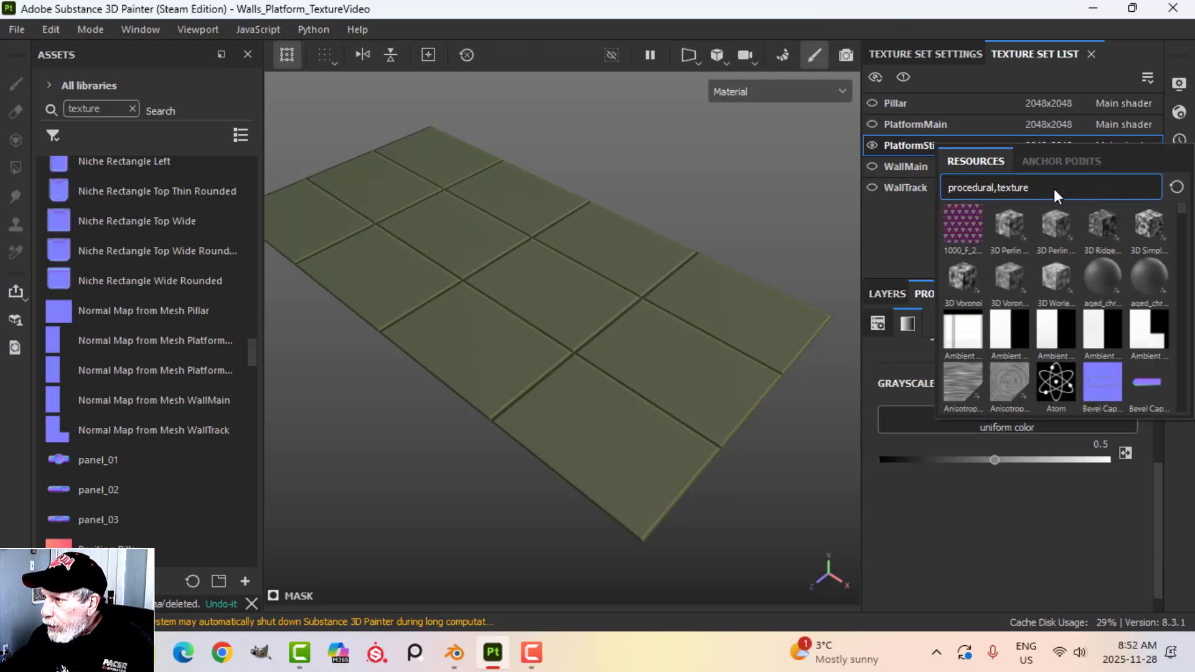
{"action": "type", "text": "MOIS"}
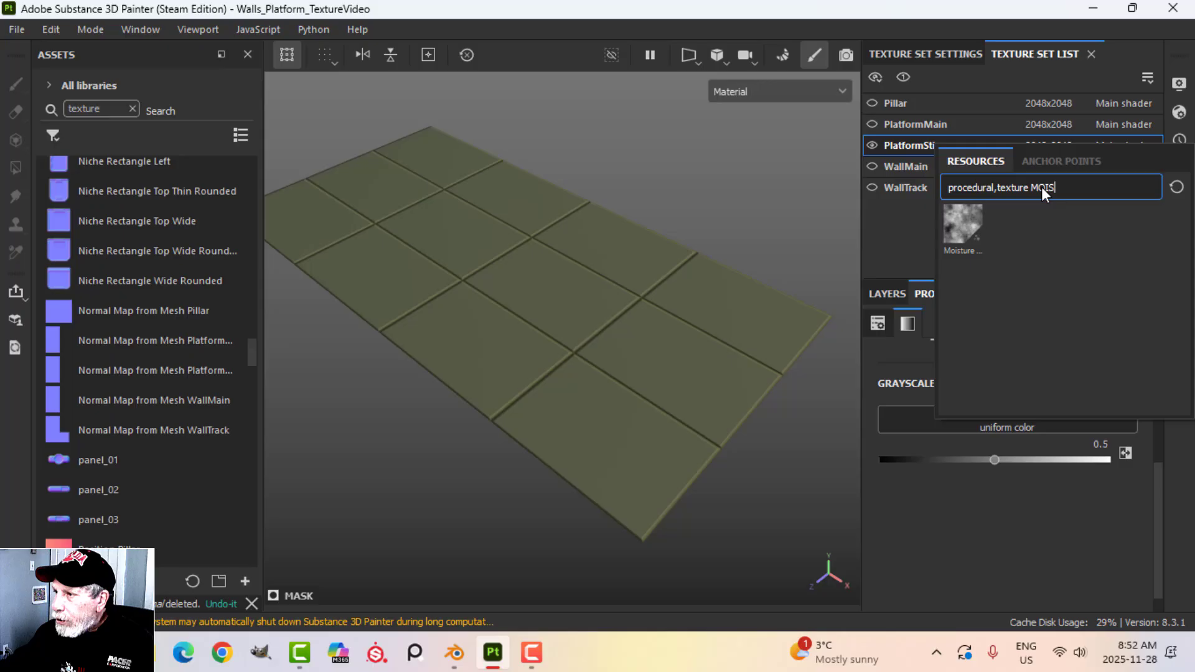
{"action": "left_click", "coordinate": [957, 220]}
Compare the tiles with the olive noise layer hidden and shown, and review the Moisture Noise parameters
{"action": "left_click_drag", "start_coordinate": [649, 350], "coordinate": [654, 324], "text": "alt"}
{"action": "left_click", "coordinate": [884, 296]}
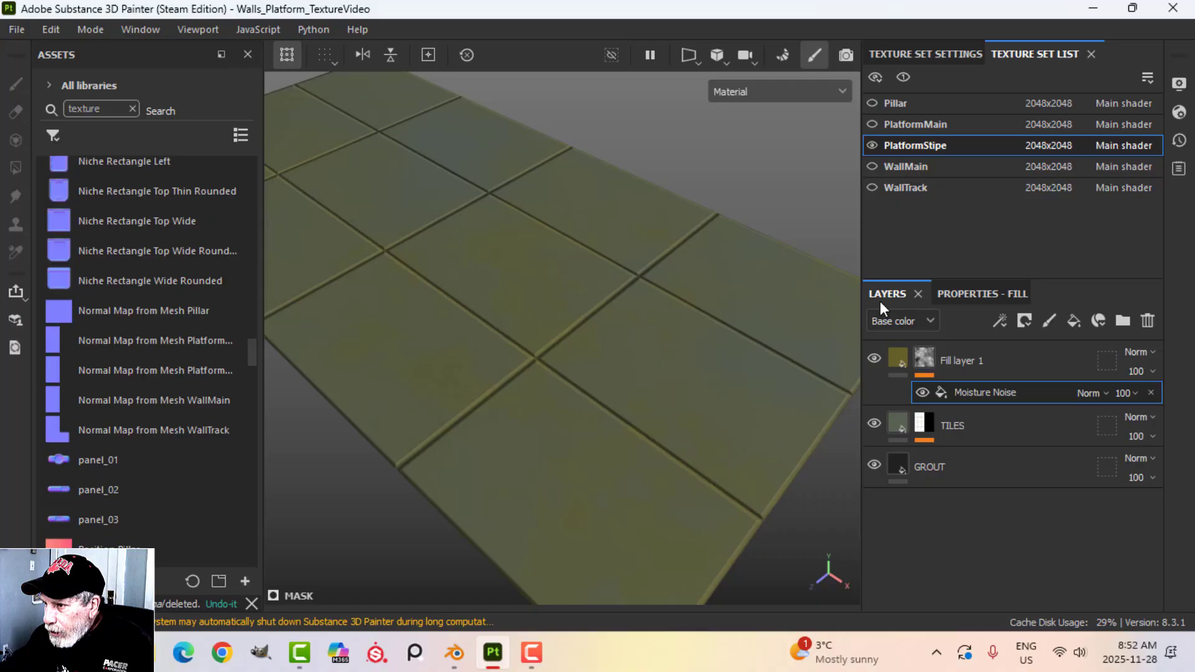
{"action": "left_click", "coordinate": [875, 359]}
{"action": "left_click", "coordinate": [874, 359]}
{"action": "left_click_drag", "start_coordinate": [605, 361], "coordinate": [770, 384], "text": "alt"}
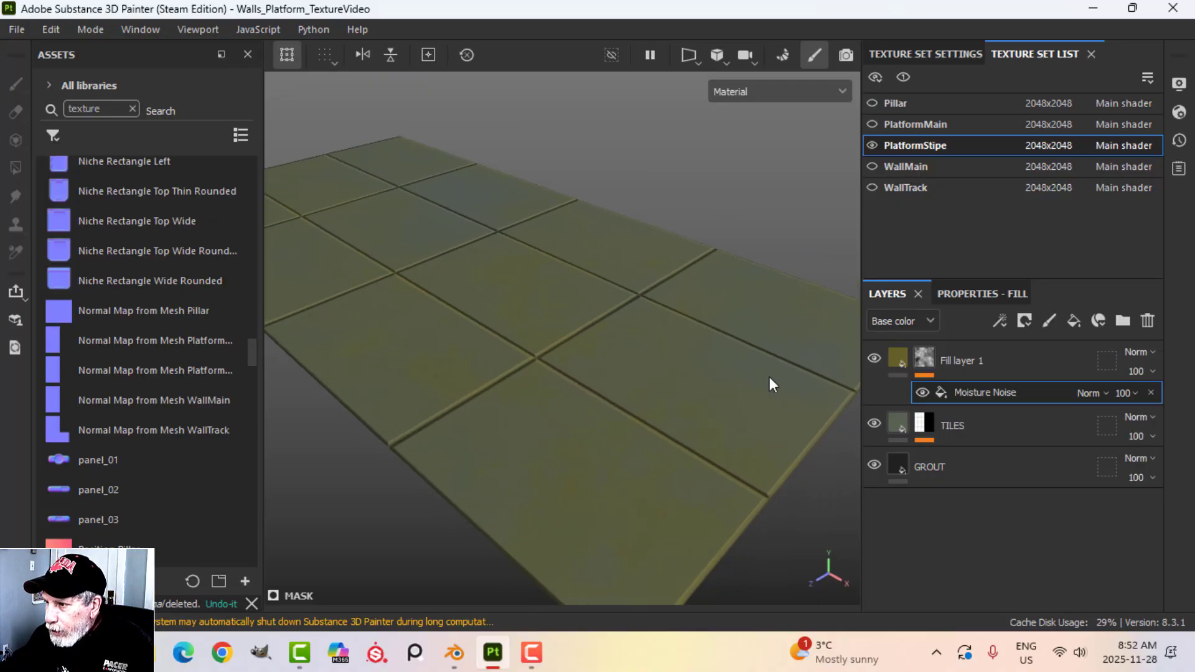
{"action": "left_click", "coordinate": [977, 295]}
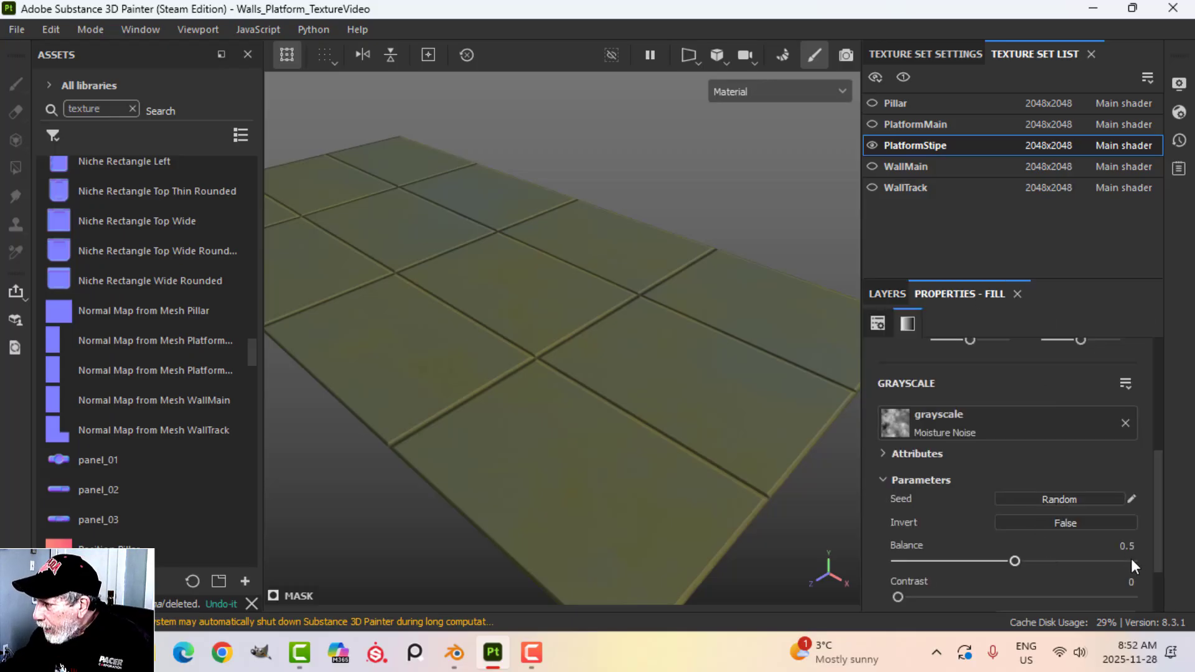
Lighten the olive fill layer's base color to 6A692E
{"action": "left_click", "coordinate": [896, 295]}
{"action": "left_click", "coordinate": [892, 356]}
{"action": "left_click", "coordinate": [956, 300]}
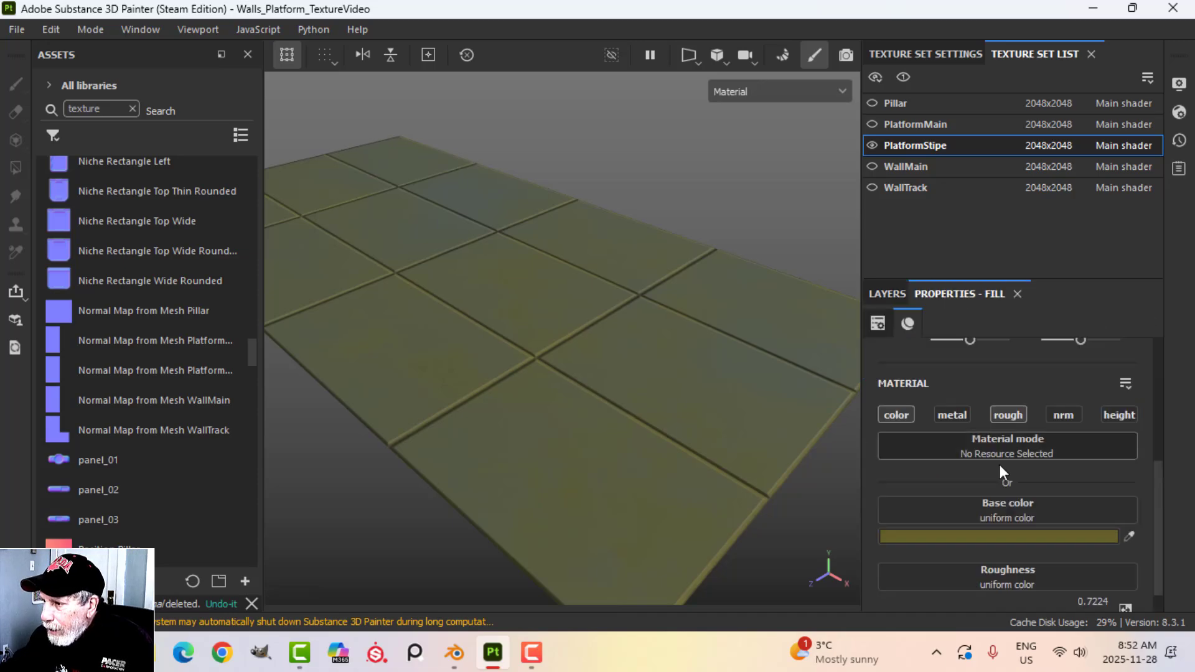
{"action": "left_click", "coordinate": [992, 537]}
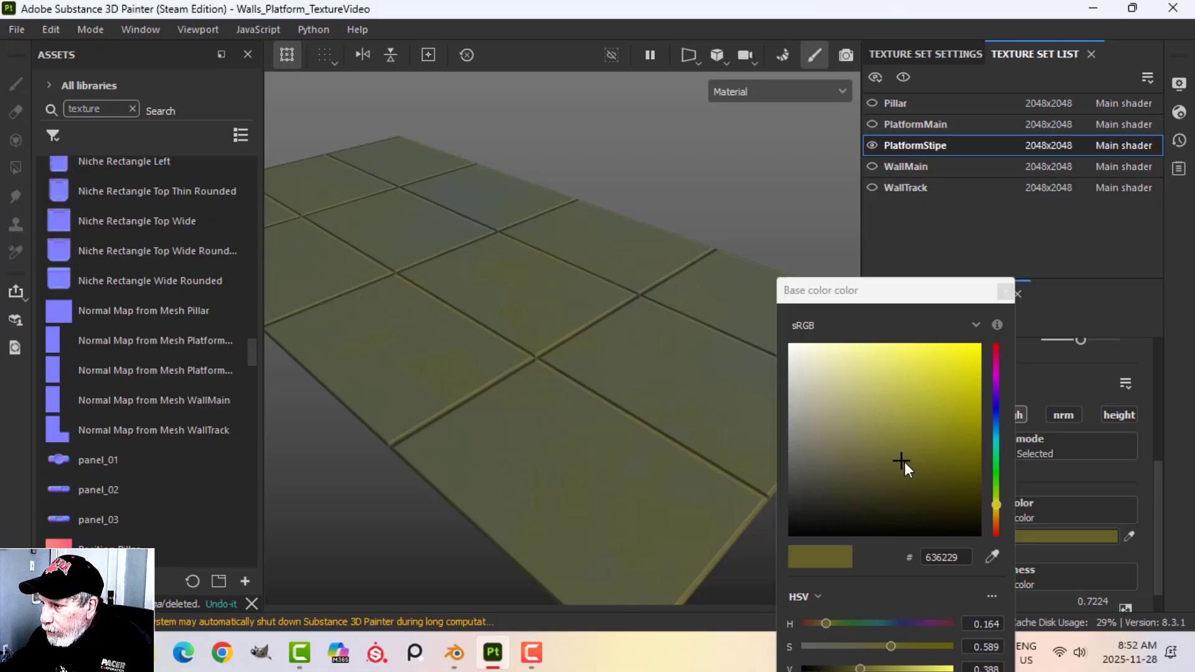
{"action": "left_click_drag", "start_coordinate": [906, 462], "coordinate": [897, 456]}
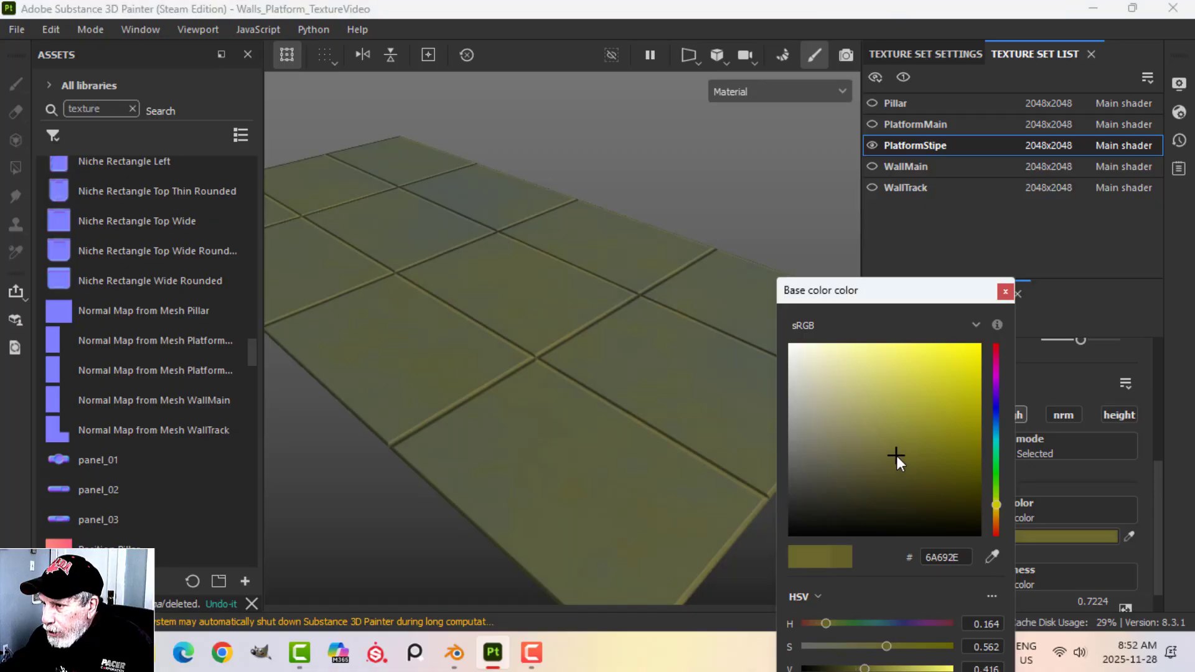
Rename the olive fill layer above TILES as MOISTURE NOISE
{"action": "left_click", "coordinate": [1005, 292]}
{"action": "left_click", "coordinate": [897, 294]}
{"action": "double_click", "coordinate": [970, 360]}
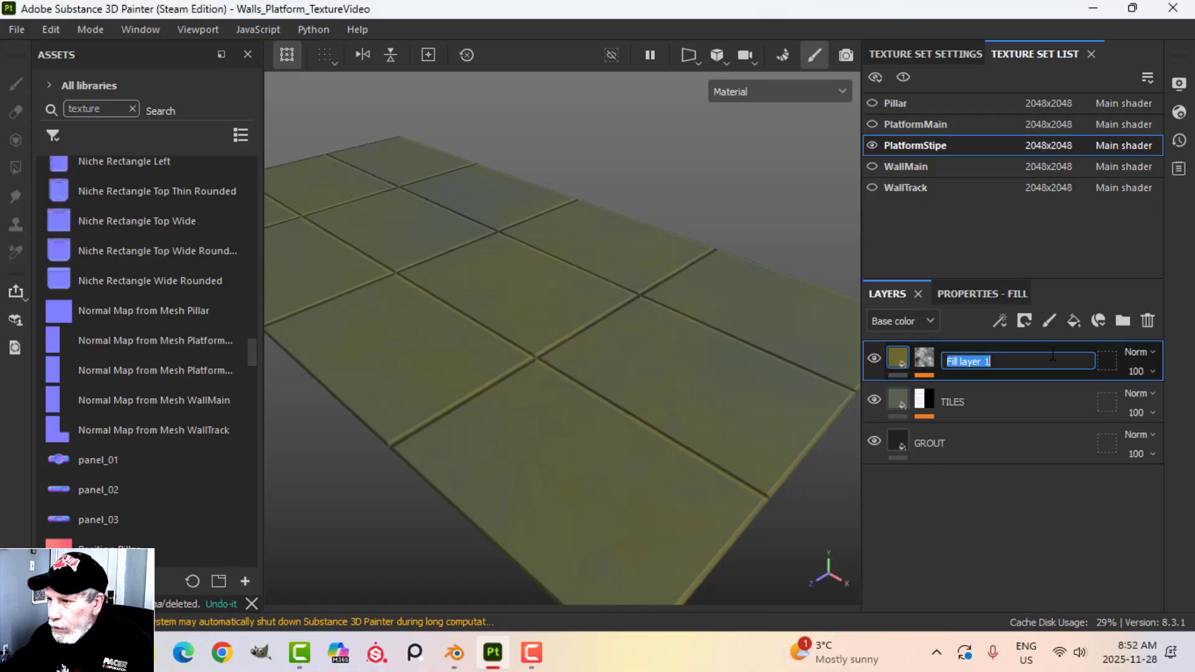
{"action": "type", "text": "MOISTU"}
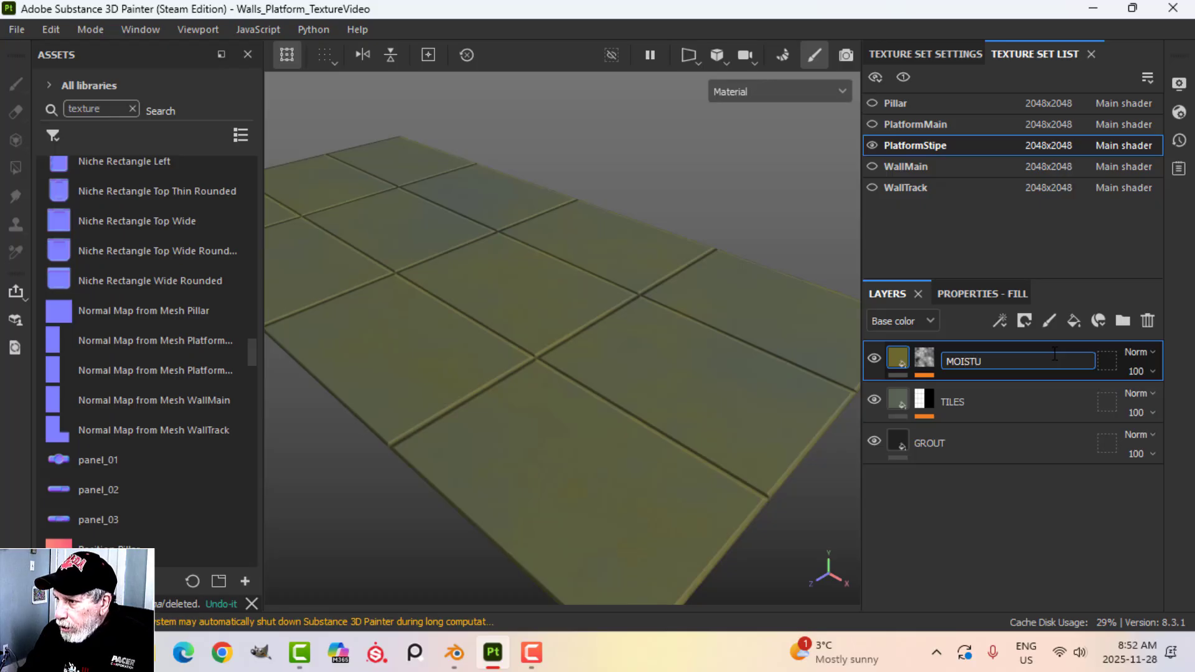
{"action": "type", "text": "RE NOISE"}
{"action": "key", "text": "Return"}
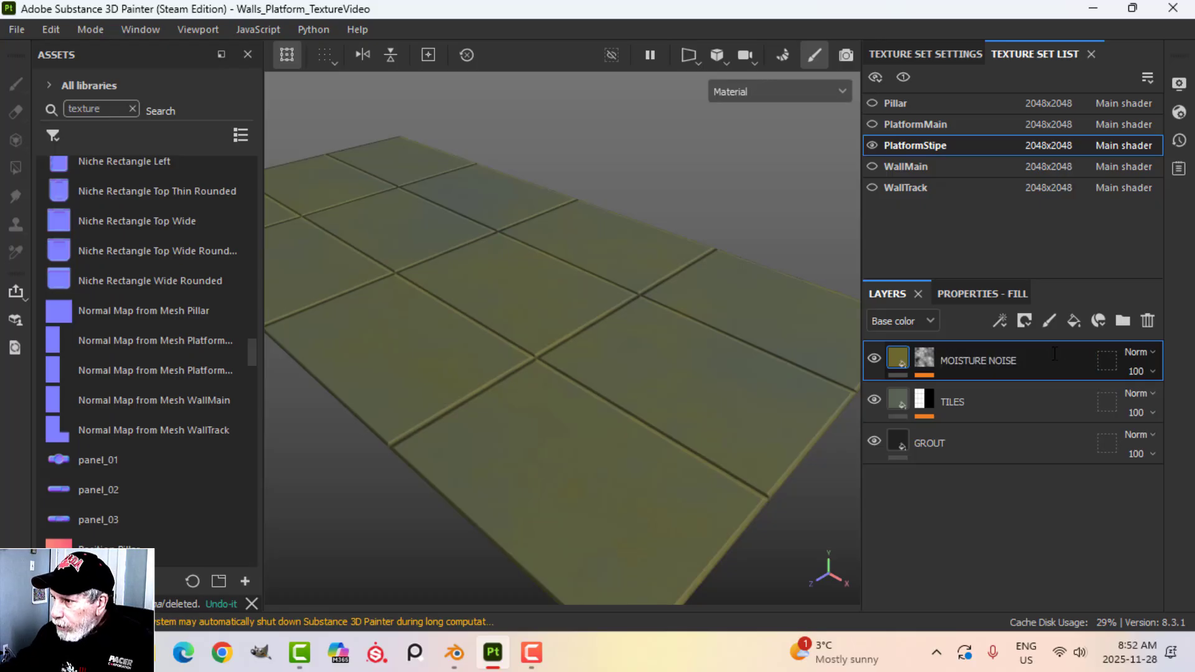
Add a fill layer above MOISTURE NOISE that affects only the color, roughness and height channels
{"action": "scroll", "coordinate": [504, 326], "scroll_direction": "down", "scroll_amount": 3}
{"action": "left_click_drag", "start_coordinate": [504, 326], "coordinate": [579, 355], "text": "alt"}
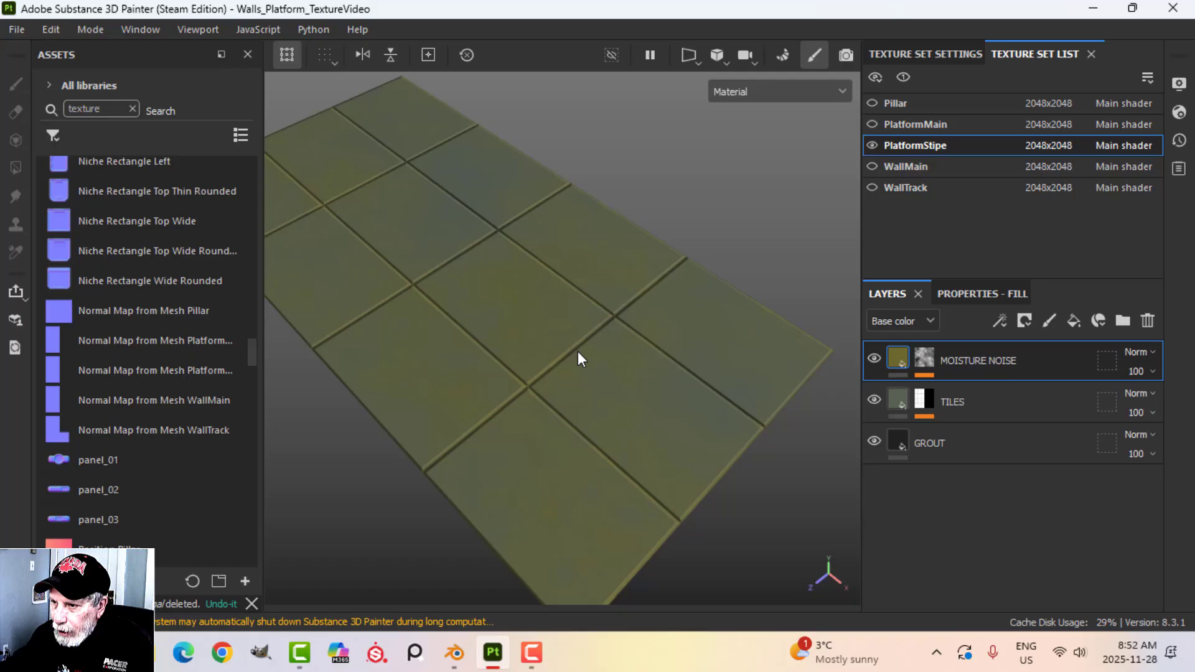
{"action": "scroll", "coordinate": [579, 358], "scroll_direction": "up", "scroll_amount": 3}
{"action": "middle_click_drag", "start_coordinate": [579, 357], "coordinate": [598, 363], "text": "alt"}
{"action": "left_click_drag", "start_coordinate": [598, 362], "coordinate": [667, 415], "text": "alt"}
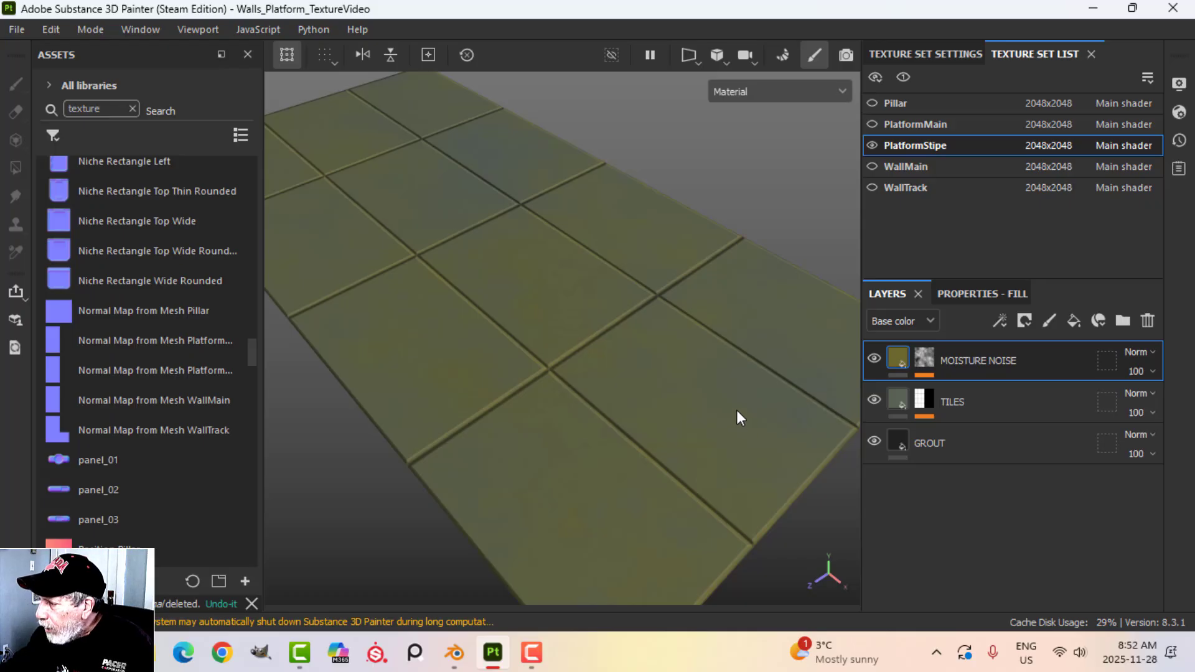
{"action": "left_click", "coordinate": [1074, 320]}
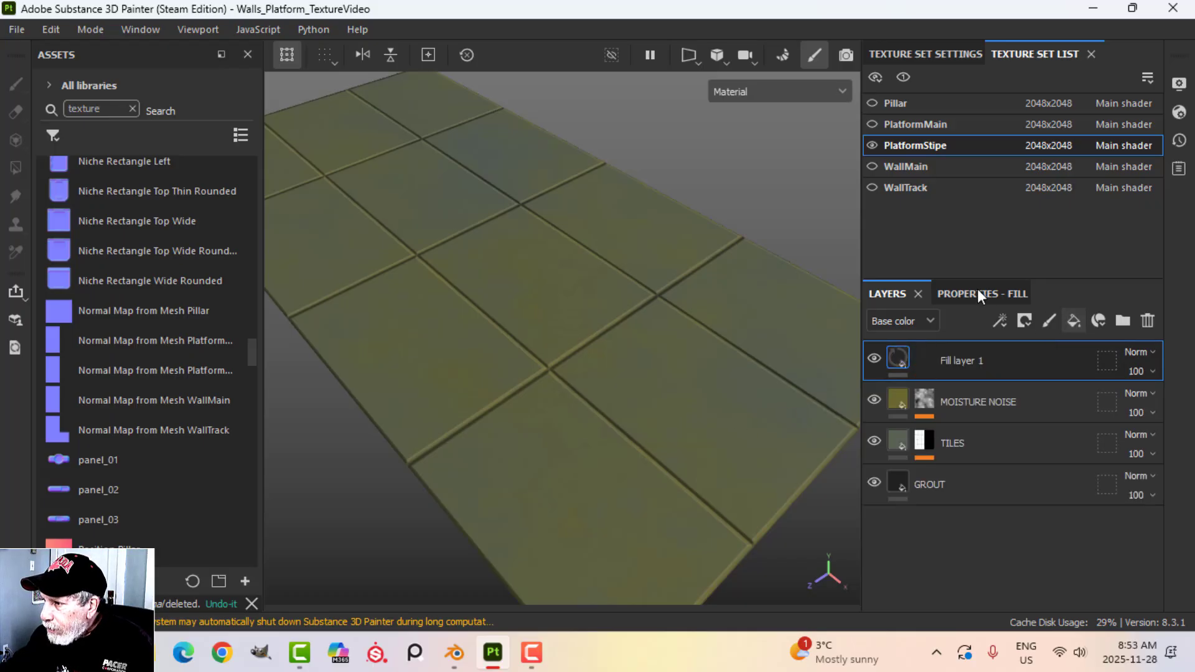
{"action": "left_click", "coordinate": [977, 291]}
{"action": "left_click", "coordinate": [1008, 414]}
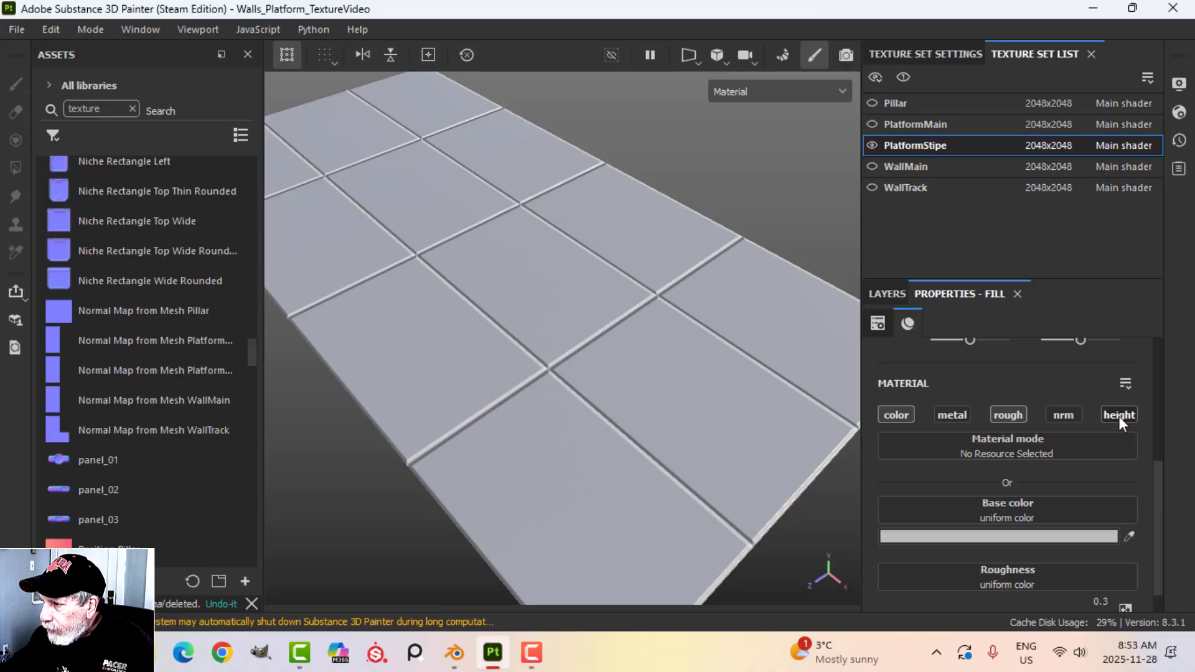
{"action": "left_click", "coordinate": [1119, 414]}
{"action": "scroll", "coordinate": [1066, 577], "scroll_direction": "down", "scroll_amount": 2}
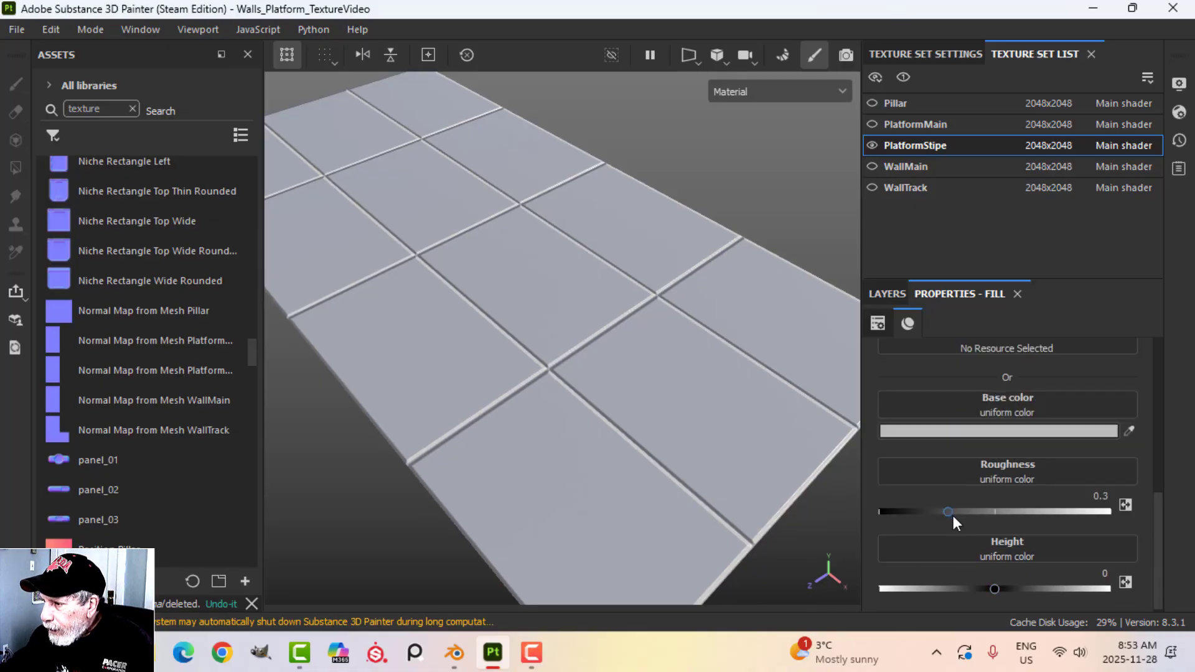
Set the new fill layer's roughness to 0.8289 and its height to -0.2
{"action": "left_click_drag", "start_coordinate": [948, 512], "coordinate": [1071, 510]}
{"action": "left_click", "coordinate": [1104, 574]}
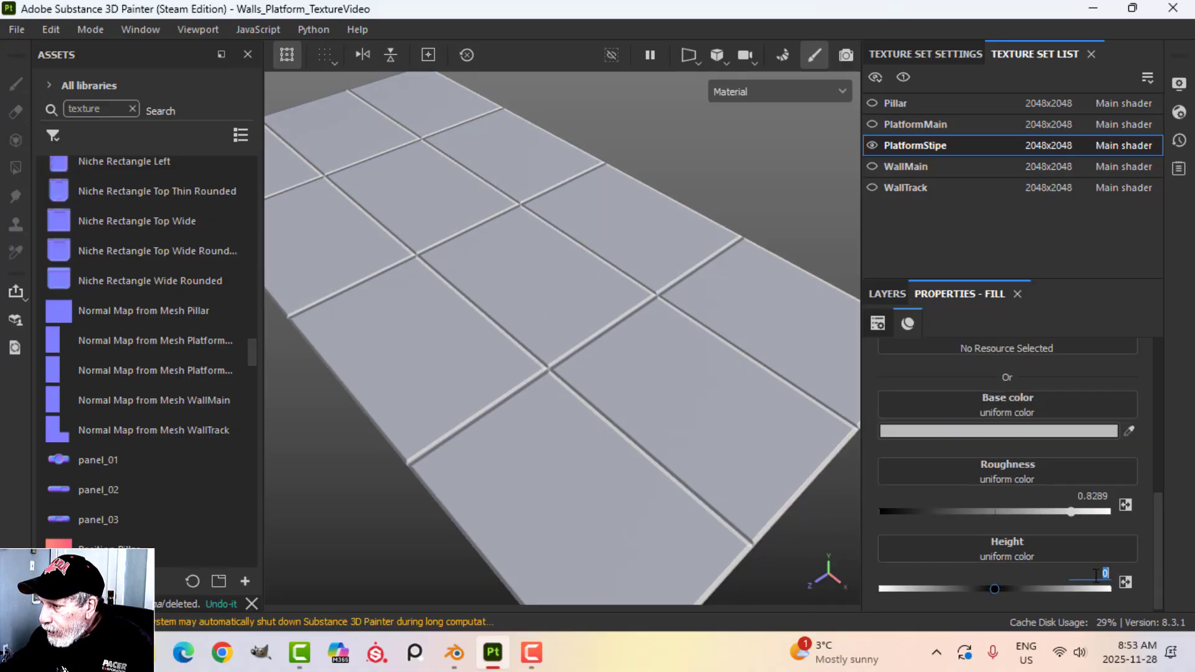
{"action": "type", "text": "-0.0"}
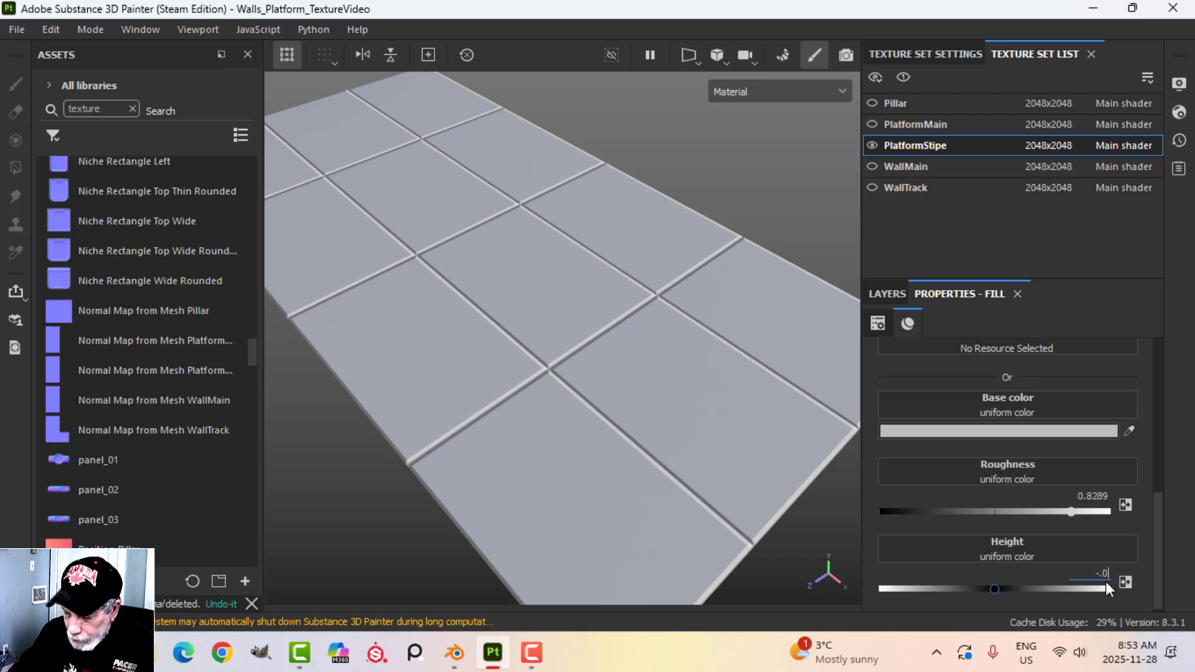
{"action": "type", "text": "2"}
{"action": "key", "text": "Return"}
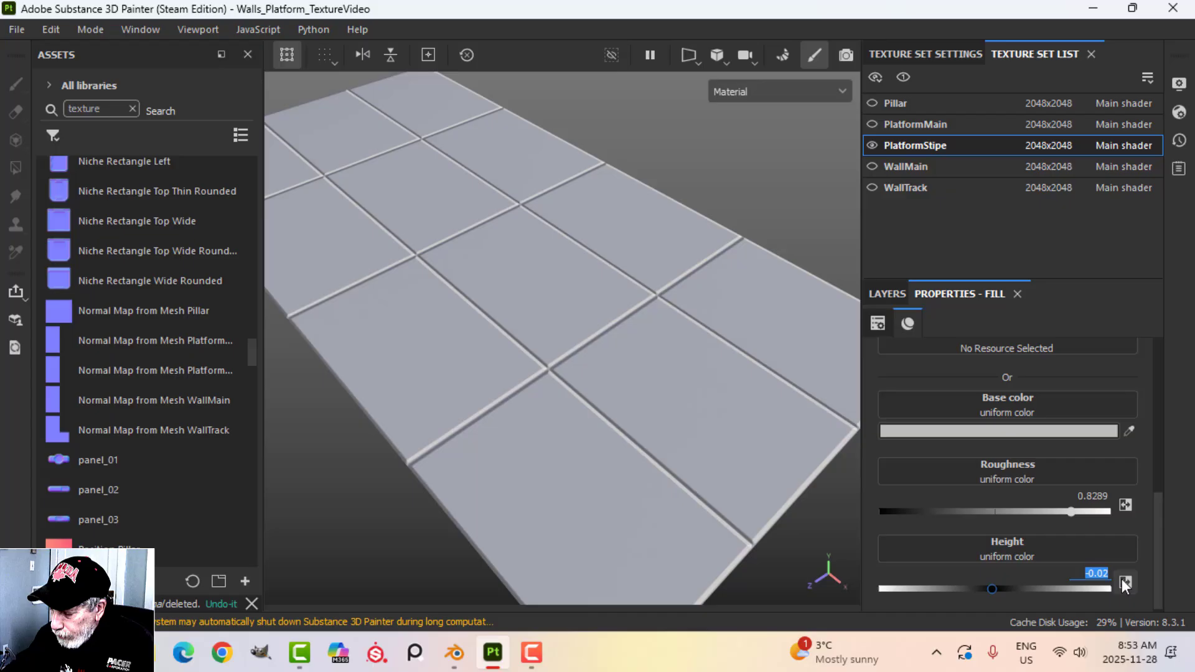
{"action": "key", "text": "Right"}
{"action": "type", "text": "2"}
{"action": "key", "text": "Return"}
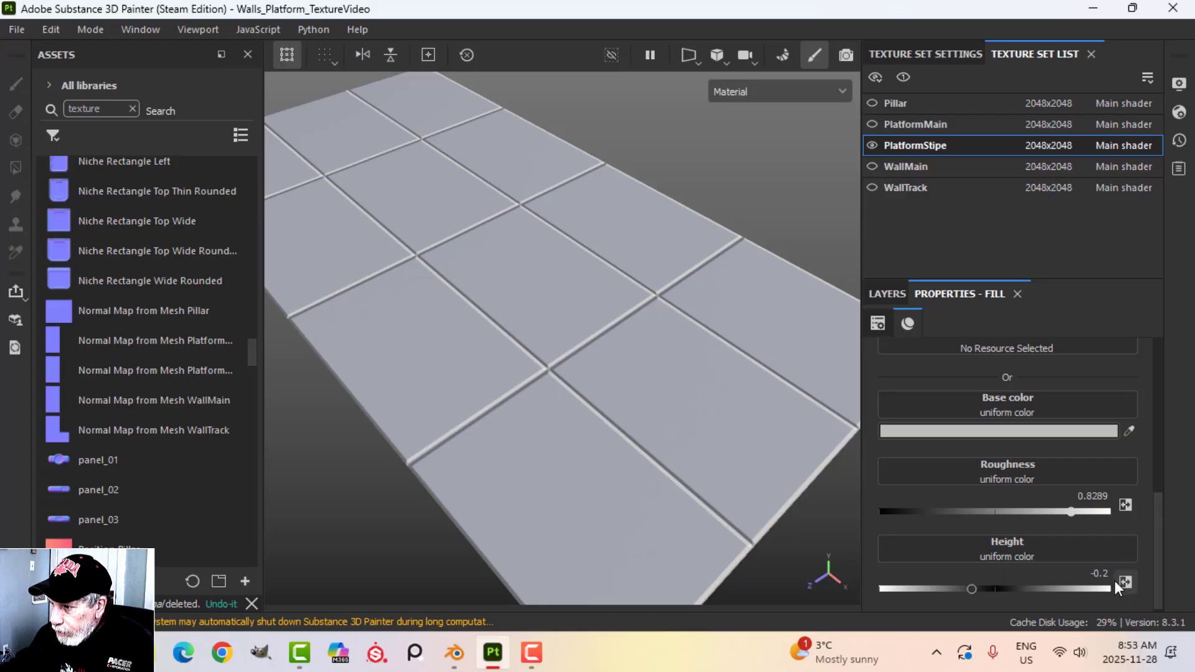
Change the new fill layer's base color to dark gray 262626
{"action": "left_click", "coordinate": [878, 296]}
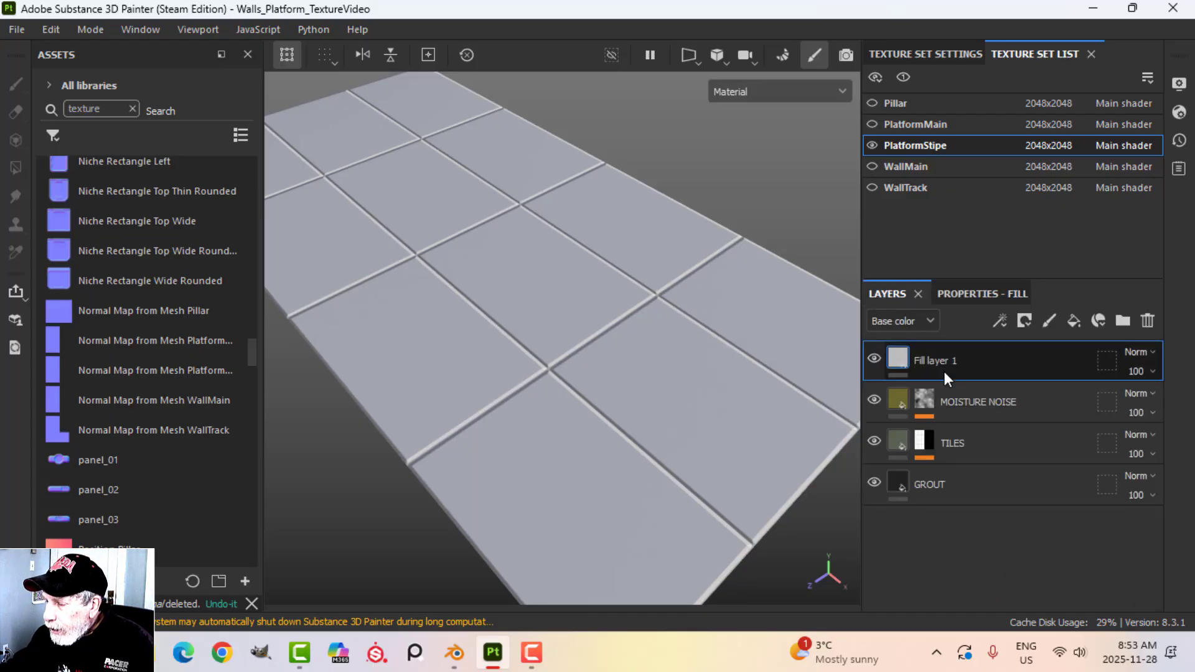
{"action": "left_click", "coordinate": [979, 301]}
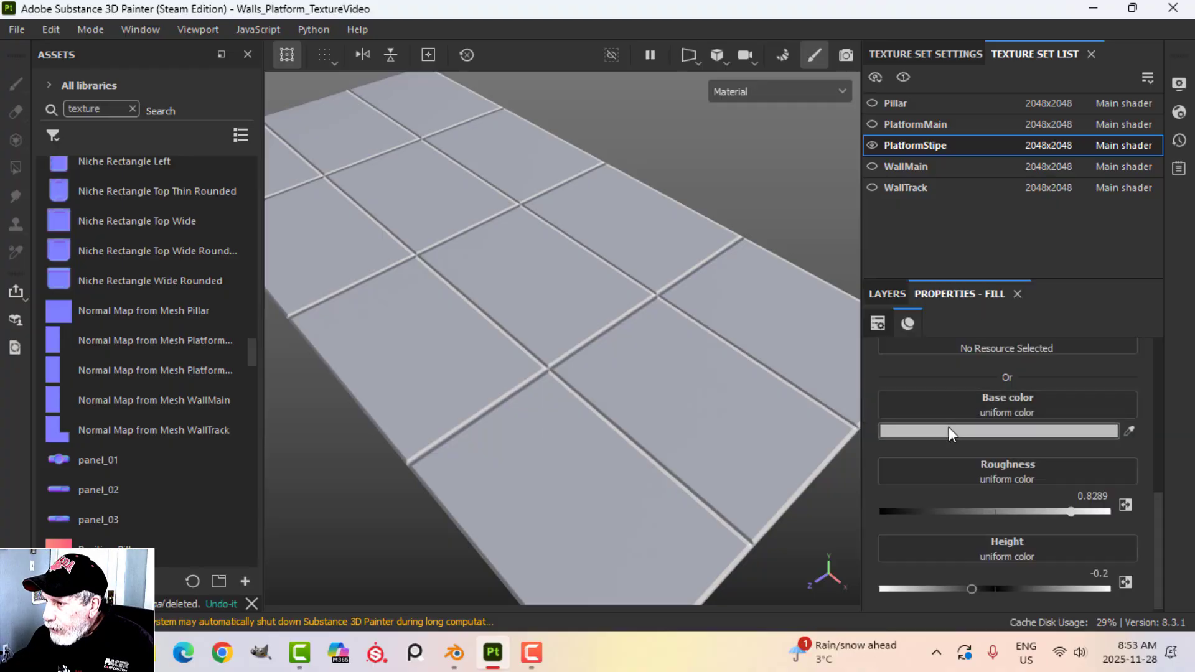
{"action": "left_click", "coordinate": [949, 427]}
{"action": "left_click", "coordinate": [792, 504]}
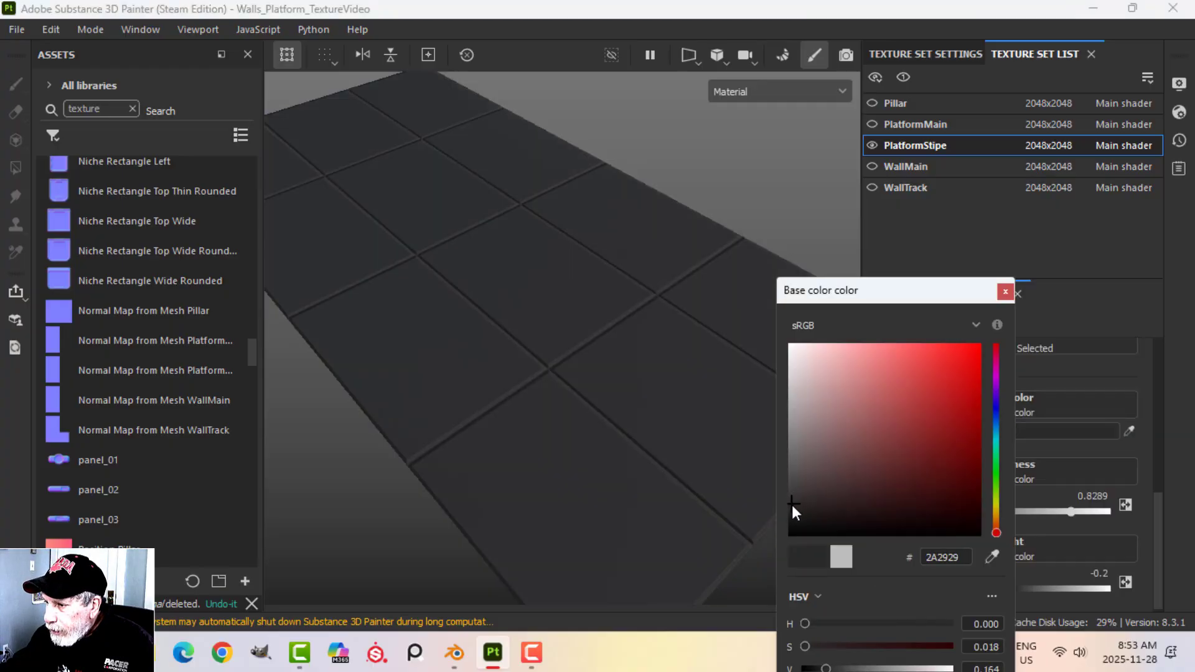
{"action": "left_click", "coordinate": [1005, 292]}
Add a black mask to the dark gray fill layer and put a fill effect in that mask
{"action": "left_click", "coordinate": [896, 295]}
{"action": "left_click", "coordinate": [1024, 320]}
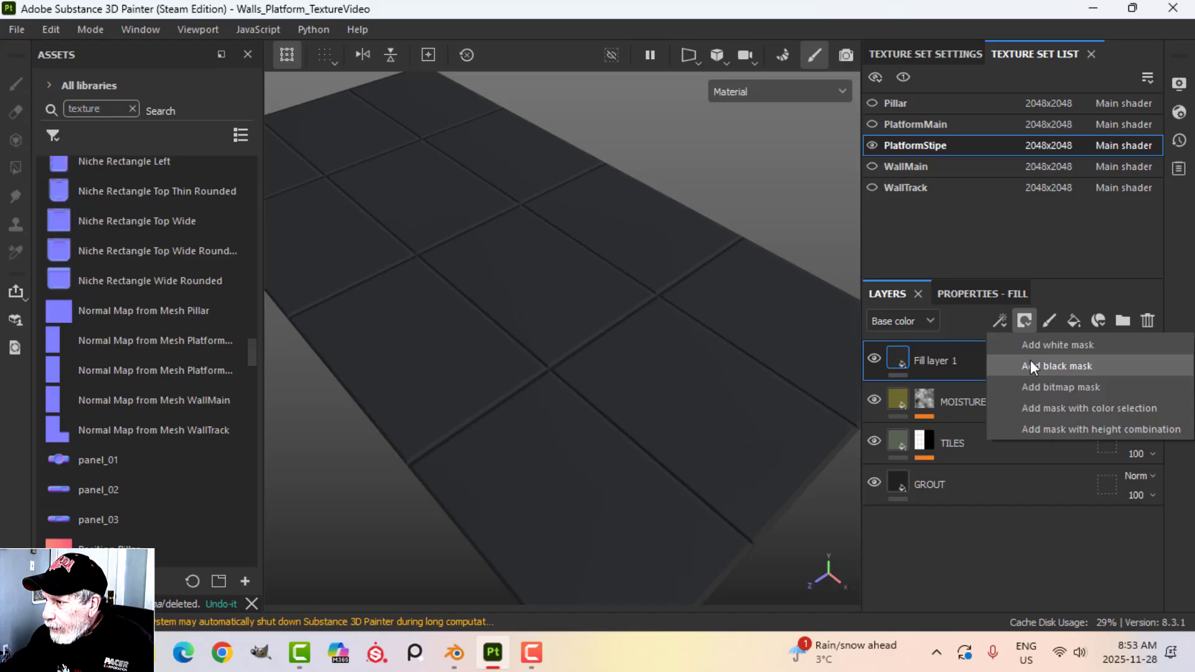
{"action": "left_click", "coordinate": [1029, 364]}
{"action": "left_click", "coordinate": [1001, 320]}
{"action": "left_click", "coordinate": [1040, 386]}
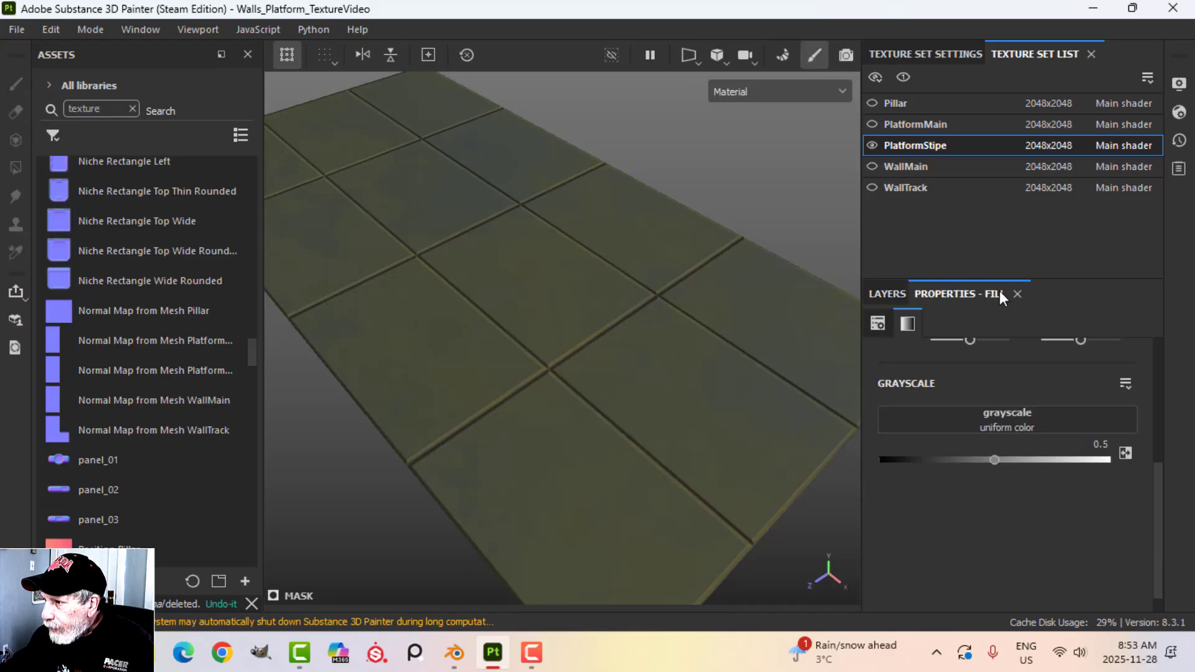
Find the Gaussian Spots 1 texture and assign it as the mask fill's grayscale
{"action": "left_click", "coordinate": [1020, 421]}
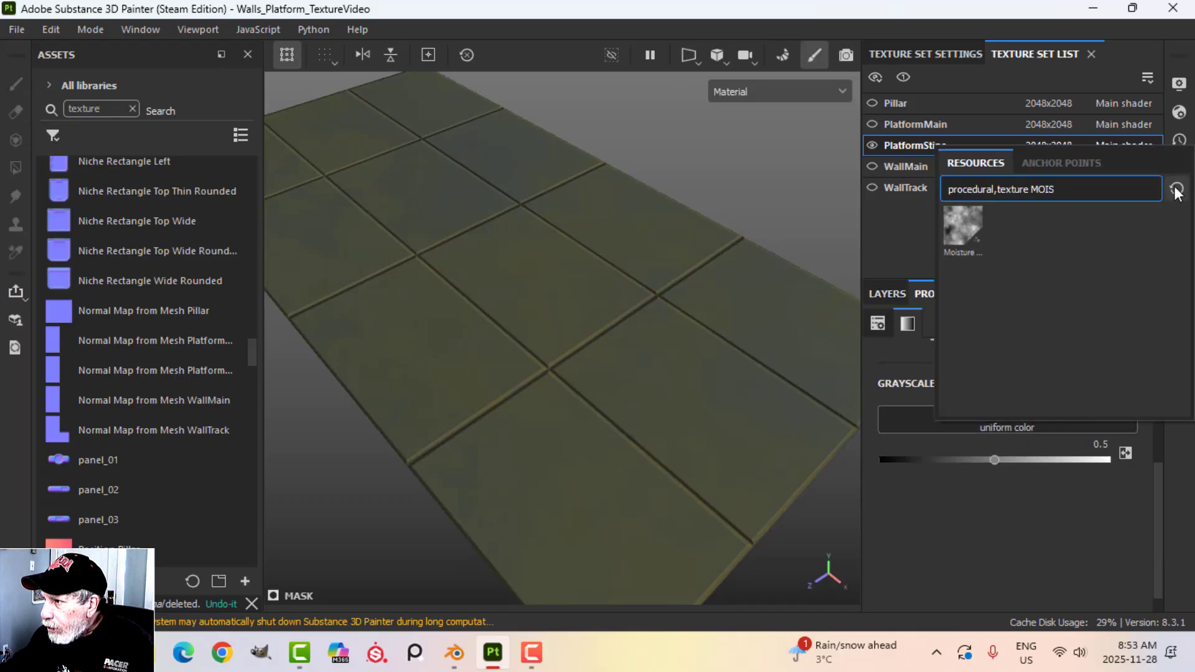
{"action": "left_click", "coordinate": [1177, 188]}
{"action": "left_click", "coordinate": [1031, 188]}
{"action": "type", "text": "GAU"}
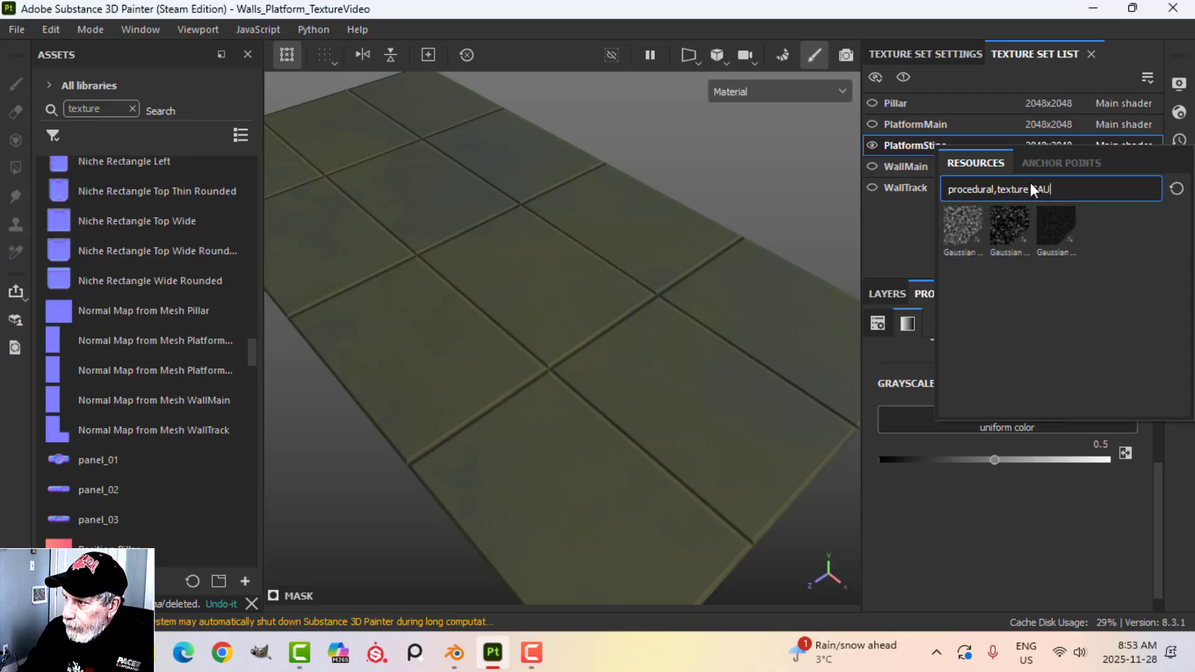
{"action": "left_click", "coordinate": [1004, 228]}
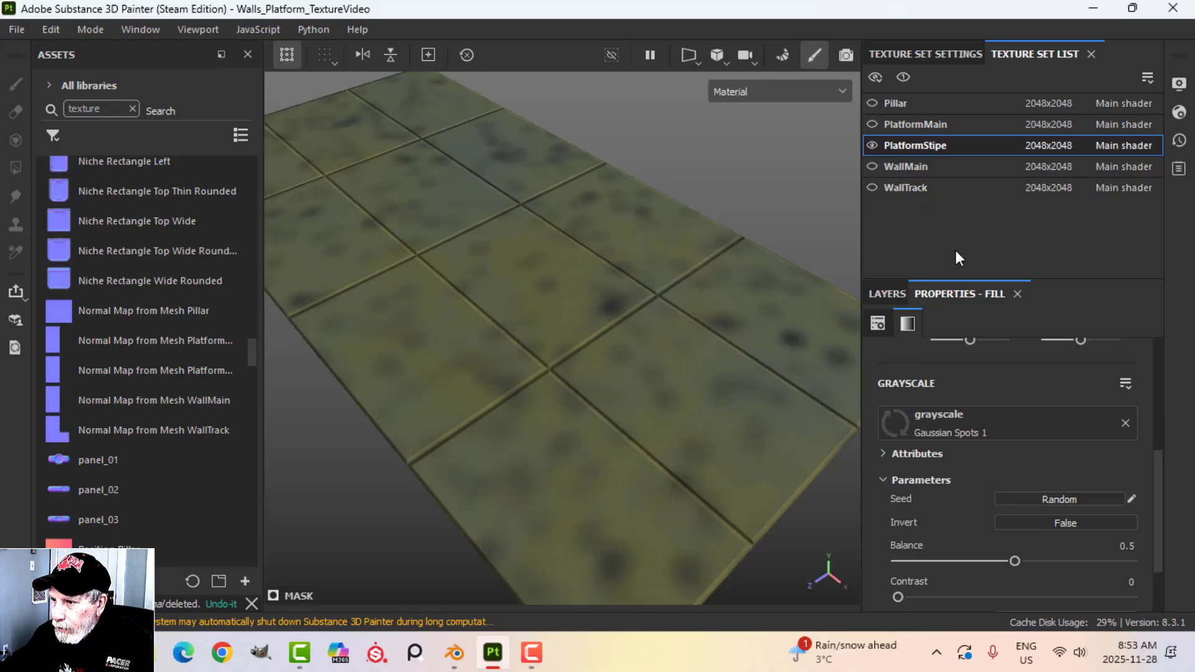
Set the Gaussian Spots 1 balance to 0.26 and contrast to 0.41
{"action": "scroll", "coordinate": [1037, 490], "scroll_direction": "down", "scroll_amount": 2}
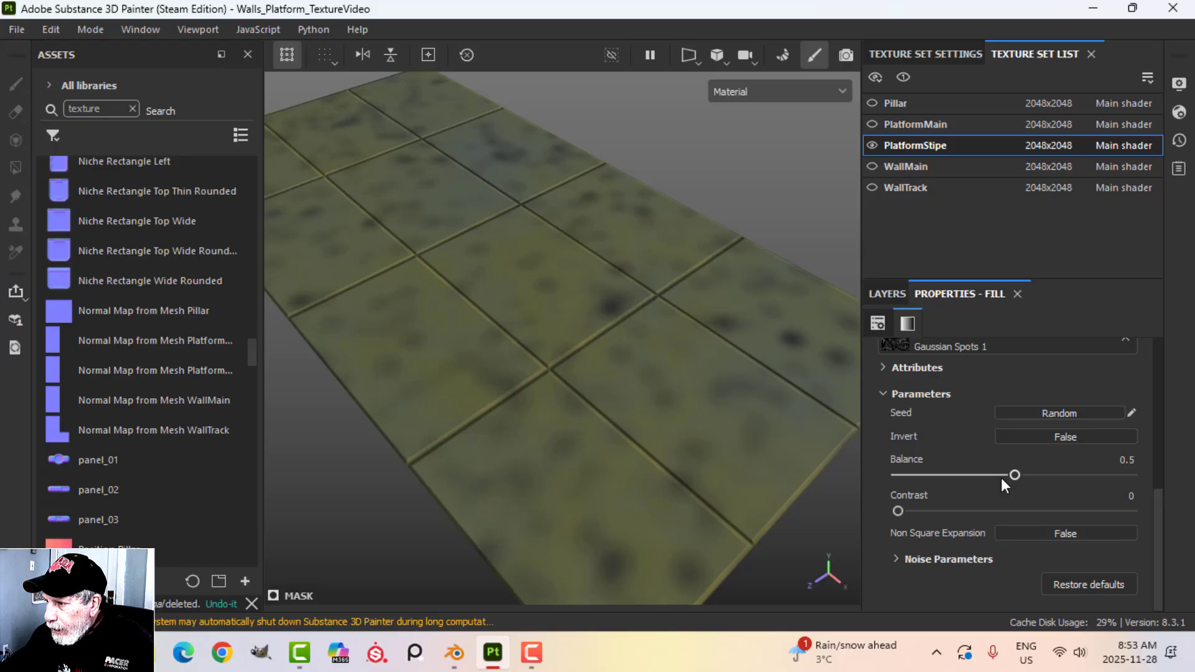
{"action": "left_click_drag", "start_coordinate": [1001, 477], "coordinate": [980, 474]}
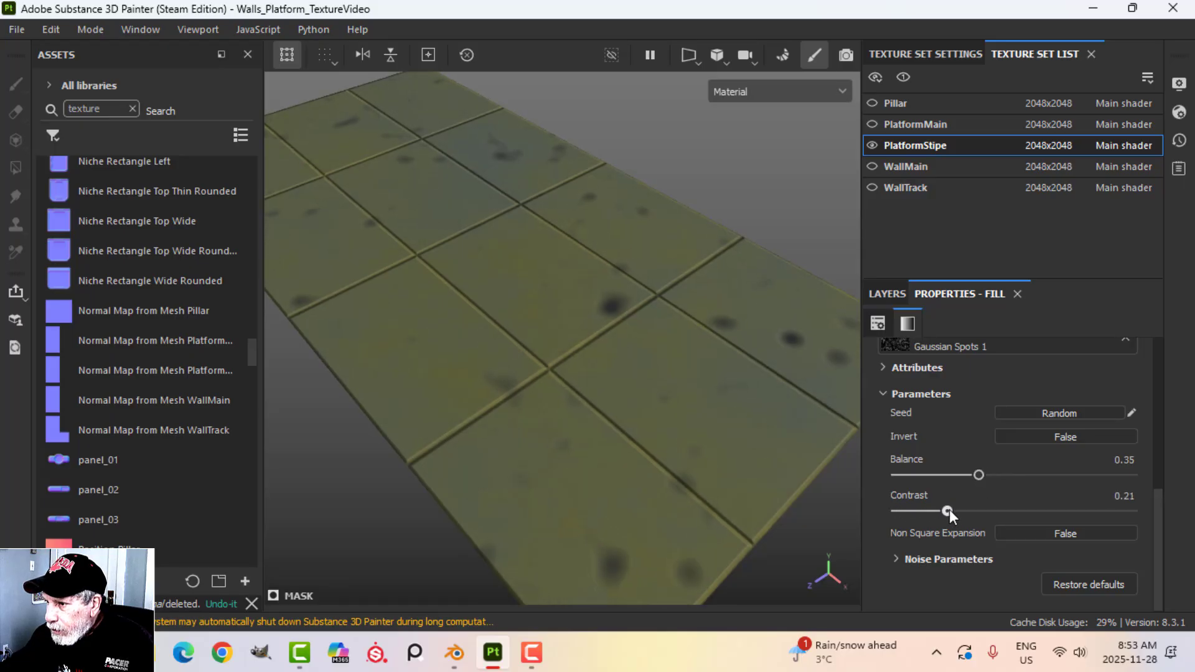
{"action": "left_click_drag", "start_coordinate": [948, 510], "coordinate": [958, 477]}
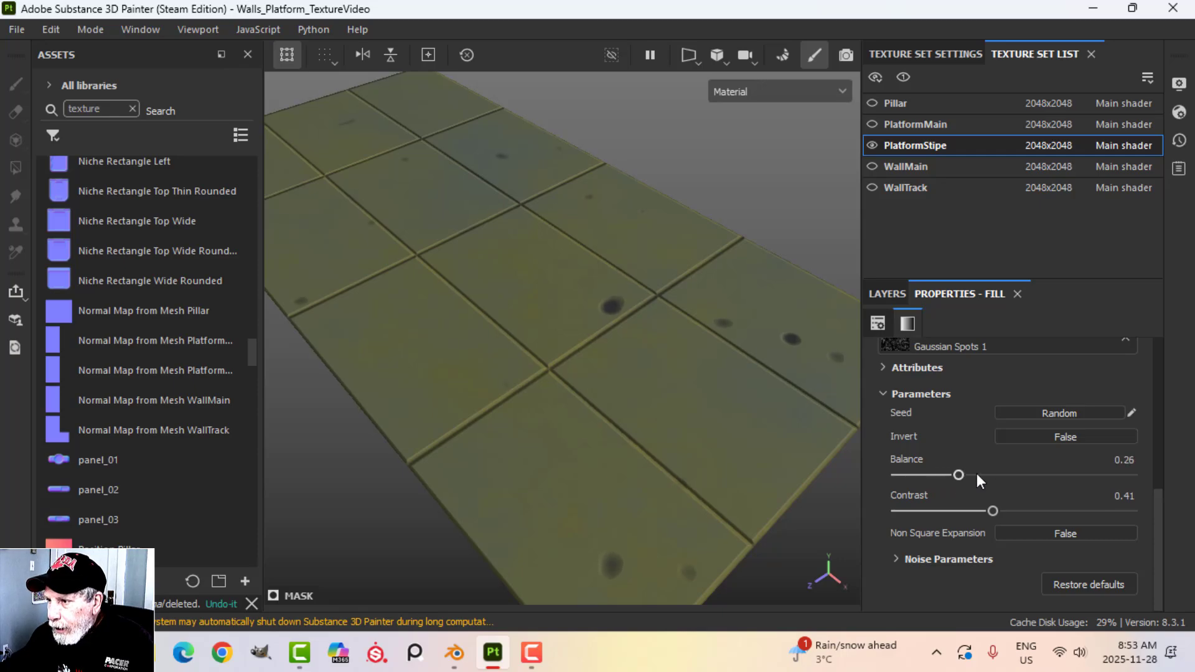
Set the Gaussian Spots 1 noise scale to 3 and lower its balance slightly for fewer, smaller spots
{"action": "left_click", "coordinate": [900, 557]}
{"action": "scroll", "coordinate": [915, 558], "scroll_direction": "down", "scroll_amount": 2}
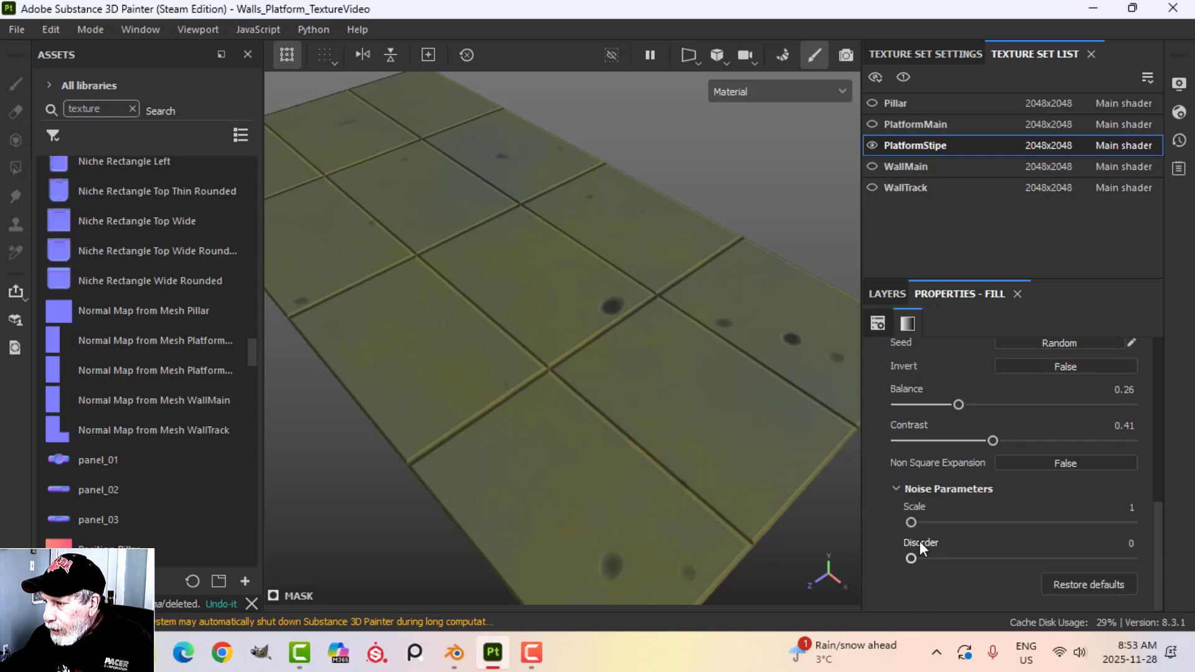
{"action": "left_click_drag", "start_coordinate": [913, 522], "coordinate": [938, 523]}
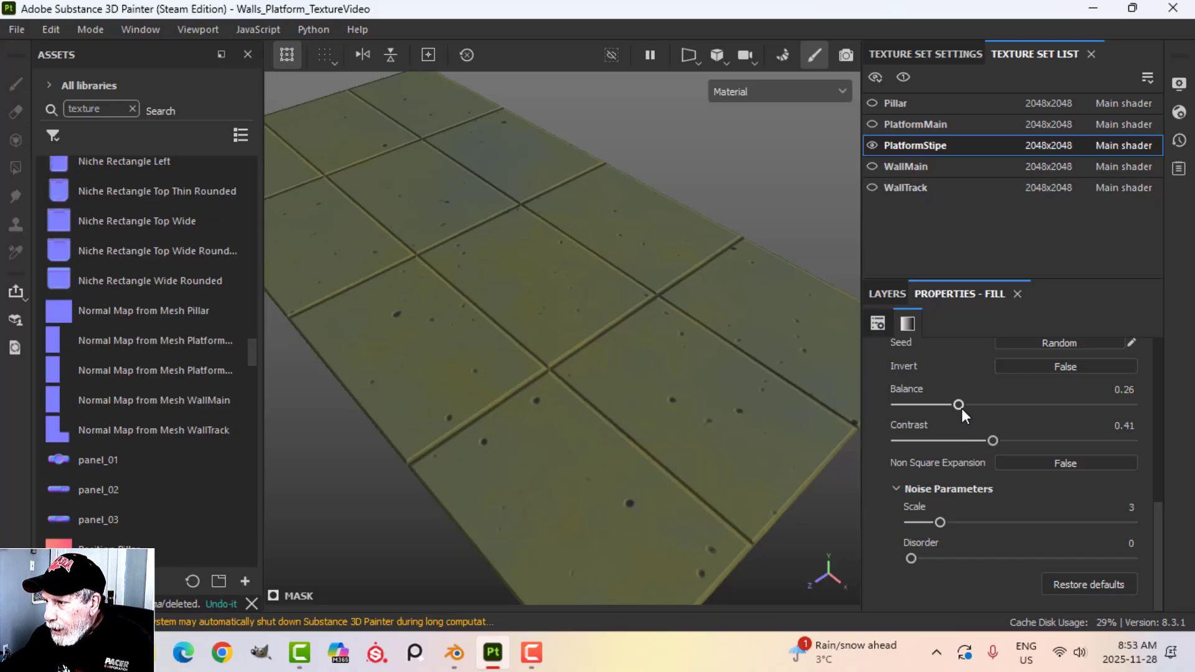
{"action": "left_click_drag", "start_coordinate": [959, 405], "coordinate": [950, 405]}
{"action": "left_click_drag", "start_coordinate": [677, 393], "coordinate": [630, 328], "text": "alt"}
Rename the dark gray spots fill layer as GAUSSIAN SPOTS
{"action": "left_click", "coordinate": [889, 293]}
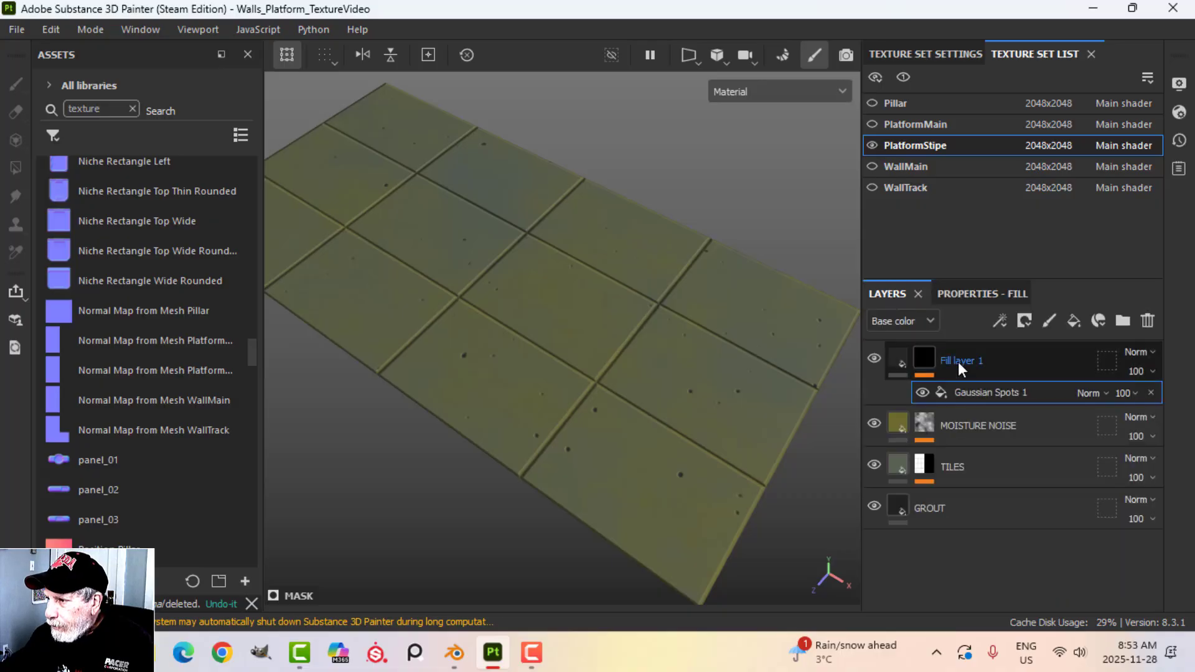
{"action": "double_click", "coordinate": [958, 361]}
{"action": "type", "text": "GAUS"}
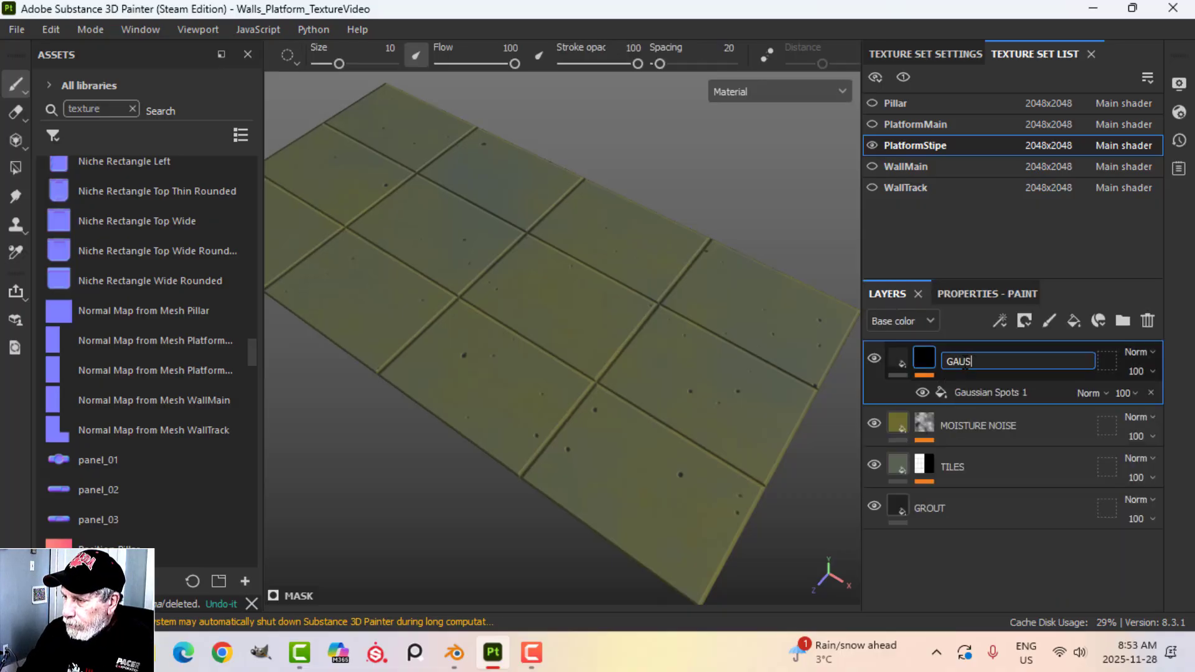
{"action": "type", "text": "SIAN SPOTS"}
{"action": "key", "text": "Return"}
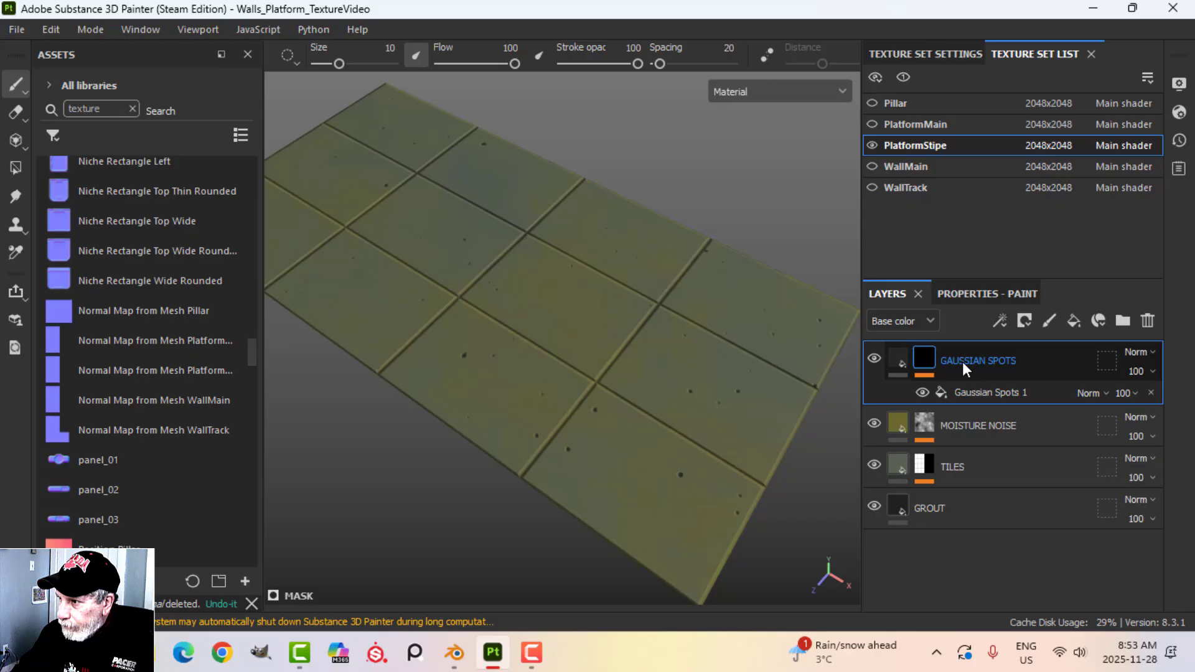
Add a fill layer above GAUSSIAN SPOTS and give it a black mask
{"action": "left_click", "coordinate": [898, 359]}
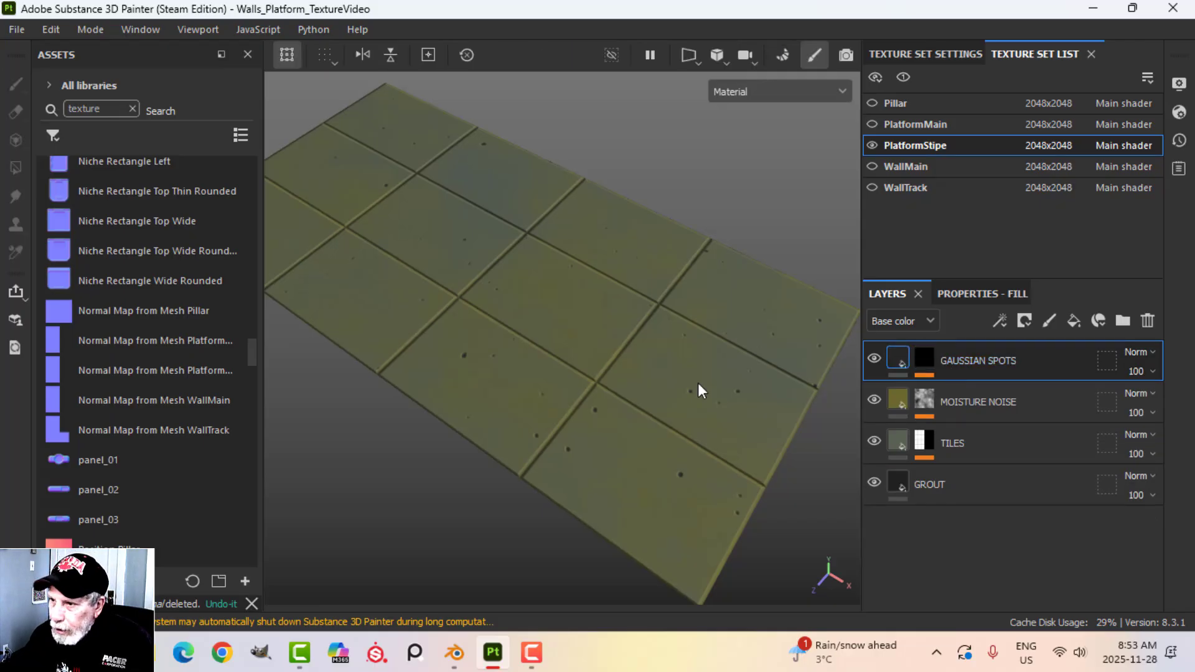
{"action": "scroll", "coordinate": [576, 360], "scroll_direction": "down", "scroll_amount": 1}
{"action": "middle_click_drag", "start_coordinate": [640, 370], "coordinate": [621, 371], "text": "alt"}
{"action": "mouse_move", "coordinate": [624, 378]}
{"action": "left_mouse_down", "text": "alt"}
{"action": "mouse_move", "coordinate": [604, 368]}
{"action": "mouse_move", "coordinate": [624, 376]}
{"action": "left_mouse_up", "text": "alt"}
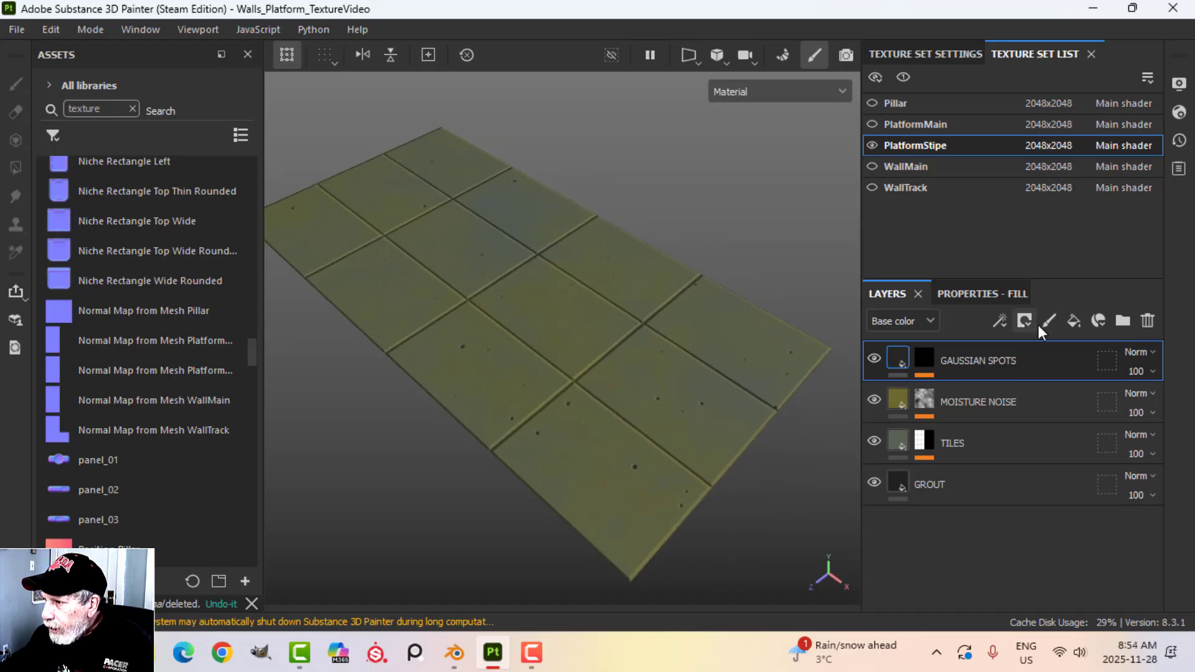
{"action": "left_click", "coordinate": [1072, 321]}
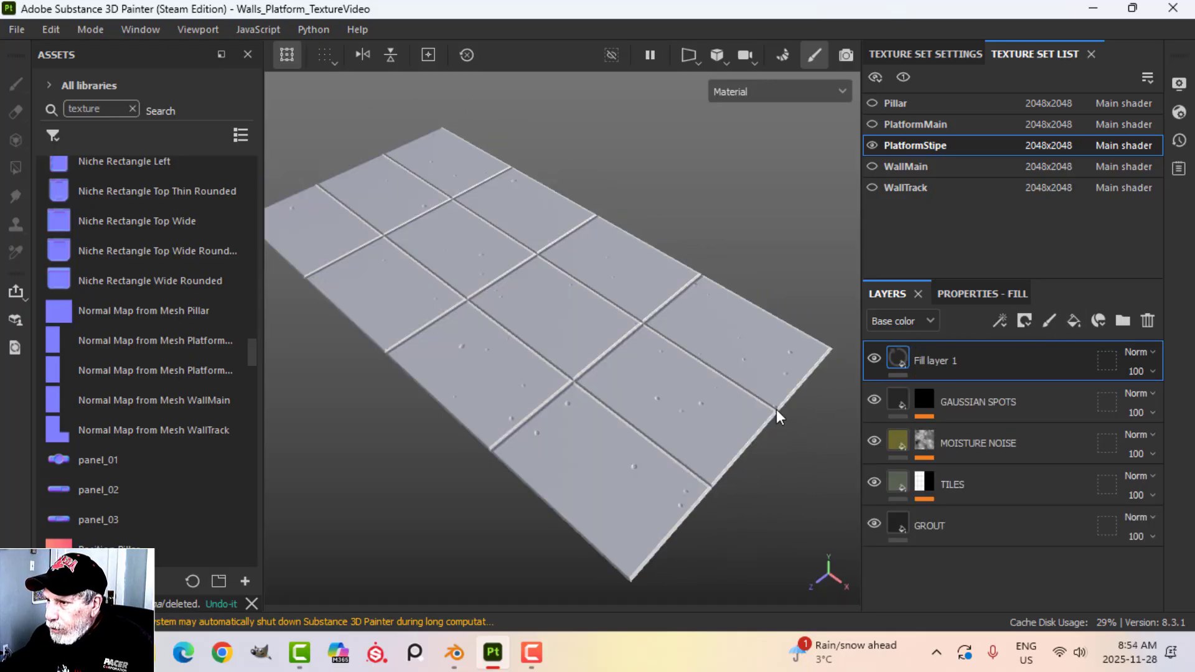
{"action": "left_click", "coordinate": [1025, 318]}
{"action": "left_click", "coordinate": [1041, 367]}
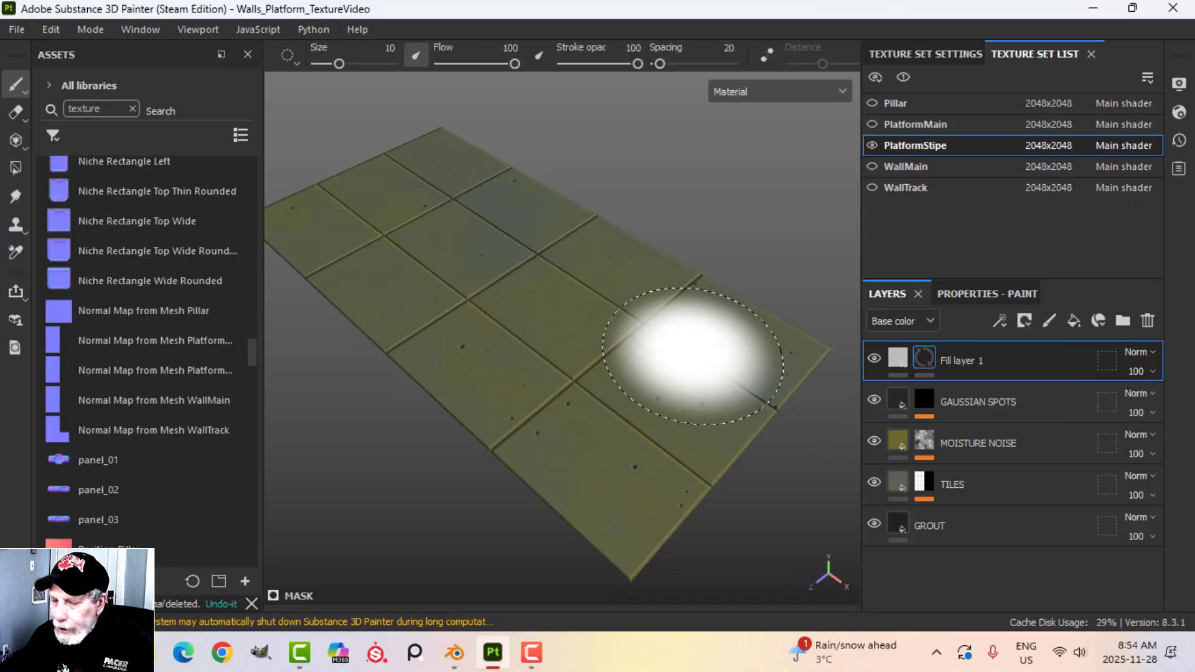
View the platform straight from above, framed on its end tiles, and reduce the brush size to 5.31
{"action": "scroll", "coordinate": [648, 368], "scroll_direction": "up", "scroll_amount": 5}
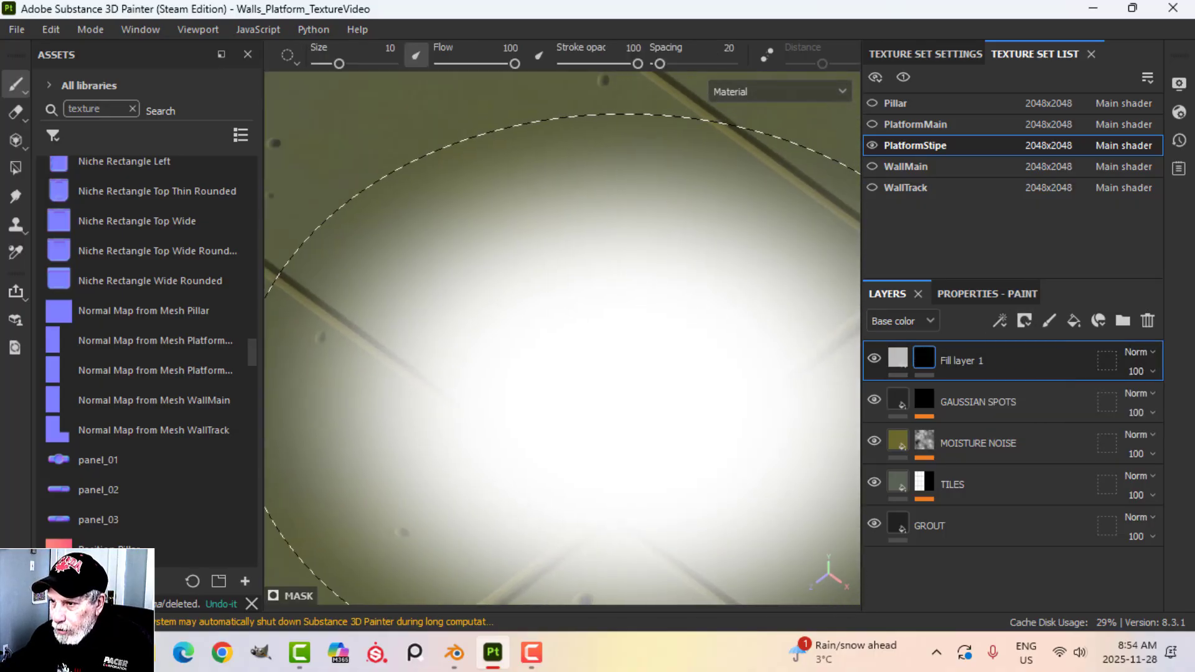
{"action": "scroll", "coordinate": [648, 365], "scroll_direction": "down", "scroll_amount": 4}
{"action": "mouse_move", "coordinate": [648, 366]}
{"action": "left_mouse_down", "text": "alt+shift"}
{"action": "mouse_move", "coordinate": [647, 348]}
{"action": "mouse_move", "coordinate": [661, 352]}
{"action": "left_mouse_up", "text": "alt+shift"}
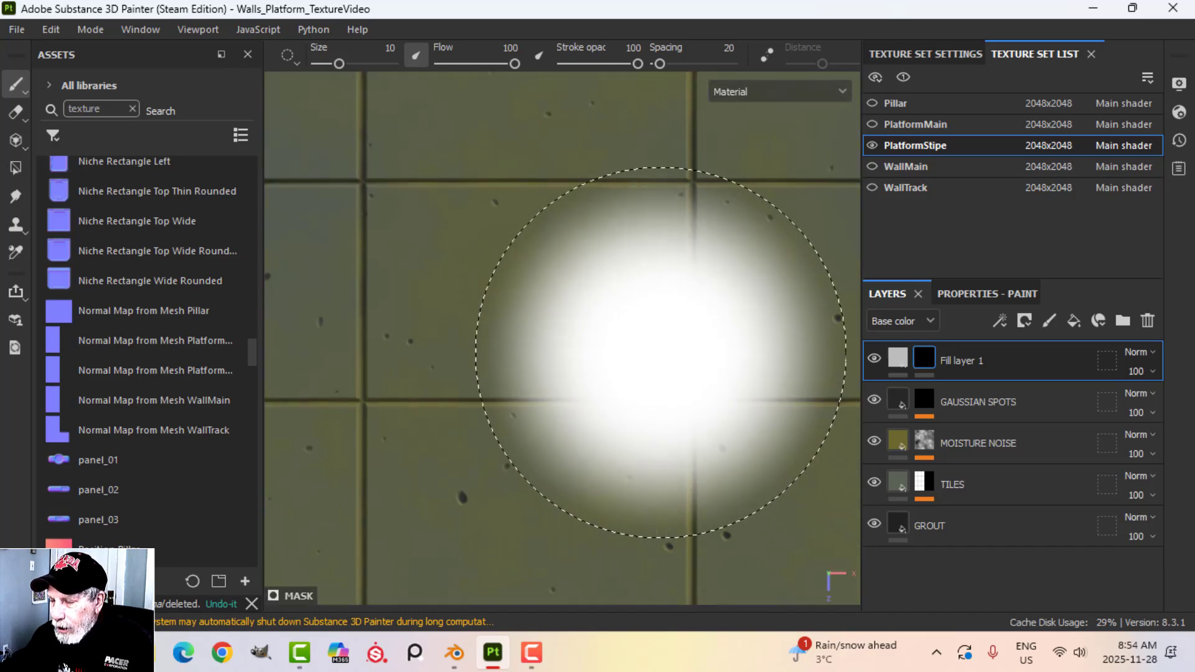
{"action": "right_click_drag", "start_coordinate": [662, 343], "coordinate": [645, 345], "text": "ctrl"}
{"action": "scroll", "coordinate": [645, 345], "scroll_direction": "down", "scroll_amount": 4}
{"action": "scroll", "coordinate": [645, 344], "scroll_direction": "down", "scroll_amount": 2}
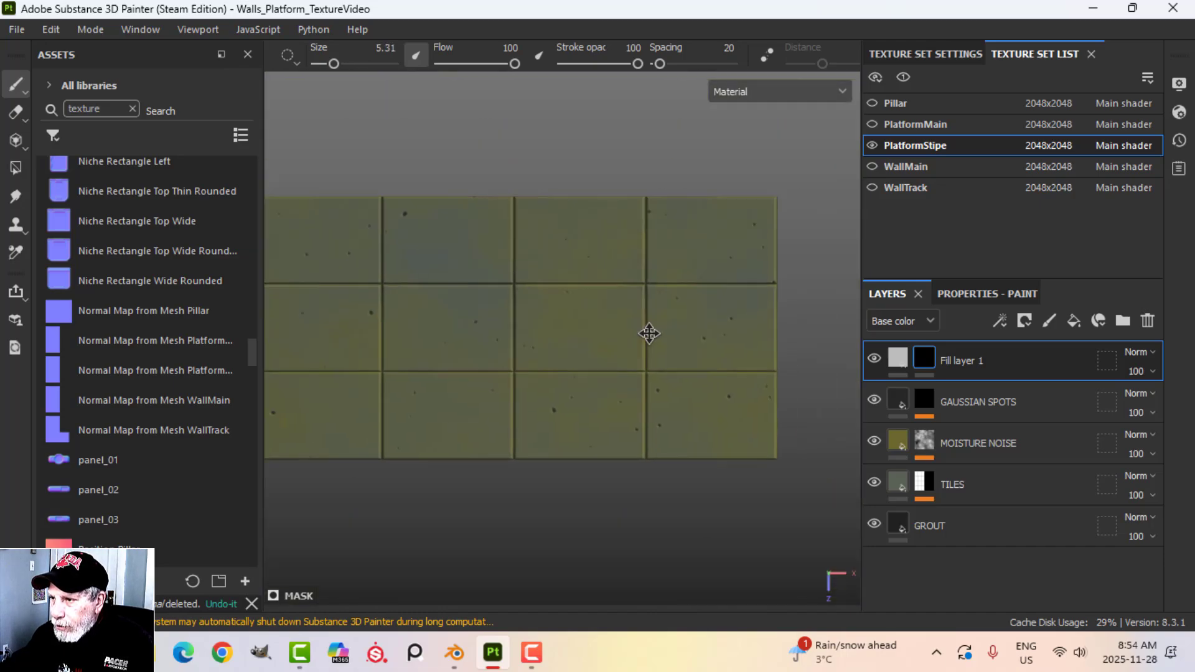
{"action": "scroll", "coordinate": [693, 403], "scroll_direction": "up", "scroll_amount": 2}
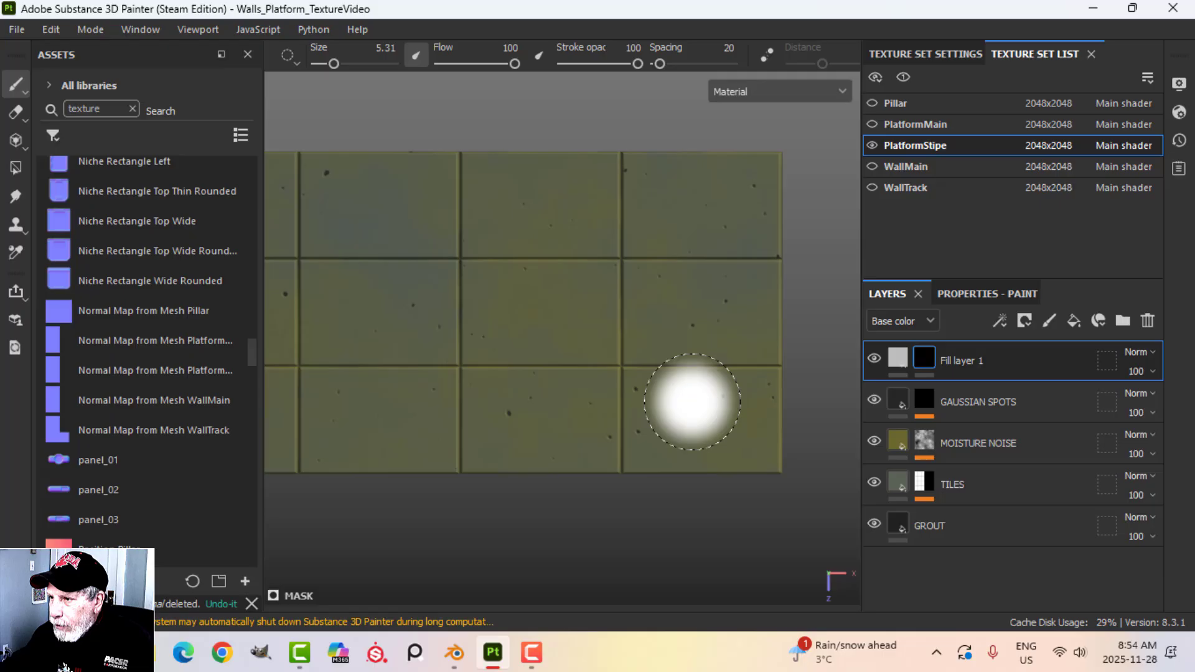
{"action": "mouse_move", "coordinate": [693, 402]}
{"action": "middle_mouse_down", "text": "alt"}
{"action": "mouse_move", "coordinate": [679, 416]}
{"action": "mouse_move", "coordinate": [689, 417]}
{"action": "middle_mouse_up", "text": "alt"}
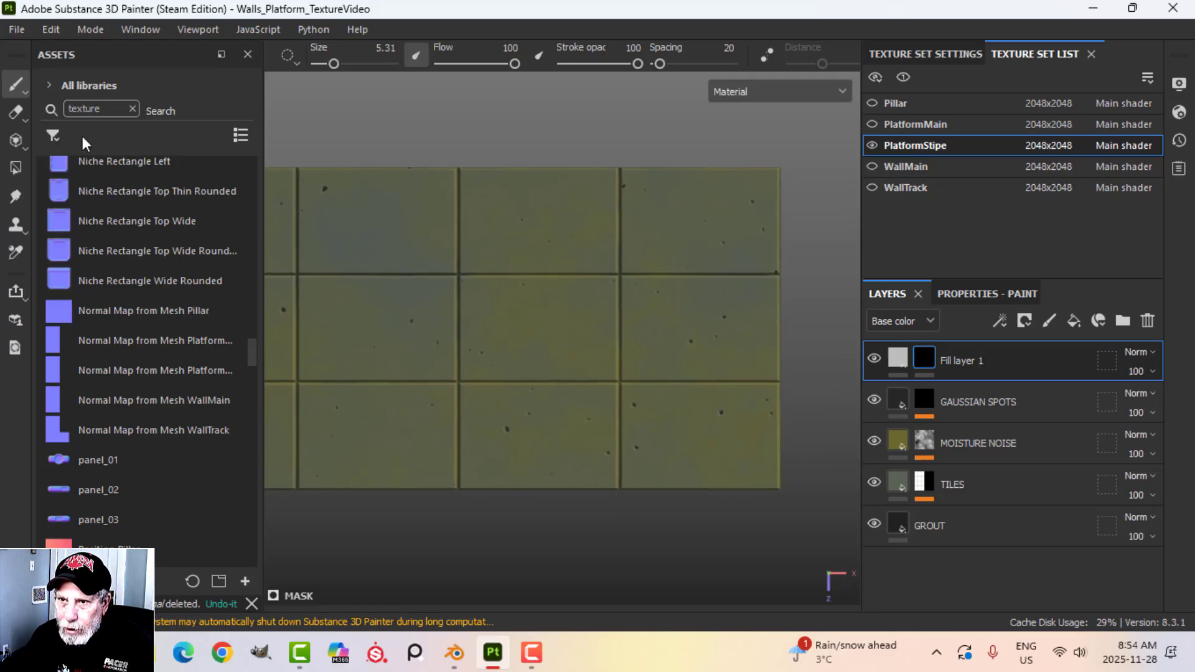
Filter the assets to alphas, search for "squ" and choose the Square Rectangle alpha for the brush
{"action": "left_click", "coordinate": [132, 108]}
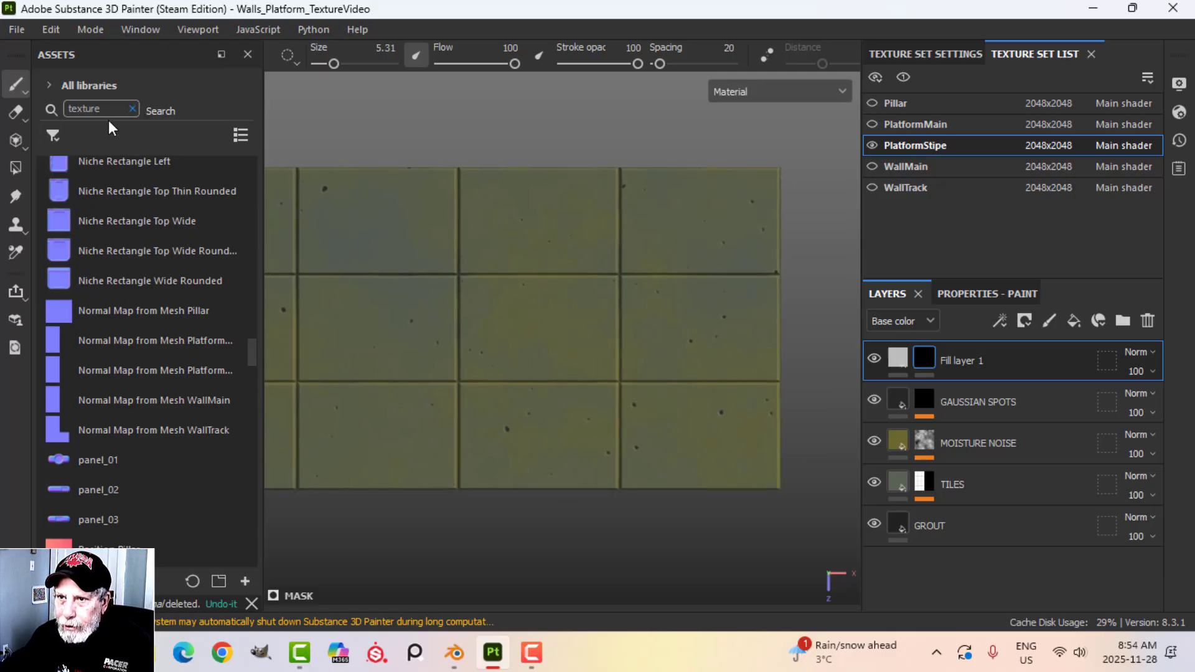
{"action": "left_click", "coordinate": [53, 135]}
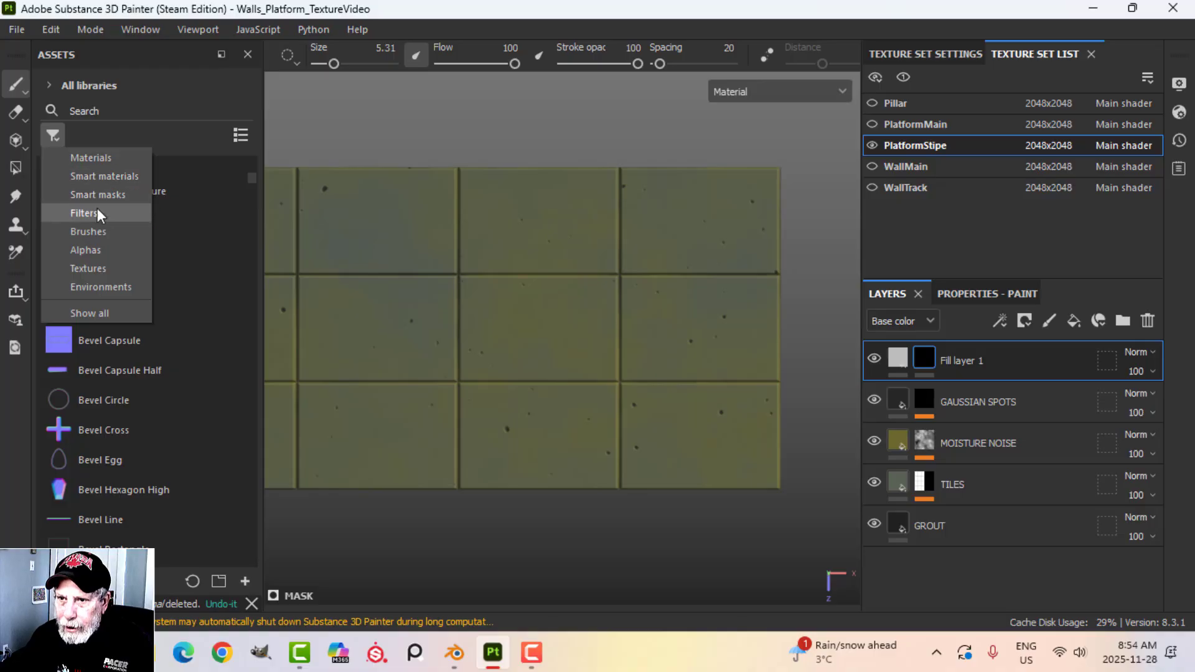
{"action": "left_click", "coordinate": [103, 249]}
{"action": "left_click", "coordinate": [122, 112]}
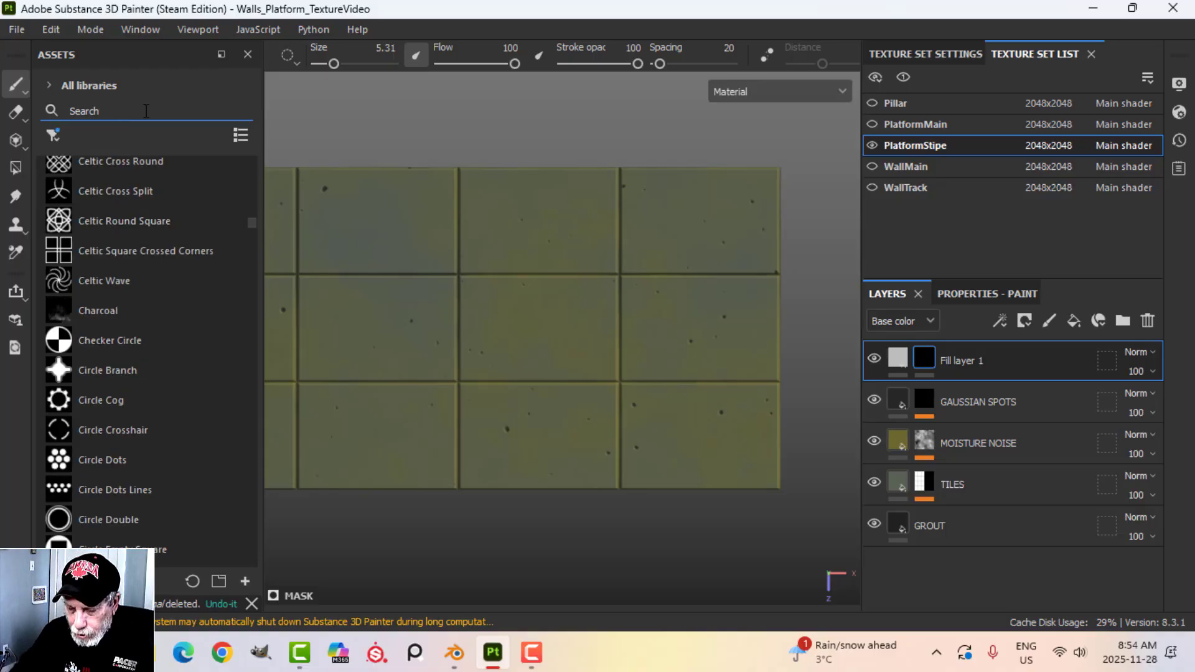
{"action": "type", "text": "squ"}
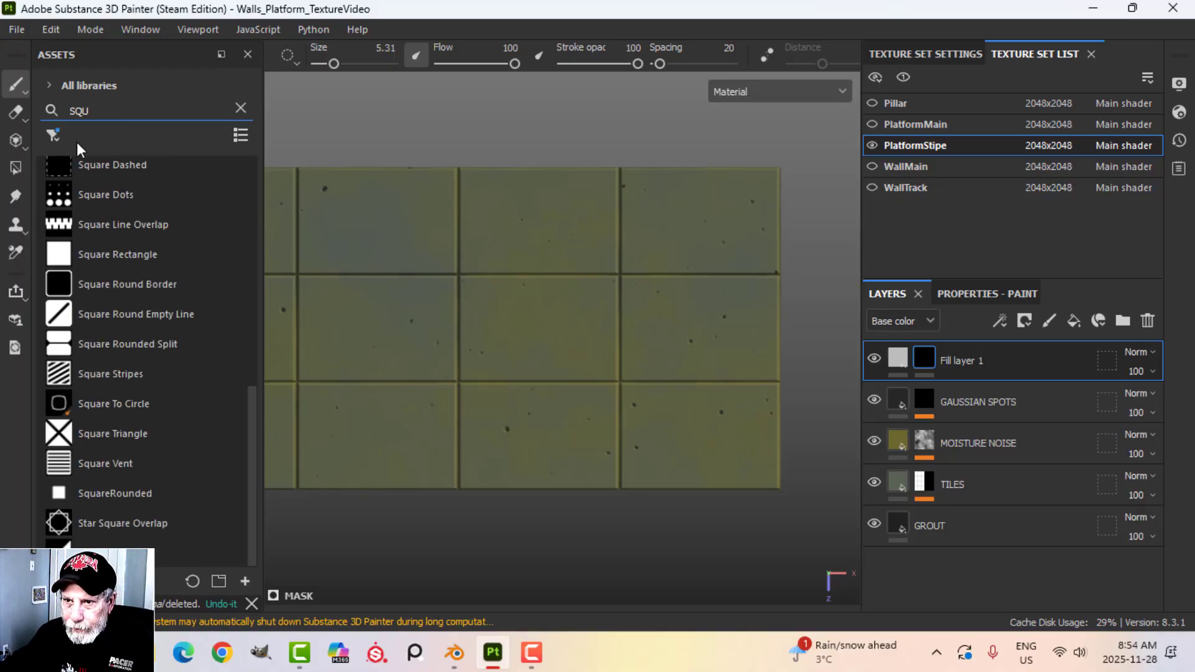
{"action": "left_click", "coordinate": [106, 255]}
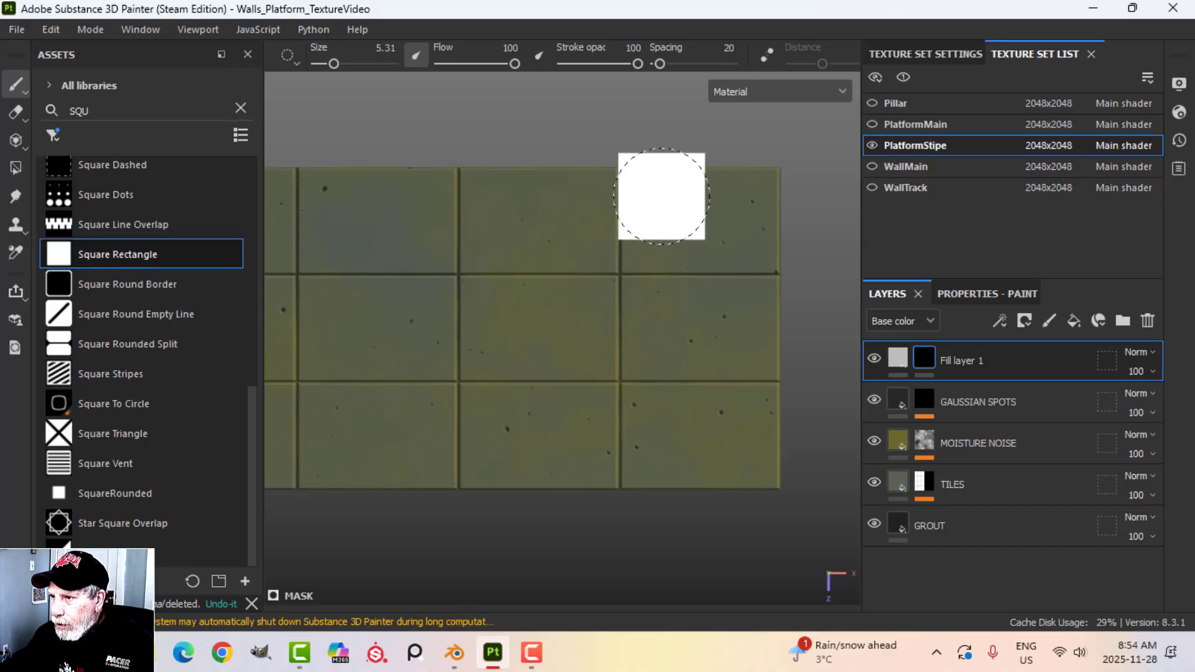
Enlarge the brush to 10.93 and paint the end column of three tiles white in the fill layer's mask
{"action": "right_click_drag", "start_coordinate": [678, 192], "coordinate": [728, 193], "text": "ctrl"}
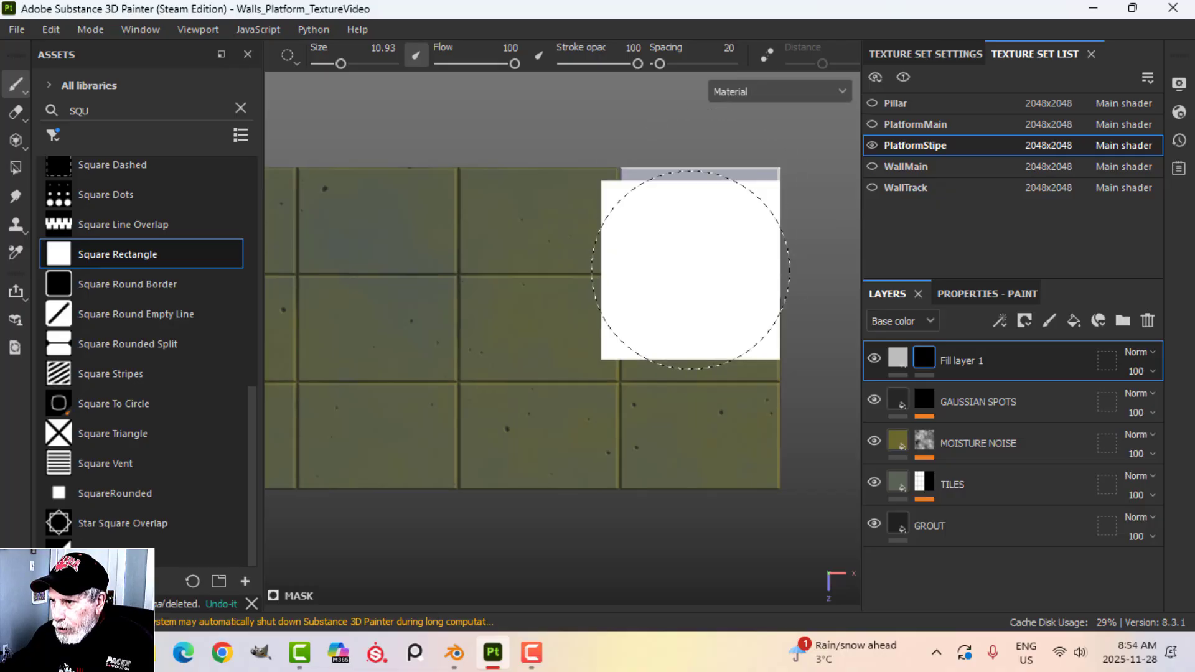
{"action": "left_click", "coordinate": [691, 268]}
{"action": "left_click", "coordinate": [717, 523], "text": "shift"}
{"action": "scroll", "coordinate": [717, 523], "scroll_direction": "up", "scroll_amount": 3}
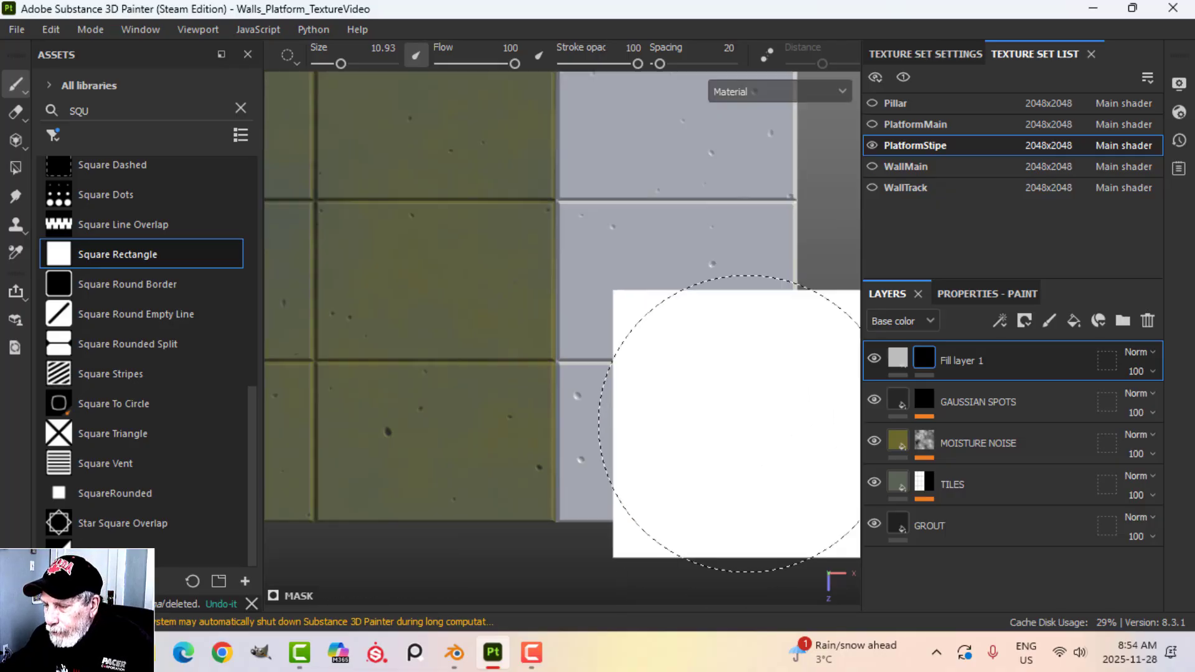
{"action": "scroll", "coordinate": [728, 423], "scroll_direction": "down", "scroll_amount": 4}
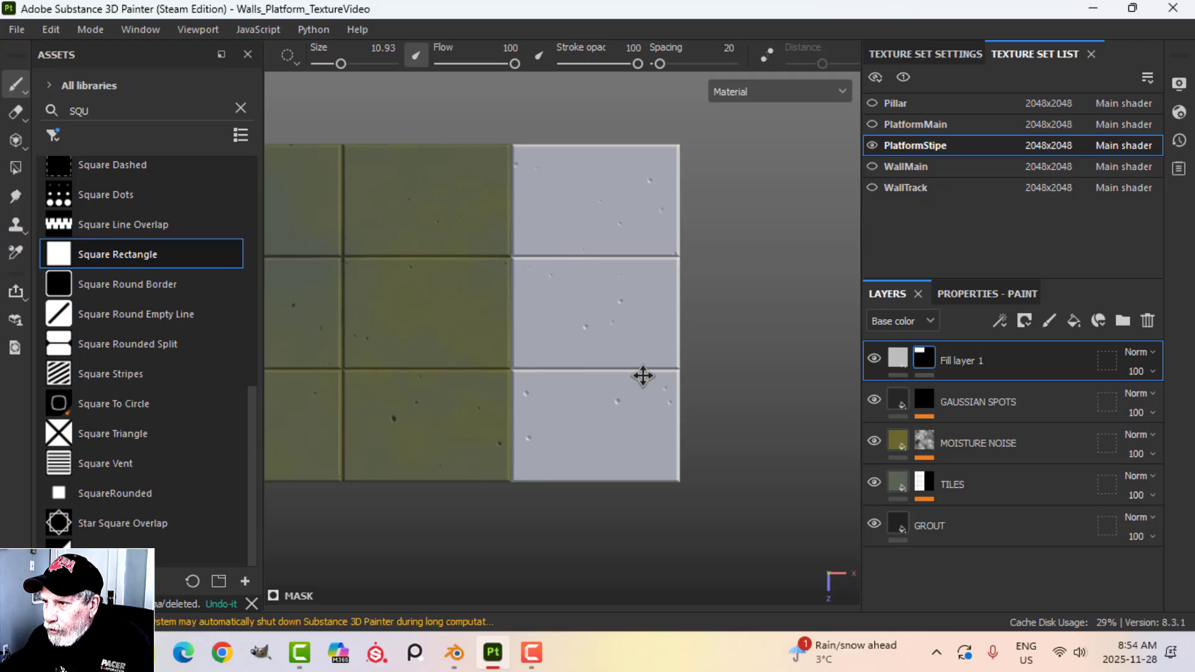
Rename the painted fill layer as DOT MASK and put it into a new folder
{"action": "double_click", "coordinate": [958, 359]}
{"action": "type", "text": "DOT MASK"}
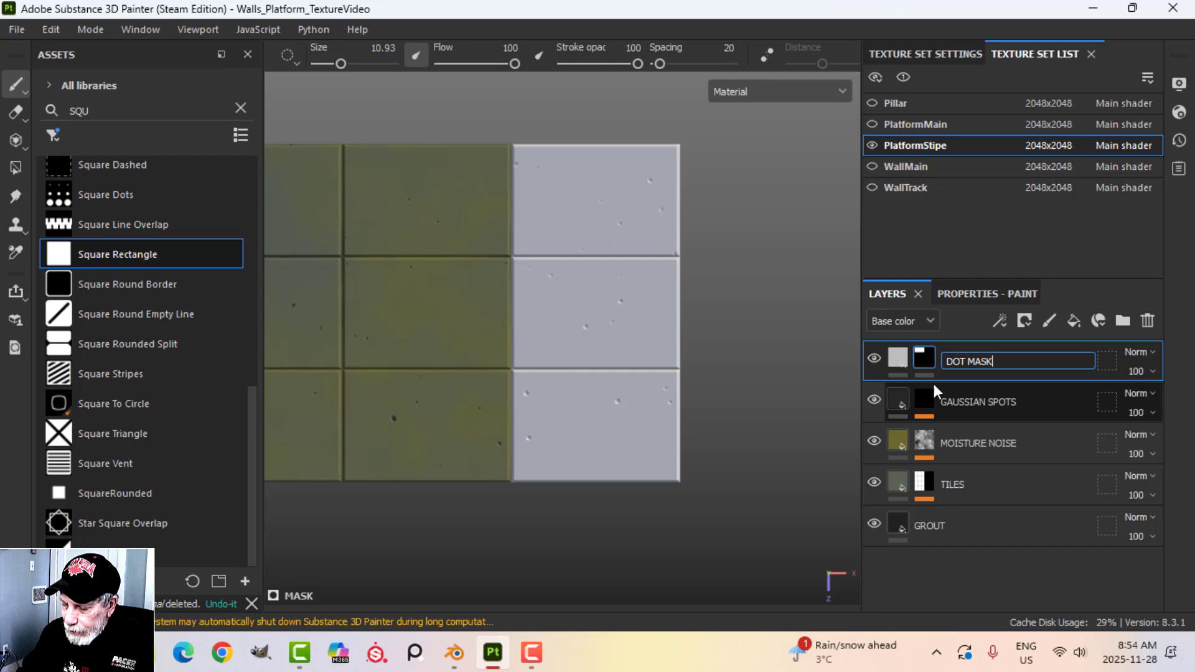
{"action": "key", "text": "Return"}
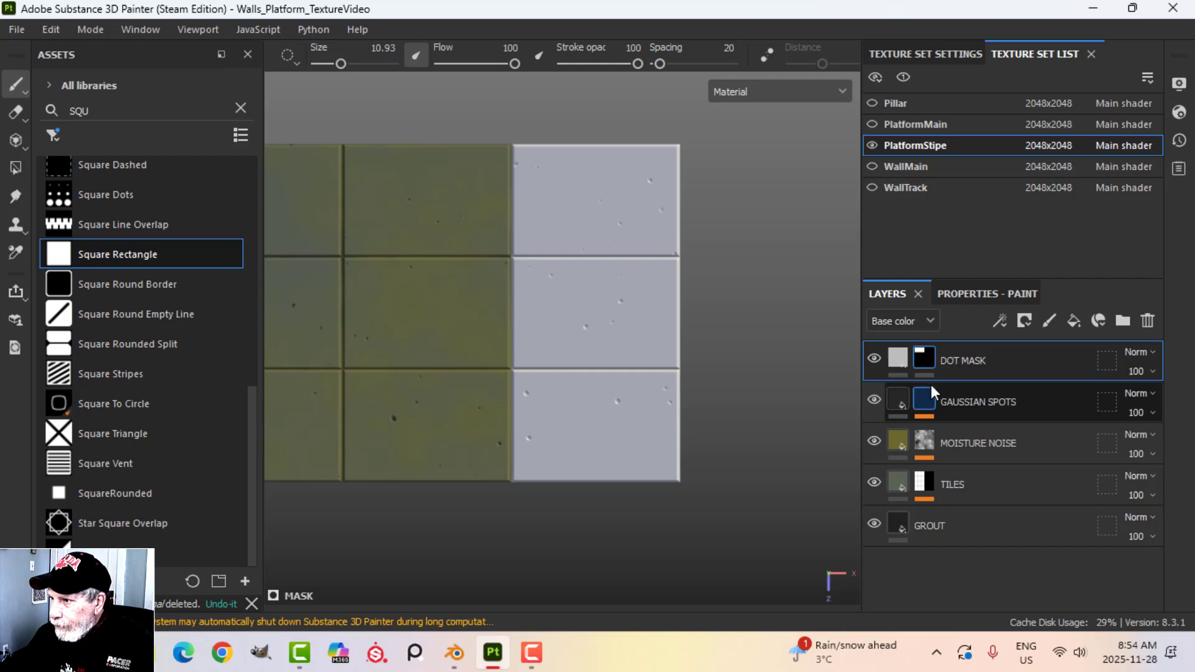
{"action": "left_click", "coordinate": [1122, 321]}
{"action": "left_click_drag", "start_coordinate": [902, 408], "coordinate": [924, 353]}
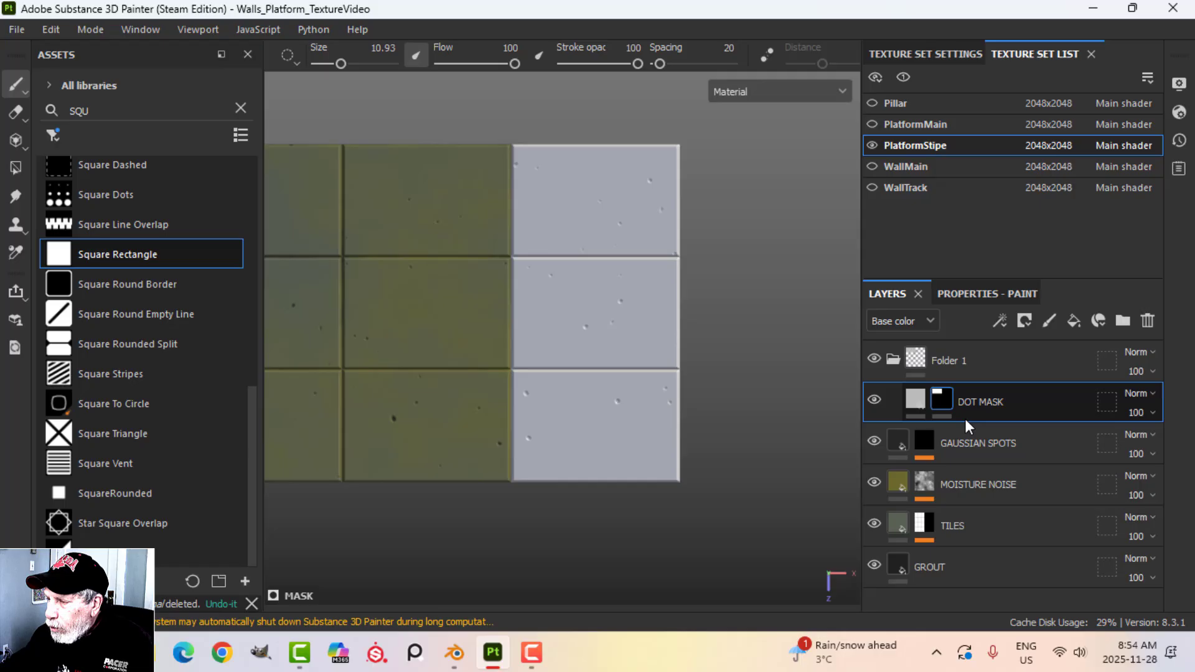
Copy the DOT MASK layer's mask and open the parent folder's options for pasting it as a mask
{"action": "right_click", "coordinate": [943, 400]}
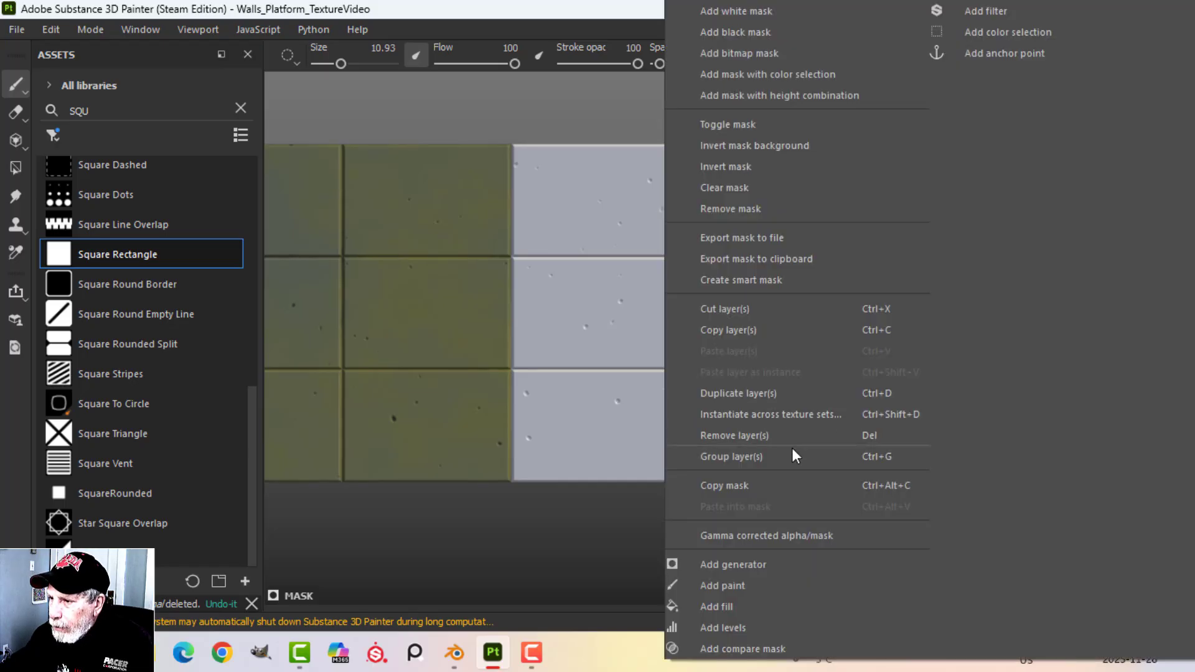
{"action": "left_click", "coordinate": [765, 484]}
{"action": "right_click", "coordinate": [952, 361]}
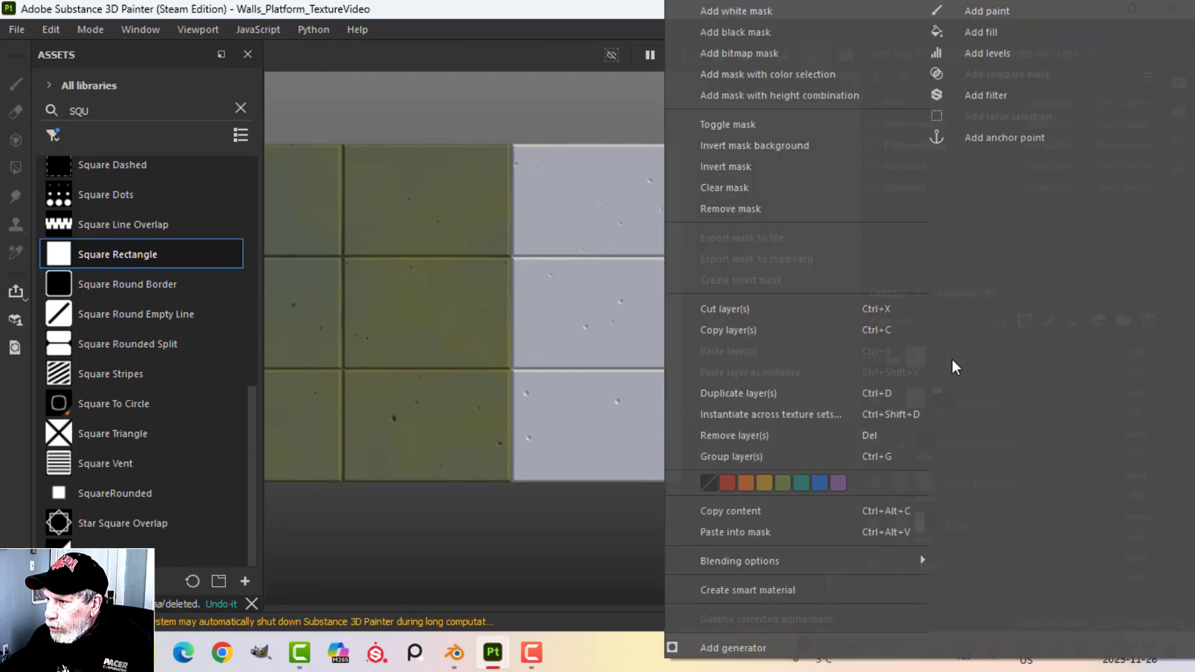
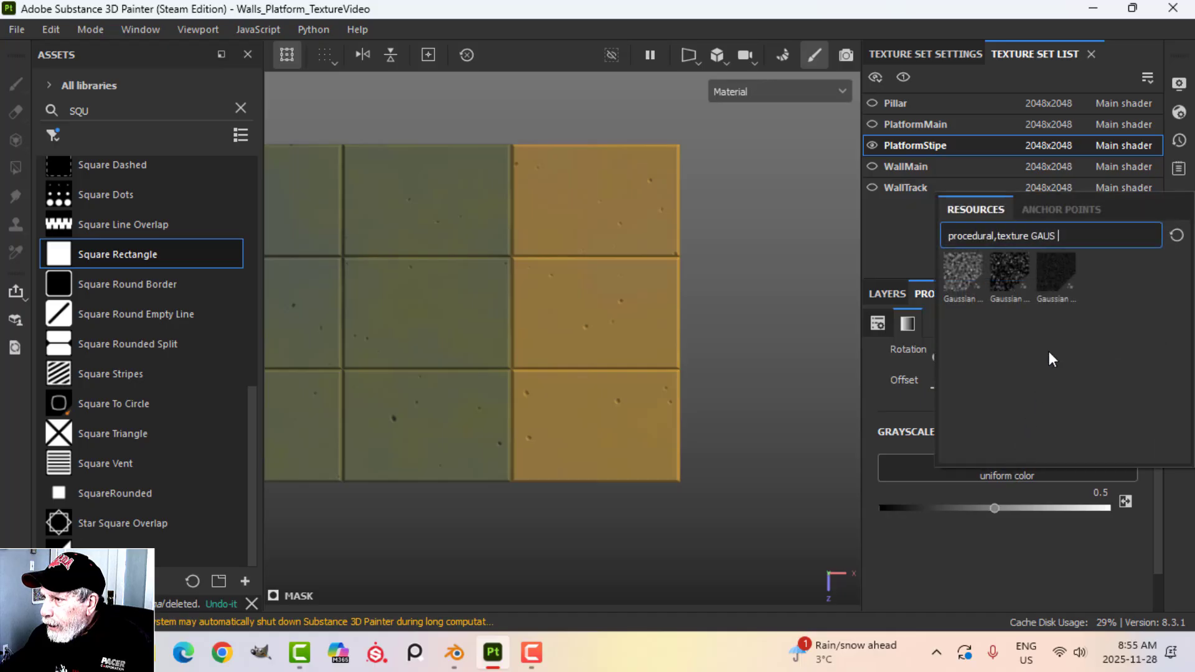
Search the mask fill's grayscale resources for TILE, apply the Tile Generator and set its pattern type to Paraboloid
{"action": "left_click", "coordinate": [1176, 235]}
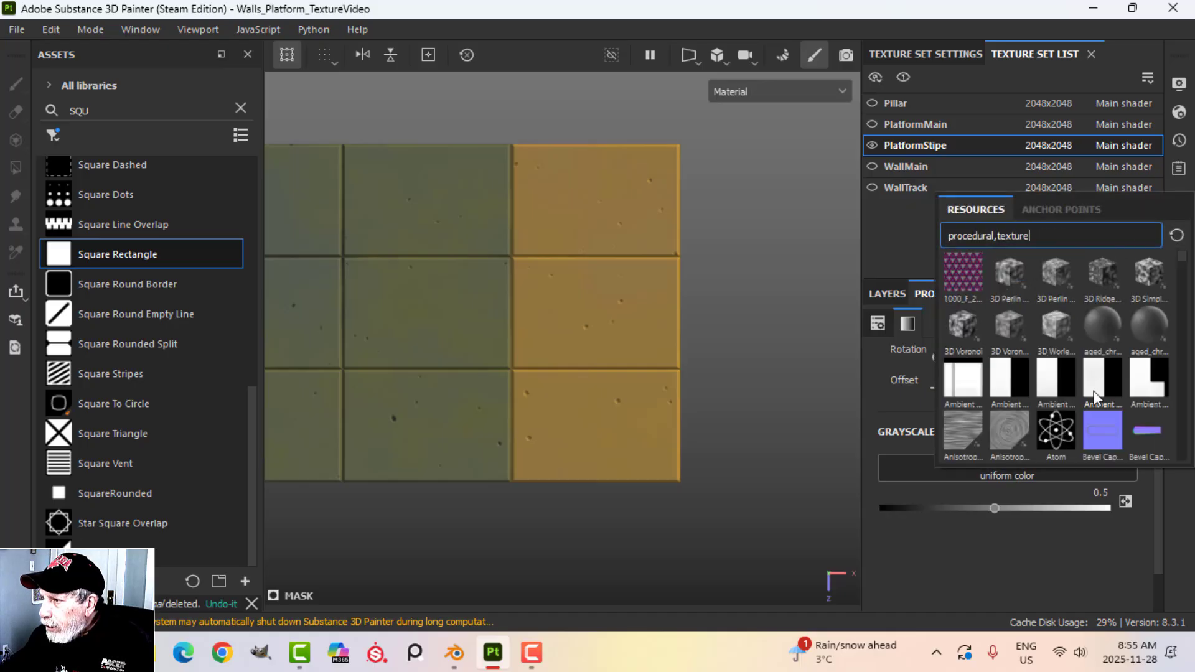
{"action": "type", "text": "TILE"}
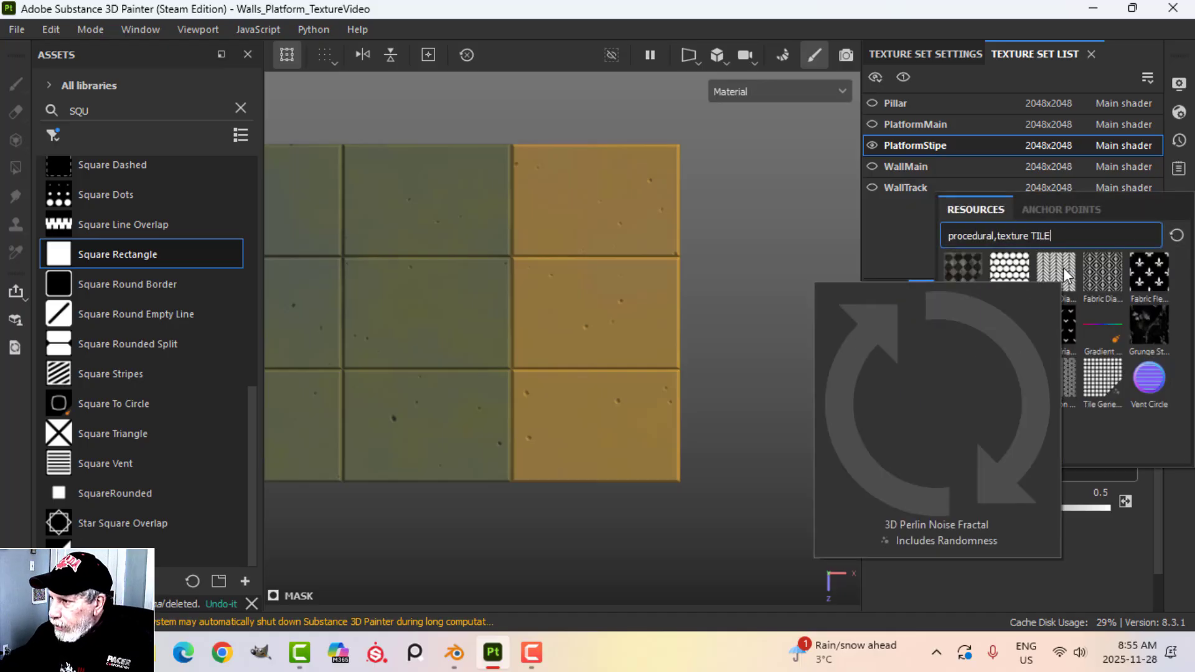
{"action": "left_click", "coordinate": [1101, 385]}
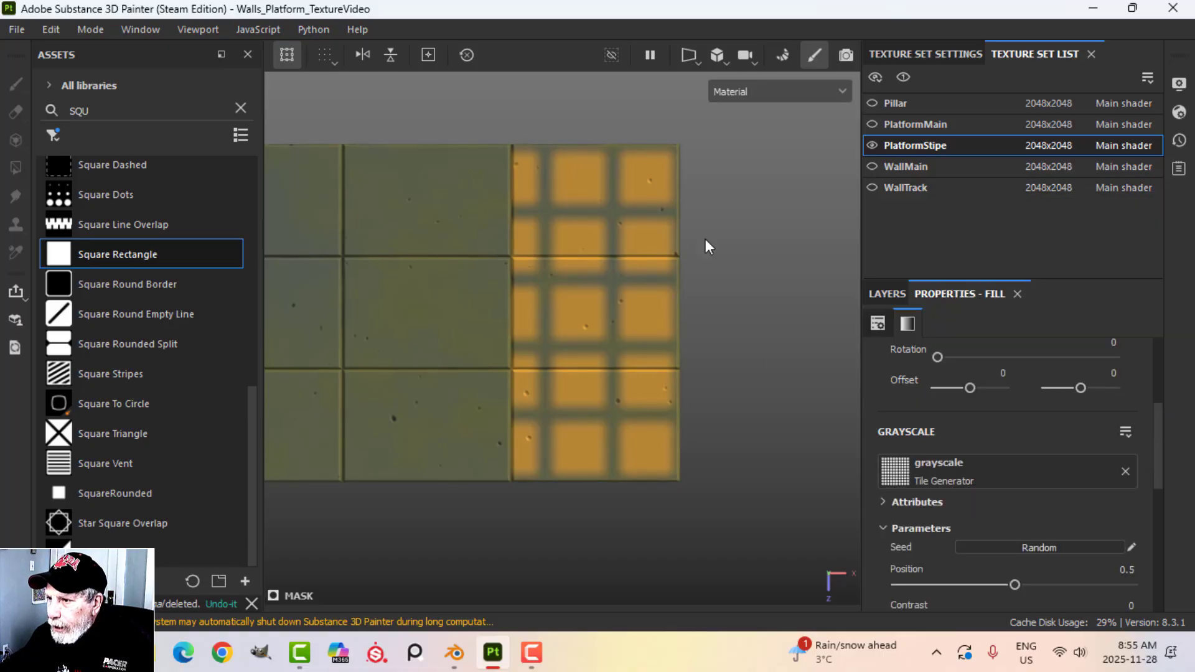
{"action": "scroll", "coordinate": [962, 506], "scroll_direction": "down", "scroll_amount": 2}
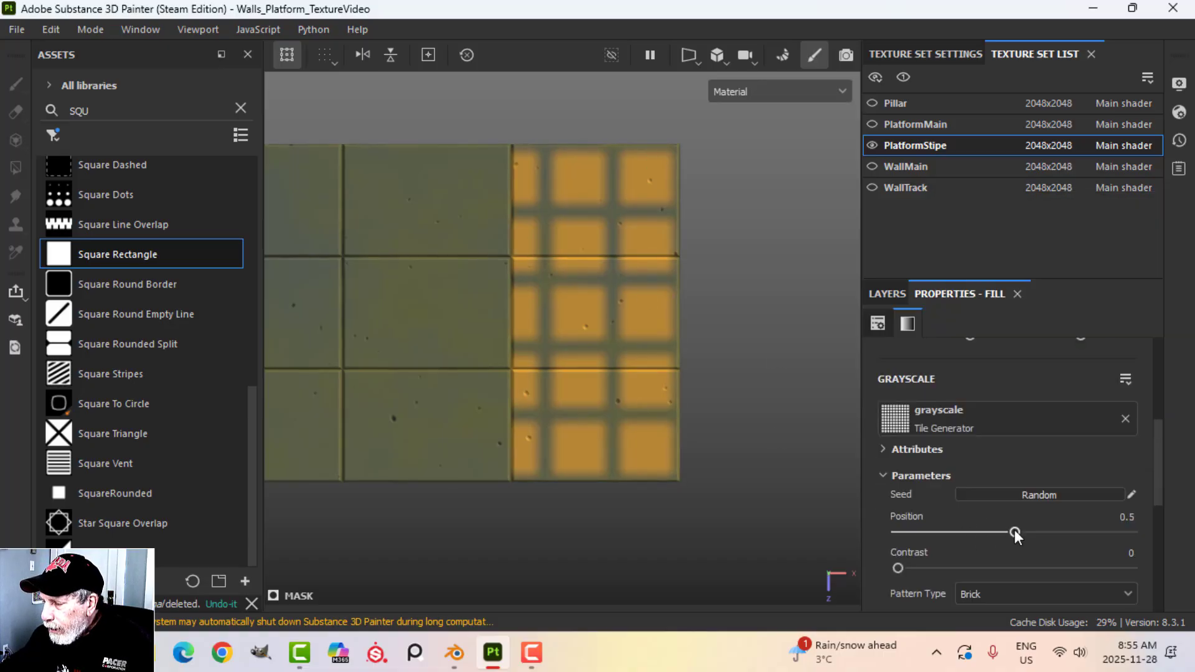
{"action": "scroll", "coordinate": [1002, 529], "scroll_direction": "down", "scroll_amount": 4}
{"action": "left_click", "coordinate": [993, 491]}
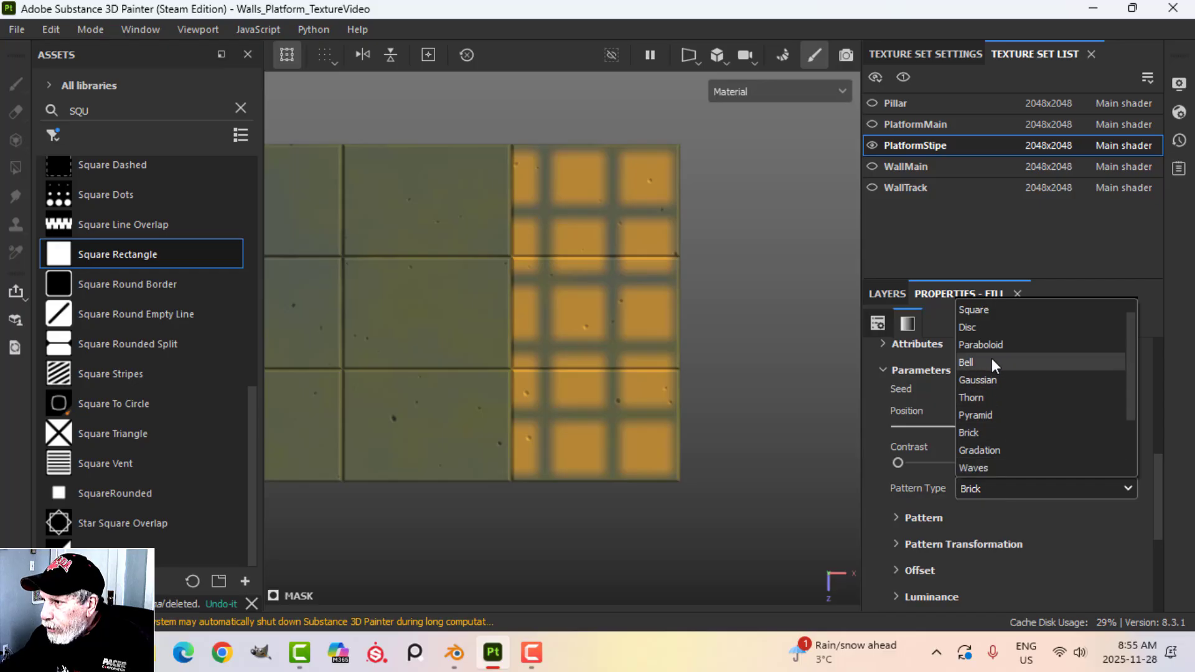
{"action": "left_click", "coordinate": [995, 344]}
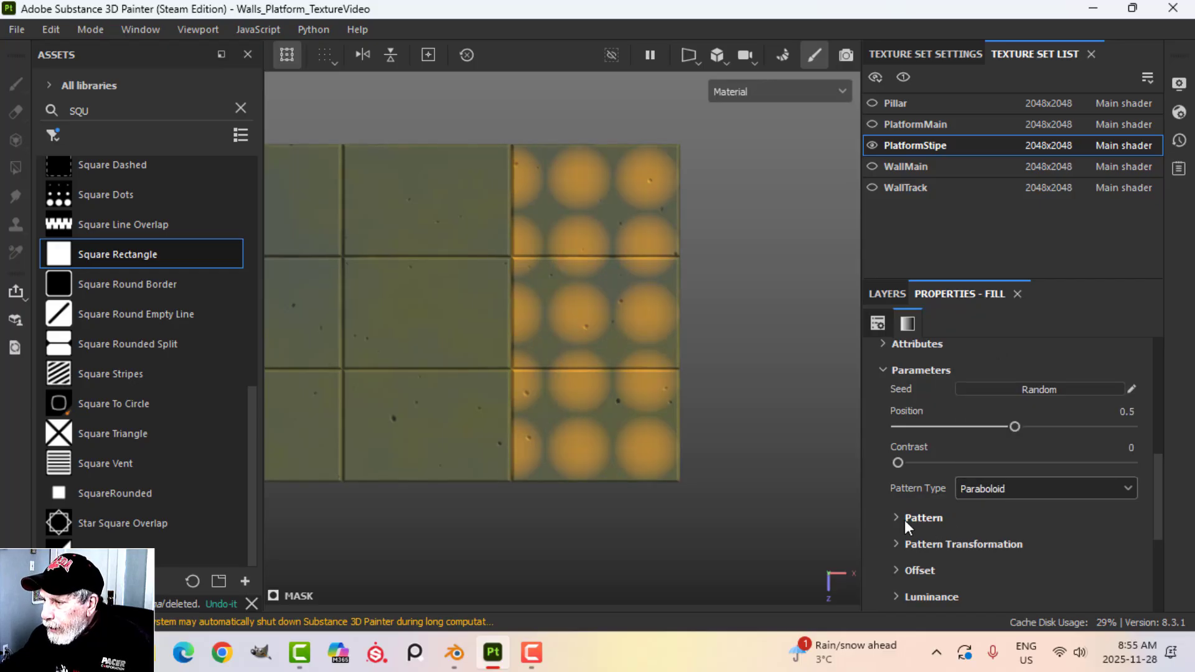
Raise the DOT MASK layer's material height to the maximum so the dots stand out
{"action": "left_click", "coordinate": [888, 295]}
{"action": "left_click", "coordinate": [920, 410]}
{"action": "left_click", "coordinate": [961, 293]}
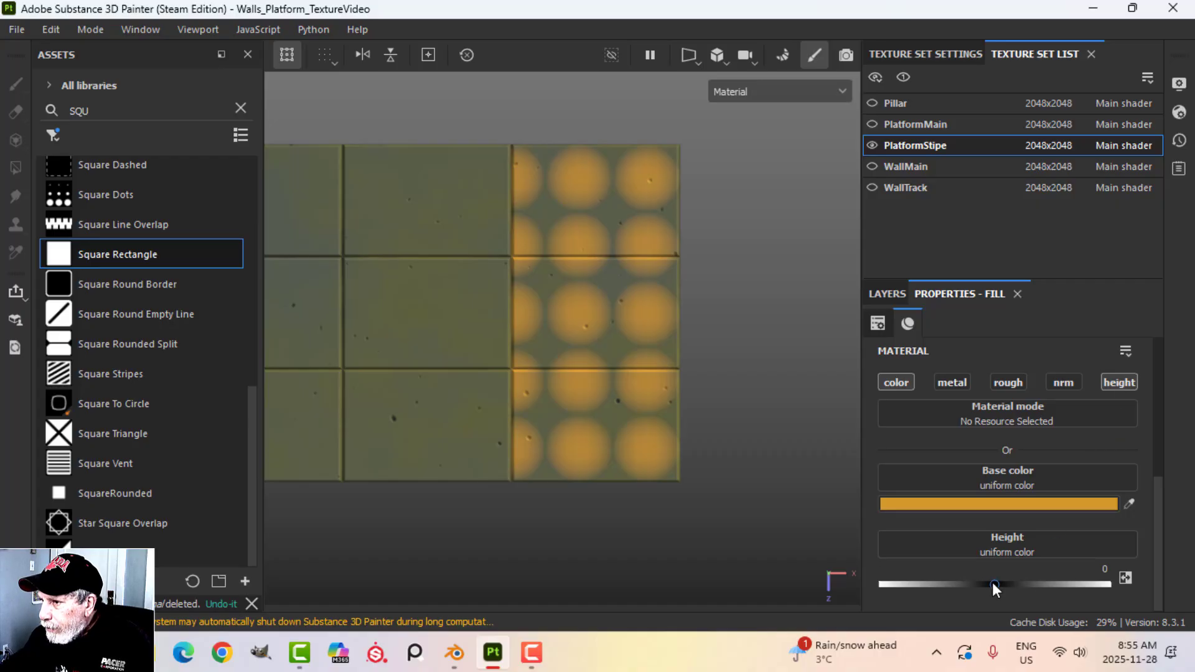
{"action": "left_click_drag", "start_coordinate": [993, 584], "coordinate": [1155, 585]}
Set the pattern transformation of the DOT MASK layer's Tile Generator to 30 in both Number X and Number Y
{"action": "left_click", "coordinate": [870, 295]}
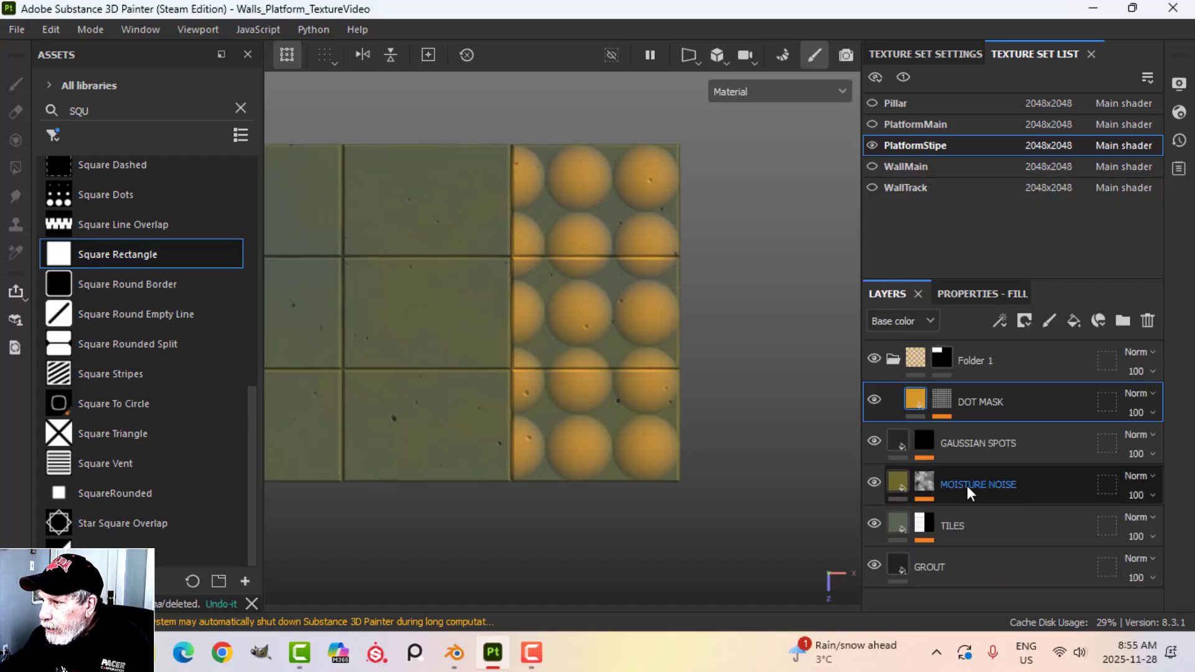
{"action": "left_click", "coordinate": [942, 399]}
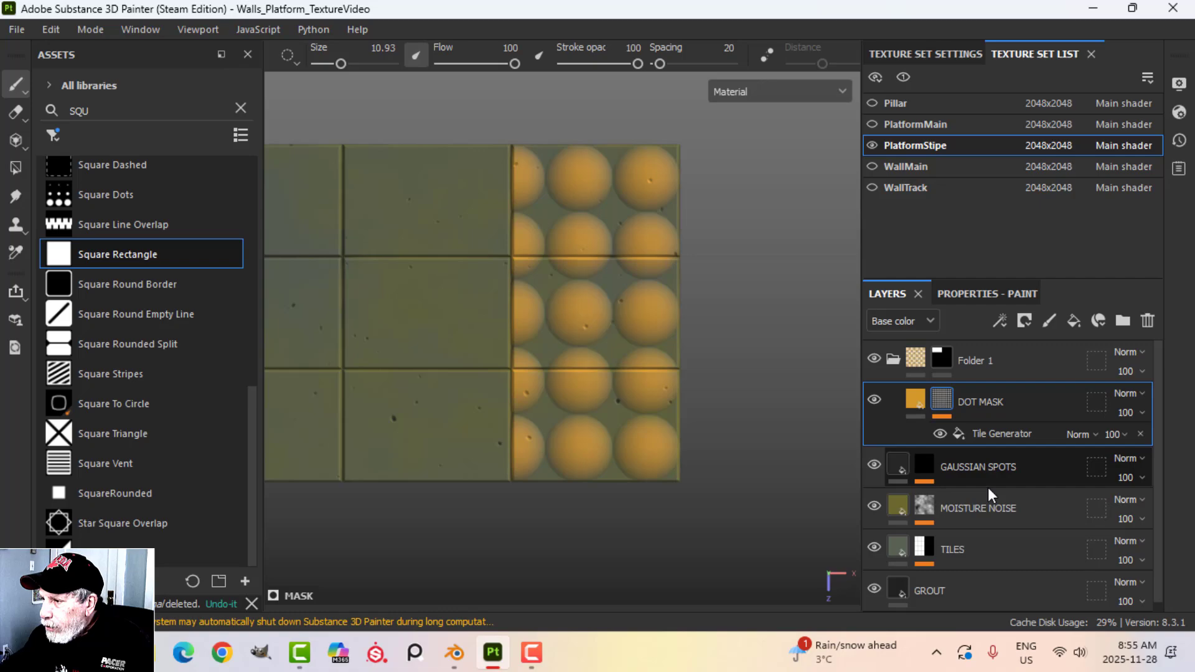
{"action": "left_click", "coordinate": [995, 429]}
{"action": "scroll", "coordinate": [1051, 500], "scroll_direction": "down", "scroll_amount": 3}
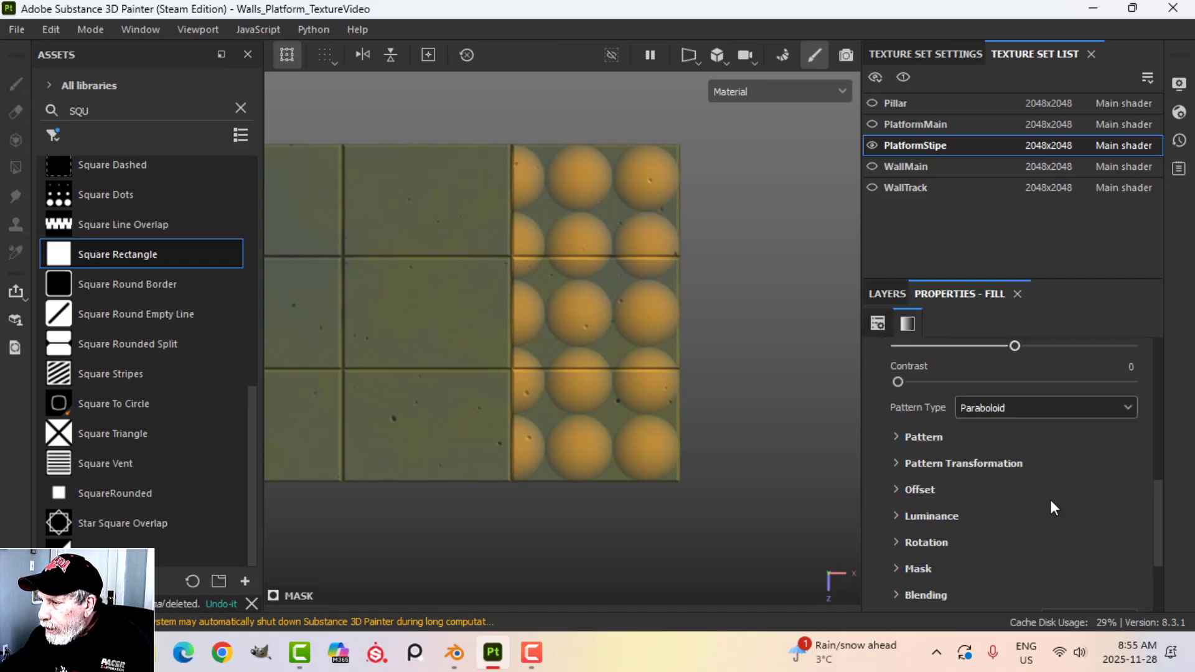
{"action": "left_click", "coordinate": [897, 464]}
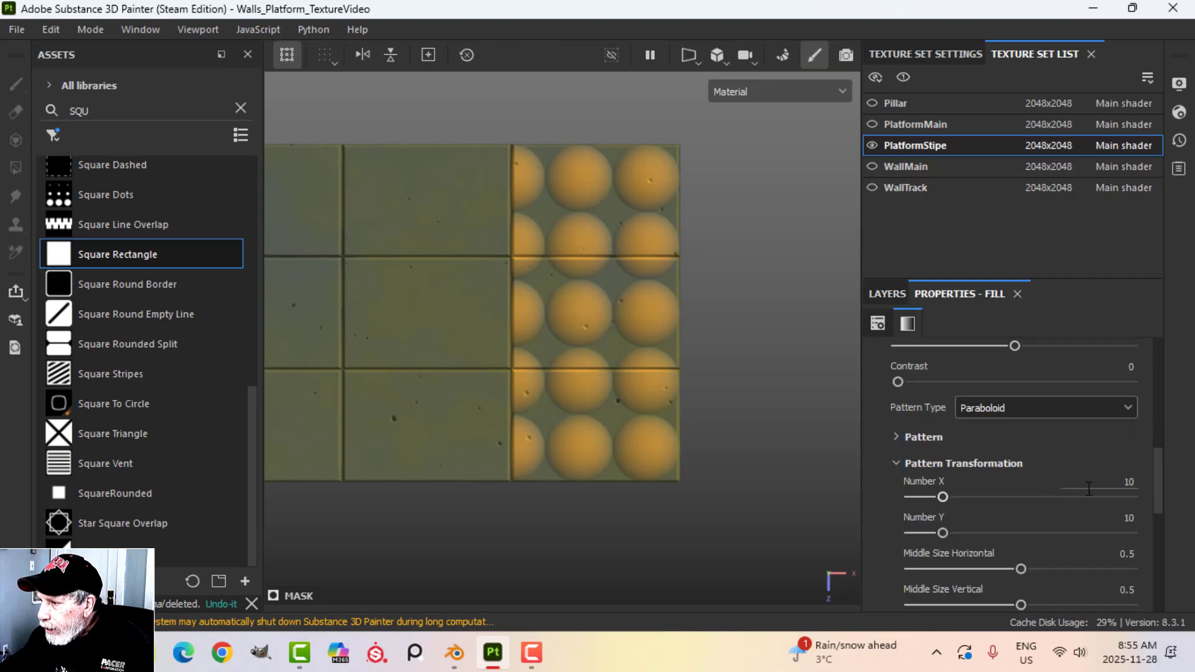
{"action": "scroll", "coordinate": [1112, 378], "scroll_direction": "down", "scroll_amount": 2}
{"action": "left_click", "coordinate": [1112, 378]}
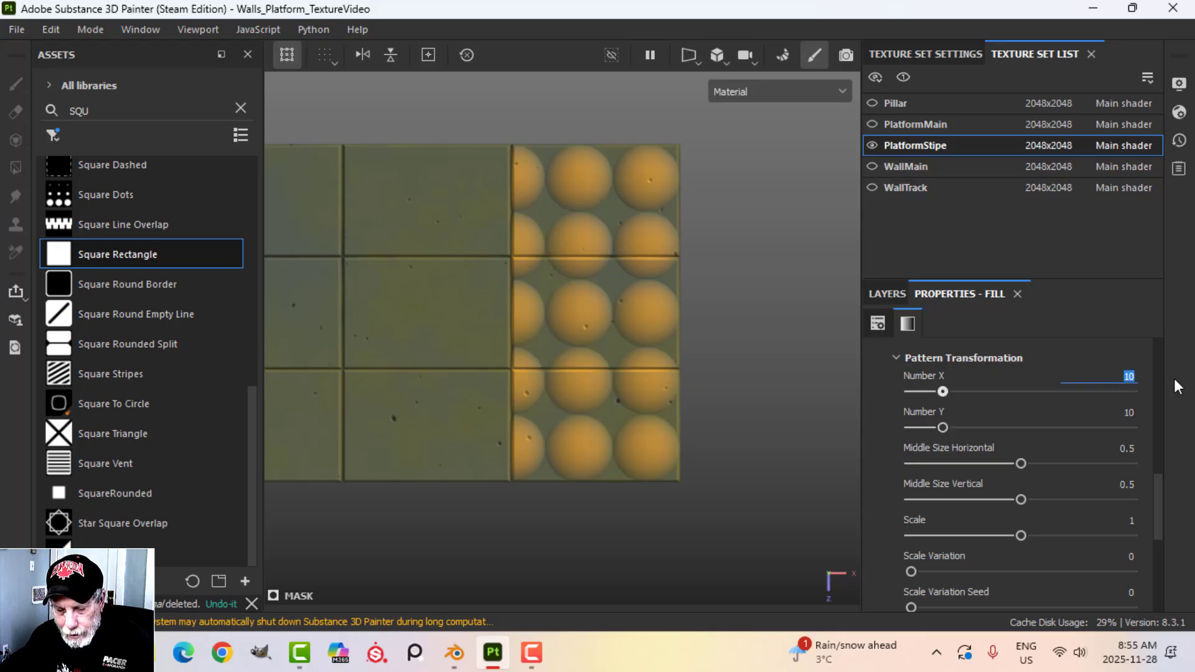
{"action": "type", "text": "30"}
{"action": "left_click", "coordinate": [1109, 417]}
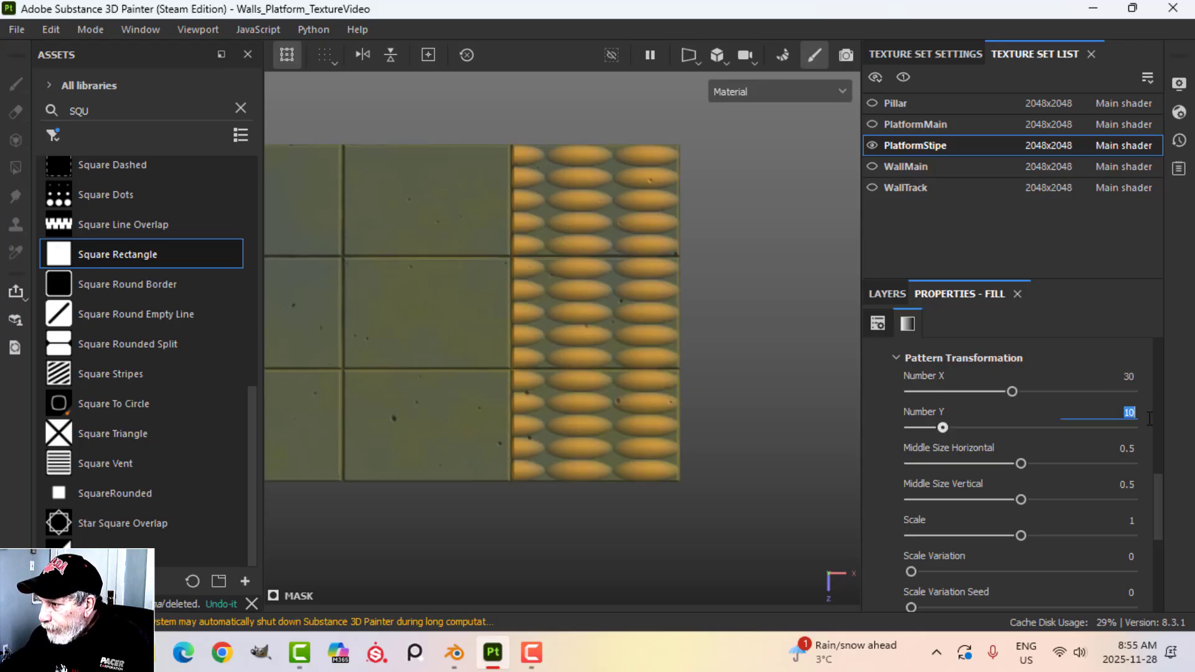
{"action": "type", "text": "30"}
{"action": "key", "text": "Return"}
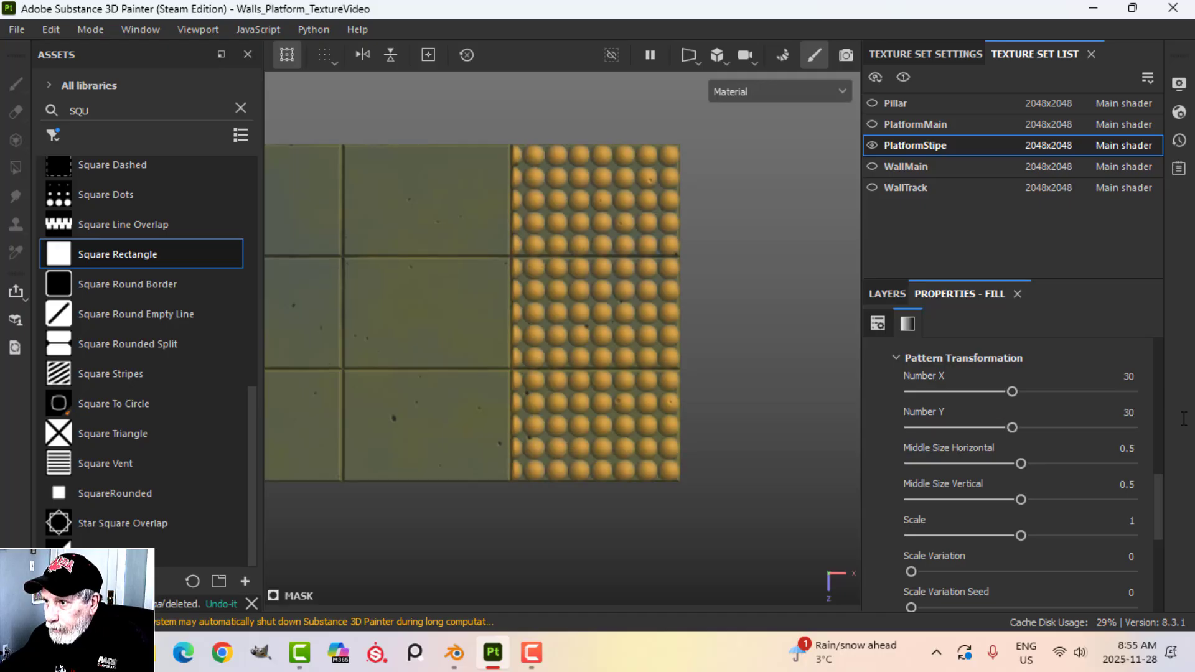
Set the Tile Generator's pattern scale to 0.6
{"action": "scroll", "coordinate": [787, 409], "scroll_direction": "up", "scroll_amount": 2}
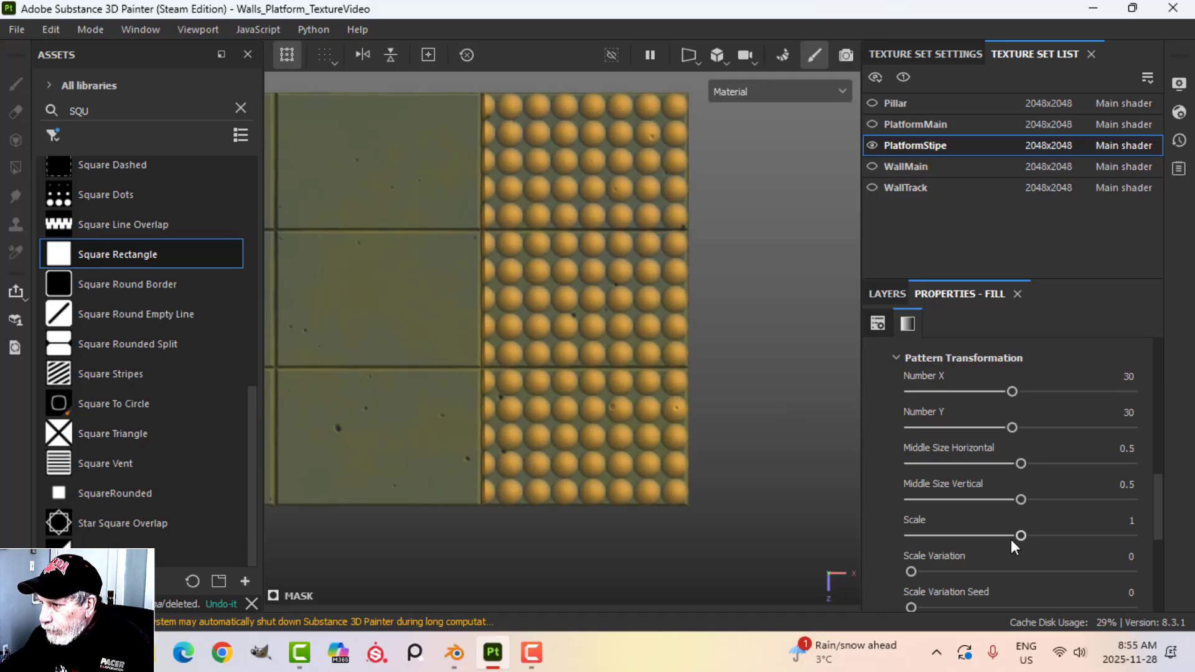
{"action": "left_click", "coordinate": [1097, 518]}
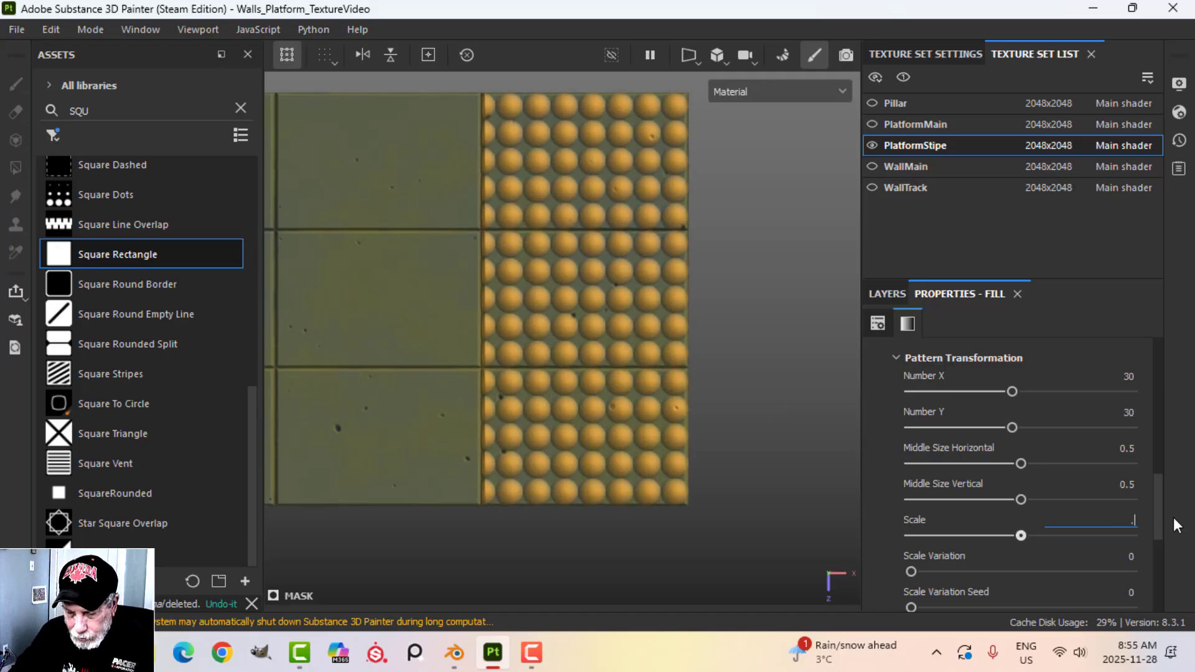
{"action": "type", "text": ".6"}
{"action": "key", "text": "Return"}
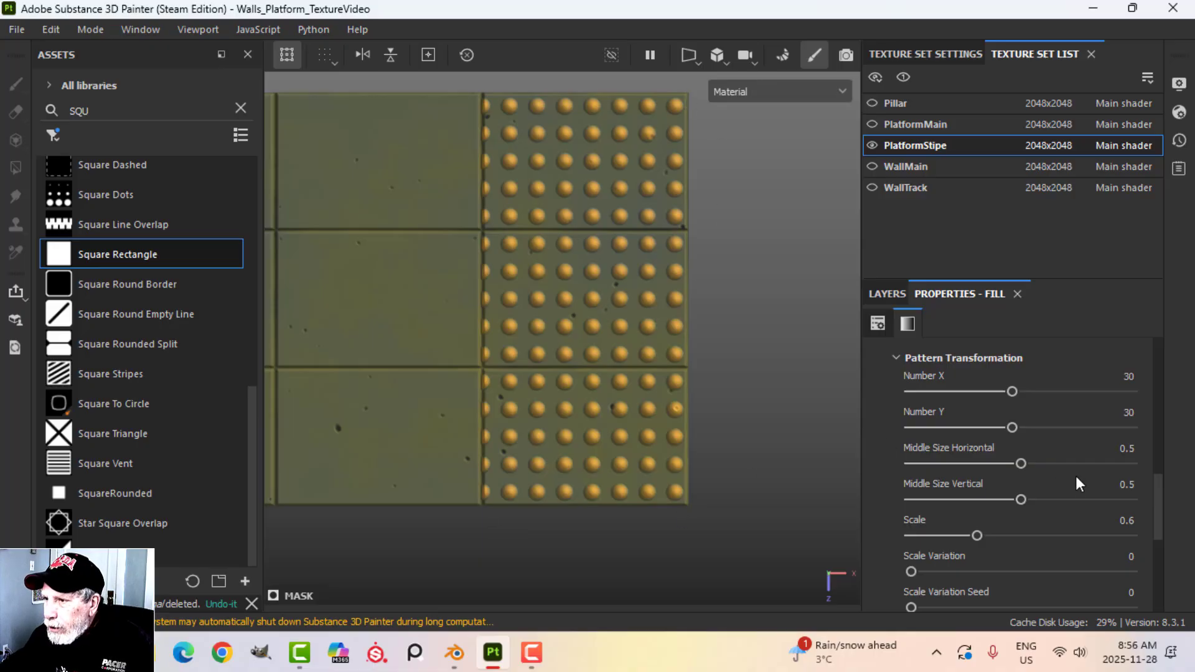
Duplicate the DOT MASK layer inside Folder 1
{"action": "left_click", "coordinate": [888, 291]}
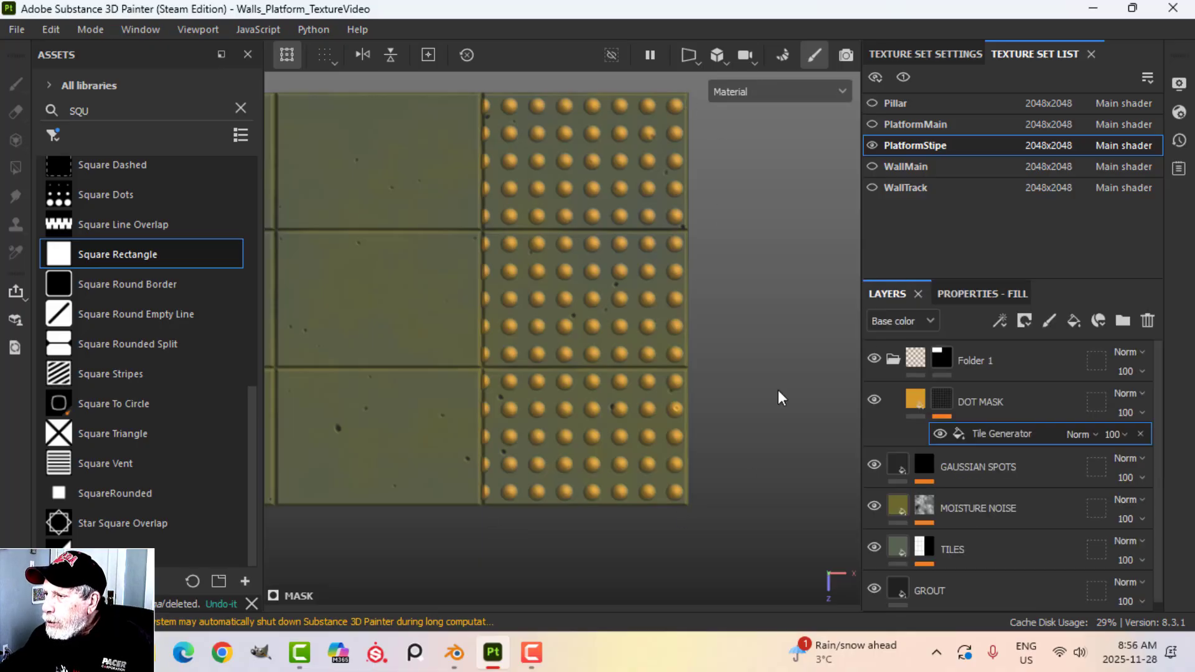
{"action": "left_click", "coordinate": [937, 416]}
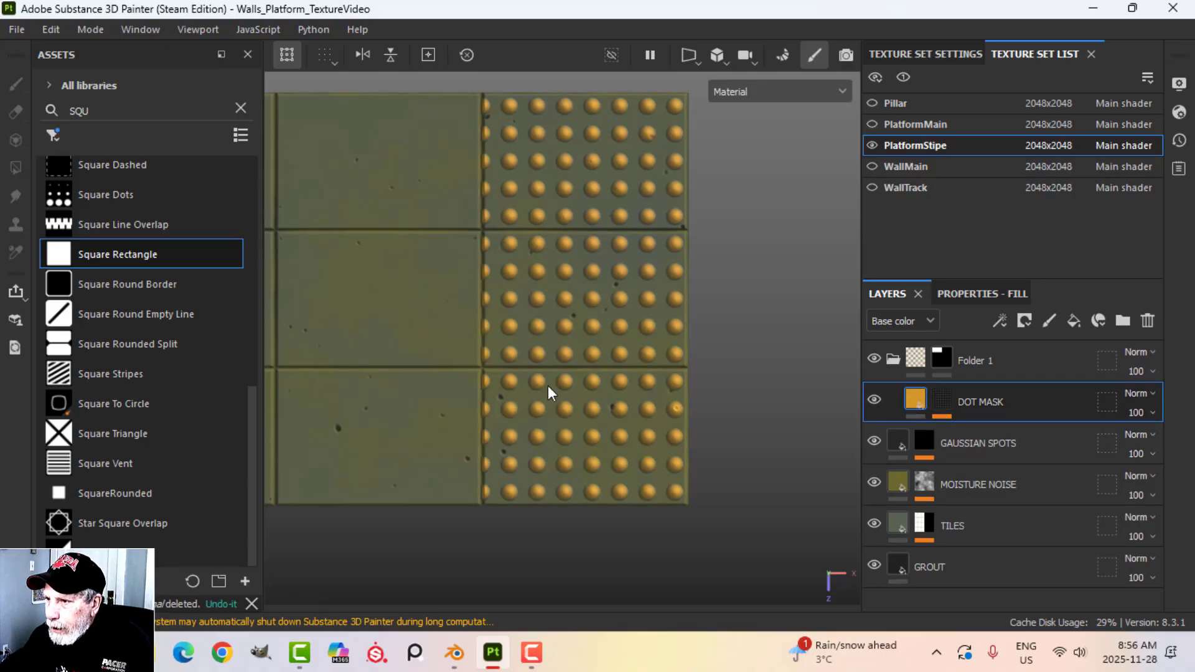
{"action": "right_click", "coordinate": [917, 401]}
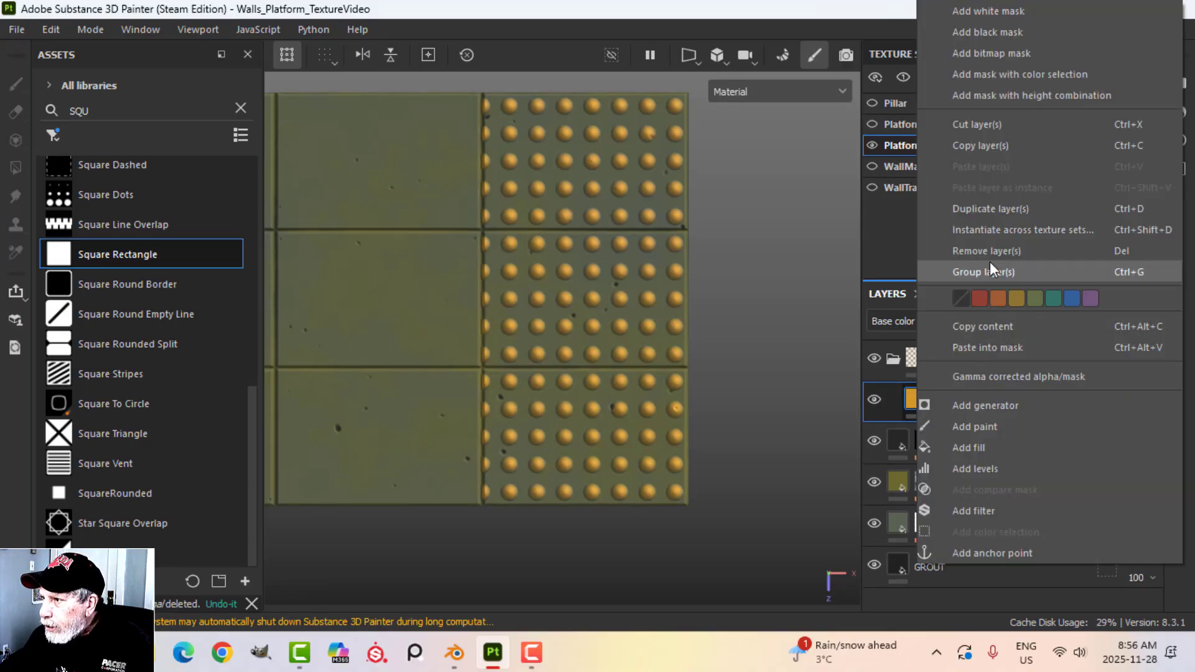
{"action": "left_click", "coordinate": [990, 210]}
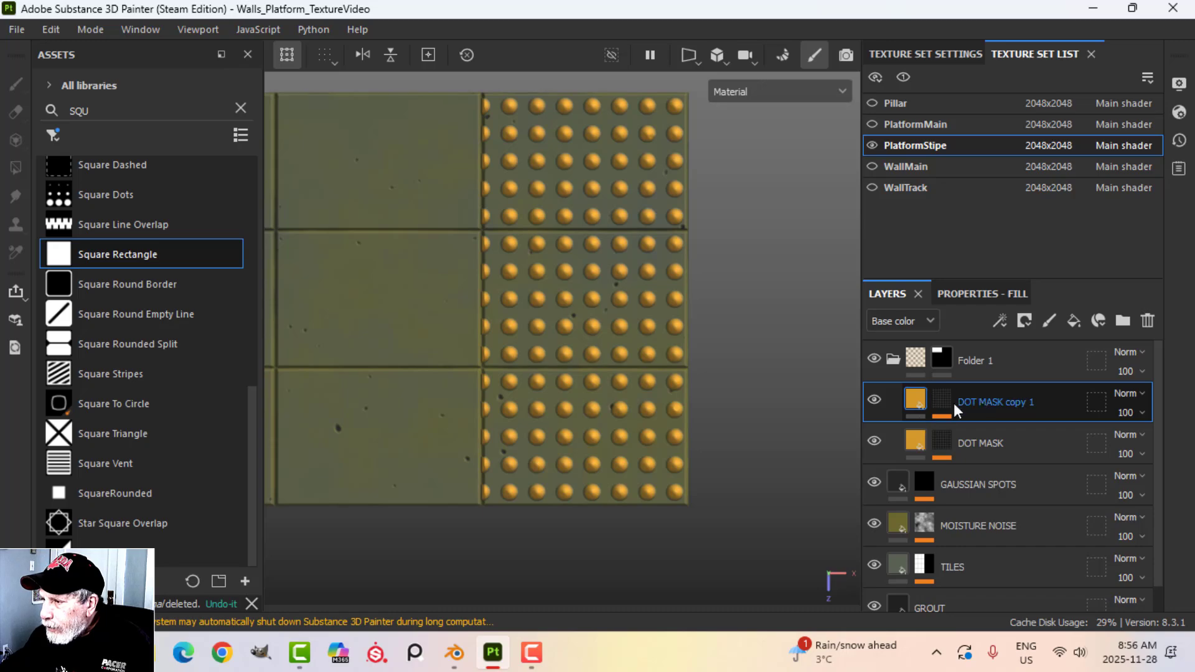
Delete the Tile Generator from the original DOT MASK layer and remove that layer's mask
{"action": "left_click", "coordinate": [942, 441]}
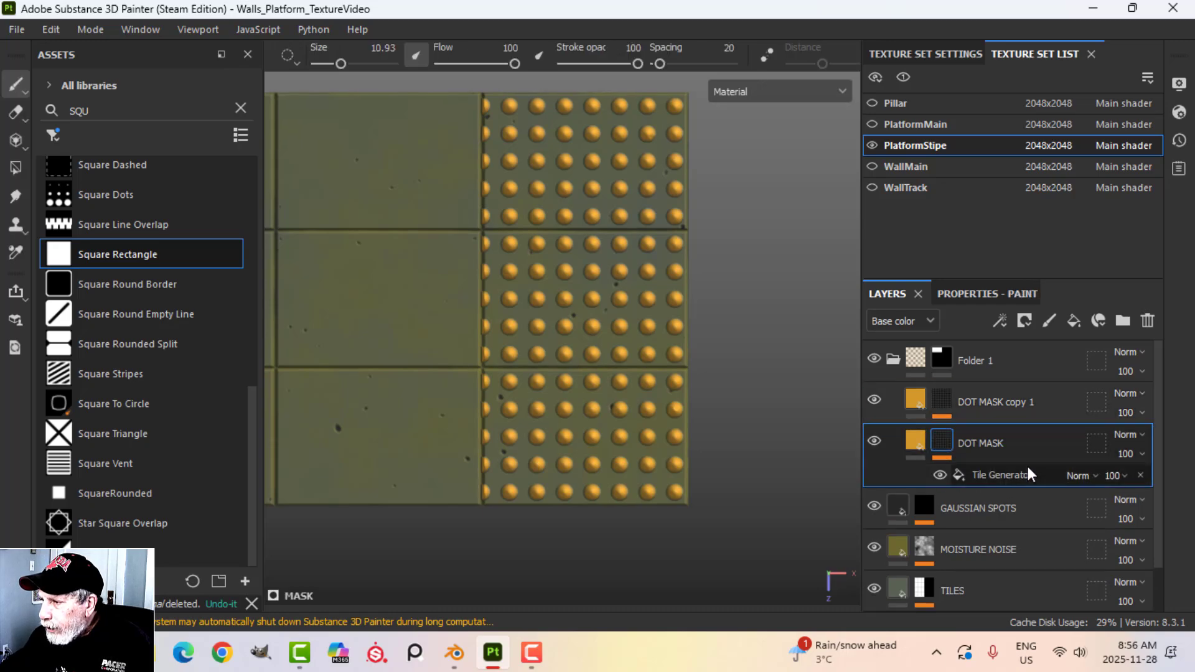
{"action": "left_click", "coordinate": [1141, 476]}
{"action": "right_click", "coordinate": [950, 443]}
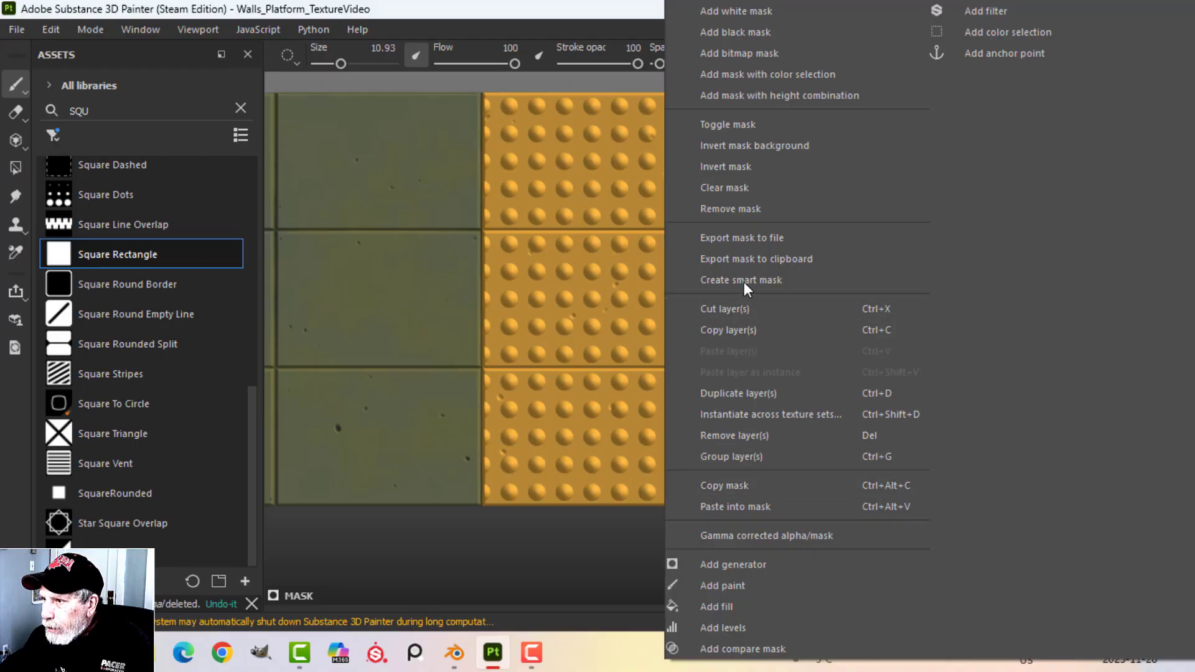
{"action": "left_click", "coordinate": [741, 208]}
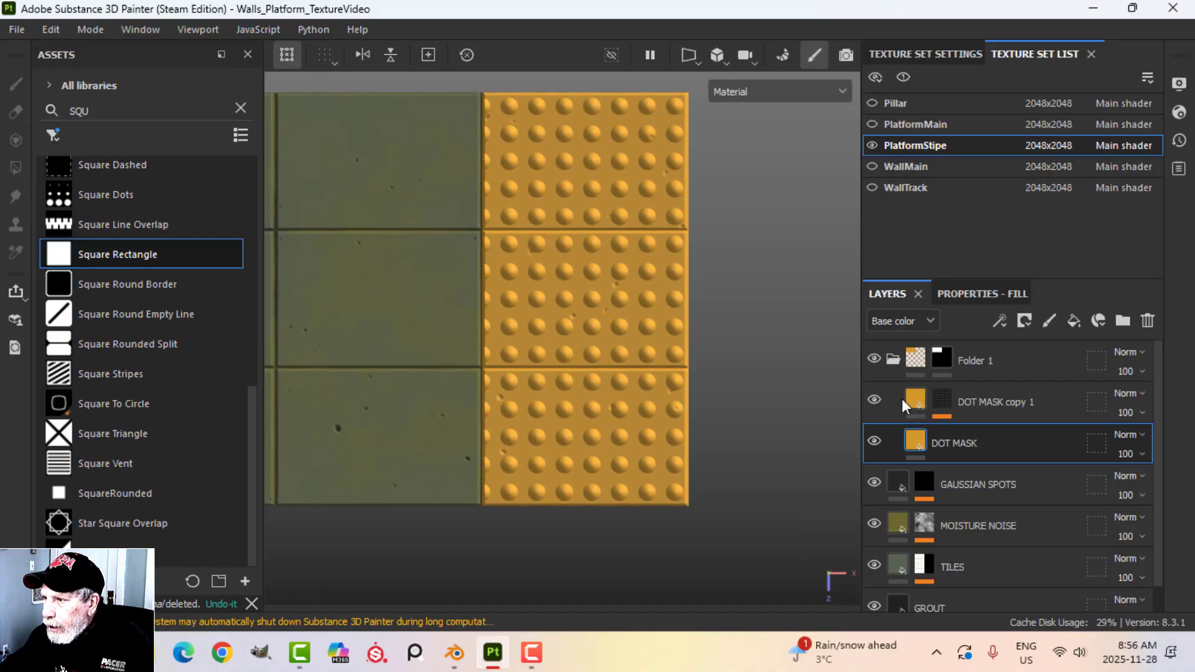
Rename the duplicated layer as DOTS and the folder containing it as STRIPE
{"action": "double_click", "coordinate": [975, 403]}
{"action": "type", "text": "DOTS"}
{"action": "key", "text": "Return"}
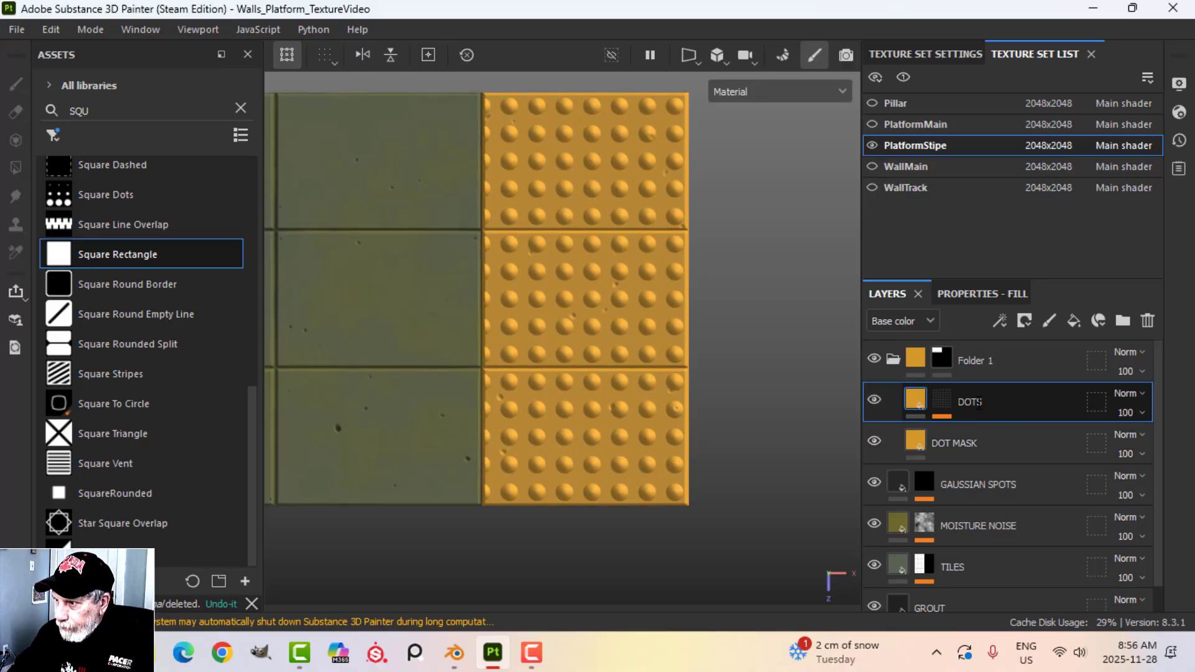
{"action": "double_click", "coordinate": [974, 361]}
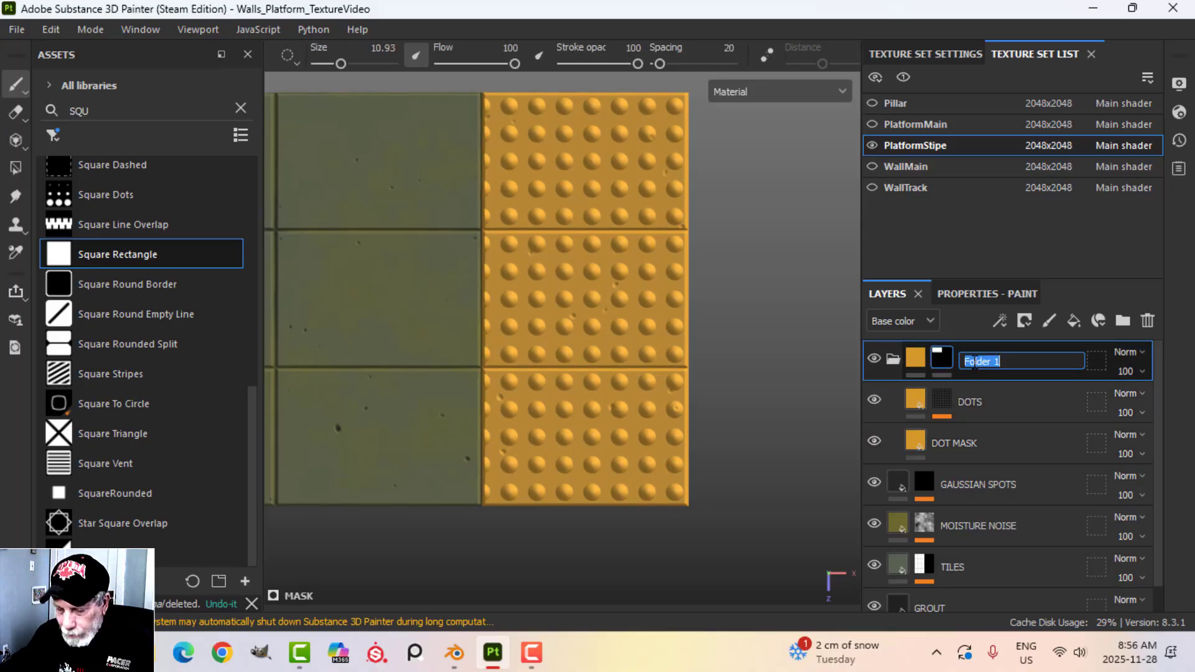
{"action": "type", "text": "STRIPE"}
{"action": "key", "text": "Return"}
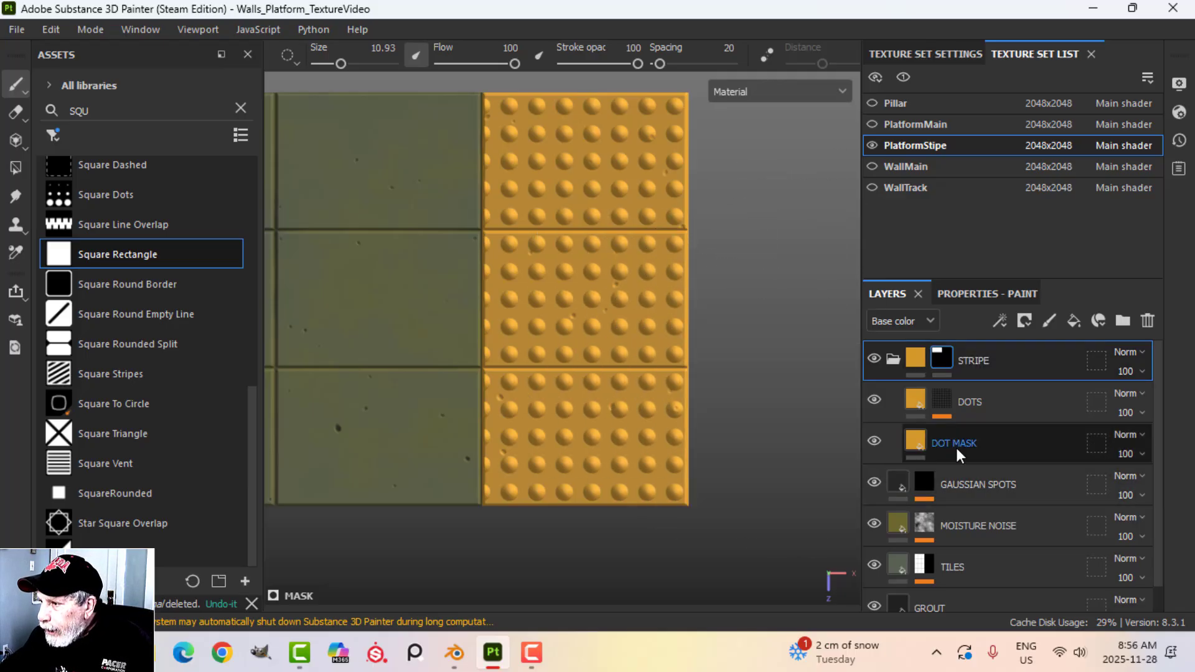
Add a paint effect to the DOTS mask, switch the brush to black and reduce its size to 1.18
{"action": "left_click", "coordinate": [942, 402]}
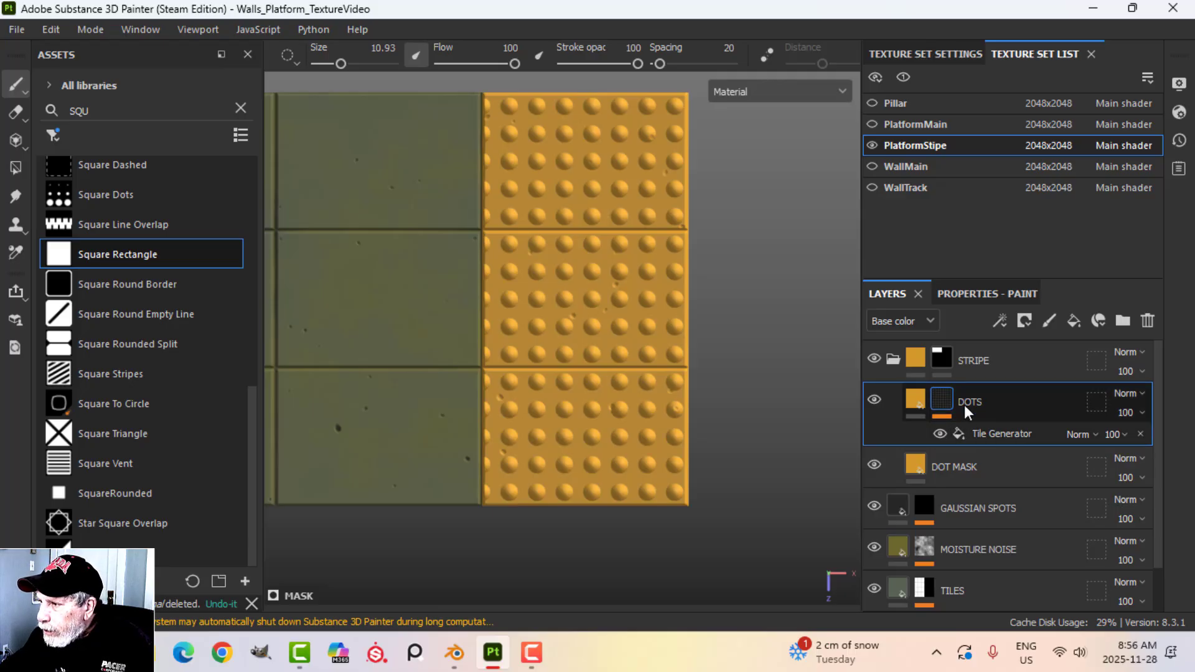
{"action": "left_click", "coordinate": [1000, 321]}
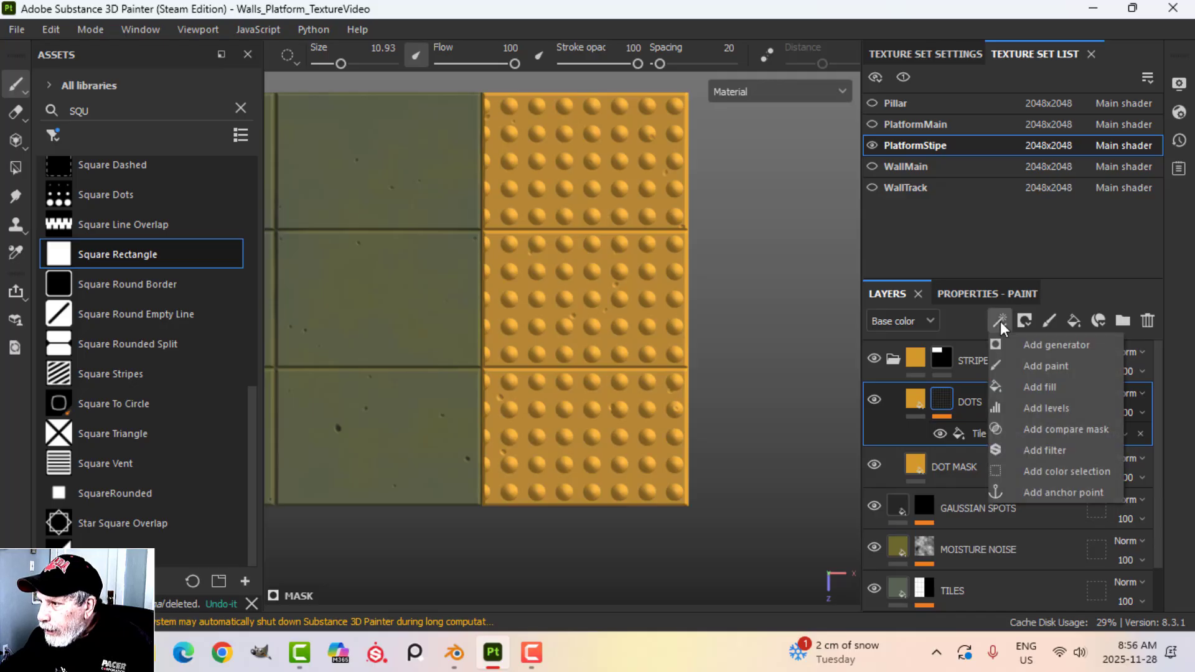
{"action": "left_click", "coordinate": [1021, 366]}
{"action": "right_click_drag", "start_coordinate": [551, 353], "coordinate": [492, 353], "text": "ctrl"}
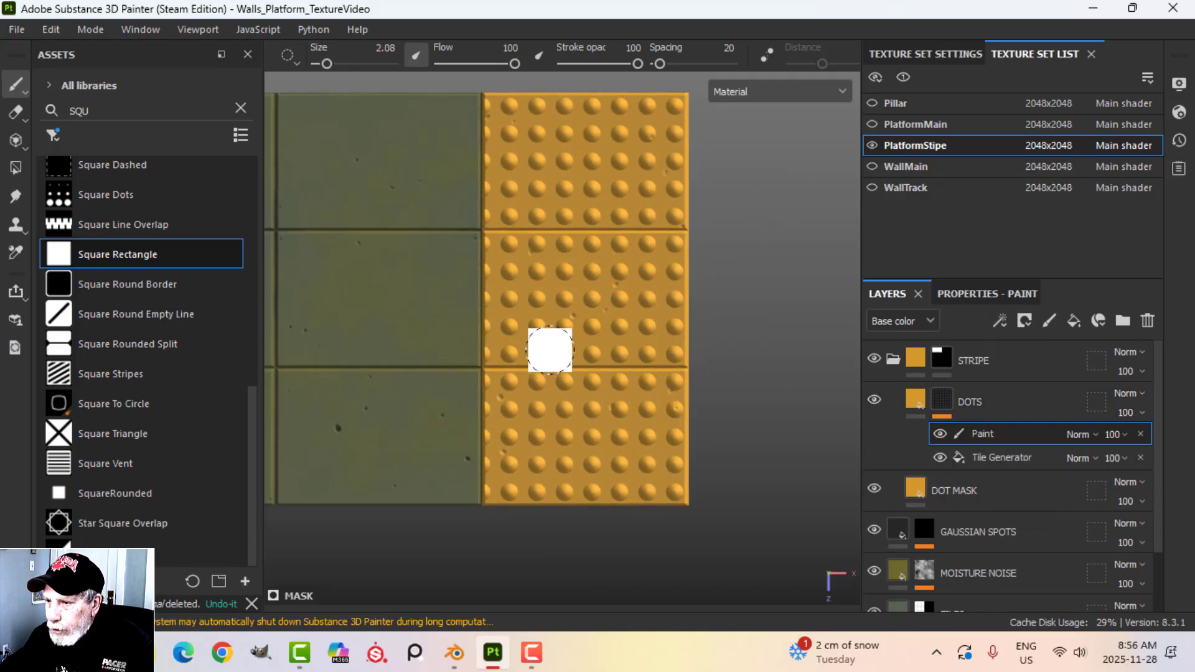
{"action": "key", "text": "x"}
{"action": "right_click_drag", "start_coordinate": [566, 313], "coordinate": [561, 313], "text": "ctrl"}
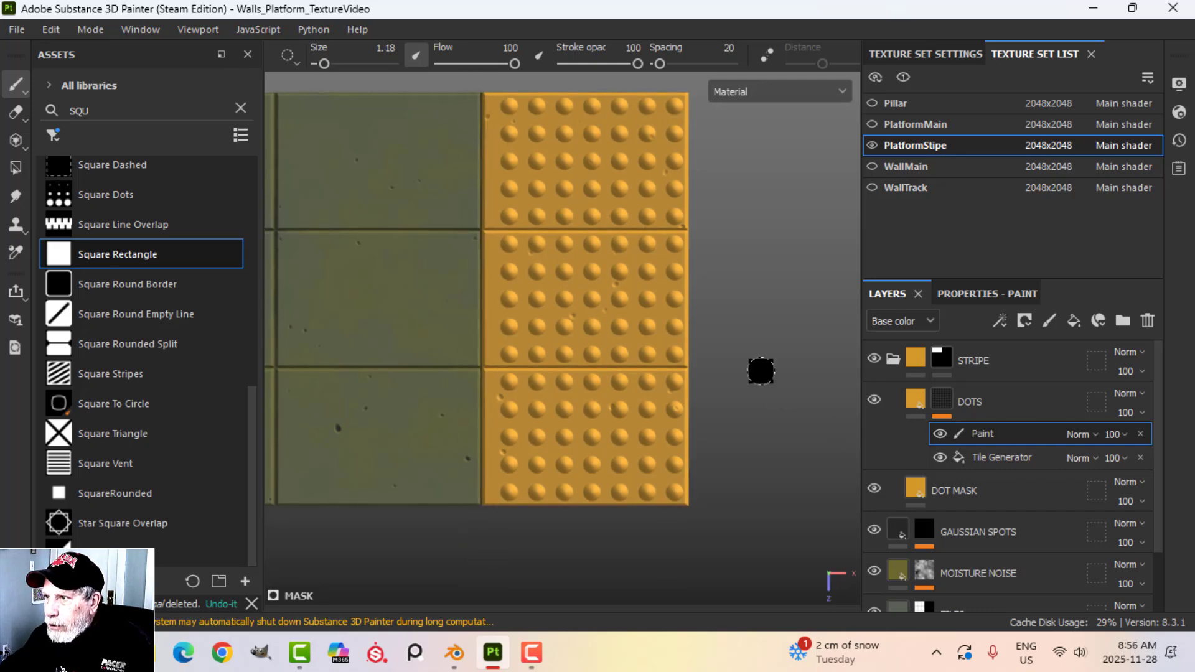
Set Global Offset Y to 0.01 in the DOTS mask's Tile Generator to shift the dots across the yellow tiles
{"action": "middle_click_drag", "start_coordinate": [771, 328], "coordinate": [758, 342]}
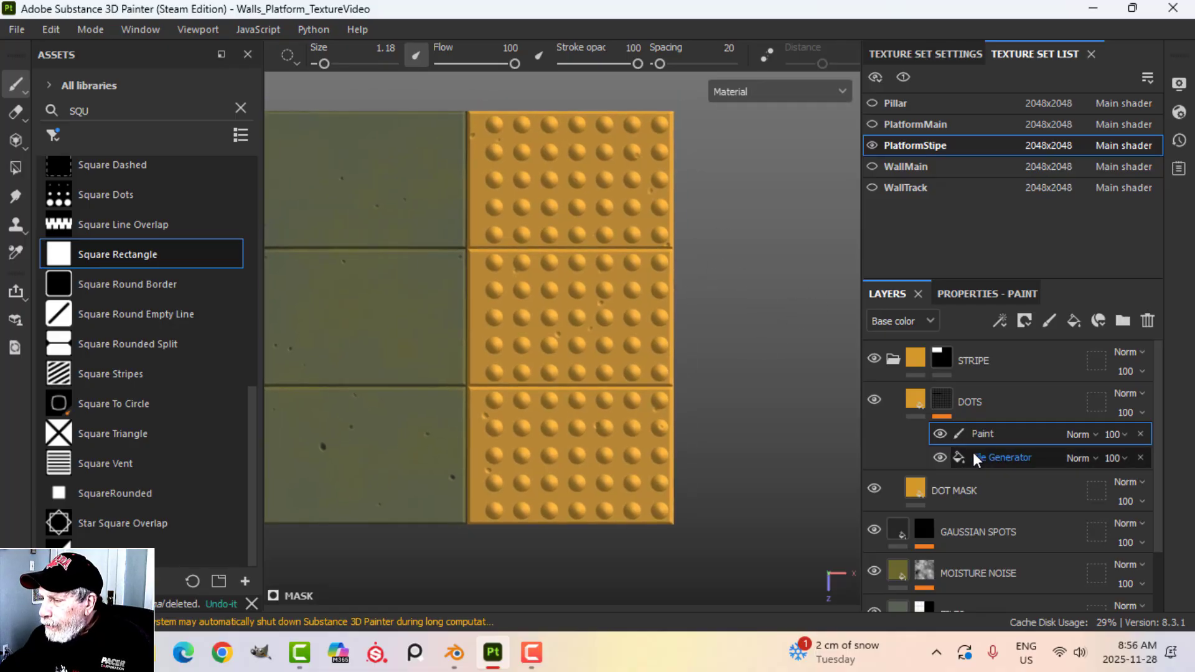
{"action": "left_click", "coordinate": [976, 294]}
{"action": "scroll", "coordinate": [1003, 520], "scroll_direction": "down", "scroll_amount": 3}
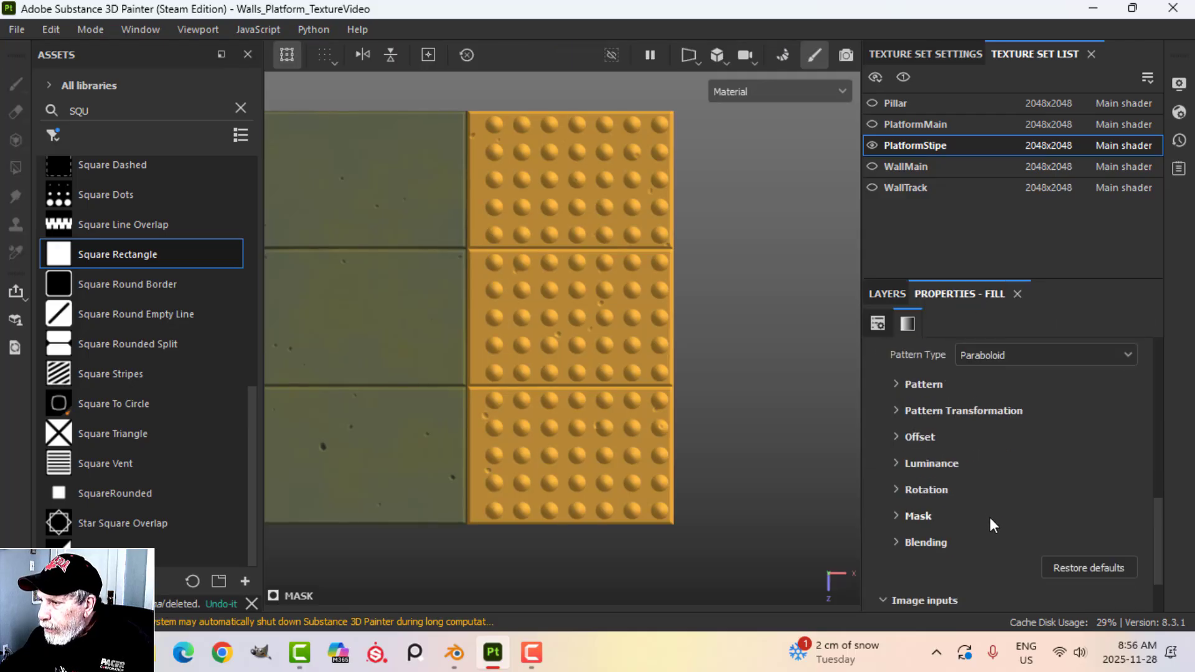
{"action": "left_click", "coordinate": [897, 437]}
{"action": "scroll", "coordinate": [1007, 468], "scroll_direction": "down", "scroll_amount": 5}
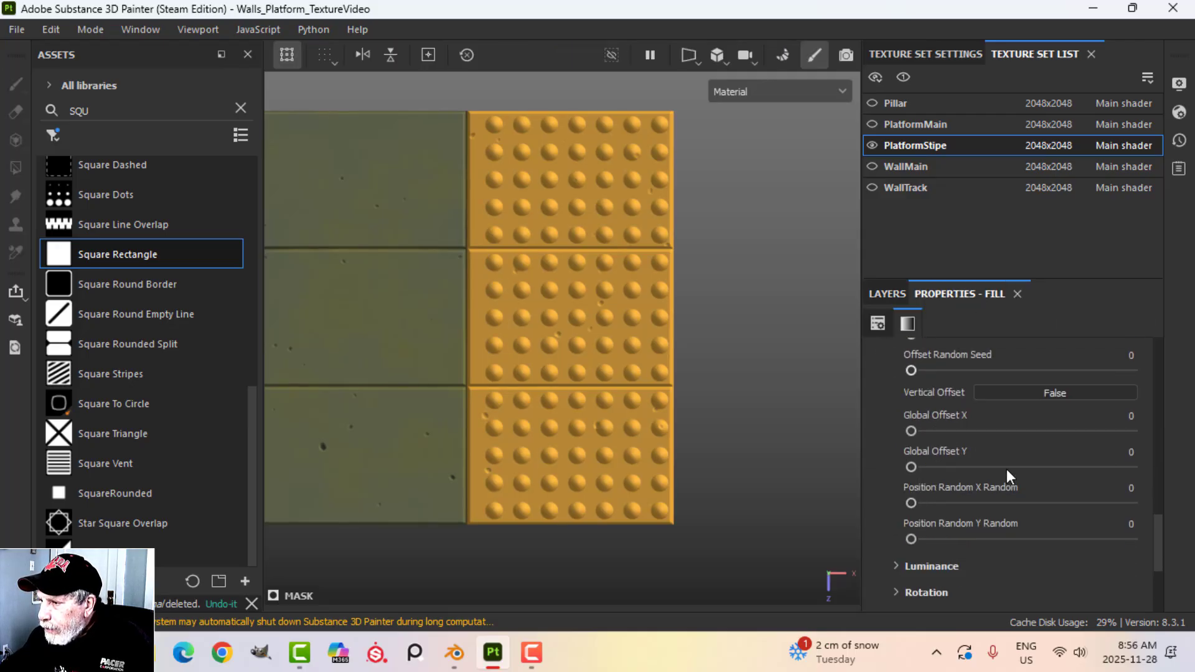
{"action": "scroll", "coordinate": [1004, 468], "scroll_direction": "down", "scroll_amount": 2}
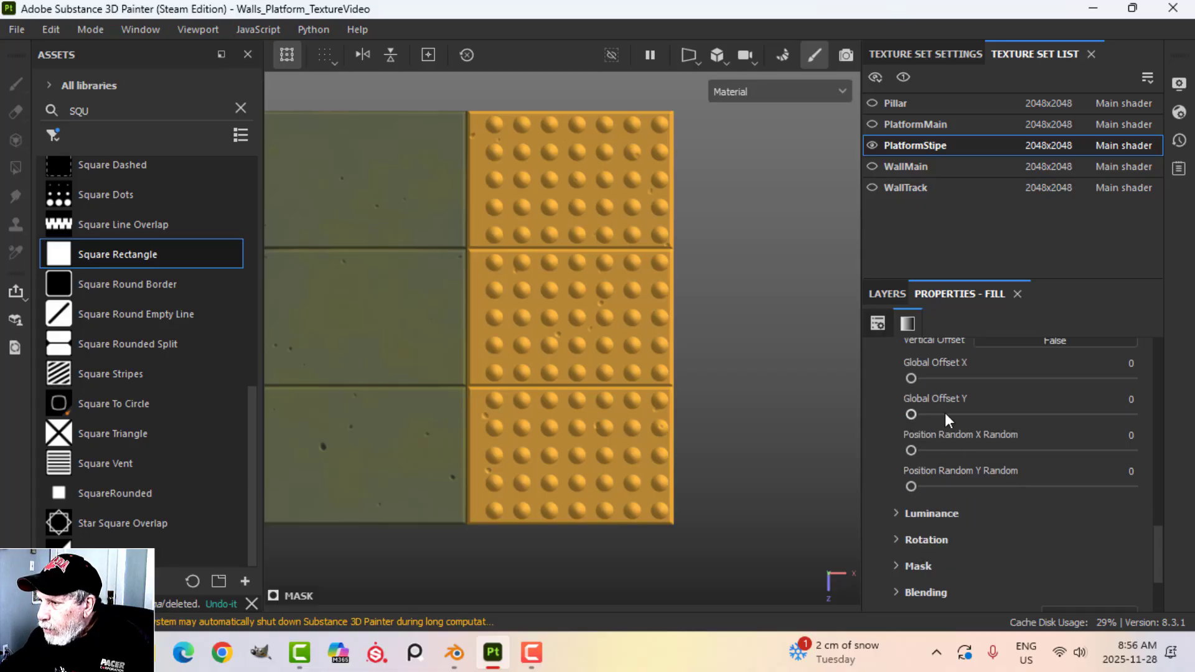
{"action": "mouse_move", "coordinate": [916, 414]}
{"action": "left_mouse_down"}
{"action": "mouse_move", "coordinate": [897, 413]}
{"action": "mouse_move", "coordinate": [921, 416]}
{"action": "left_mouse_up"}
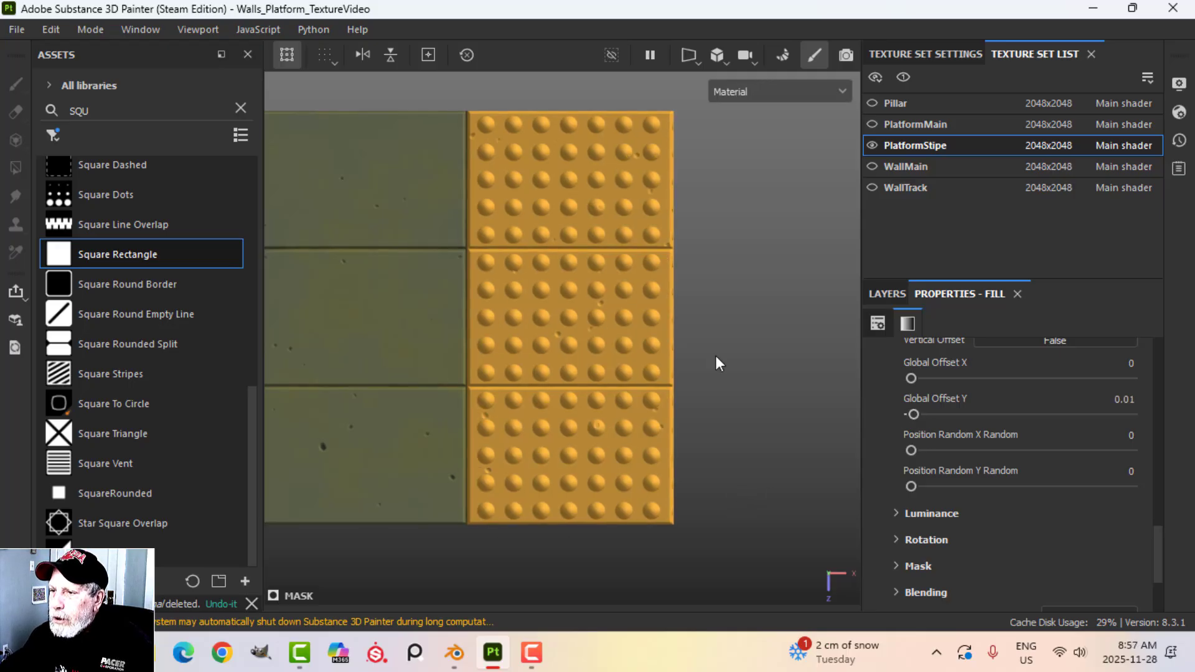
Collapse the STRIPE folder, select it and save the project
{"action": "left_click_drag", "start_coordinate": [715, 363], "coordinate": [648, 436], "text": "alt"}
{"action": "scroll", "coordinate": [687, 364], "scroll_direction": "down", "scroll_amount": 5}
{"action": "scroll", "coordinate": [606, 386], "scroll_direction": "up", "scroll_amount": 4}
{"action": "scroll", "coordinate": [652, 436], "scroll_direction": "up", "scroll_amount": 4}
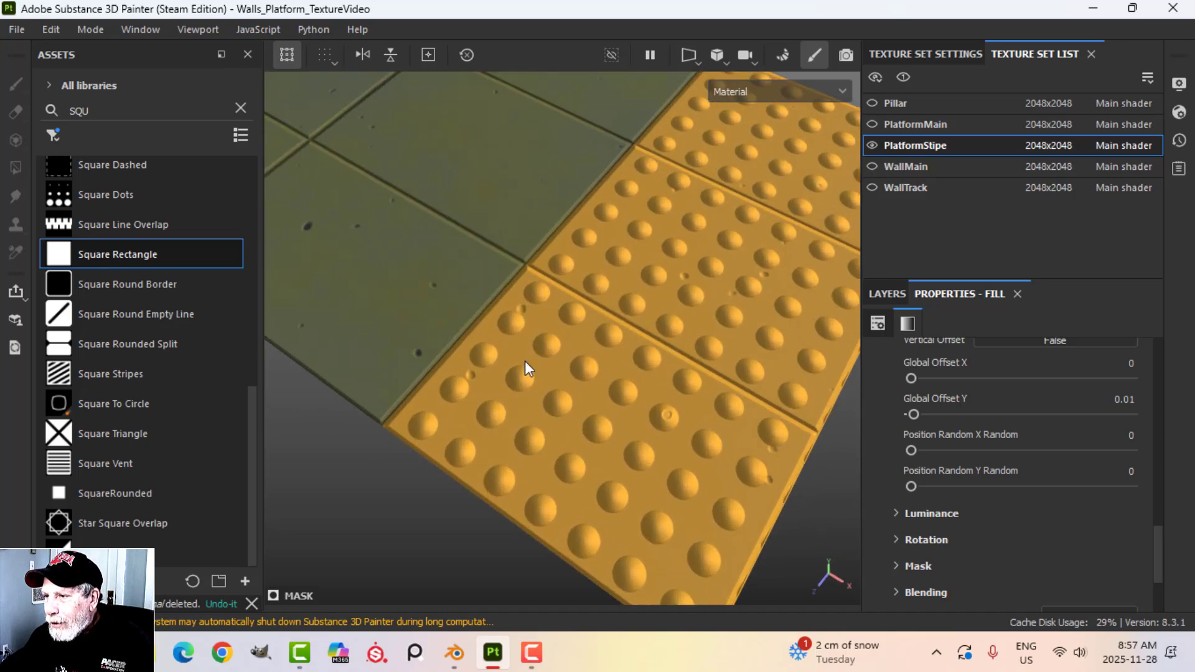
{"action": "scroll", "coordinate": [679, 336], "scroll_direction": "down", "scroll_amount": 5}
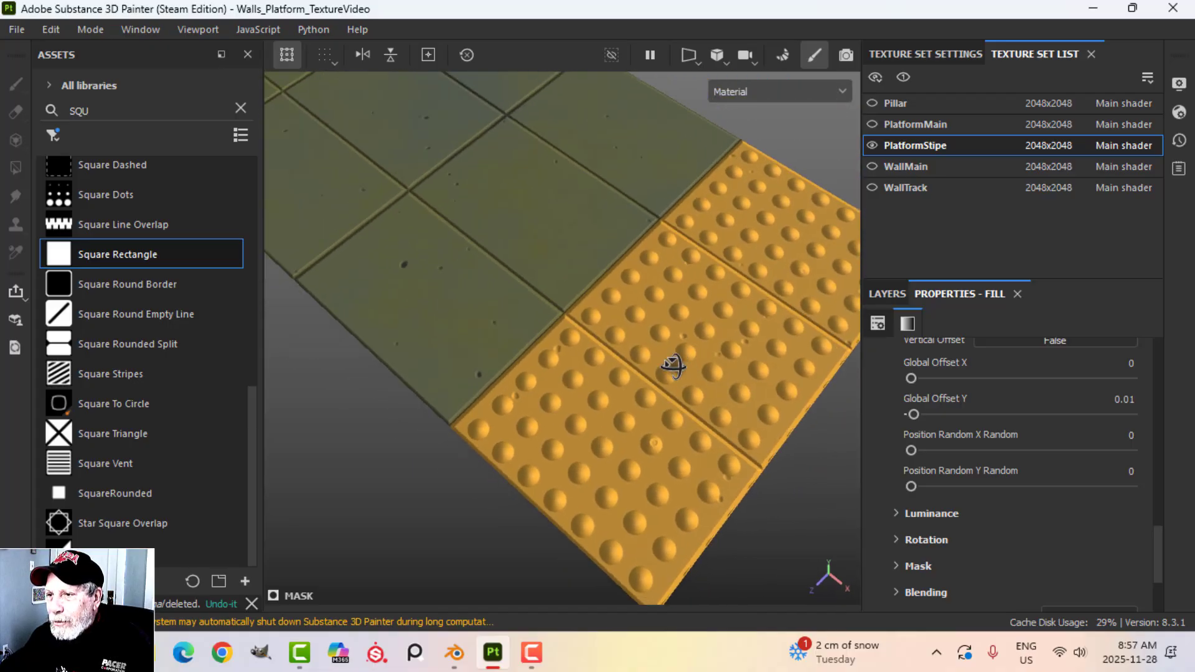
{"action": "mouse_move", "coordinate": [668, 360]}
{"action": "left_mouse_down", "text": "alt"}
{"action": "mouse_move", "coordinate": [648, 345]}
{"action": "mouse_move", "coordinate": [674, 352]}
{"action": "left_mouse_up", "text": "alt"}
{"action": "left_click", "coordinate": [894, 294]}
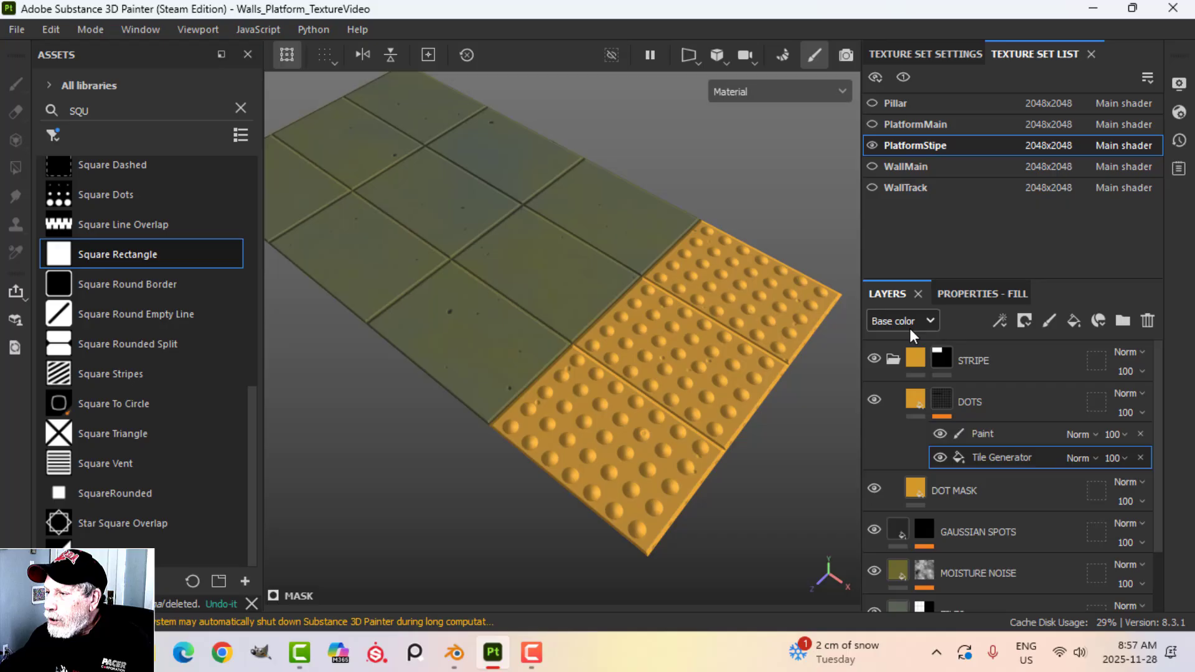
{"action": "left_click", "coordinate": [891, 358]}
{"action": "left_click", "coordinate": [995, 357]}
{"action": "key", "text": "1"}
{"action": "key", "text": "ctrl+s"}
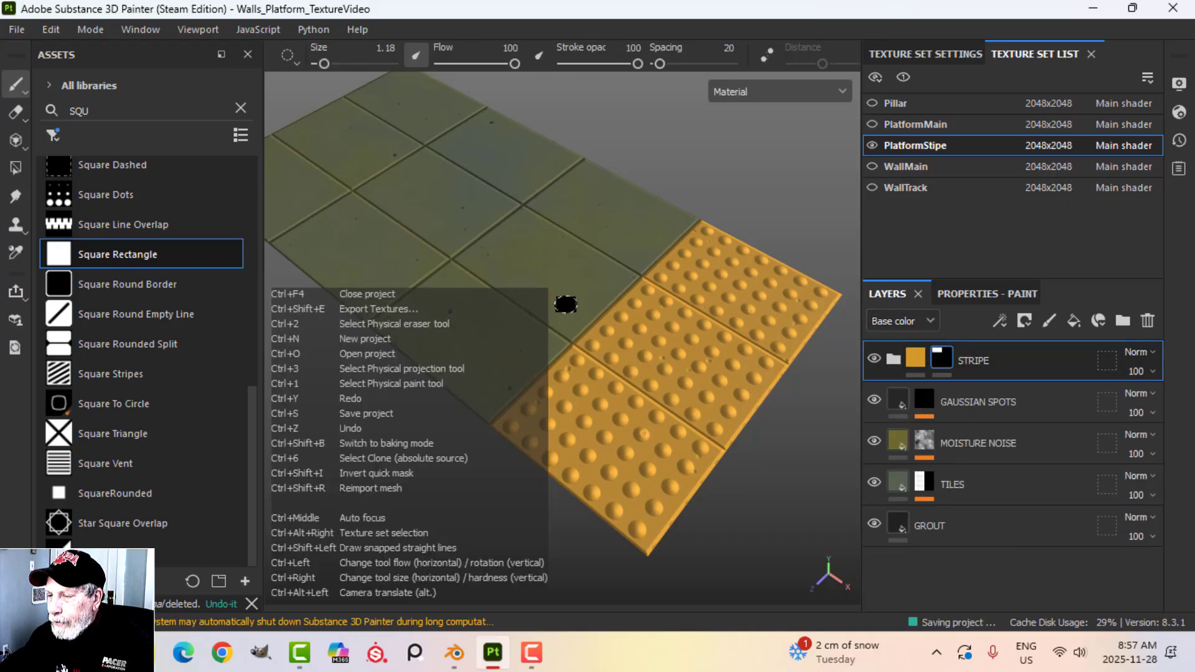
Examine the platform tiles and the dotted yellow stripe from several angles and distances
{"action": "scroll", "coordinate": [564, 304], "scroll_direction": "down", "scroll_amount": 2}
{"action": "middle_click_drag", "start_coordinate": [560, 301], "coordinate": [599, 324], "text": "alt"}
{"action": "scroll", "coordinate": [598, 328], "scroll_direction": "up", "scroll_amount": 4}
{"action": "mouse_move", "coordinate": [596, 331]}
{"action": "left_mouse_down", "text": "alt"}
{"action": "mouse_move", "coordinate": [656, 347]}
{"action": "mouse_move", "coordinate": [641, 286]}
{"action": "mouse_move", "coordinate": [581, 318]}
{"action": "left_mouse_up", "text": "alt"}
{"action": "scroll", "coordinate": [579, 319], "scroll_direction": "down", "scroll_amount": 2}
{"action": "middle_click_drag", "start_coordinate": [568, 319], "coordinate": [555, 330], "text": "alt"}
{"action": "middle_click_drag", "start_coordinate": [552, 290], "coordinate": [531, 315], "text": "alt"}
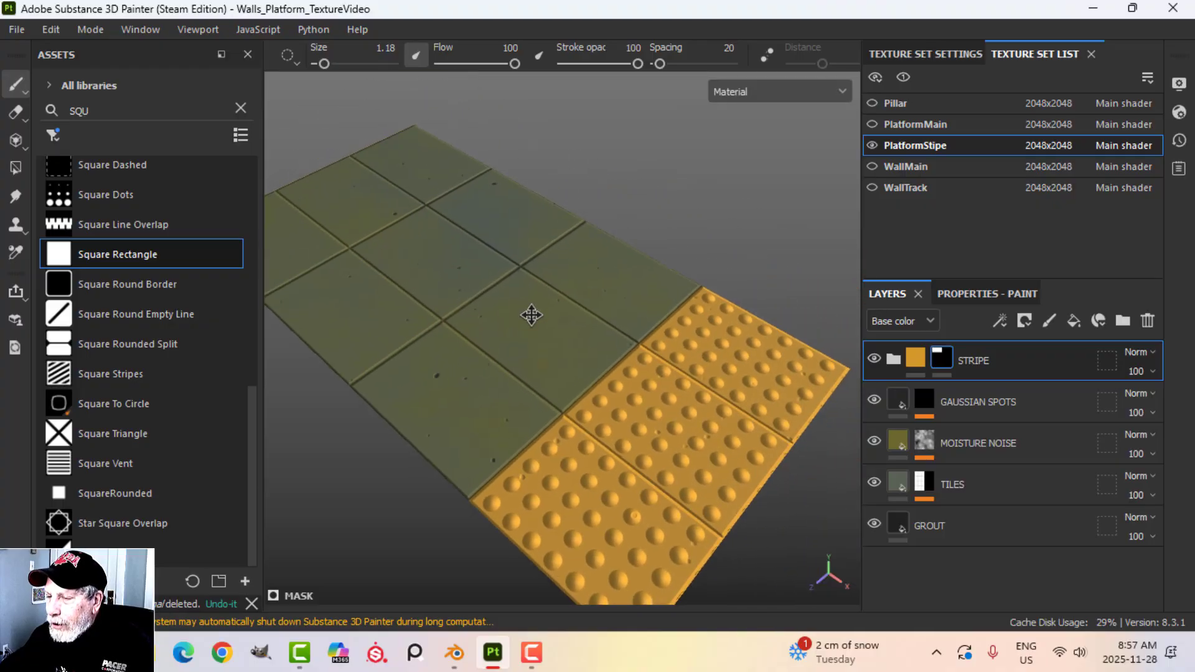
{"action": "left_click_drag", "start_coordinate": [532, 316], "coordinate": [592, 331], "text": "alt"}
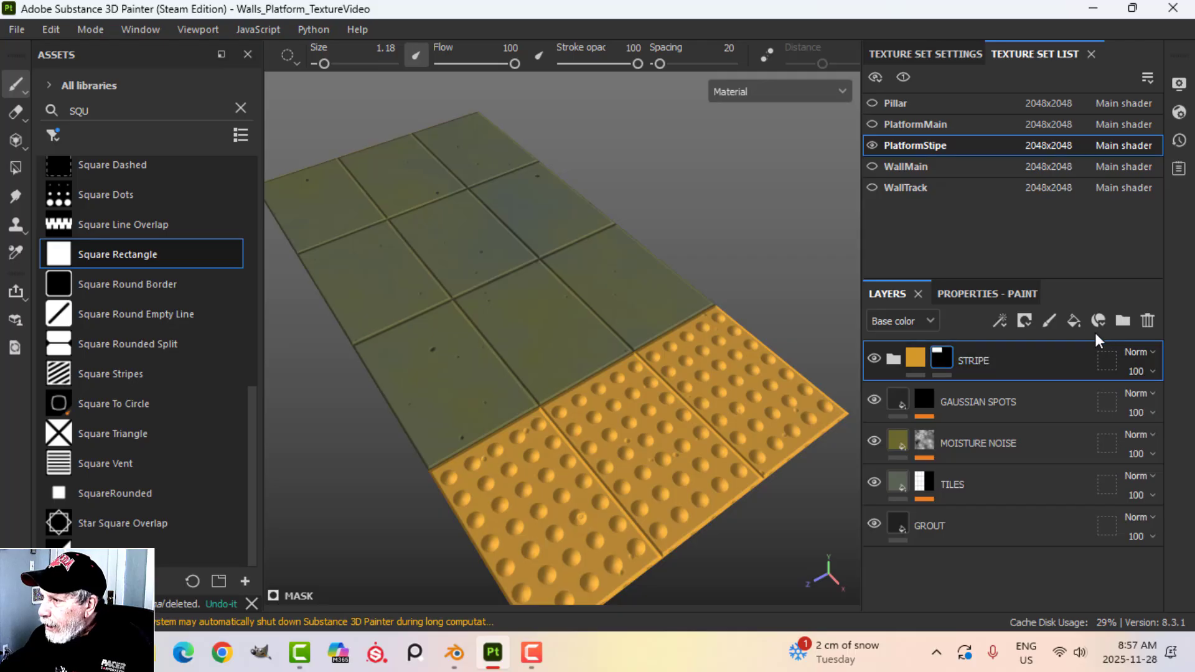
Add a fill layer above the STRIPE folder with only color and rough channels active, and set its roughness to 0.9202
{"action": "left_click", "coordinate": [1075, 322]}
{"action": "left_click", "coordinate": [983, 293]}
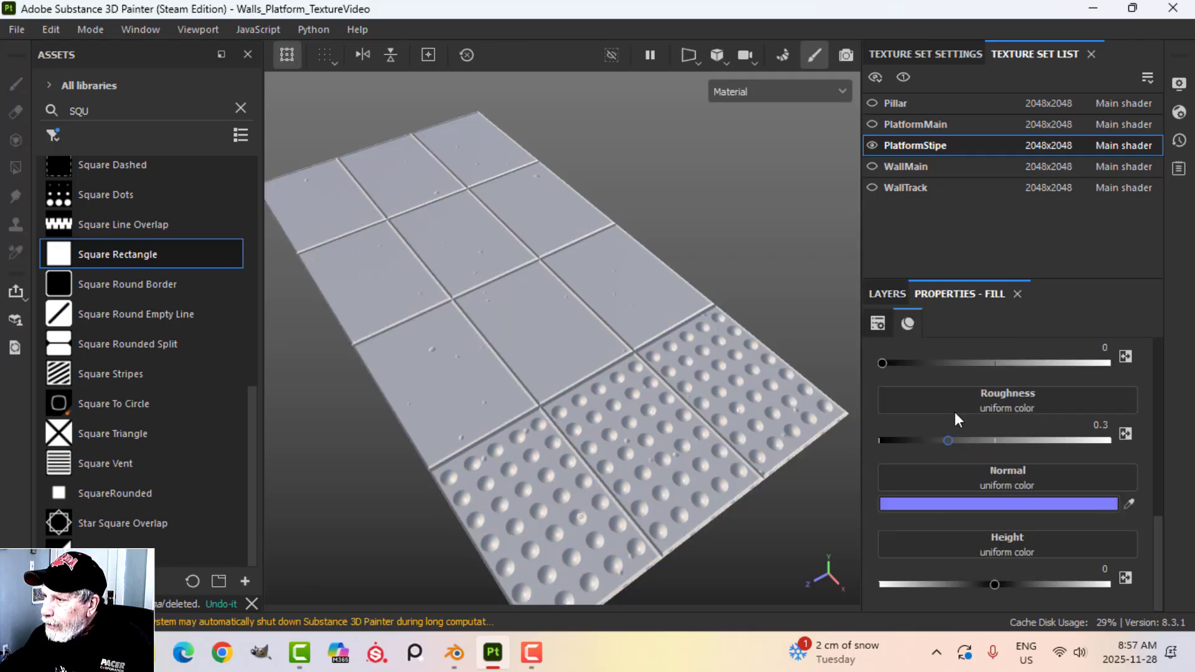
{"action": "scroll", "coordinate": [952, 409], "scroll_direction": "up", "scroll_amount": 5}
{"action": "scroll", "coordinate": [928, 395], "scroll_direction": "up", "scroll_amount": 1}
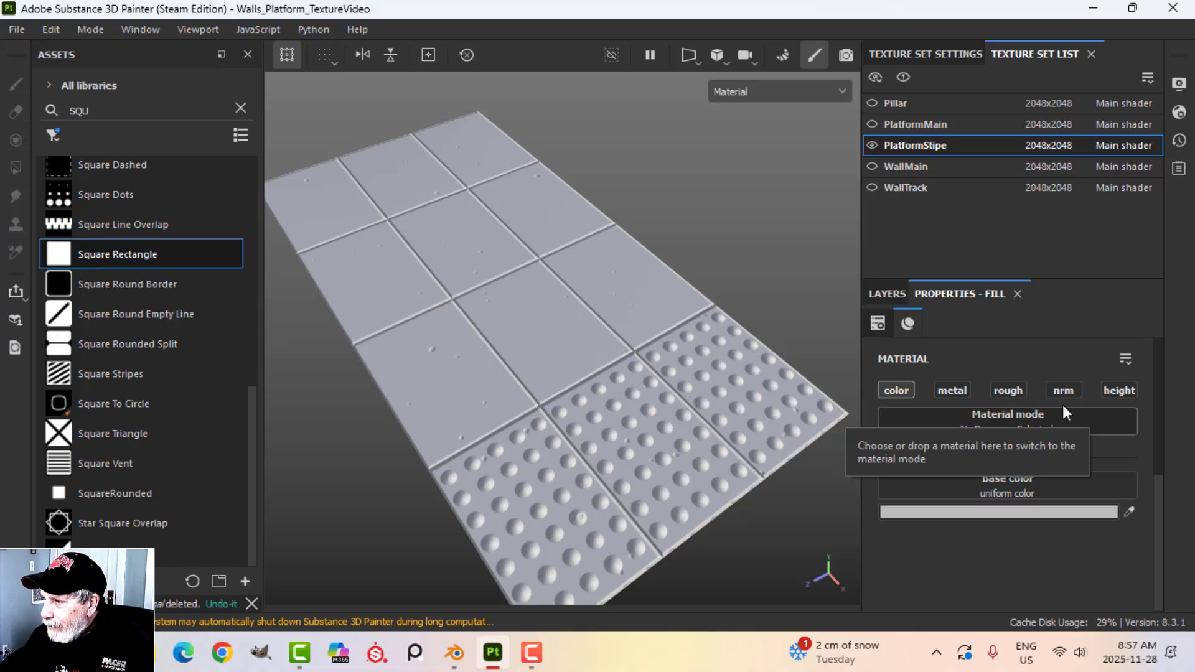
{"action": "left_click", "coordinate": [1011, 391]}
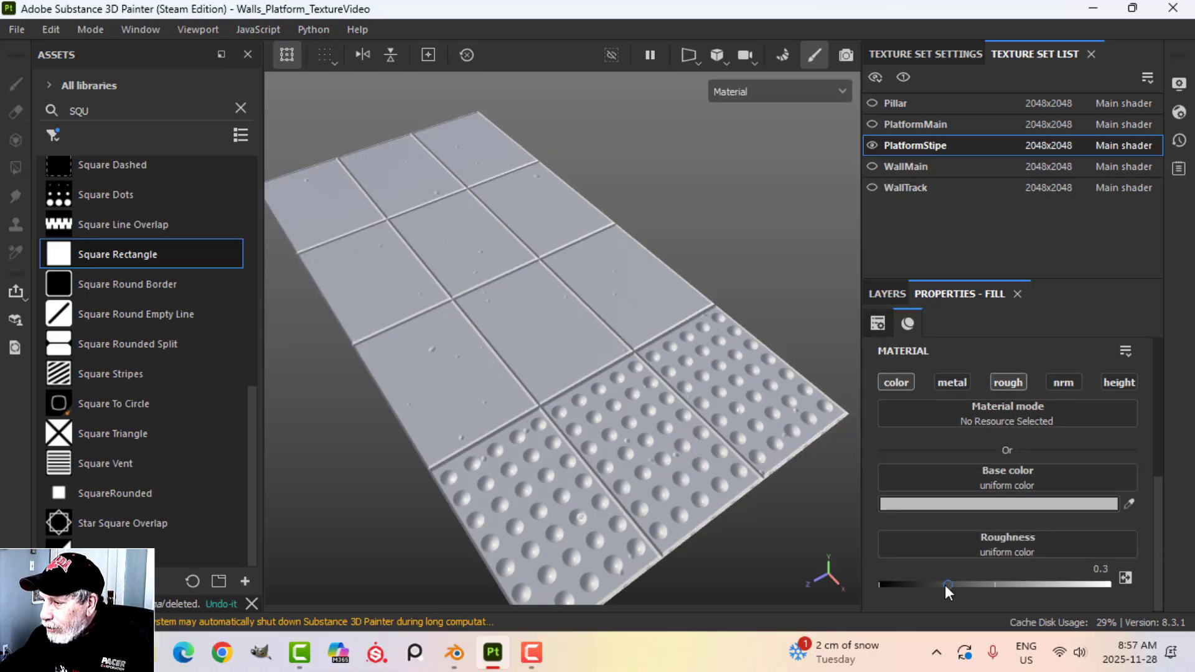
{"action": "left_click_drag", "start_coordinate": [945, 585], "coordinate": [1033, 587]}
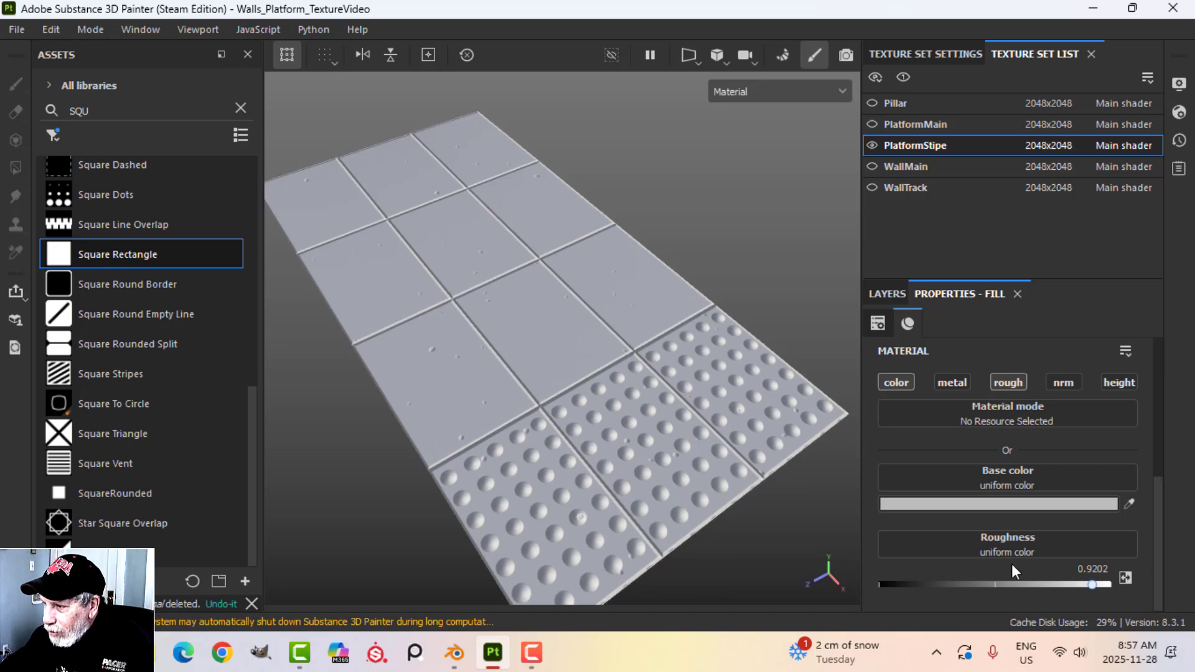
Change the new fill layer's base color to a very dark reddish brown
{"action": "left_click", "coordinate": [996, 504]}
{"action": "left_click_drag", "start_coordinate": [990, 537], "coordinate": [996, 528]}
{"action": "left_click", "coordinate": [957, 506]}
{"action": "left_click", "coordinate": [1006, 291]}
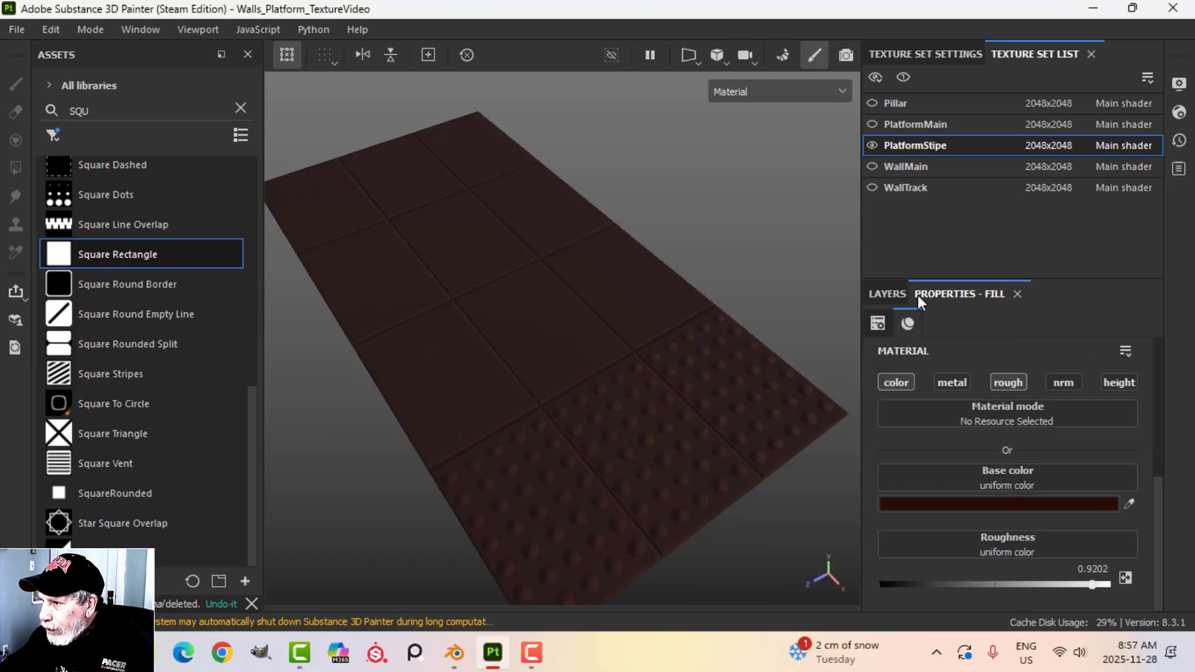
Give the dark brown fill layer a black mask with a Dirt generator
{"action": "left_click", "coordinate": [910, 297]}
{"action": "left_click", "coordinate": [1024, 321]}
{"action": "left_click", "coordinate": [1044, 366]}
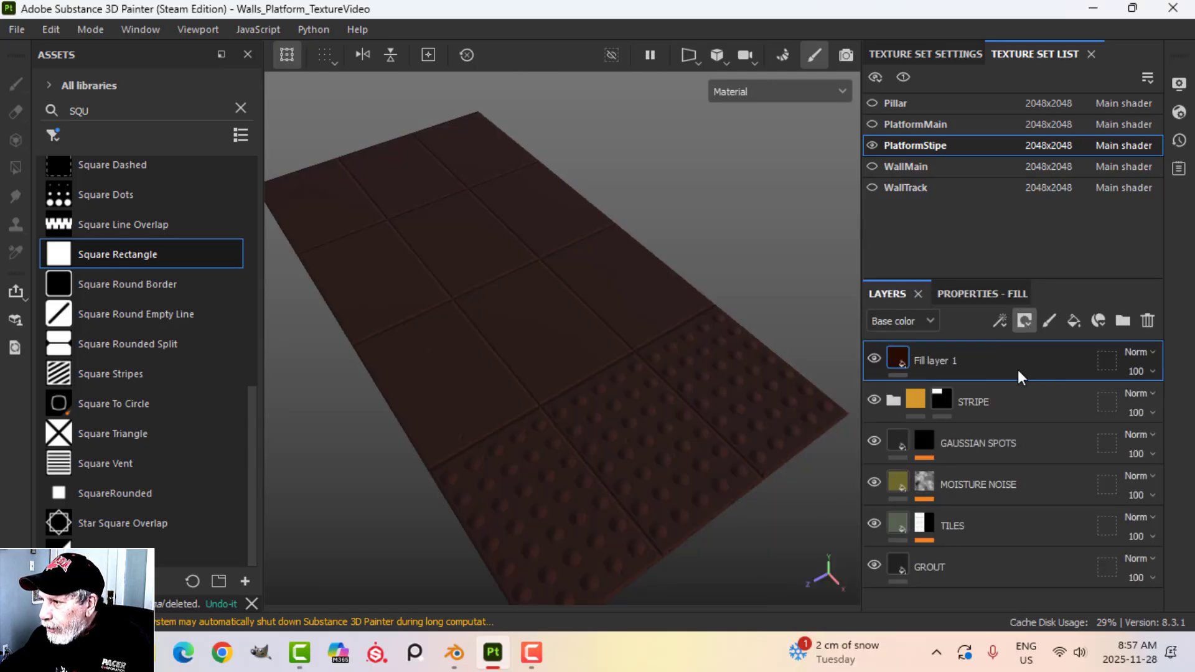
{"action": "left_click", "coordinate": [1000, 323]}
{"action": "left_click", "coordinate": [1033, 342]}
{"action": "left_click", "coordinate": [999, 295]}
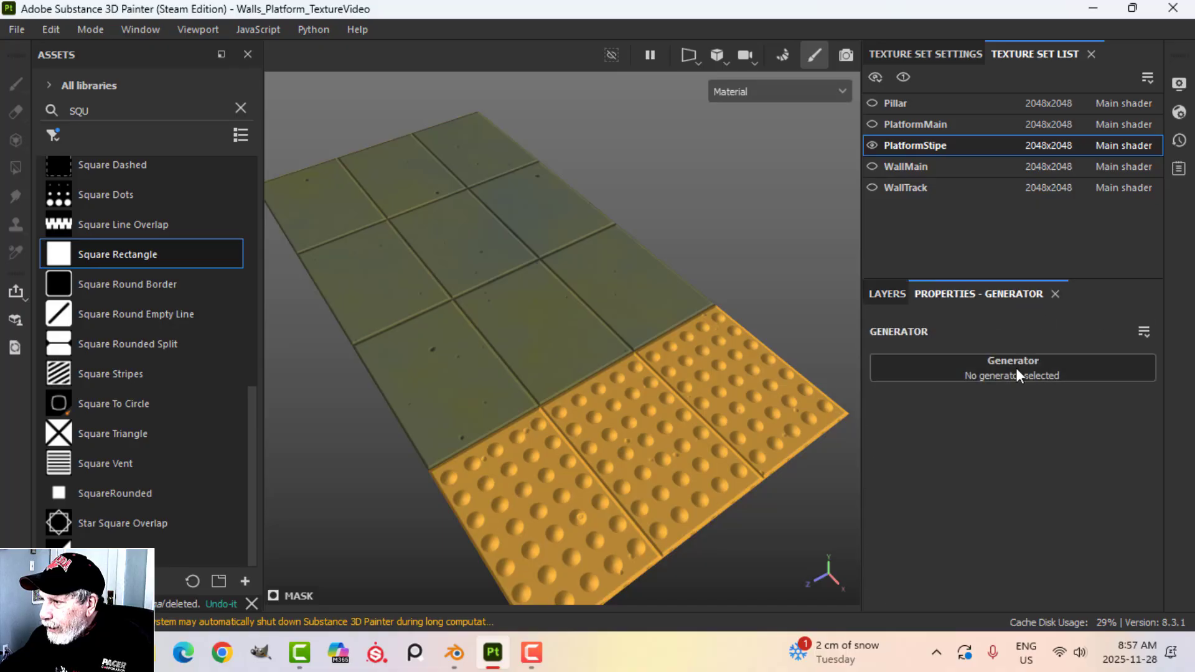
{"action": "left_click", "coordinate": [1017, 368]}
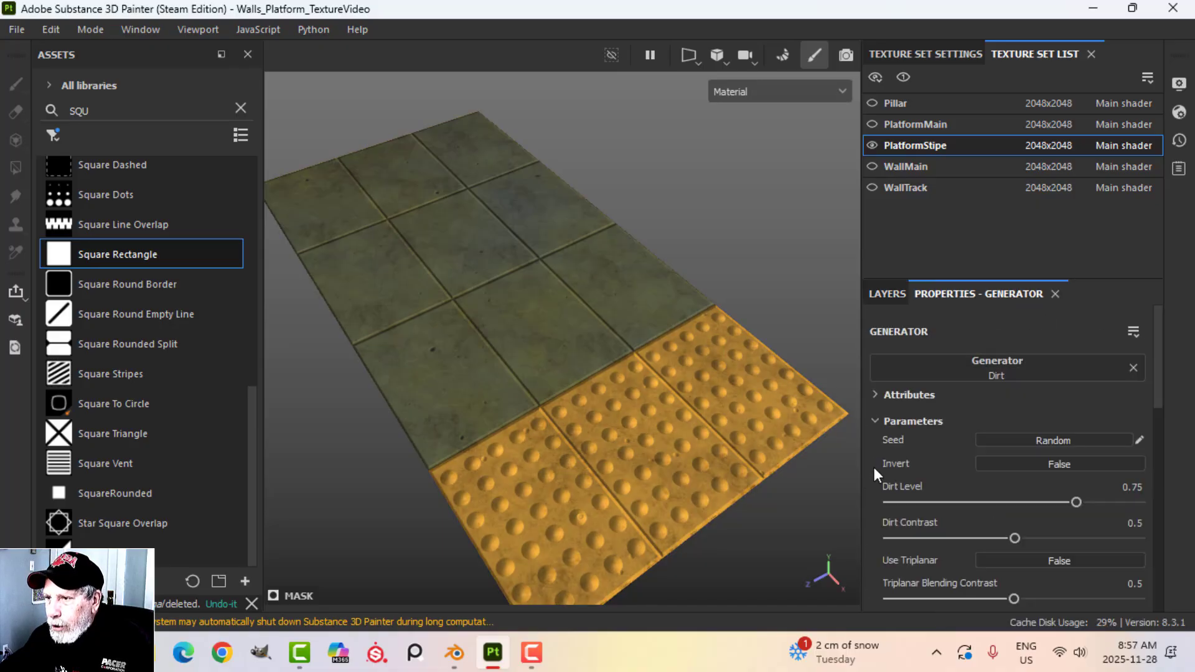
Lower the generator's Dirt Level to 0.64 and check the dirt on the tiles
{"action": "left_click_drag", "start_coordinate": [1080, 502], "coordinate": [1048, 502]}
{"action": "scroll", "coordinate": [615, 409], "scroll_direction": "up", "scroll_amount": 3}
{"action": "mouse_move", "coordinate": [615, 409]}
{"action": "left_mouse_down", "text": "alt"}
{"action": "mouse_move", "coordinate": [589, 438]}
{"action": "mouse_move", "coordinate": [638, 382]}
{"action": "mouse_move", "coordinate": [642, 430]}
{"action": "mouse_move", "coordinate": [658, 373]}
{"action": "mouse_move", "coordinate": [635, 397]}
{"action": "left_mouse_up", "text": "alt"}
{"action": "scroll", "coordinate": [642, 430], "scroll_direction": "down", "scroll_amount": 3}
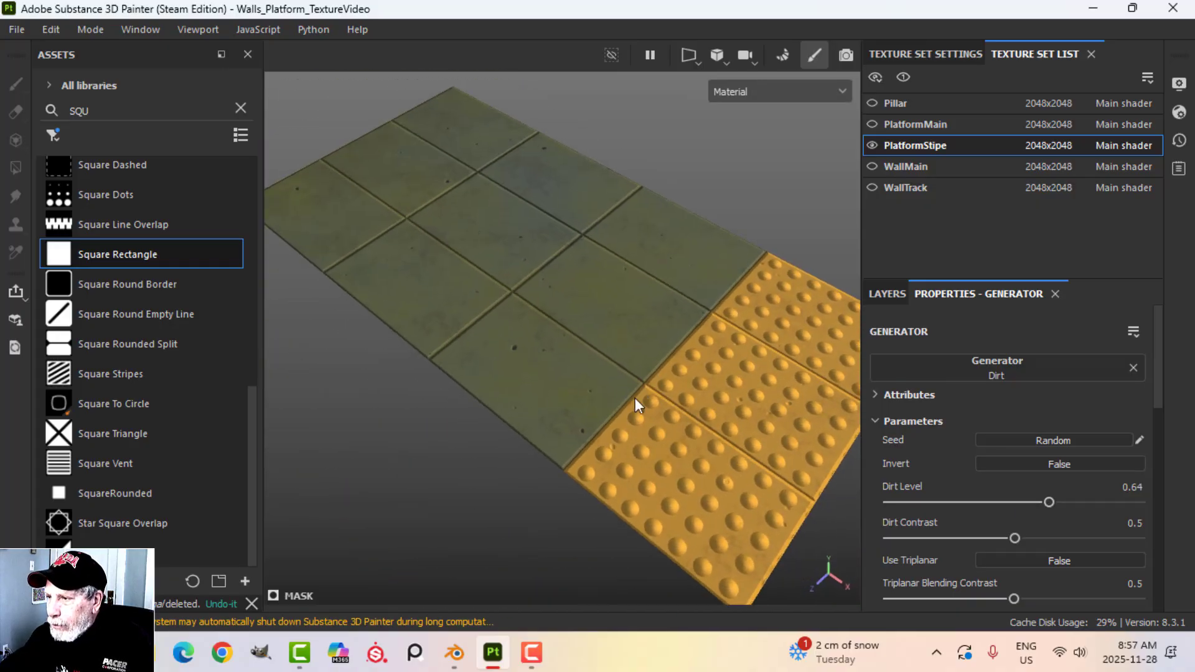
Rename the dark brown fill layer as DIRT
{"action": "left_click", "coordinate": [880, 295]}
{"action": "double_click", "coordinate": [957, 360]}
{"action": "type", "text": "D"}
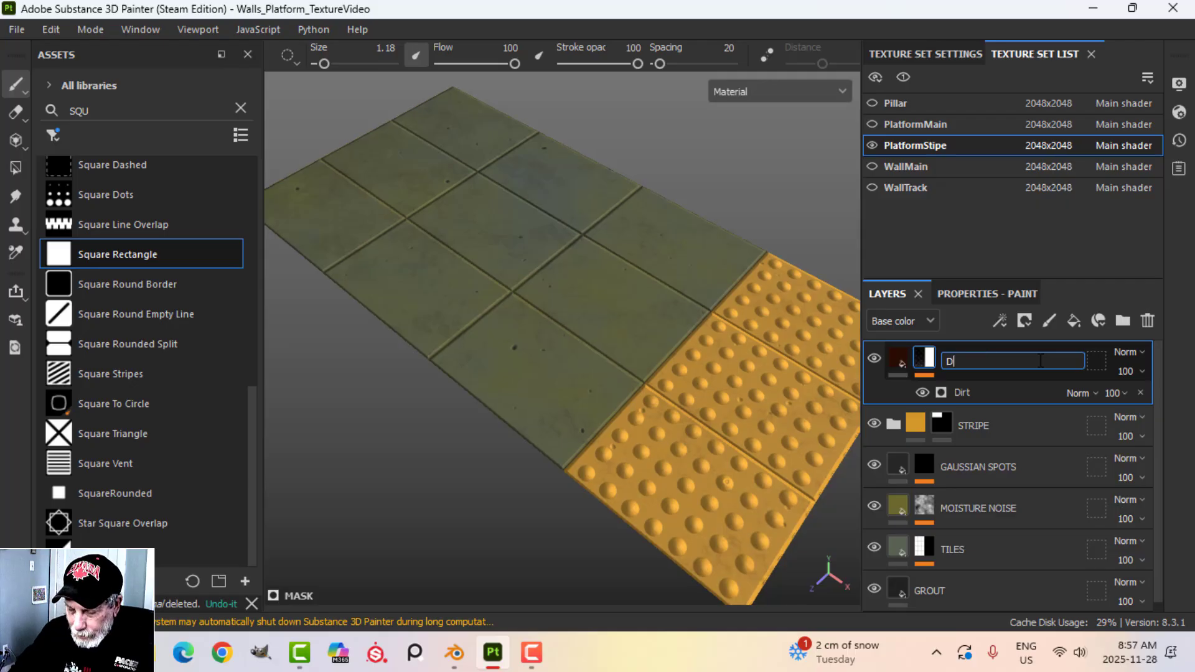
{"action": "type", "text": "IRT"}
{"action": "key", "text": "Return"}
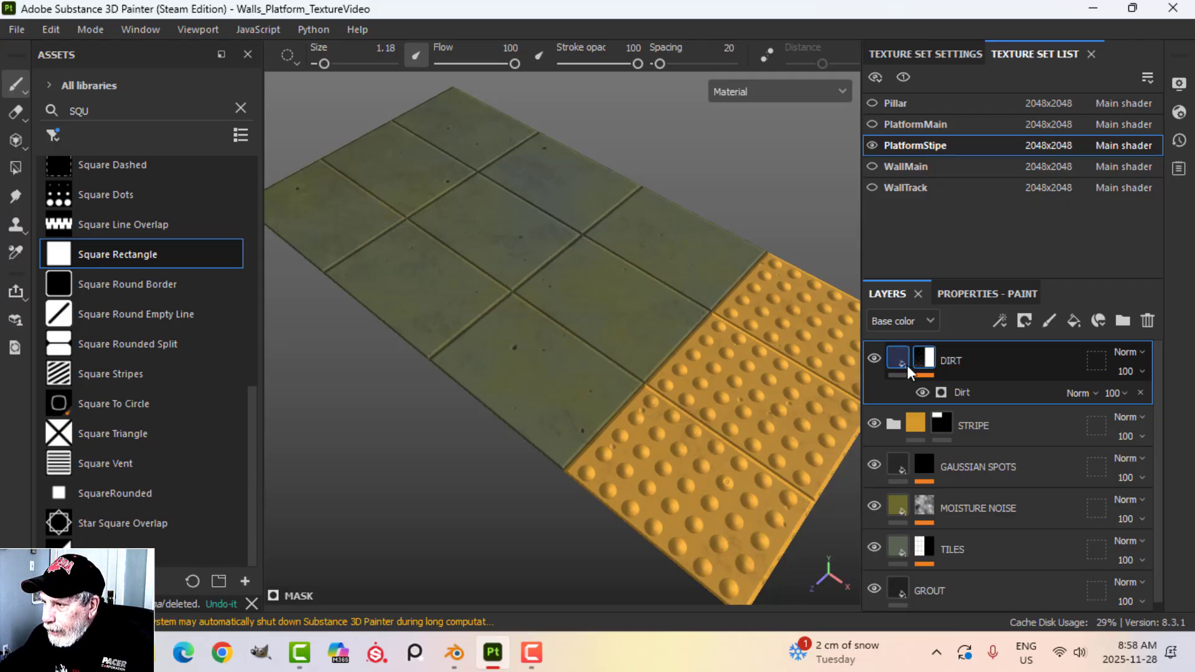
Add a fill layer above DIRT with only the height channel active, and set its height to -0.07
{"action": "left_click", "coordinate": [899, 360]}
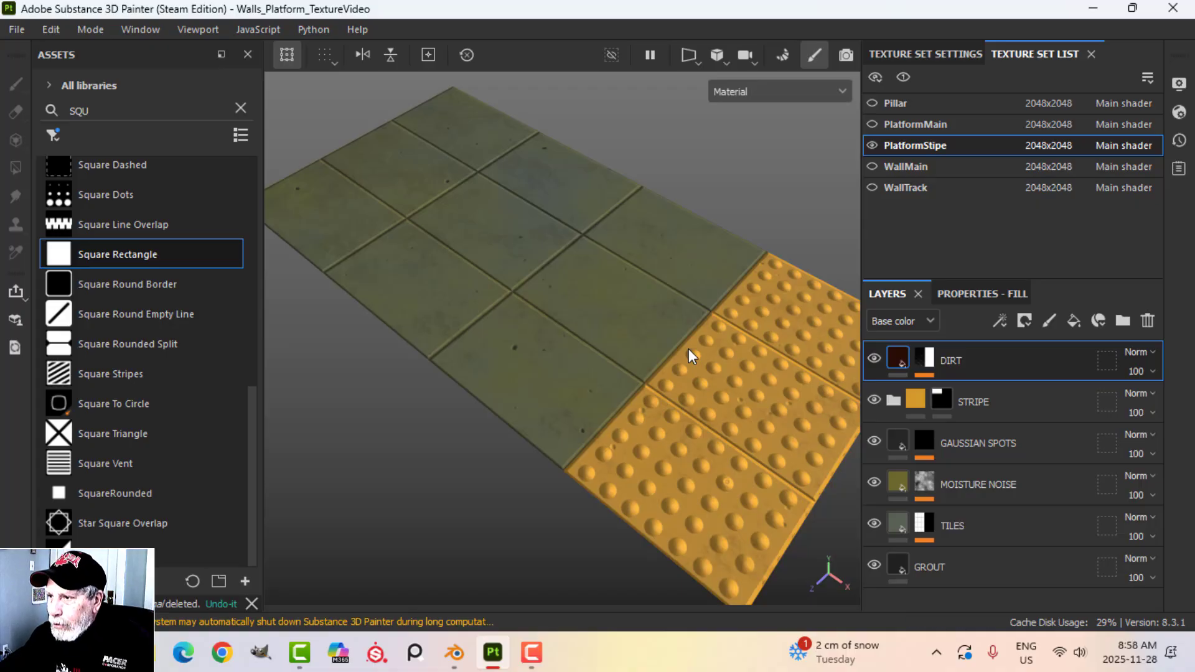
{"action": "left_click_drag", "start_coordinate": [689, 356], "coordinate": [657, 355], "text": "alt"}
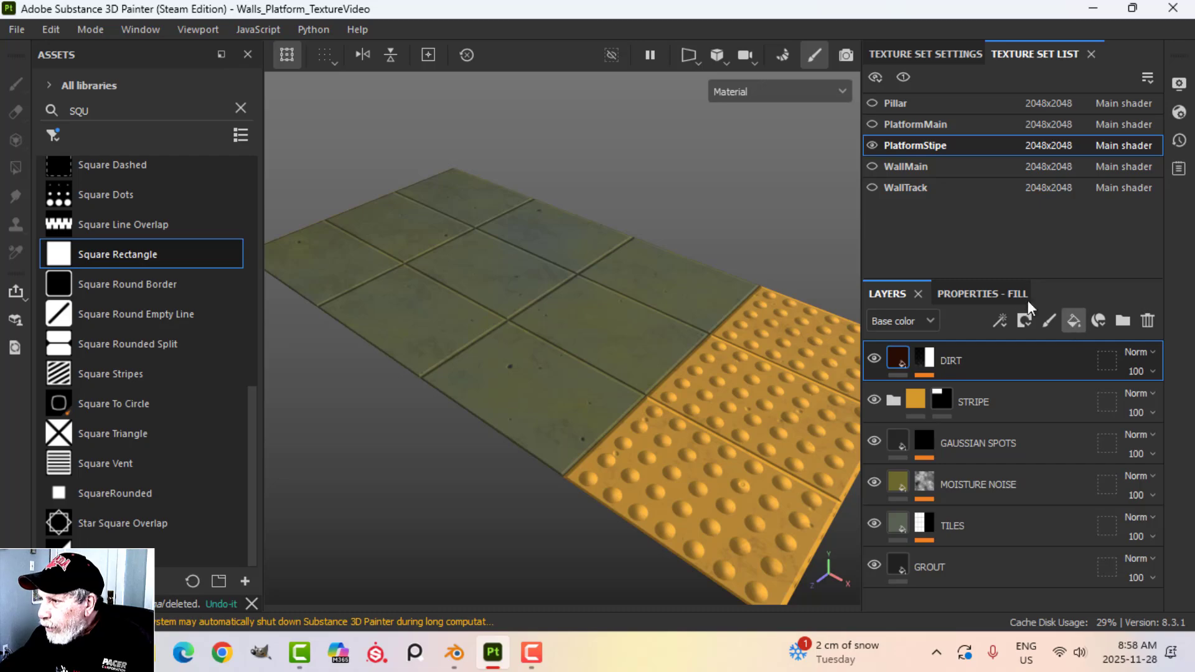
{"action": "left_click", "coordinate": [991, 289]}
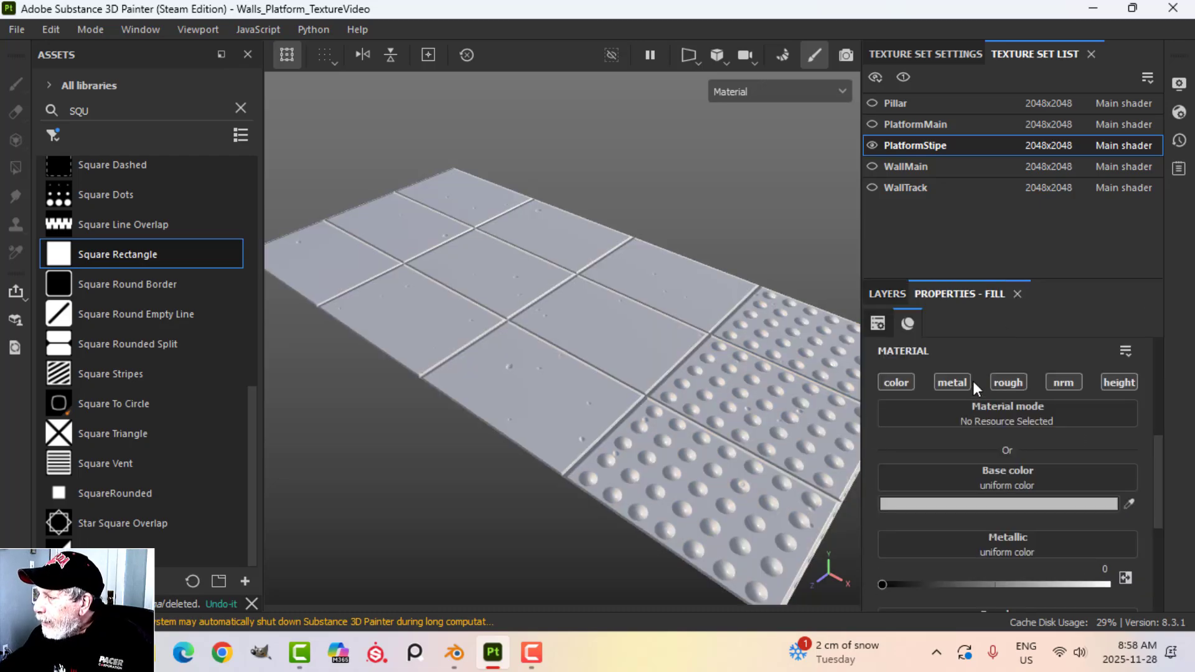
{"action": "left_click", "coordinate": [1108, 382]}
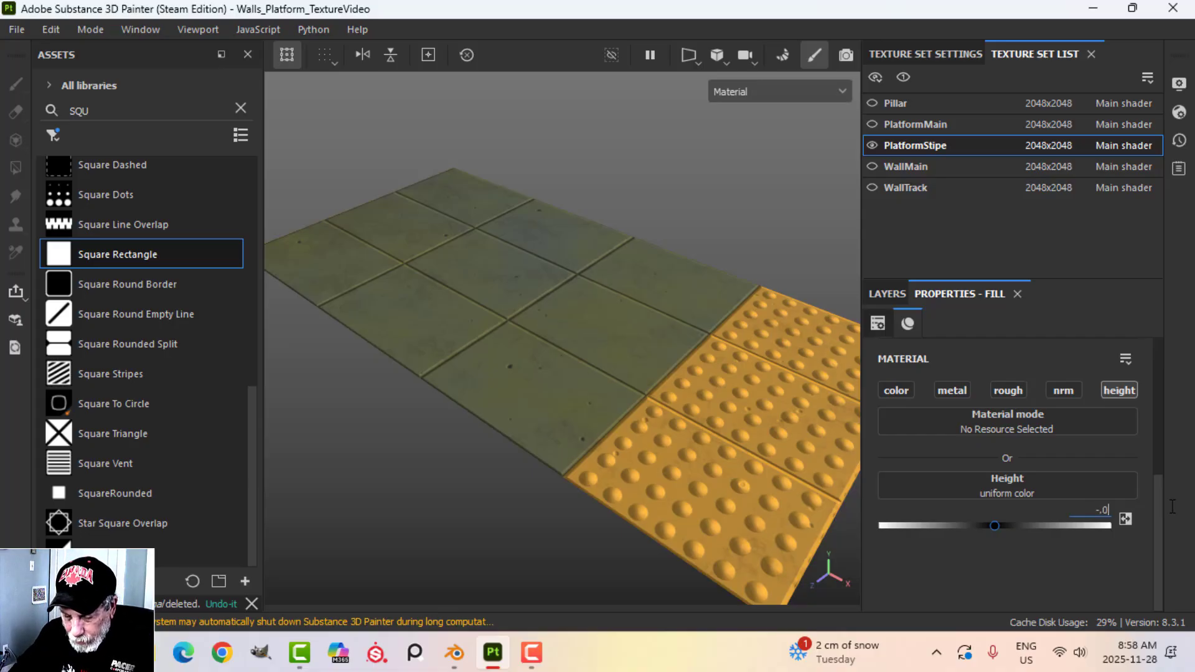
{"action": "key", "text": "Return"}
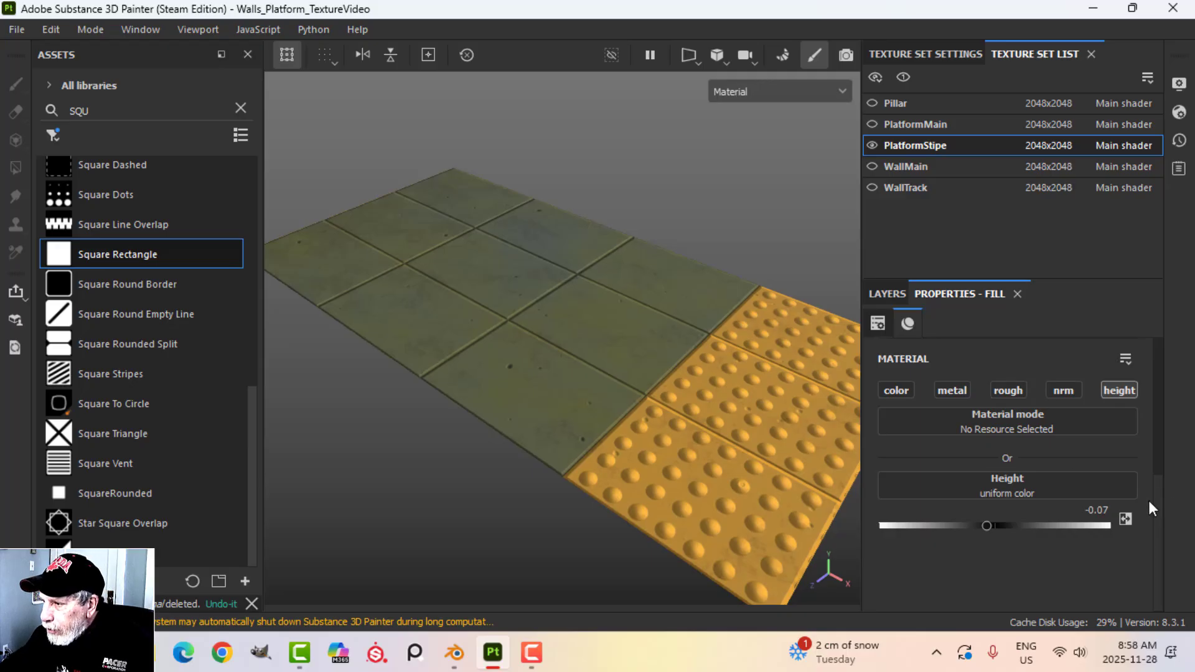
Add a black mask with a fill effect to the new height-only layer
{"action": "left_click", "coordinate": [880, 293]}
{"action": "left_click", "coordinate": [1024, 321]}
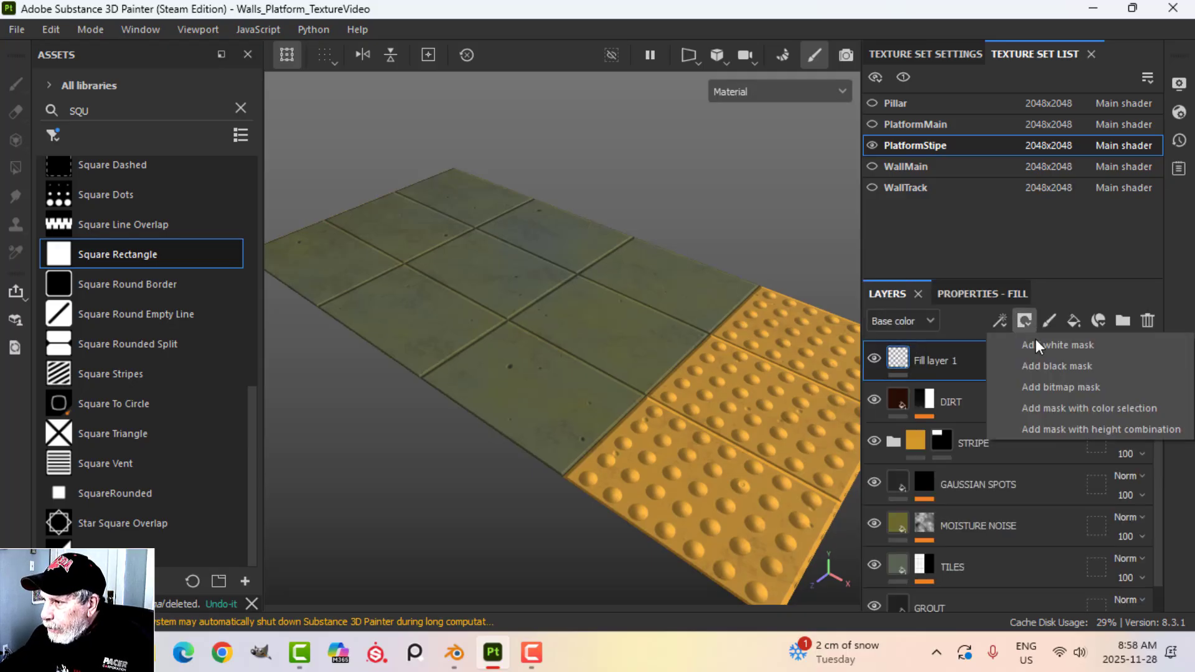
{"action": "left_click", "coordinate": [1039, 353]}
{"action": "left_click", "coordinate": [999, 318]}
{"action": "left_click", "coordinate": [1034, 386]}
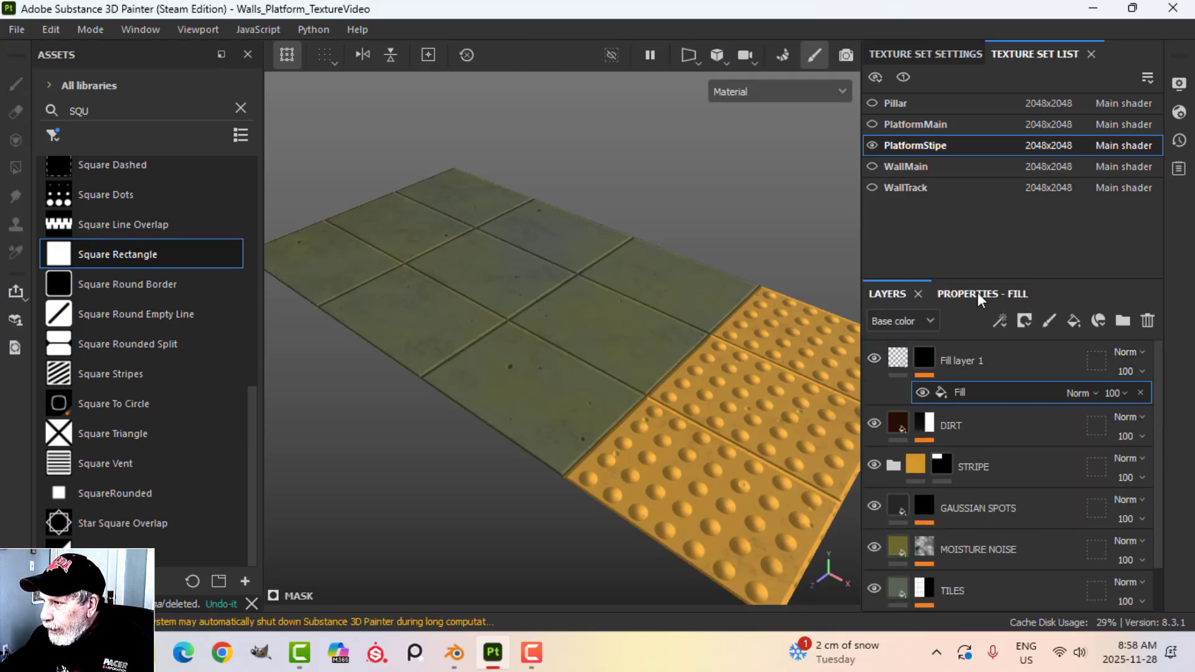
Assign the Grunge Concrete Wall texture to the mask's fill and check the surface relief on the tiles up close
{"action": "left_click", "coordinate": [977, 293]}
{"action": "left_click", "coordinate": [1022, 420]}
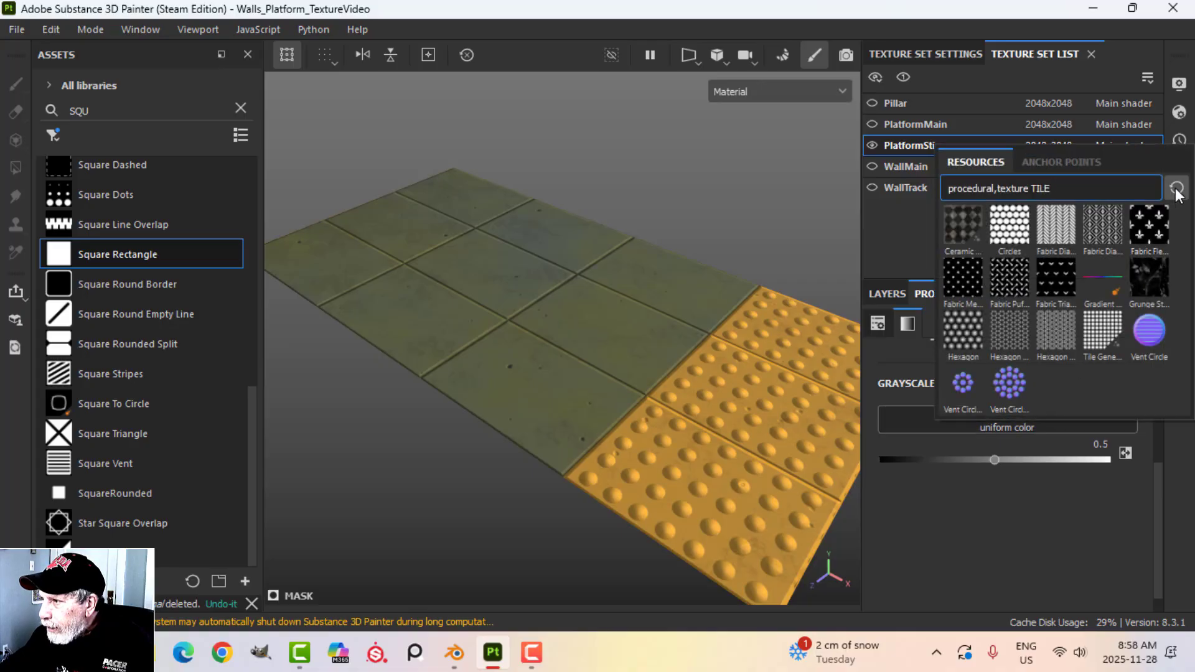
{"action": "left_click", "coordinate": [1176, 190]}
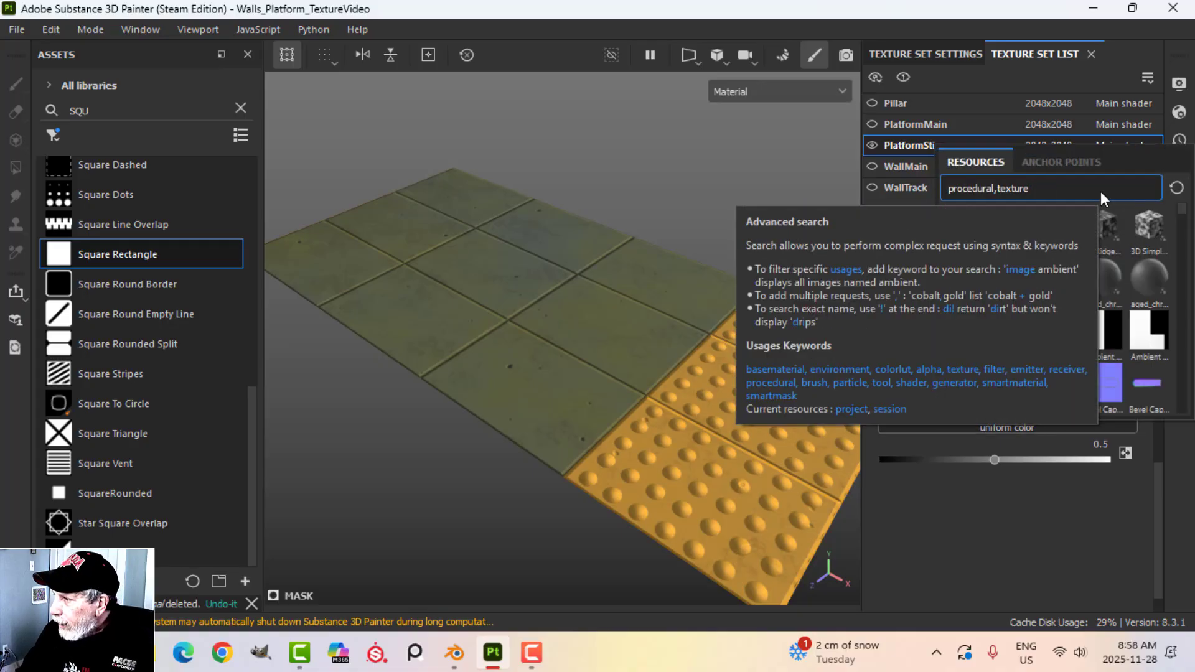
{"action": "type", "text": "GRUNGE CONCRET"}
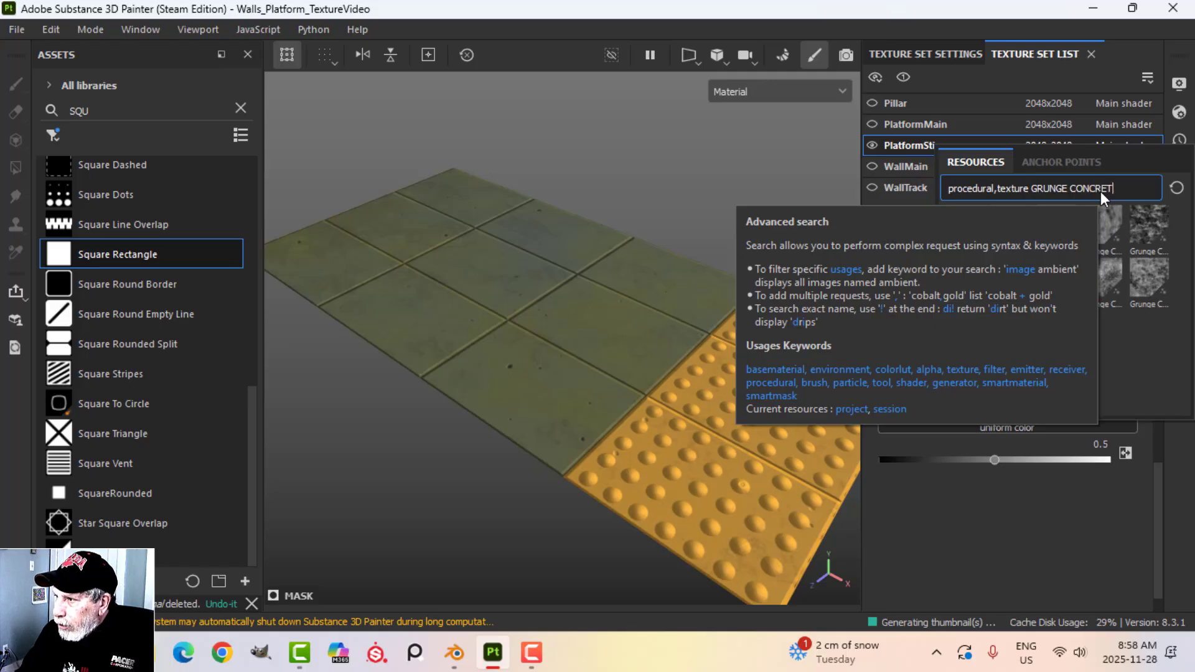
{"action": "type", "text": "E WALL"}
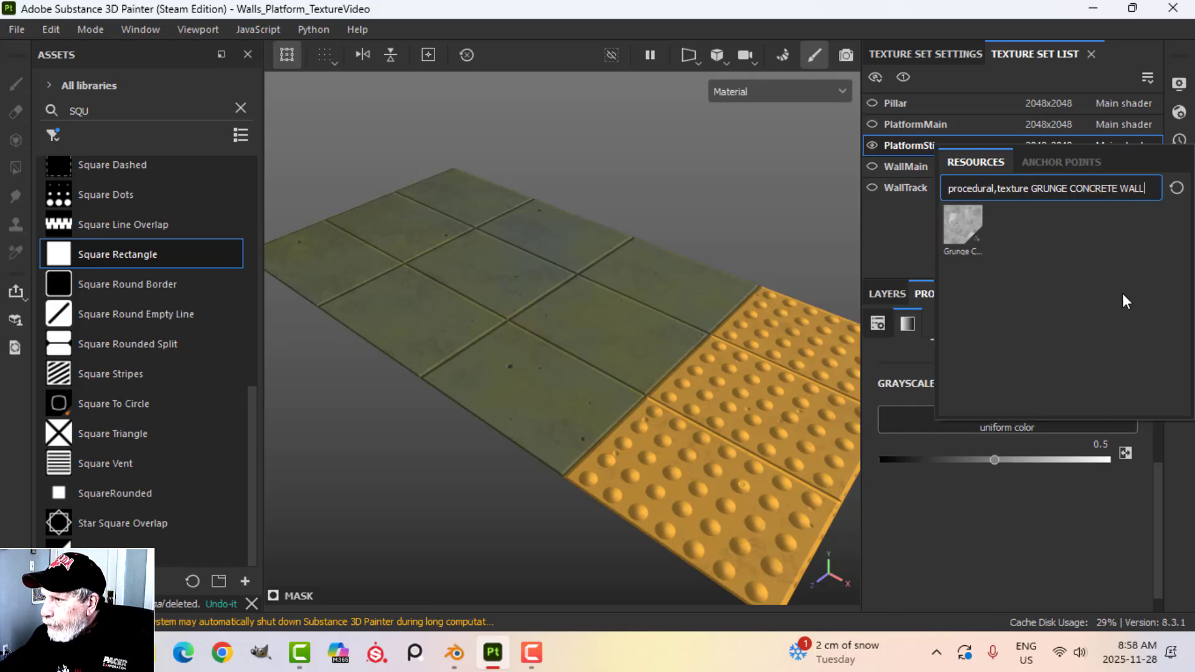
{"action": "left_click", "coordinate": [960, 222]}
{"action": "scroll", "coordinate": [546, 353], "scroll_direction": "up", "scroll_amount": 5}
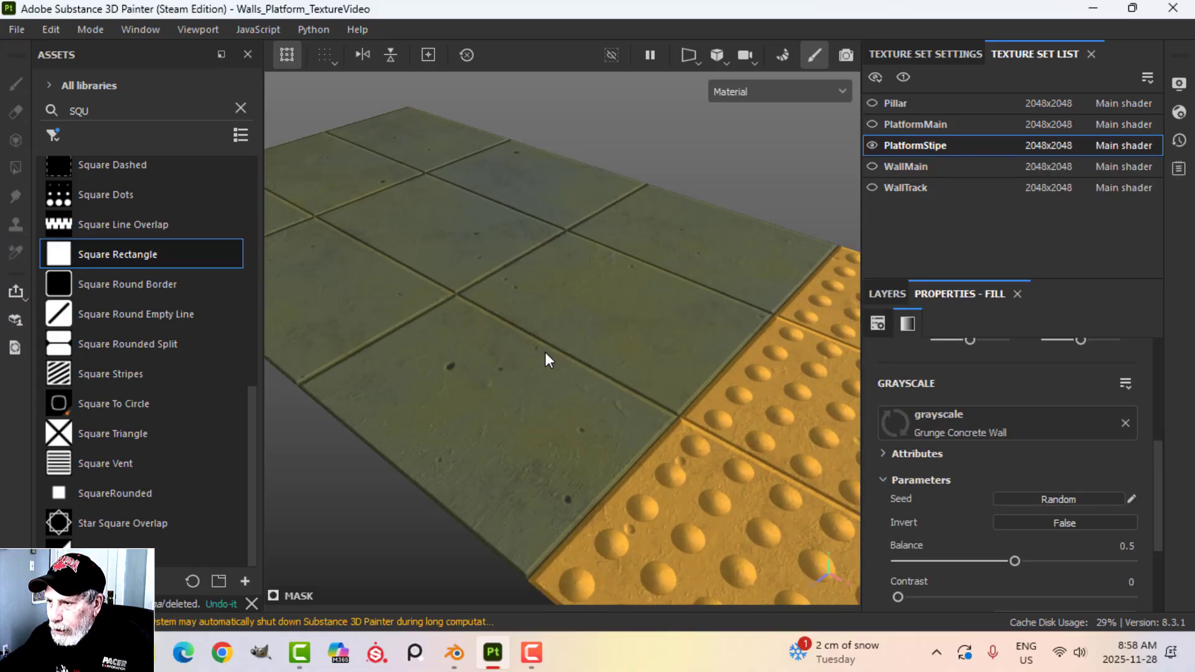
{"action": "middle_click_drag", "start_coordinate": [546, 356], "coordinate": [583, 271], "text": "alt"}
{"action": "scroll", "coordinate": [558, 306], "scroll_direction": "up", "scroll_amount": 3}
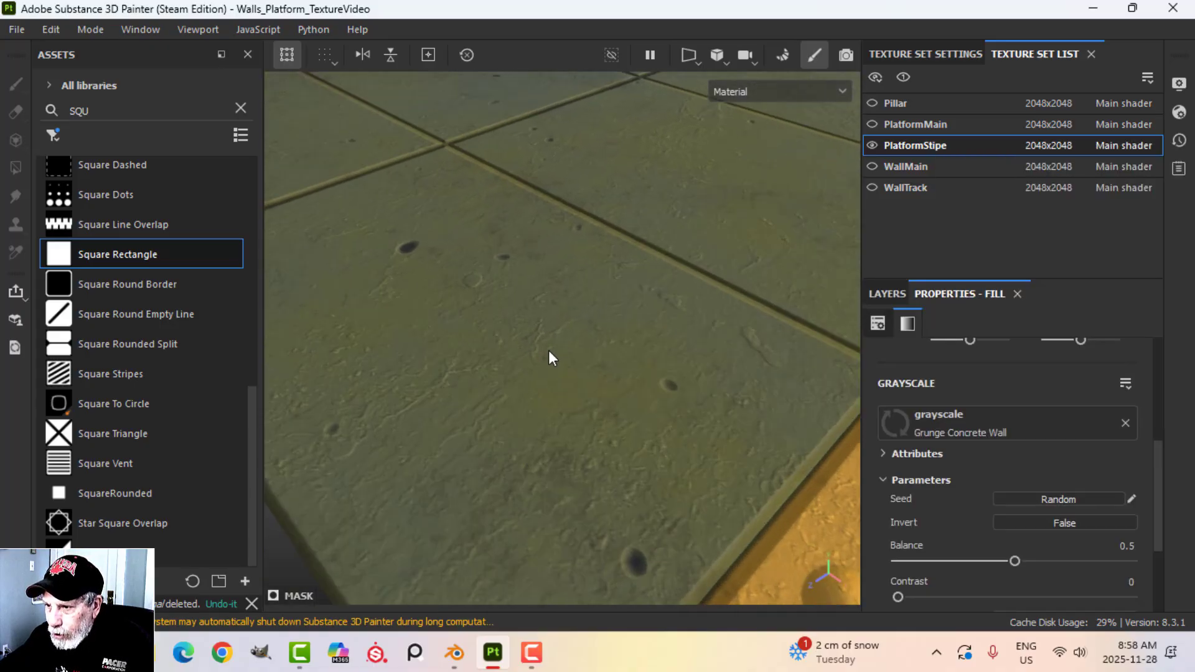
Set the Grunge Concrete Wall mask texture's balance to 0.25 and contrast to 0.5
{"action": "middle_click_drag", "start_coordinate": [486, 356], "coordinate": [518, 282], "text": "alt"}
{"action": "middle_click_drag", "start_coordinate": [630, 370], "coordinate": [641, 323]}
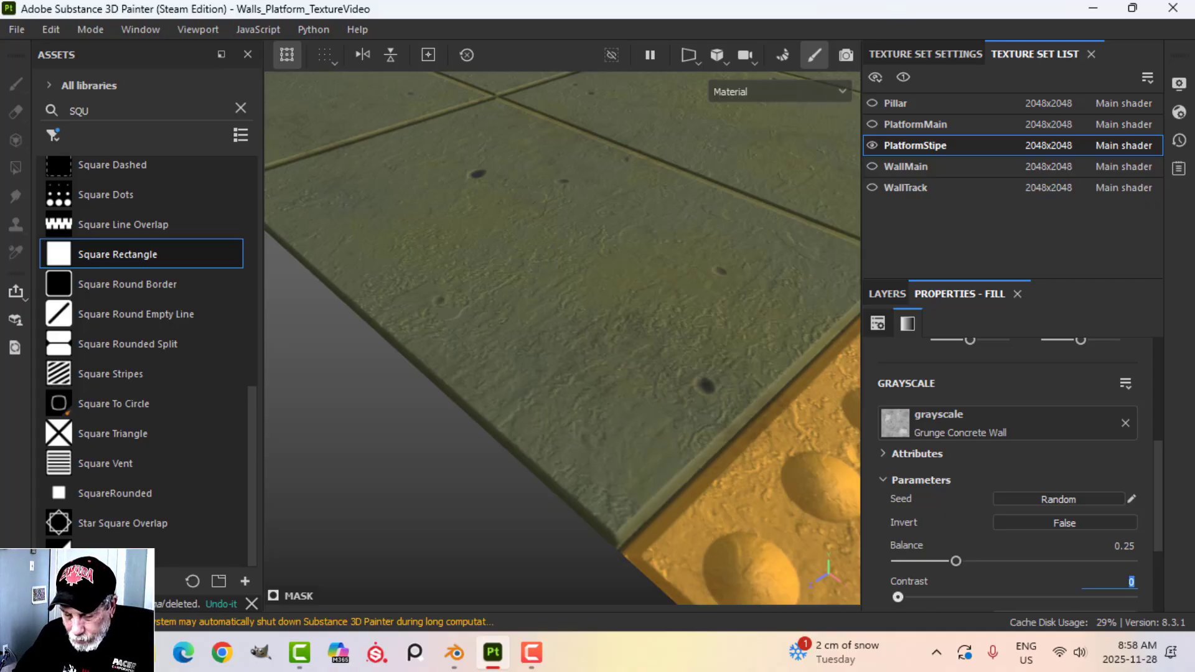
{"action": "key", "text": "Return"}
{"action": "scroll", "coordinate": [576, 335], "scroll_direction": "up", "scroll_amount": 3}
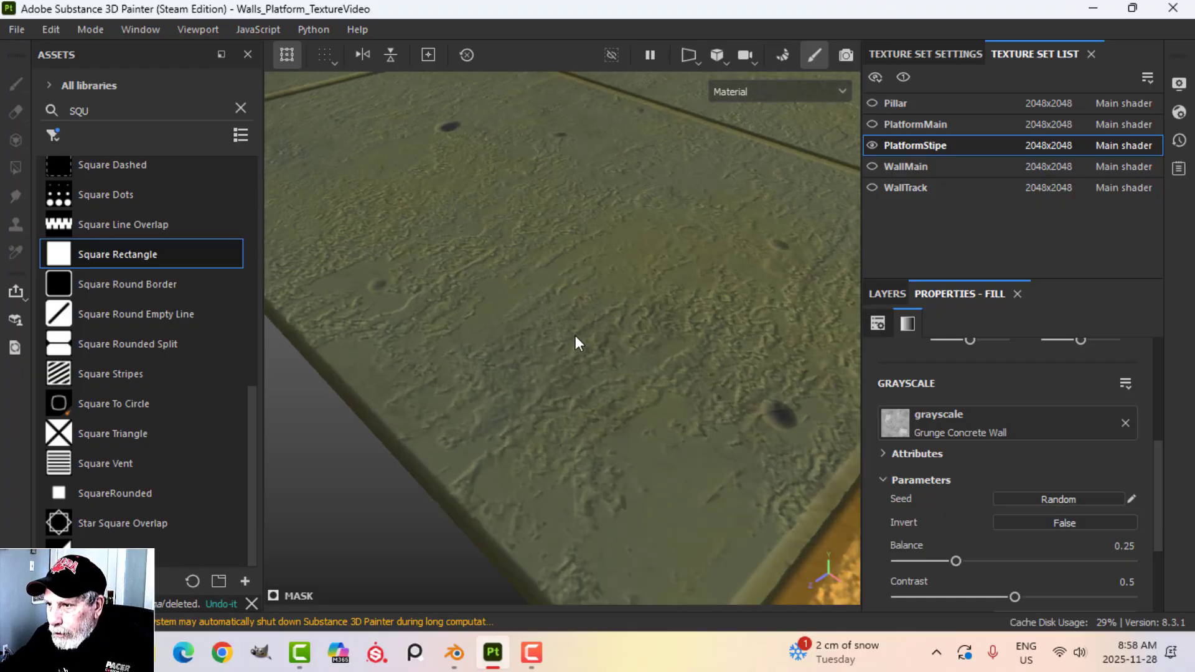
{"action": "scroll", "coordinate": [551, 339], "scroll_direction": "down", "scroll_amount": 4}
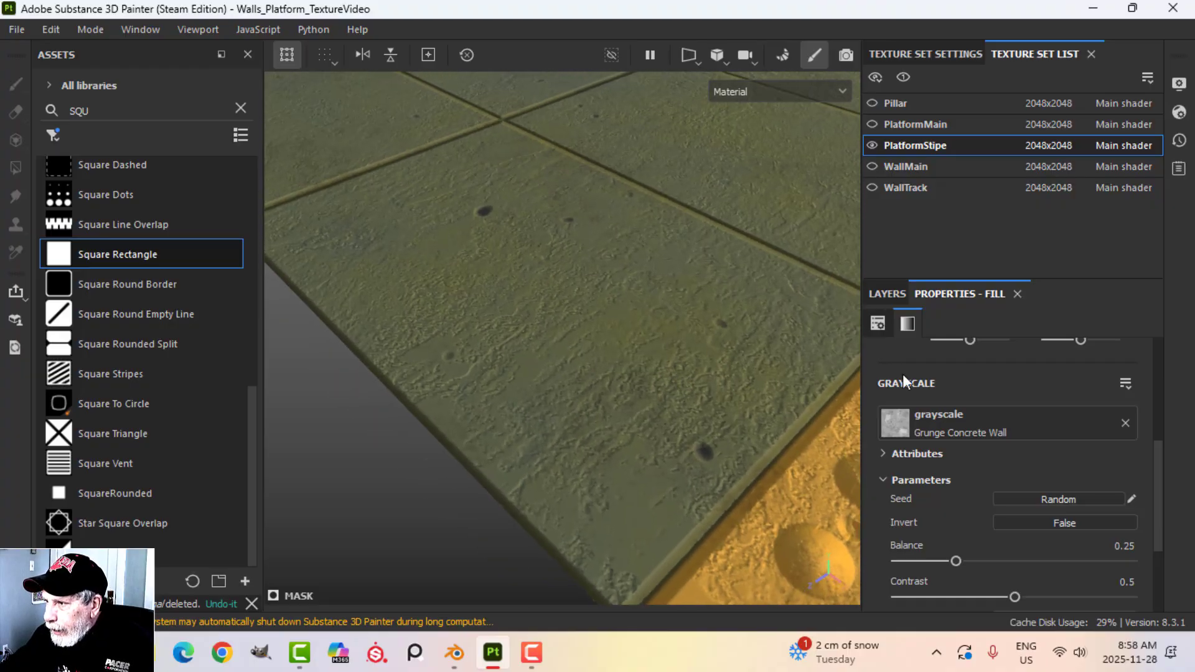
Set the UV tiling of the Grunge Concrete Wall fill to 0.5
{"action": "scroll", "coordinate": [973, 416], "scroll_direction": "up", "scroll_amount": 2}
{"action": "scroll", "coordinate": [972, 416], "scroll_direction": "up", "scroll_amount": 3}
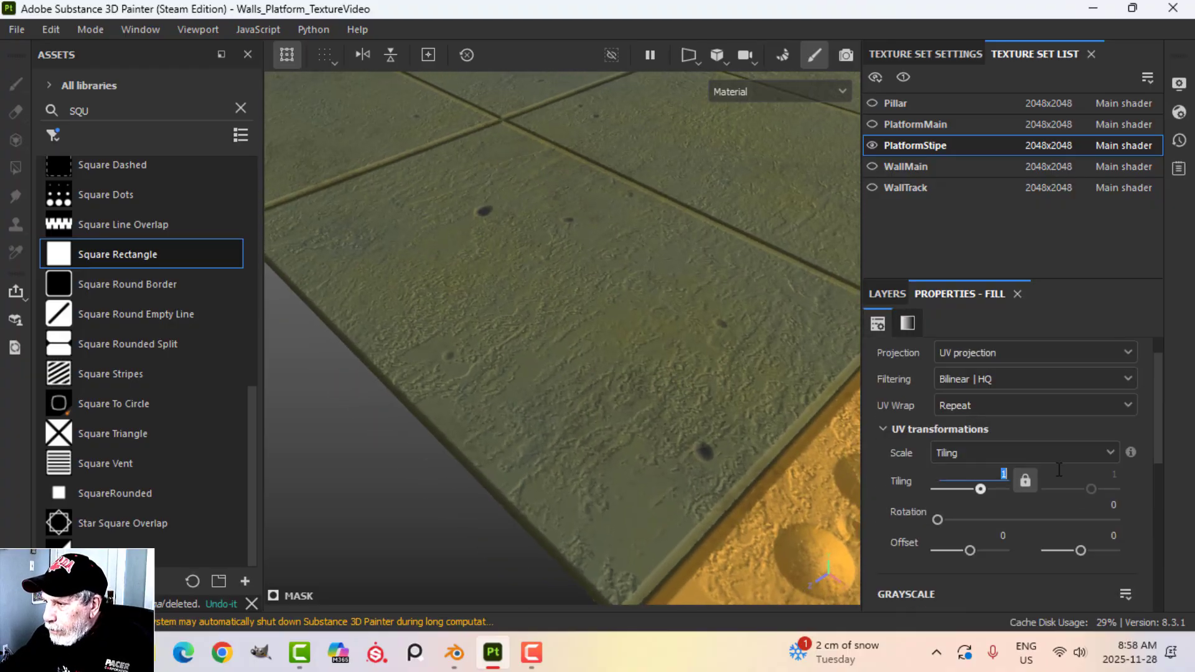
{"action": "type", "text": ".5"}
{"action": "key", "text": "Return"}
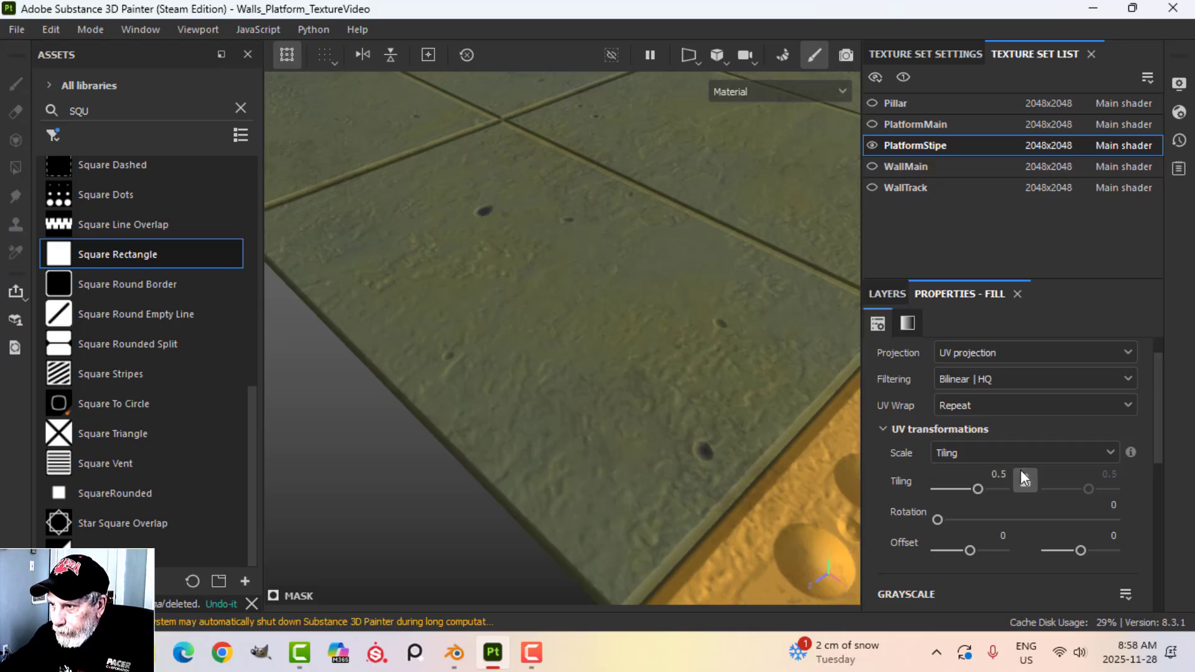
Examine the concrete relief across the tiles and the yellow dotted stripe from several angles and distances
{"action": "scroll", "coordinate": [601, 355], "scroll_direction": "down", "scroll_amount": 4}
{"action": "middle_click_drag", "start_coordinate": [606, 360], "coordinate": [592, 344], "text": "alt"}
{"action": "left_click_drag", "start_coordinate": [592, 344], "coordinate": [711, 353], "text": "alt"}
{"action": "middle_click_drag", "start_coordinate": [712, 352], "coordinate": [718, 331], "text": "alt"}
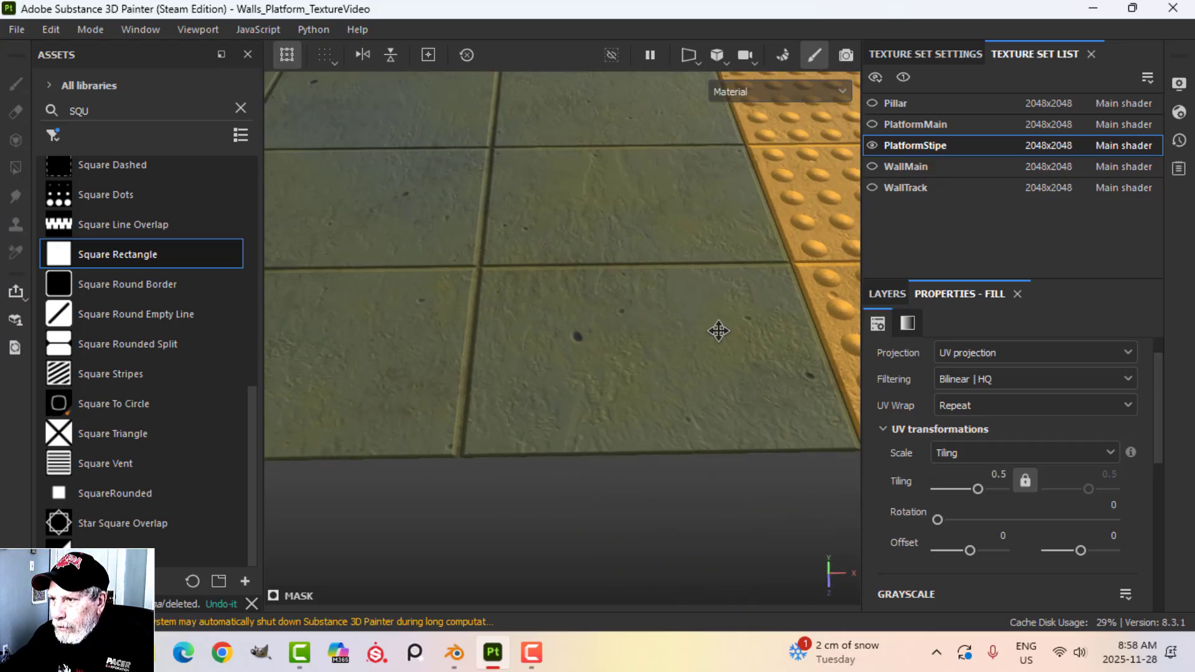
{"action": "left_click_drag", "start_coordinate": [529, 336], "coordinate": [556, 336], "text": "alt"}
{"action": "scroll", "coordinate": [640, 322], "scroll_direction": "down", "scroll_amount": 3}
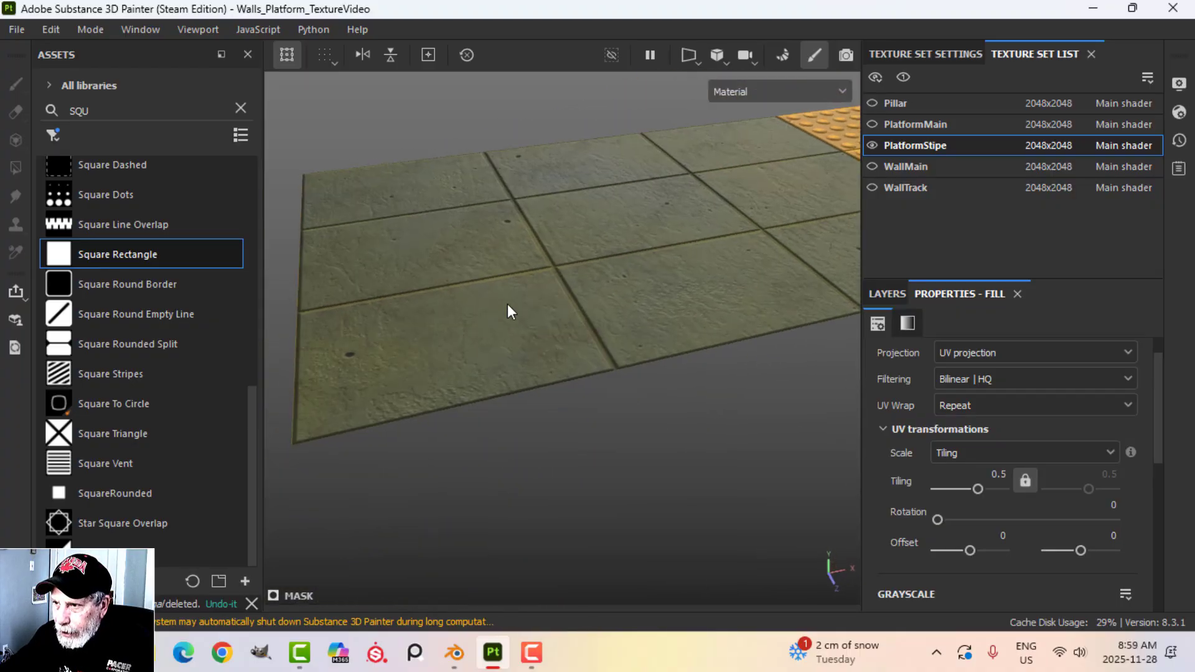
{"action": "mouse_move", "coordinate": [506, 305]}
{"action": "left_mouse_down", "text": "alt"}
{"action": "mouse_move", "coordinate": [529, 334]}
{"action": "mouse_move", "coordinate": [507, 318]}
{"action": "left_mouse_up", "text": "alt"}
{"action": "middle_click_drag", "start_coordinate": [507, 318], "coordinate": [515, 374], "text": "alt"}
{"action": "left_click_drag", "start_coordinate": [560, 373], "coordinate": [496, 349], "text": "alt"}
{"action": "right_click_drag", "start_coordinate": [496, 349], "coordinate": [793, 353], "text": "alt"}
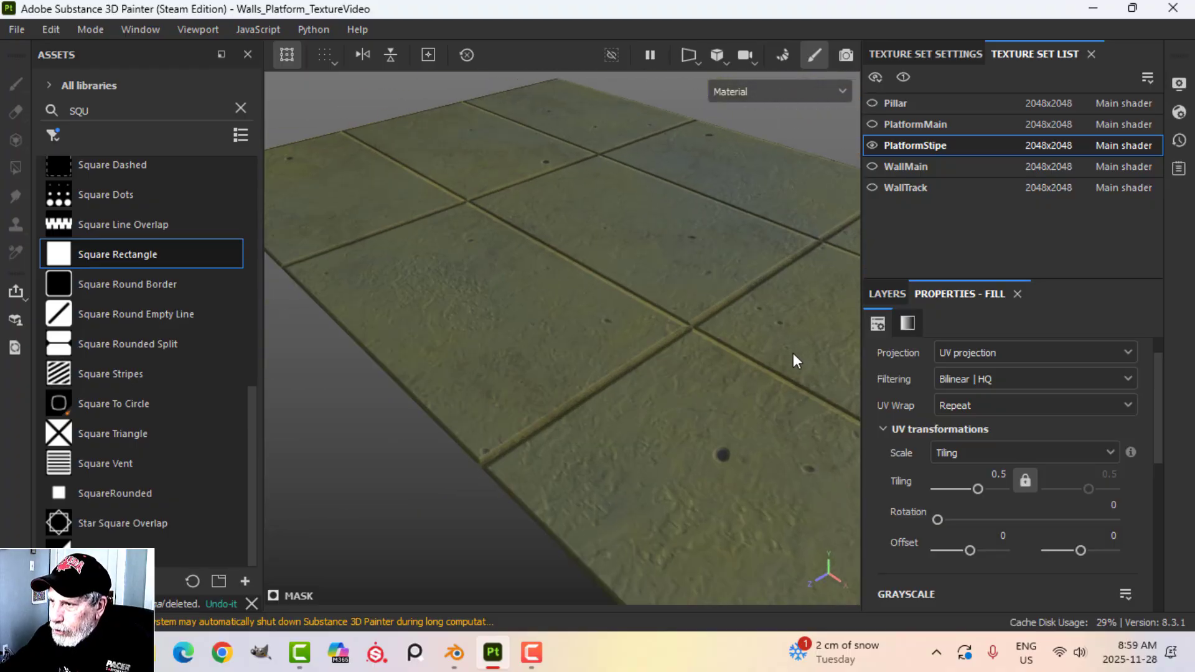
{"action": "middle_click_drag", "start_coordinate": [793, 353], "coordinate": [529, 355], "text": "alt"}
{"action": "right_click_drag", "start_coordinate": [529, 354], "coordinate": [649, 378], "text": "alt"}
{"action": "scroll", "coordinate": [592, 409], "scroll_direction": "down", "scroll_amount": 5}
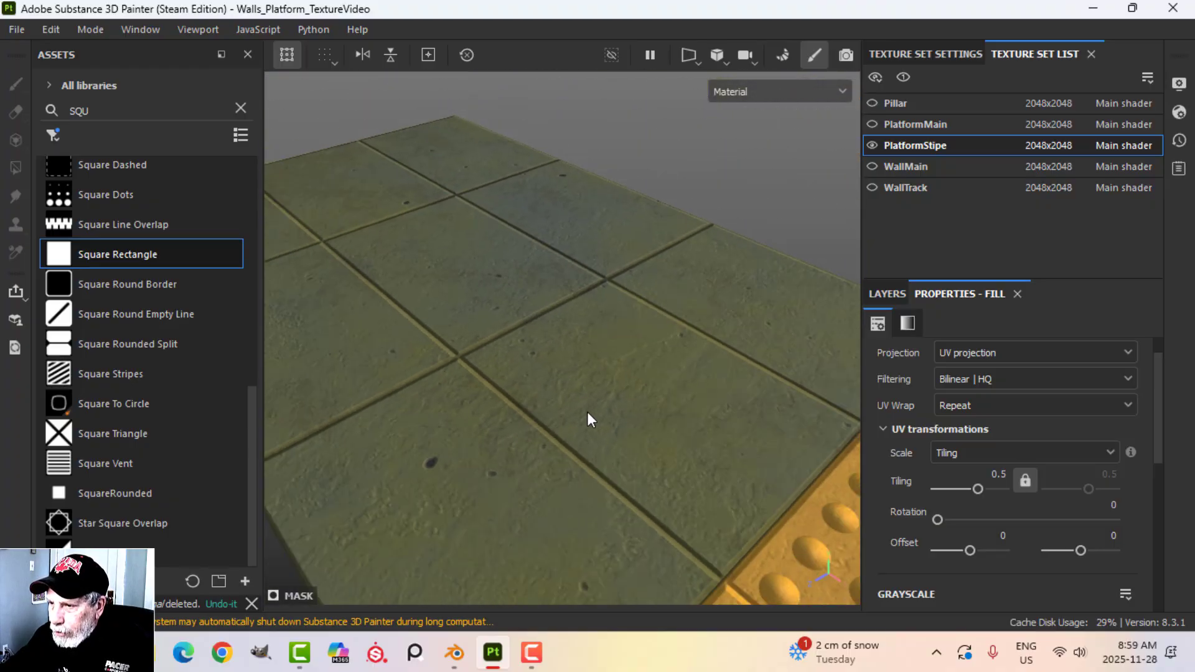
{"action": "middle_click_drag", "start_coordinate": [632, 420], "coordinate": [461, 266], "text": "alt"}
{"action": "mouse_move", "coordinate": [495, 313]}
{"action": "left_mouse_down", "text": "alt"}
{"action": "mouse_move", "coordinate": [488, 285]}
{"action": "mouse_move", "coordinate": [636, 379]}
{"action": "mouse_move", "coordinate": [419, 305]}
{"action": "mouse_move", "coordinate": [482, 323]}
{"action": "left_mouse_up", "text": "alt"}
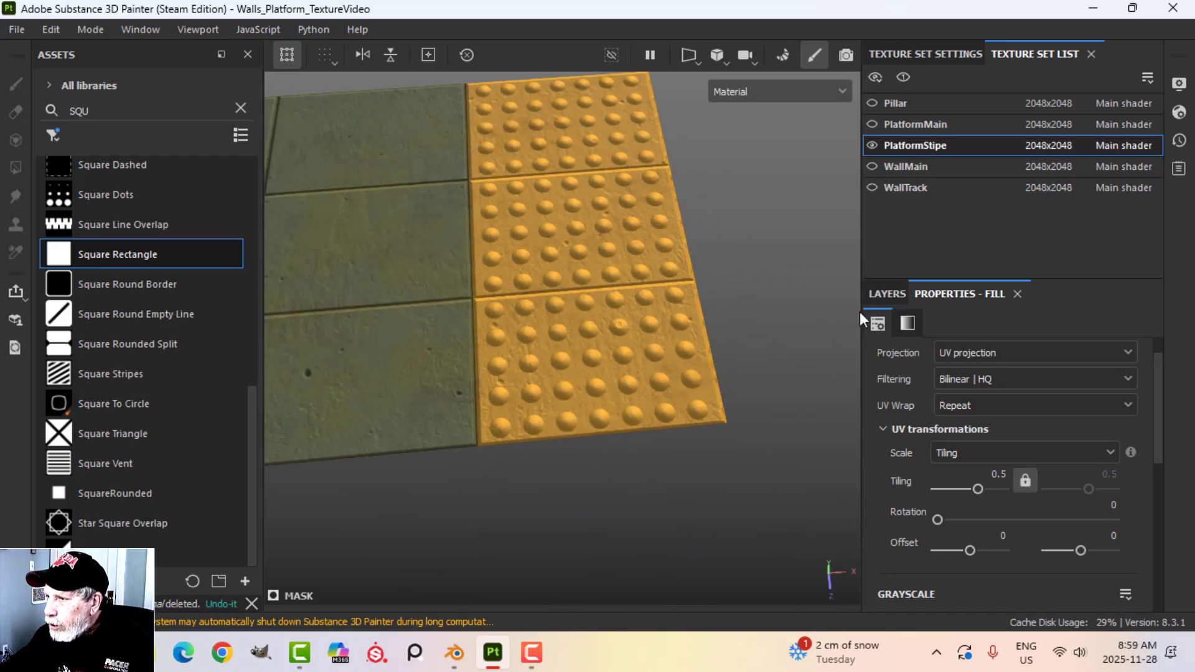
Rename the height-only fill layer above DIRT as GRUNGE CONCRETE WALL
{"action": "left_click", "coordinate": [888, 294]}
{"action": "double_click", "coordinate": [966, 357]}
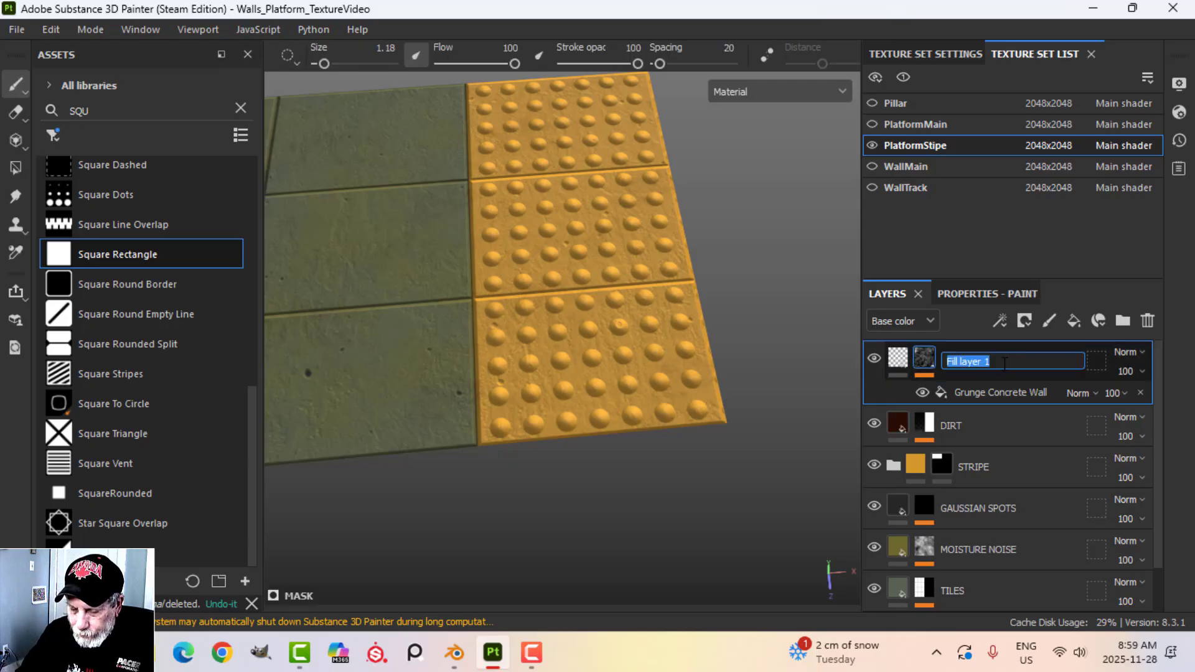
{"action": "key", "text": "Caps_Lock"}
{"action": "key", "text": "Caps_Lock"}
{"action": "type", "text": "GREUN"}
{"action": "key", "text": "BackSpace"}
{"action": "key", "text": "BackSpace"}
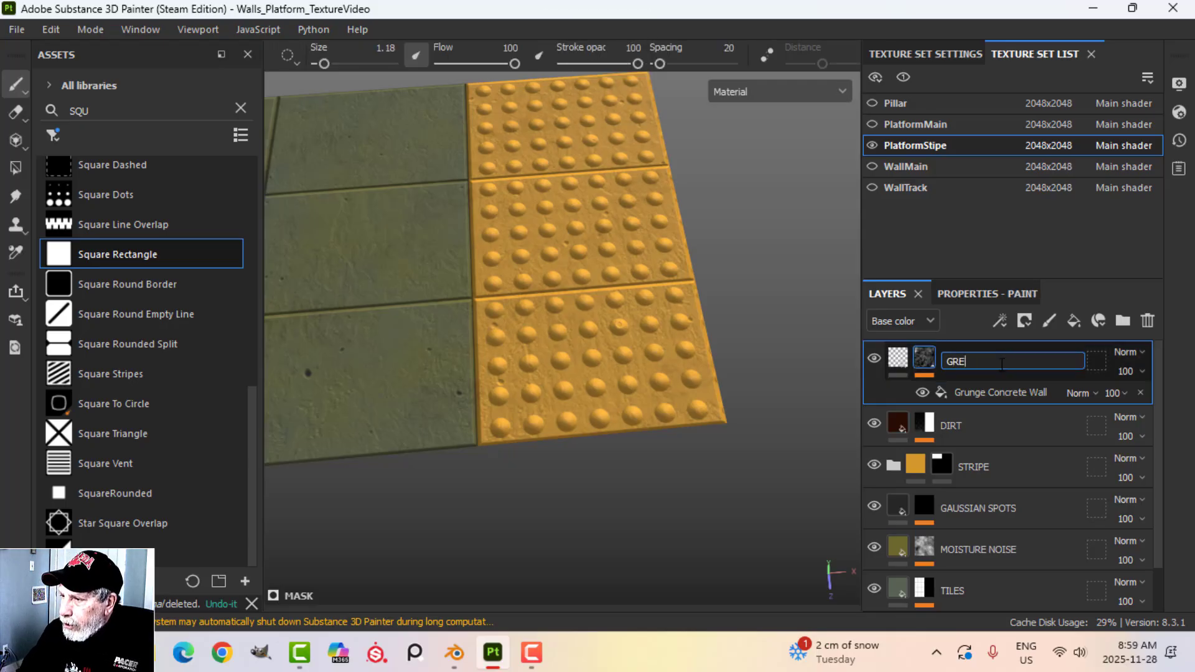
{"action": "type", "text": "NGE CONCRETE WALL"}
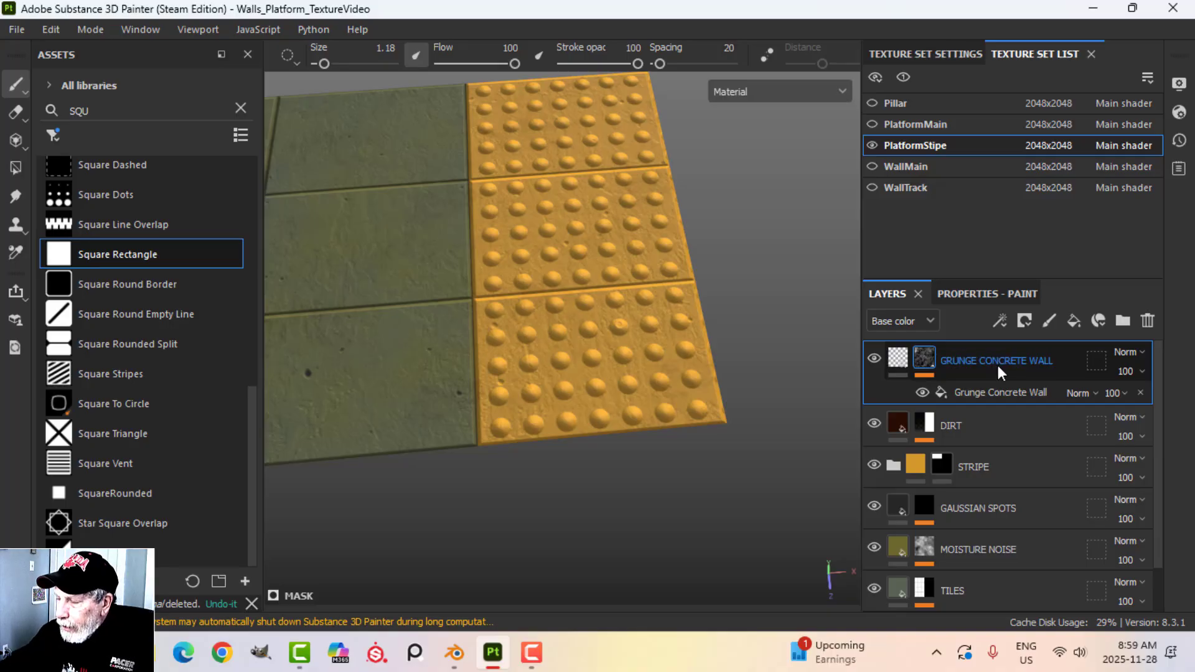
{"action": "key", "text": "Return"}
Add a paint effect above the Grunge Concrete Wall fill in the mask and enlarge the square brush to 10.5 for the stripe column
{"action": "left_click", "coordinate": [974, 390]}
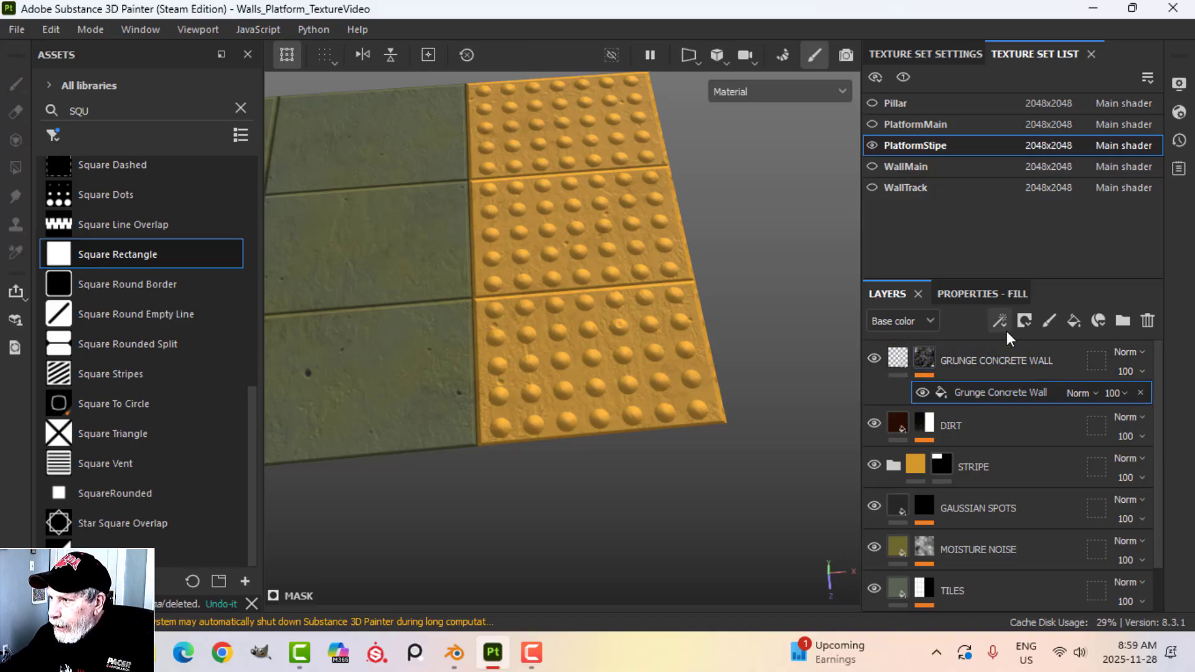
{"action": "left_click", "coordinate": [1024, 321]}
{"action": "left_click", "coordinate": [1027, 366]}
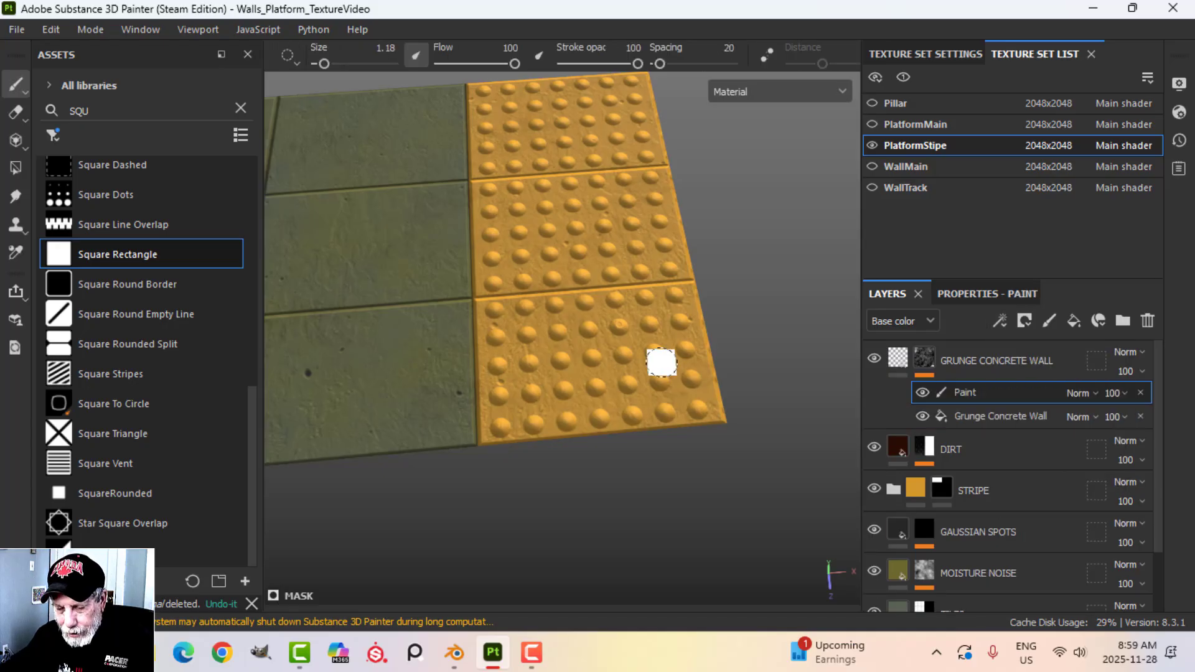
{"action": "key", "text": "F6"}
{"action": "left_click_drag", "start_coordinate": [636, 256], "coordinate": [619, 339], "text": "alt+shift"}
{"action": "middle_click_drag", "start_coordinate": [605, 328], "coordinate": [618, 411], "text": "alt"}
{"action": "right_click_drag", "start_coordinate": [687, 309], "coordinate": [753, 309], "text": "ctrl"}
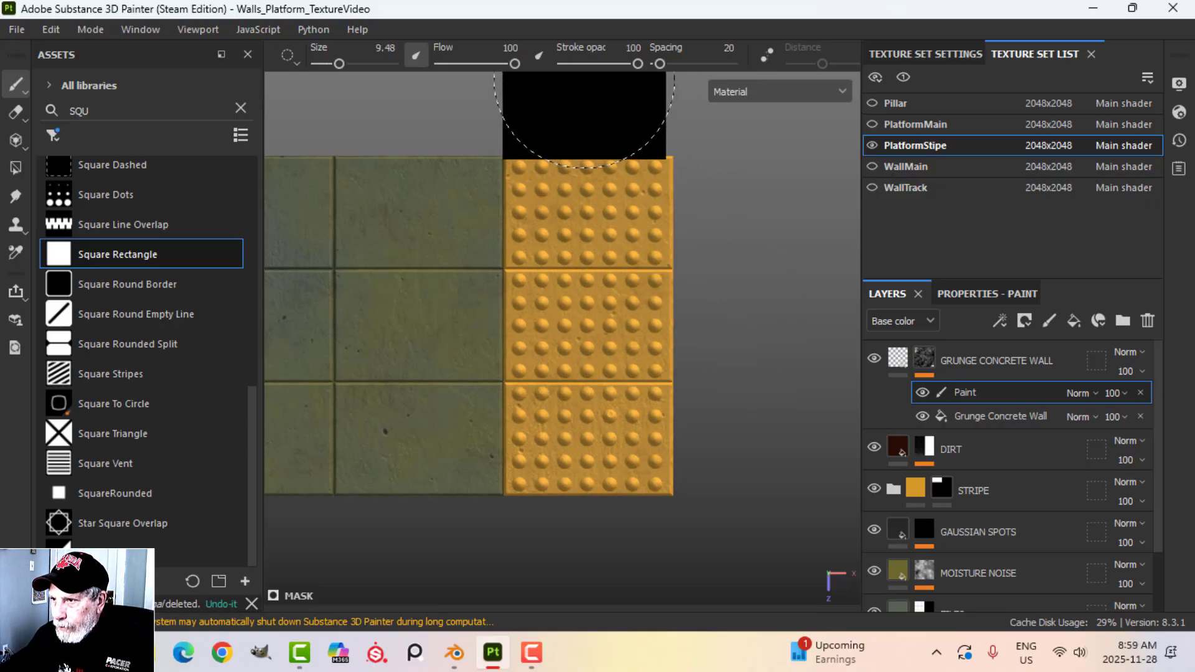
{"action": "right_click_drag", "start_coordinate": [584, 77], "coordinate": [589, 74], "text": "ctrl"}
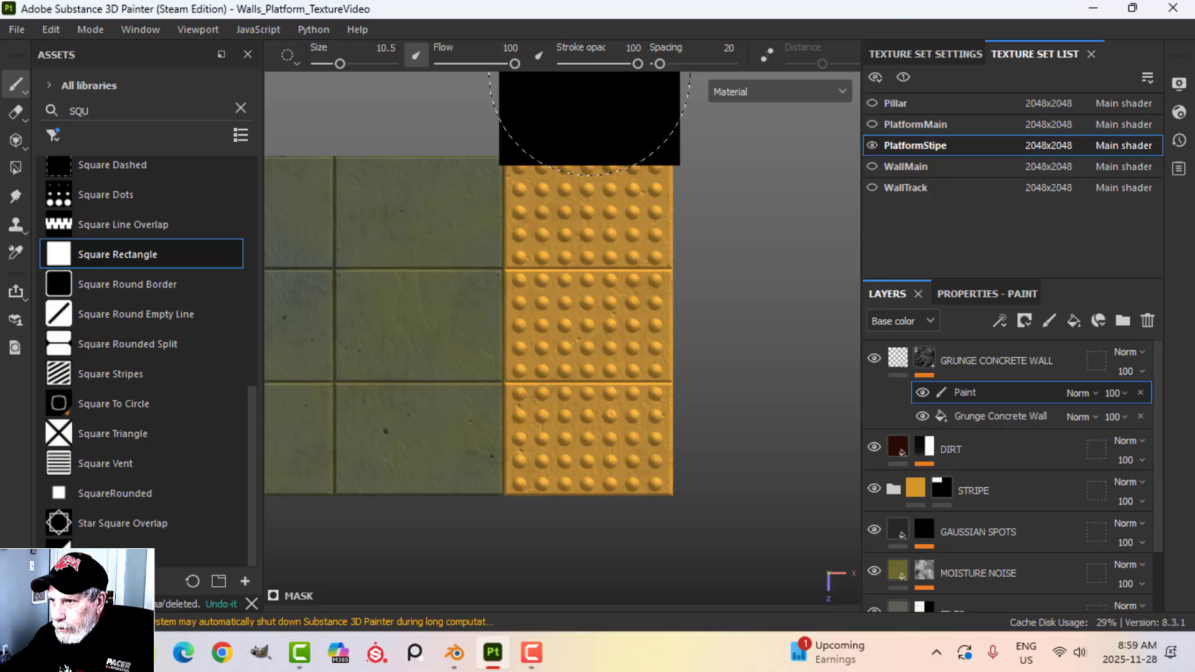
Paint a straight black stroke down the yellow stripe column in the mask to remove the concrete relief there
{"action": "scroll", "coordinate": [624, 194], "scroll_direction": "down", "scroll_amount": 1}
{"action": "middle_click_drag", "start_coordinate": [617, 204], "coordinate": [617, 228], "text": "alt"}
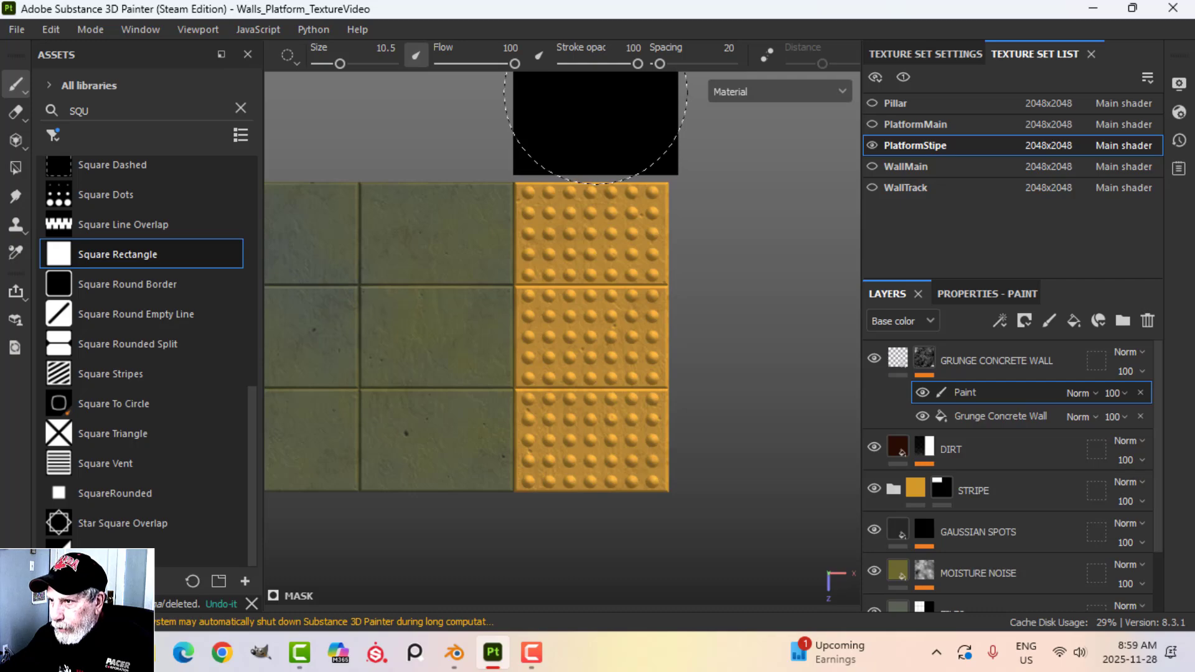
{"action": "key", "text": "ctrl+shift"}
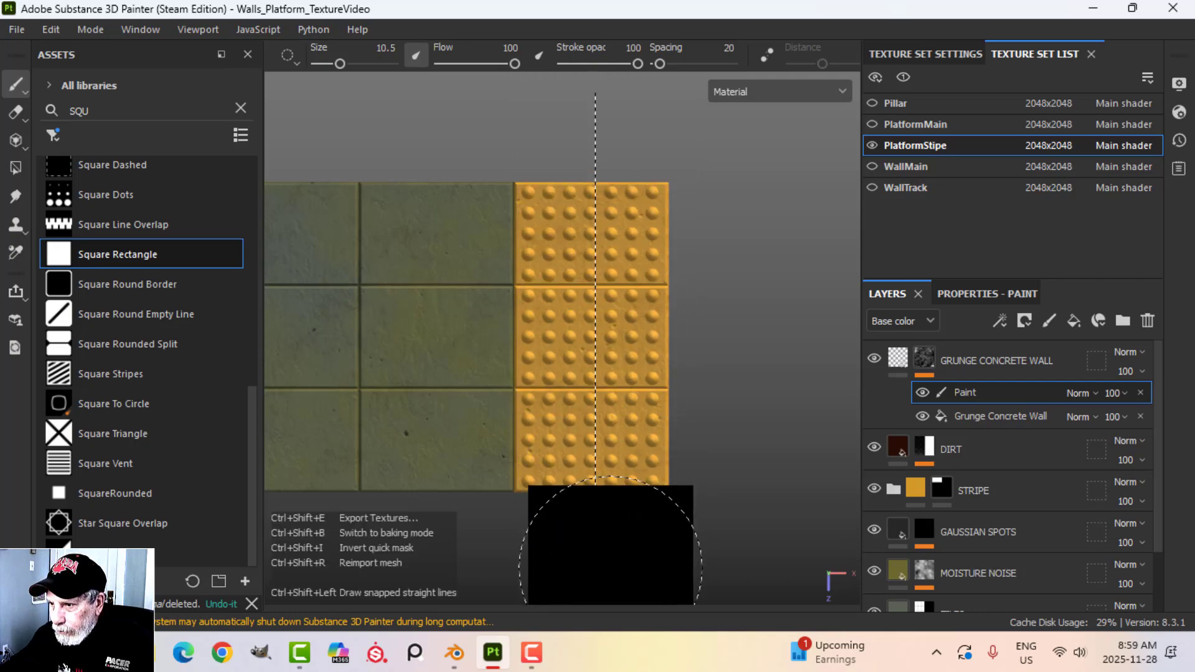
{"action": "scroll", "coordinate": [660, 498], "scroll_direction": "up", "scroll_amount": 5}
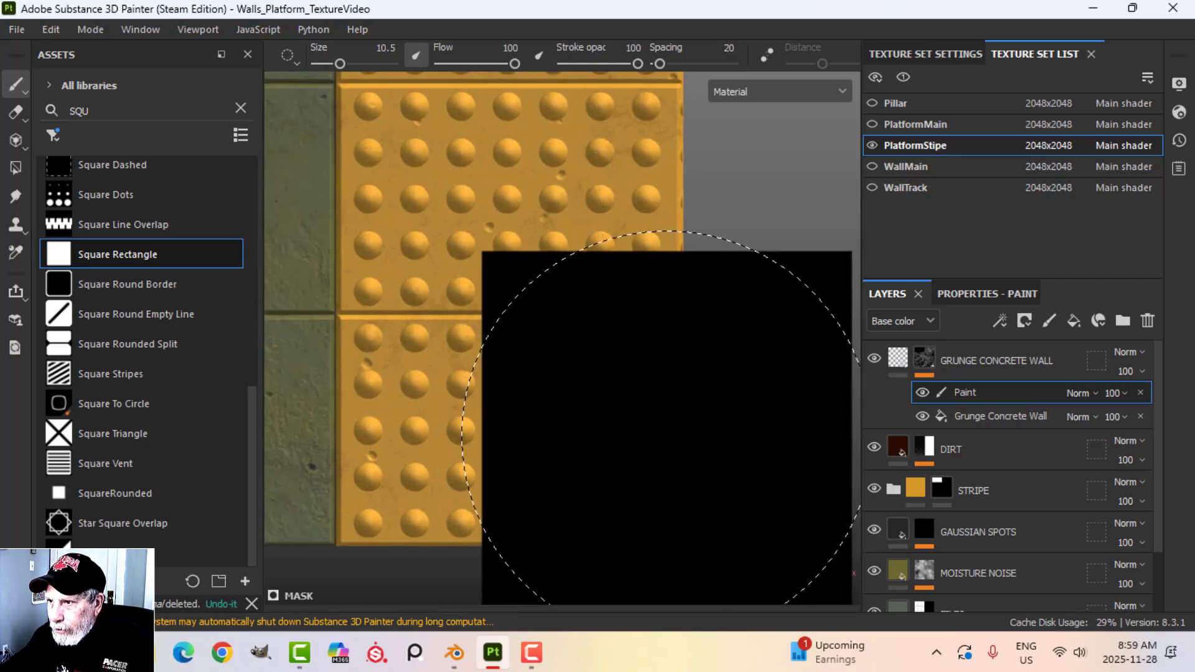
{"action": "right_click_drag", "start_coordinate": [665, 427], "coordinate": [606, 427], "text": "ctrl"}
{"action": "key", "text": "x"}
{"action": "mouse_move", "coordinate": [747, 420]}
{"action": "left_mouse_down", "text": "alt"}
{"action": "mouse_move", "coordinate": [566, 334]}
{"action": "mouse_move", "coordinate": [776, 334]}
{"action": "mouse_move", "coordinate": [686, 459]}
{"action": "mouse_move", "coordinate": [594, 402]}
{"action": "mouse_move", "coordinate": [638, 433]}
{"action": "mouse_move", "coordinate": [693, 354]}
{"action": "mouse_move", "coordinate": [633, 430]}
{"action": "mouse_move", "coordinate": [459, 400]}
{"action": "left_mouse_up", "text": "alt"}
{"action": "scroll", "coordinate": [766, 397], "scroll_direction": "down", "scroll_amount": 2}
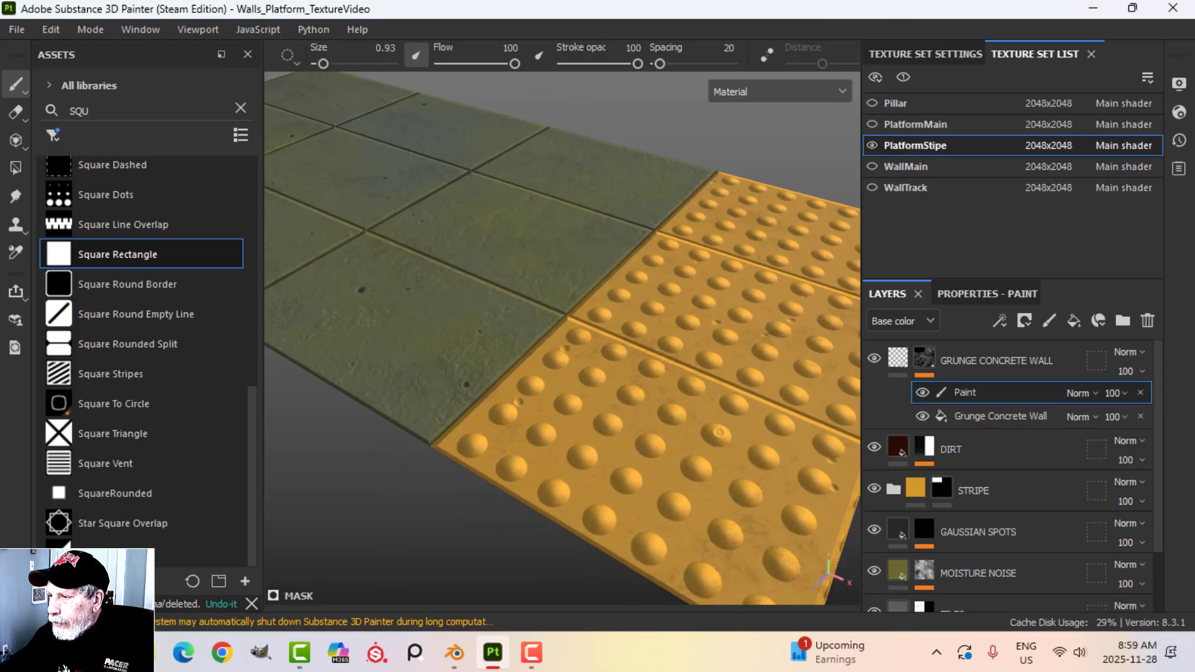
Group all layers from GRUNGE CONCRETE WALL down to GROUT into one folder
{"action": "left_click", "coordinate": [881, 361]}
{"action": "scroll", "coordinate": [633, 384], "scroll_direction": "down", "scroll_amount": 6}
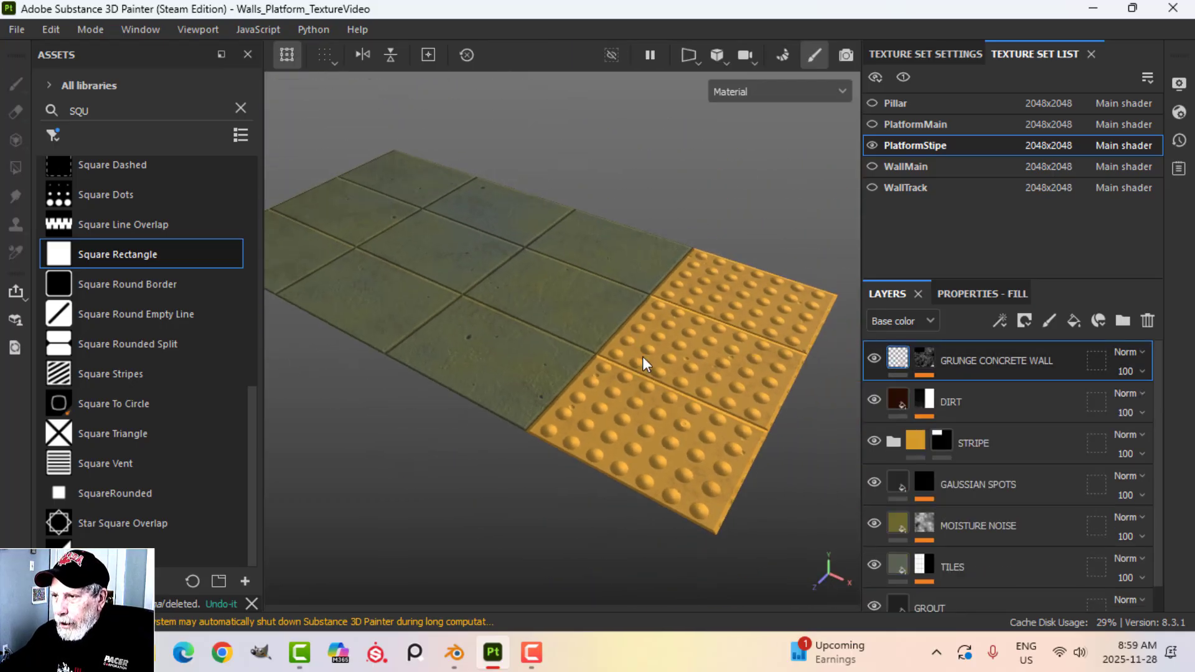
{"action": "left_click_drag", "start_coordinate": [653, 368], "coordinate": [596, 388], "text": "alt"}
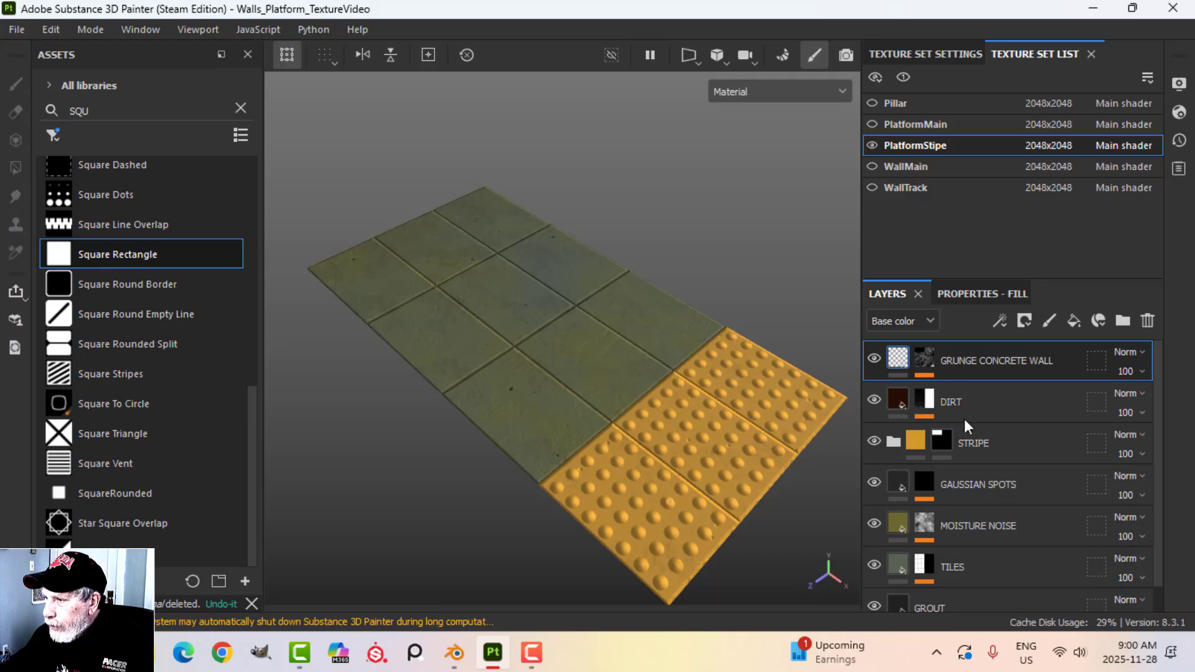
{"action": "scroll", "coordinate": [973, 362], "scroll_direction": "down", "scroll_amount": 1}
{"action": "scroll", "coordinate": [973, 367], "scroll_direction": "up", "scroll_amount": 1}
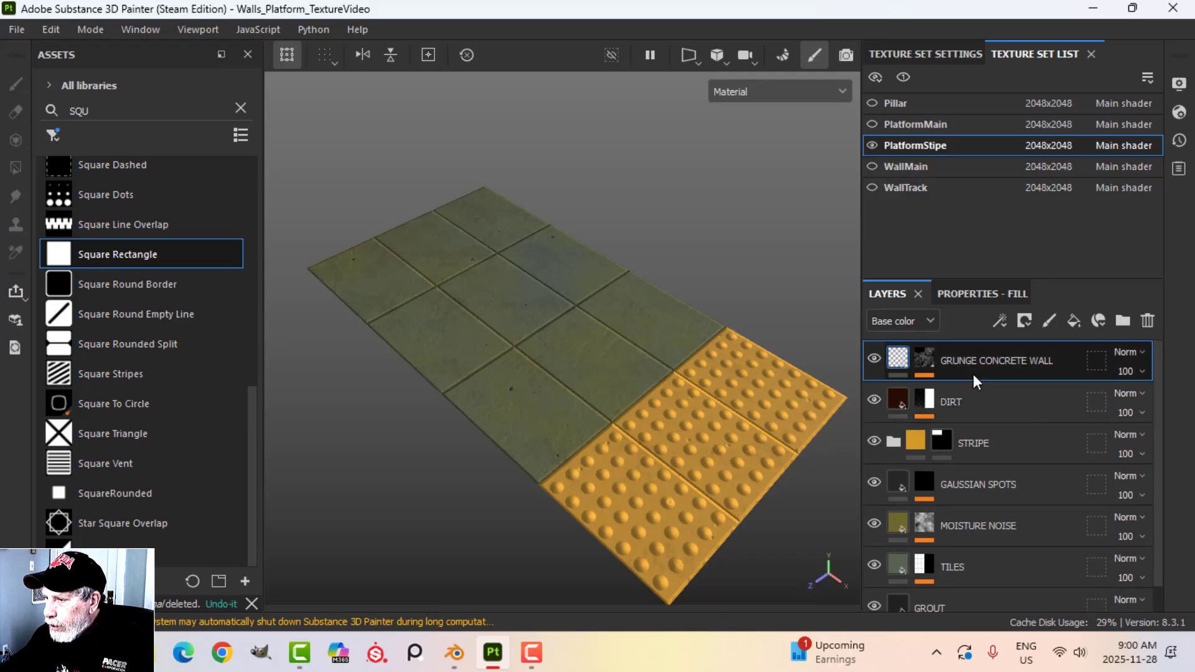
{"action": "left_click", "coordinate": [973, 584], "text": "shift"}
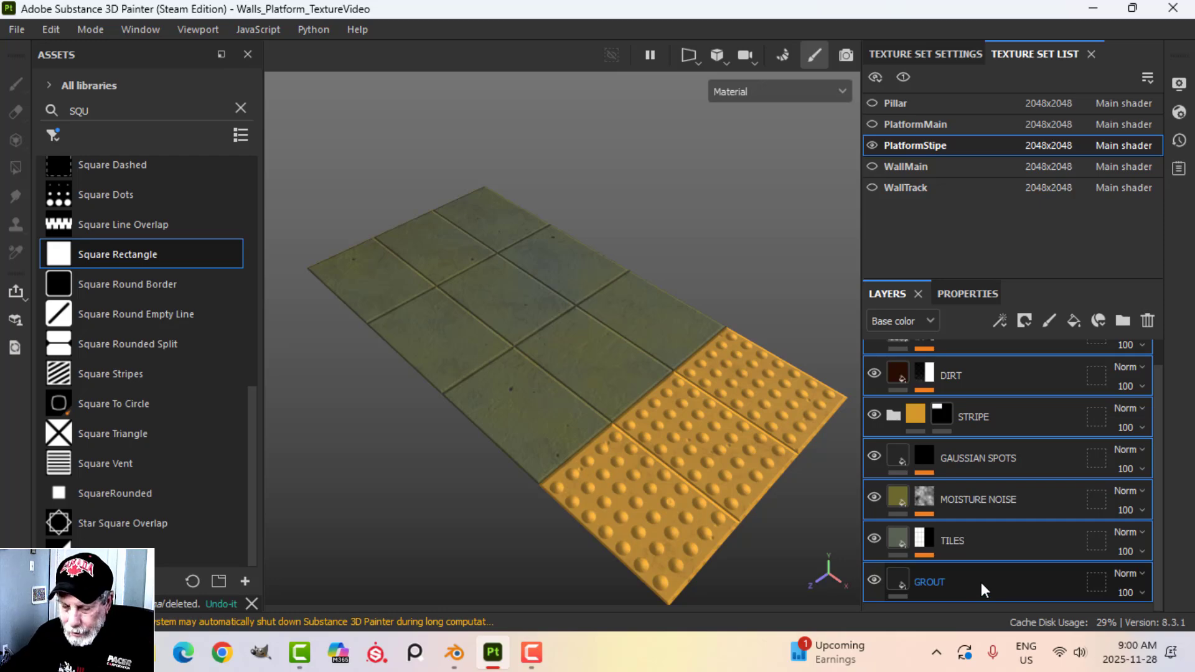
{"action": "key", "text": "ctrl+g"}
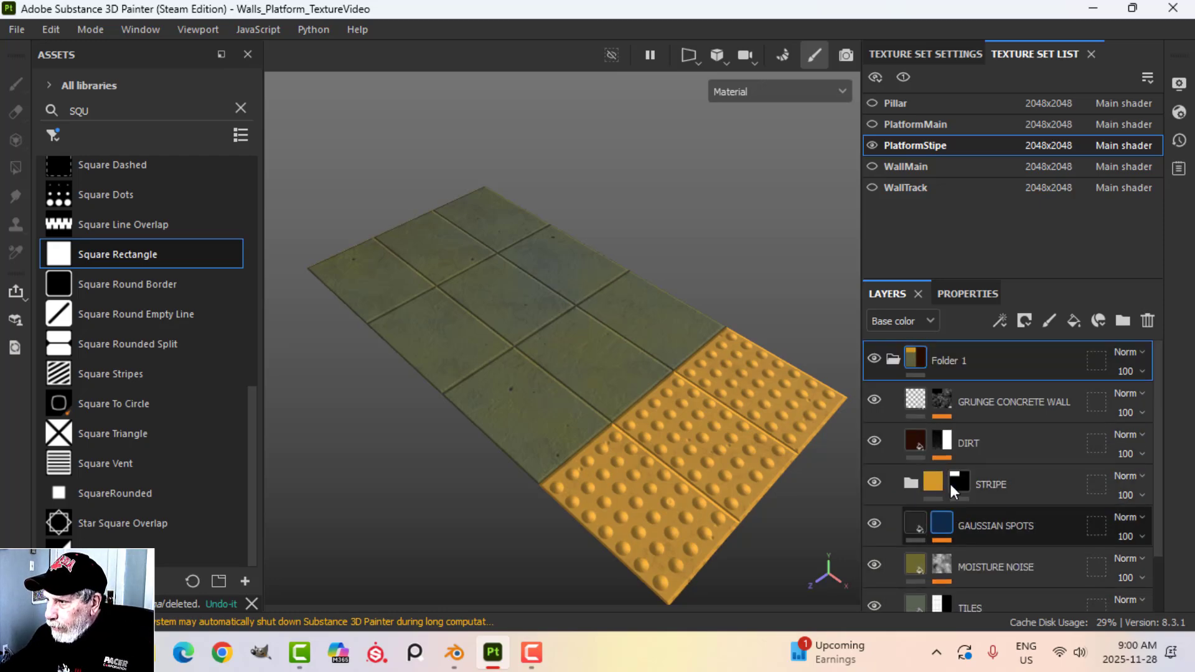
Collapse the new folder and rename it as PLATFORM
{"action": "left_click", "coordinate": [893, 361]}
{"action": "double_click", "coordinate": [962, 361]}
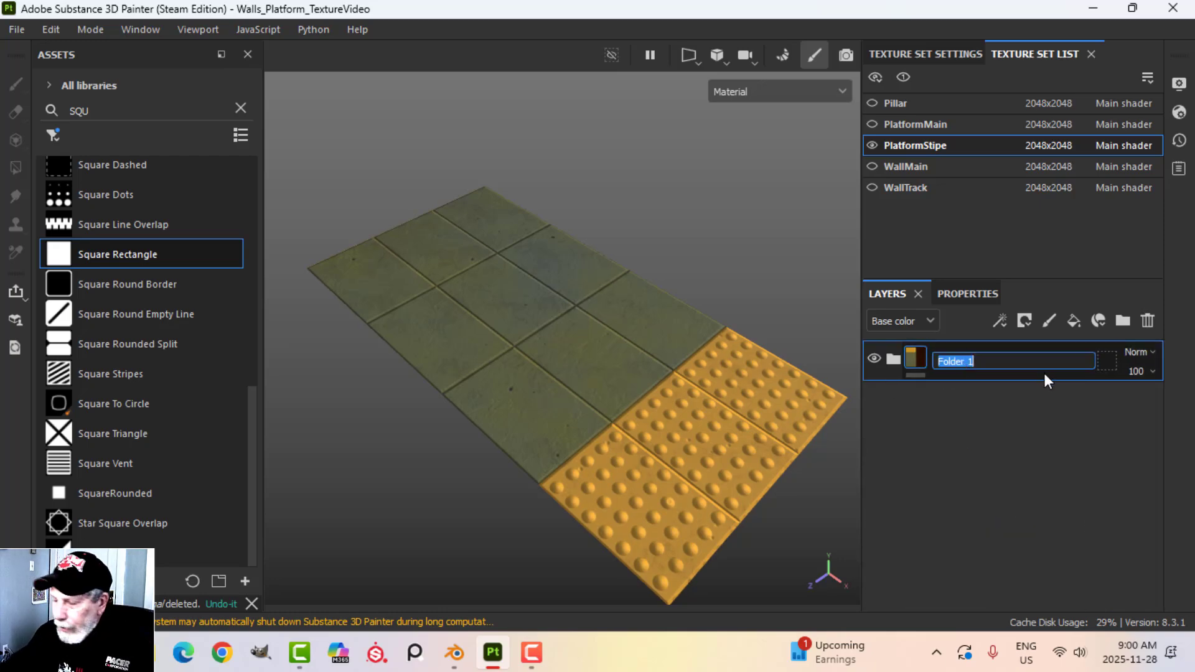
{"action": "type", "text": "PLA"}
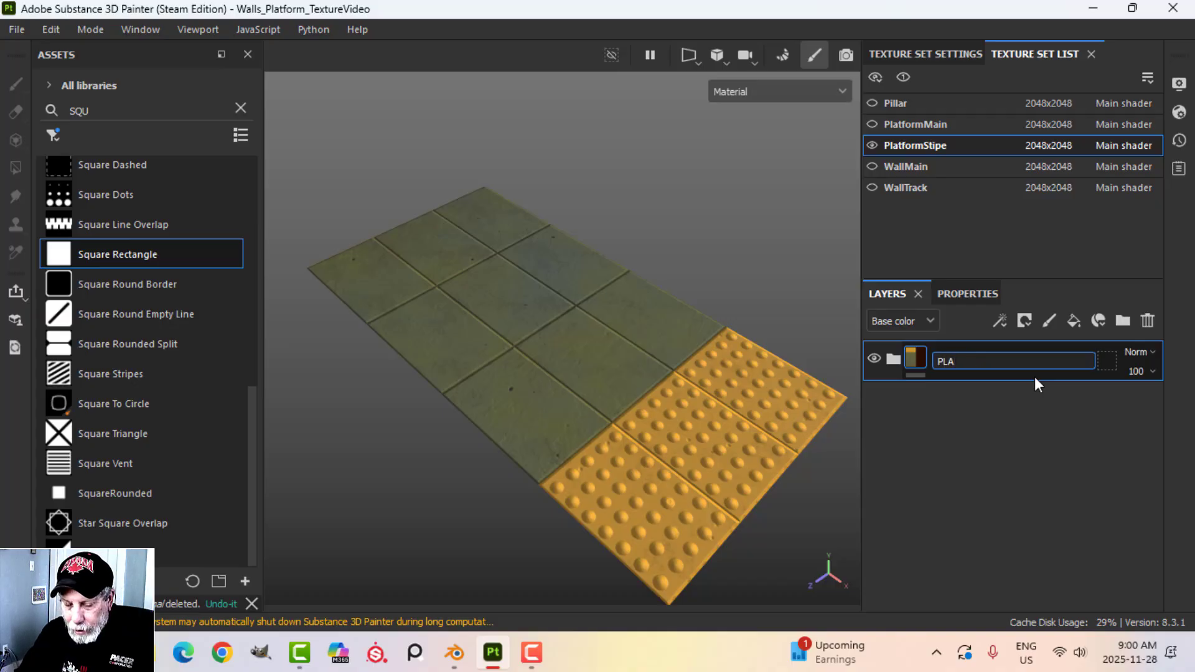
{"action": "type", "text": "TFO"}
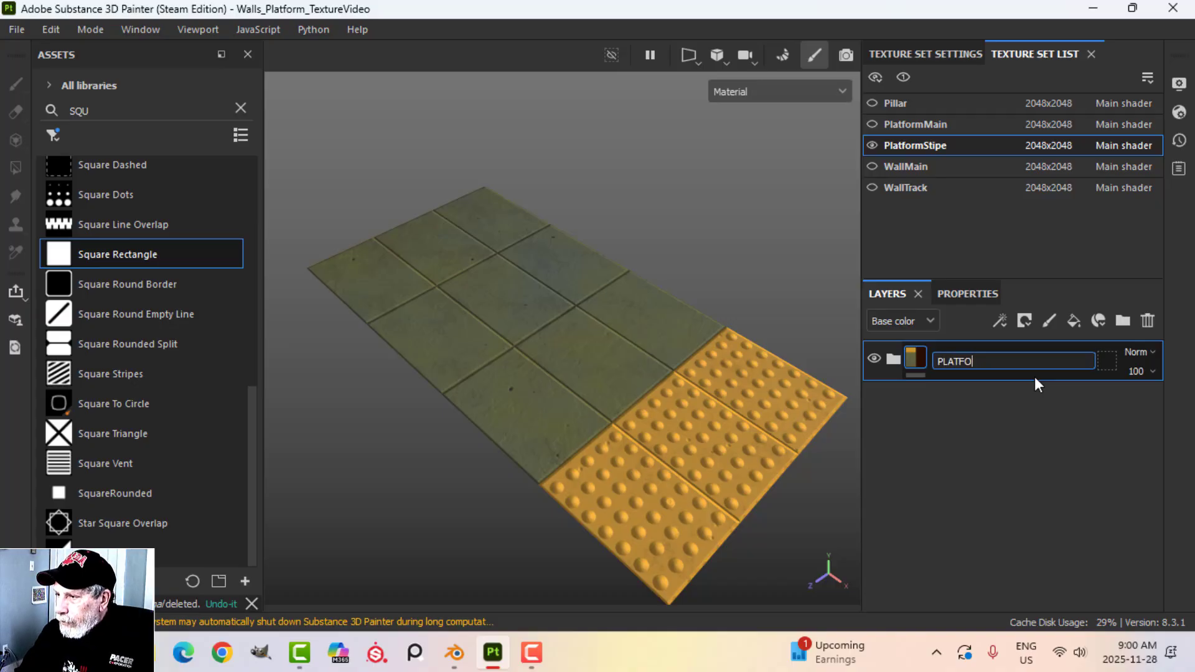
{"action": "type", "text": "RM"}
{"action": "key", "text": "Return"}
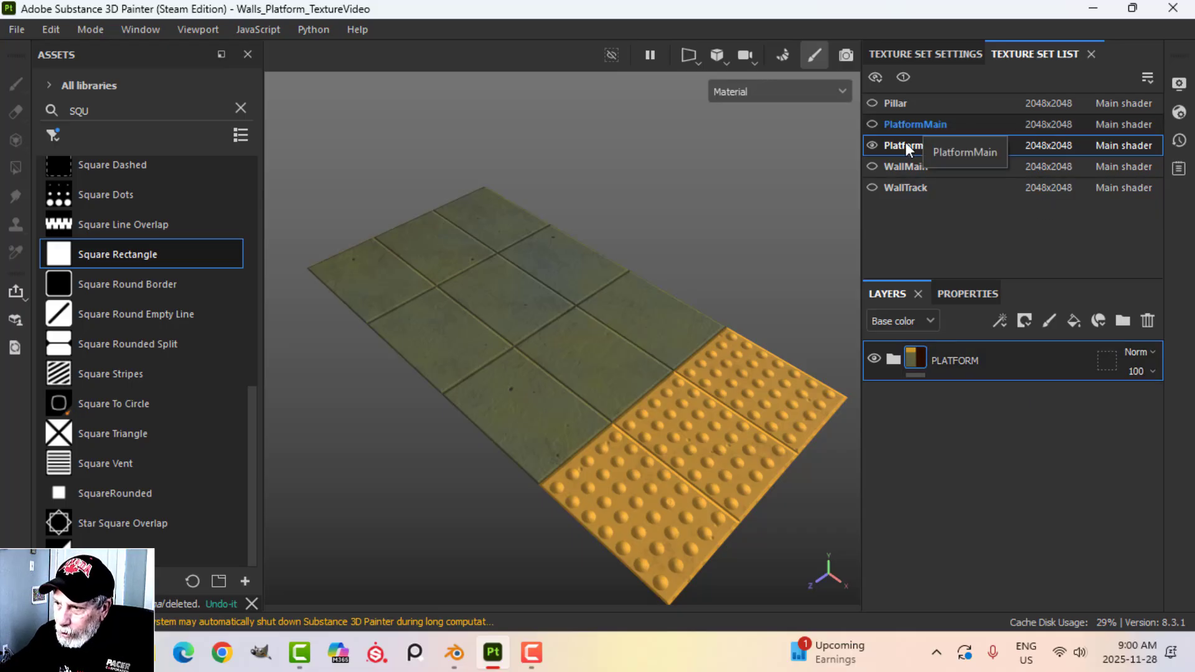
Expand the PLATFORM folder and examine the finished tile and stripe surfaces up close
{"action": "scroll", "coordinate": [645, 364], "scroll_direction": "up", "scroll_amount": 5}
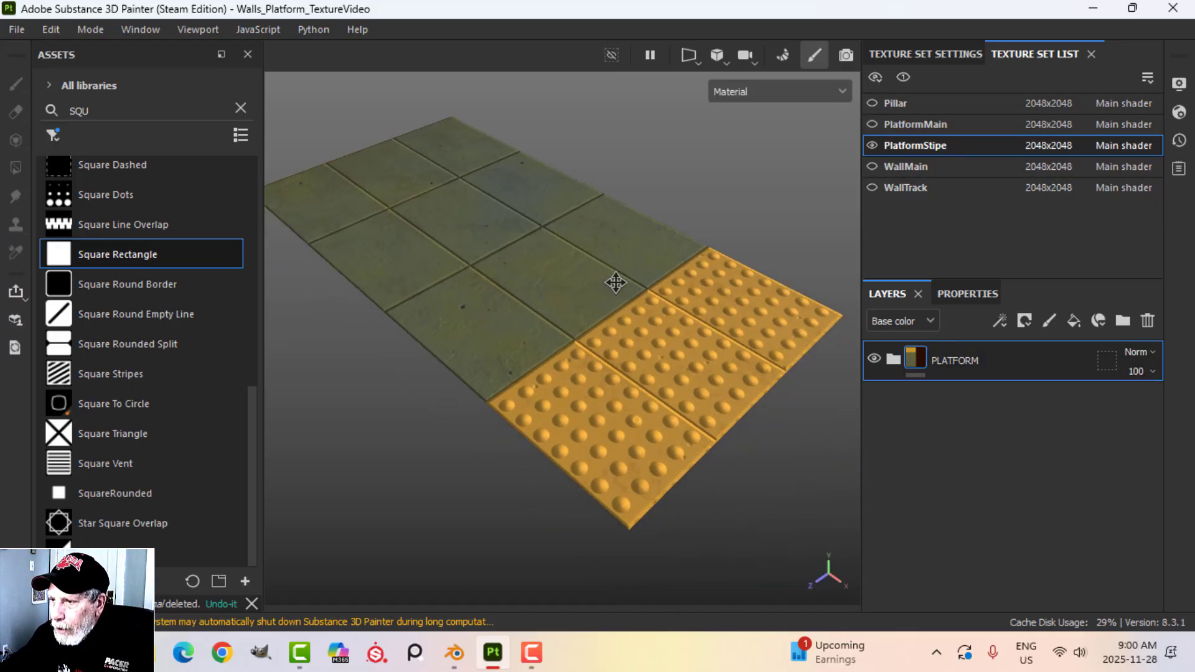
{"action": "scroll", "coordinate": [599, 349], "scroll_direction": "up", "scroll_amount": 5}
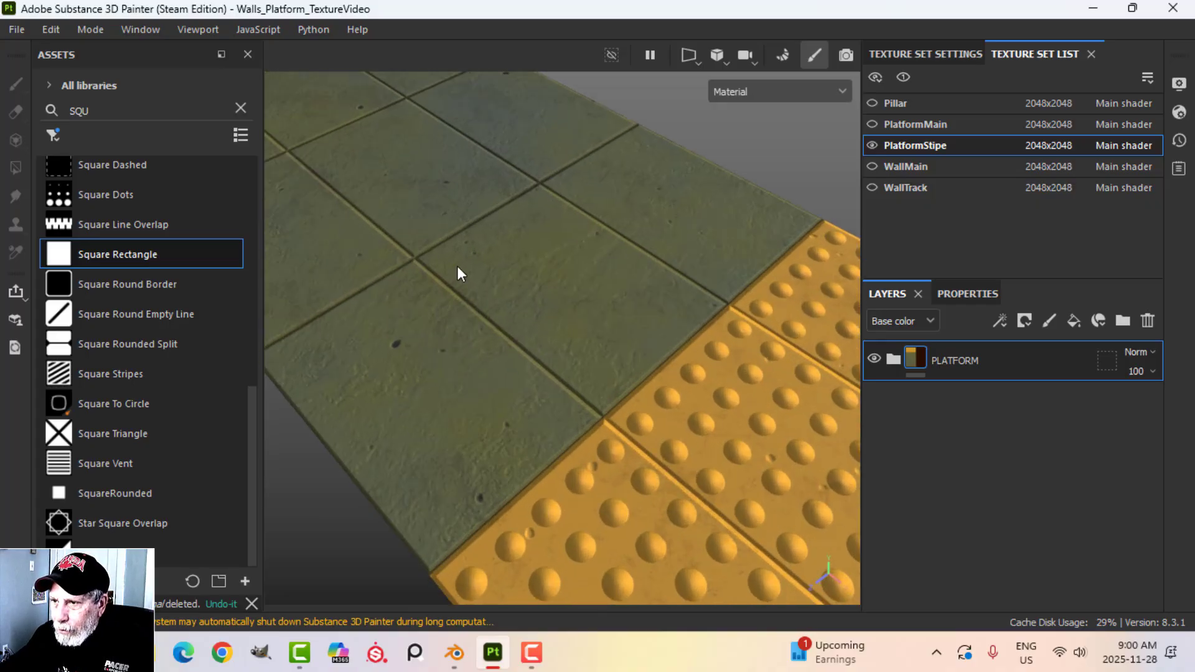
{"action": "scroll", "coordinate": [542, 382], "scroll_direction": "down", "scroll_amount": 6}
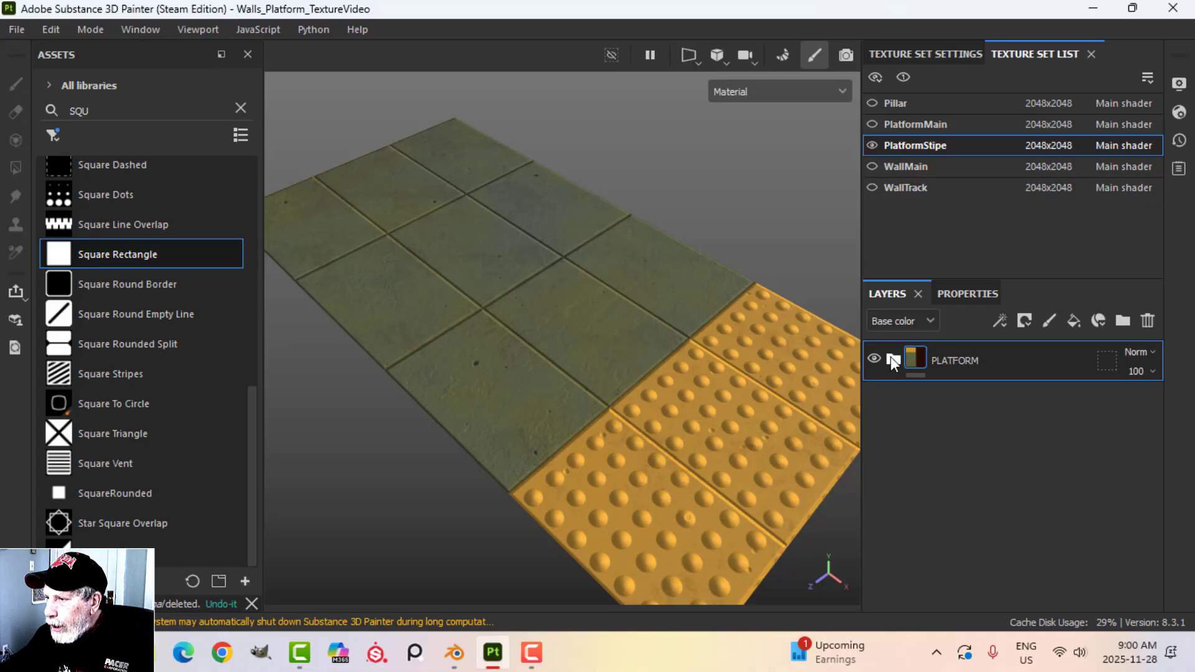
{"action": "left_click", "coordinate": [892, 360]}
{"action": "left_click_drag", "start_coordinate": [722, 416], "coordinate": [693, 405], "text": "alt"}
{"action": "scroll", "coordinate": [666, 435], "scroll_direction": "up", "scroll_amount": 4}
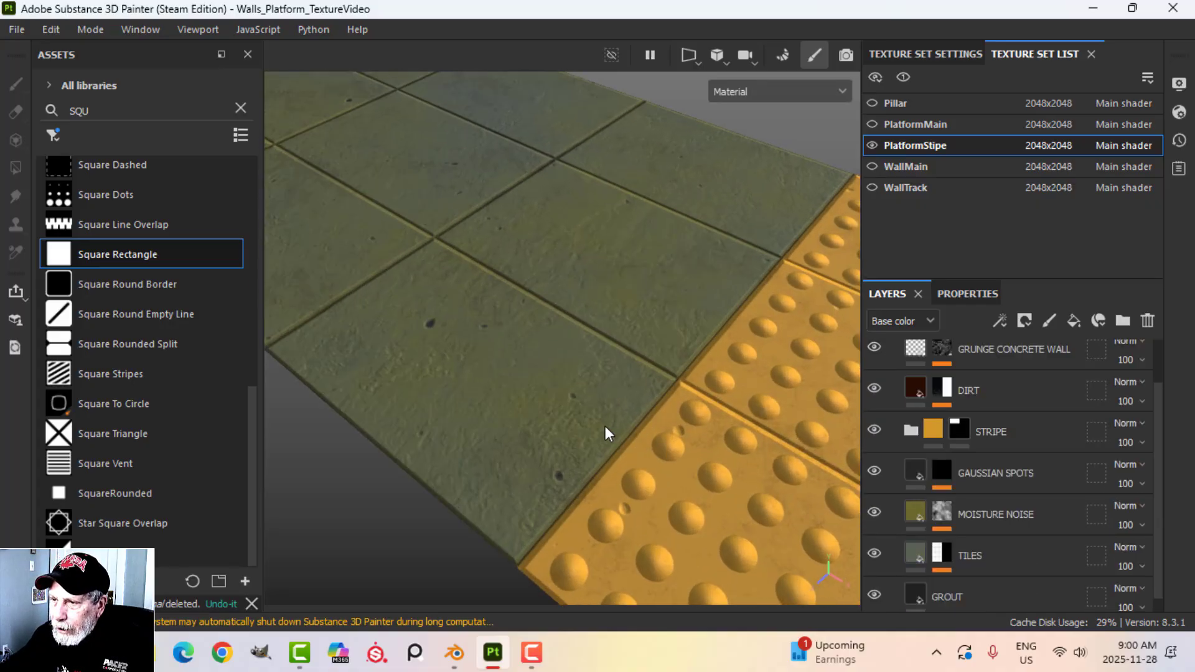
{"action": "scroll", "coordinate": [608, 433], "scroll_direction": "up", "scroll_amount": 5}
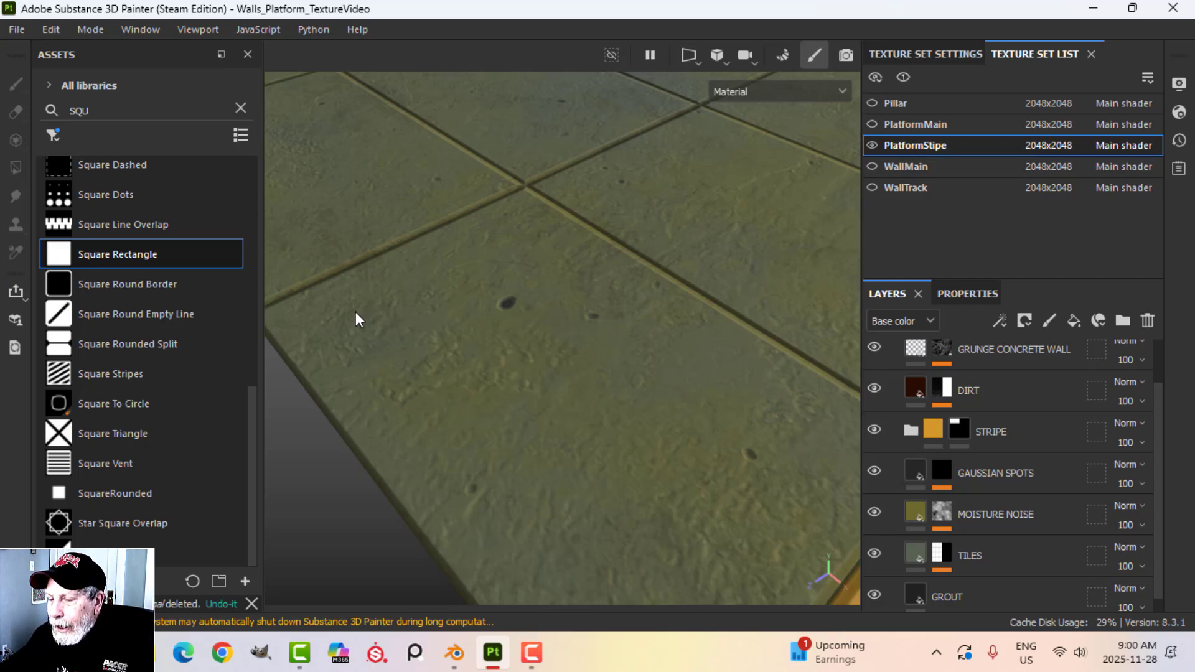
Expand the STRIPE folder and turn off the height channel of the DOTS layer's fill
{"action": "scroll", "coordinate": [720, 489], "scroll_direction": "down", "scroll_amount": 1}
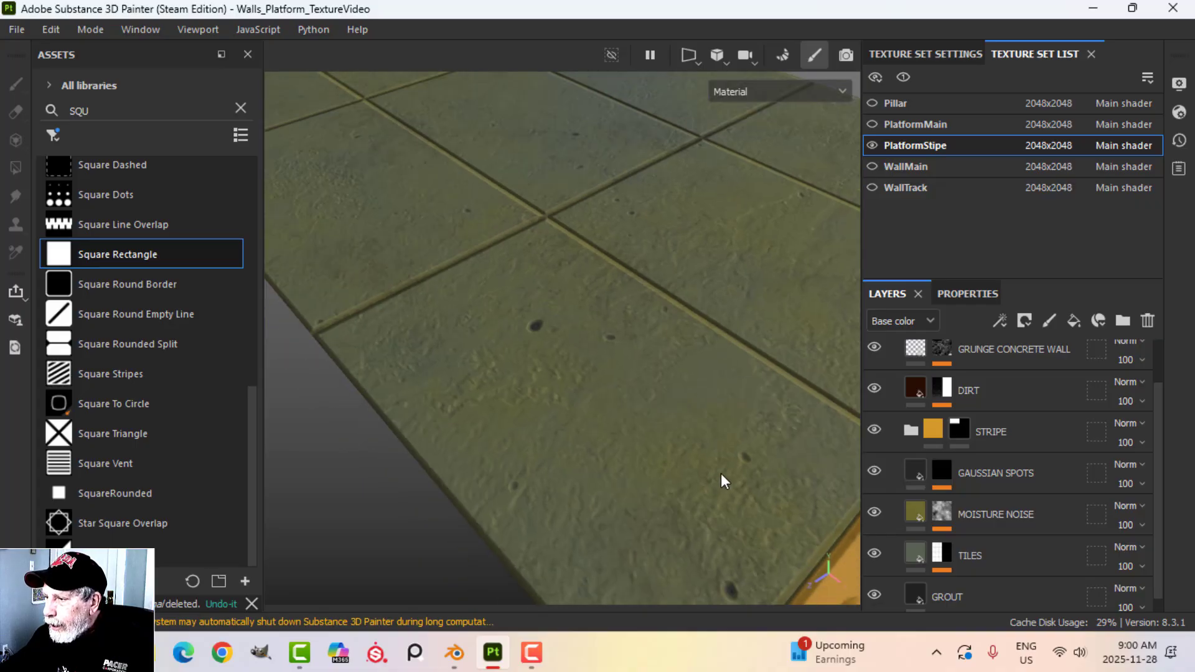
{"action": "left_click", "coordinate": [909, 432]}
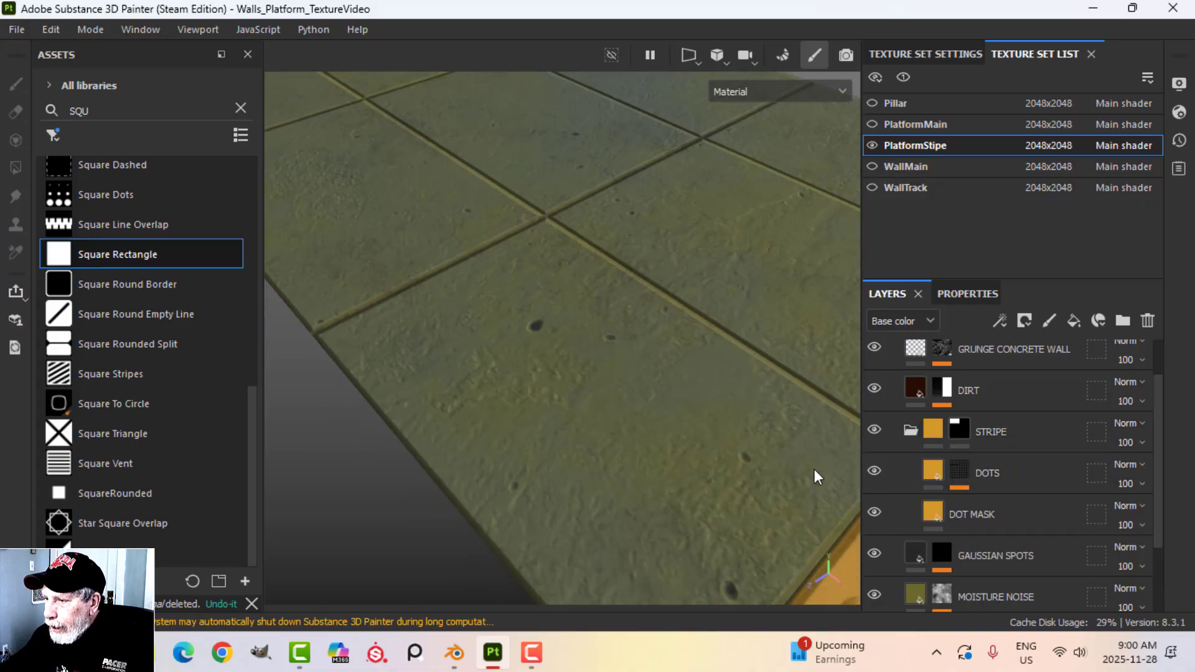
{"action": "middle_click_drag", "start_coordinate": [760, 459], "coordinate": [628, 374], "text": "alt"}
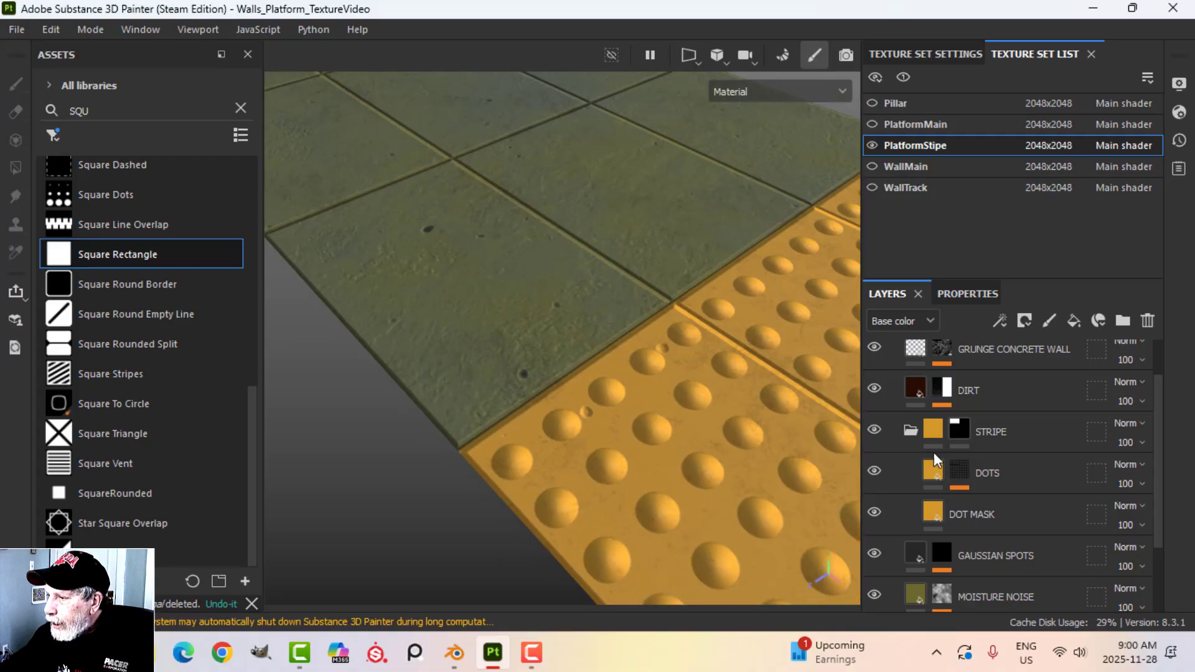
{"action": "left_click", "coordinate": [937, 471]}
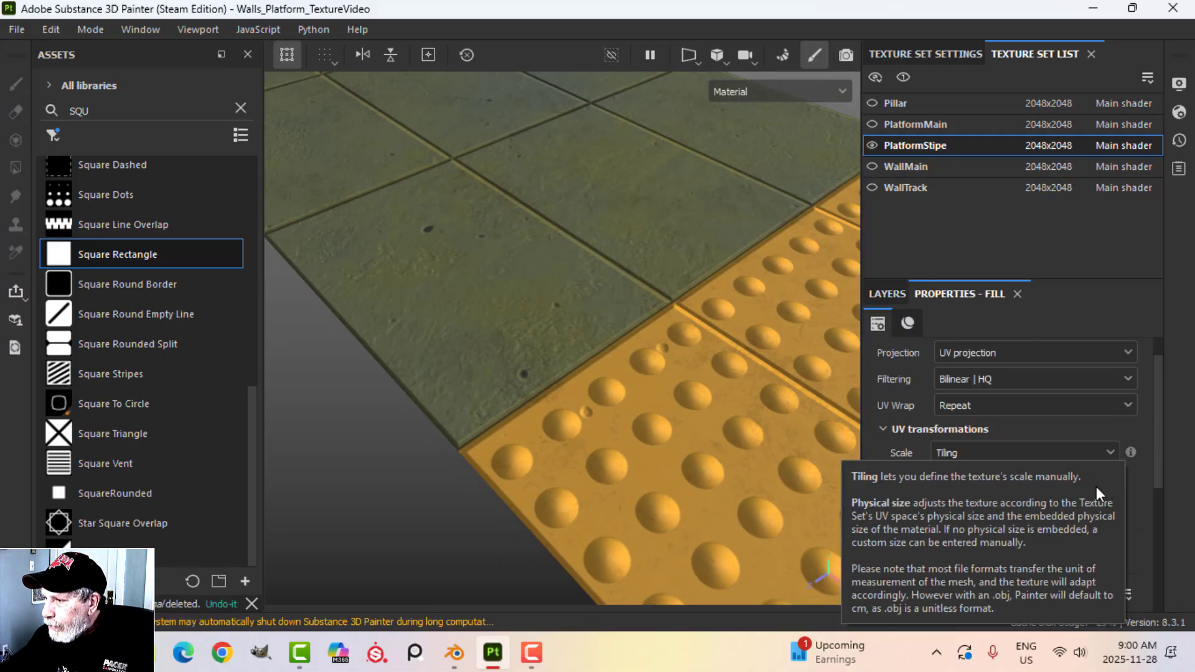
{"action": "scroll", "coordinate": [1065, 460], "scroll_direction": "down", "scroll_amount": 2}
{"action": "left_click", "coordinate": [1116, 519]}
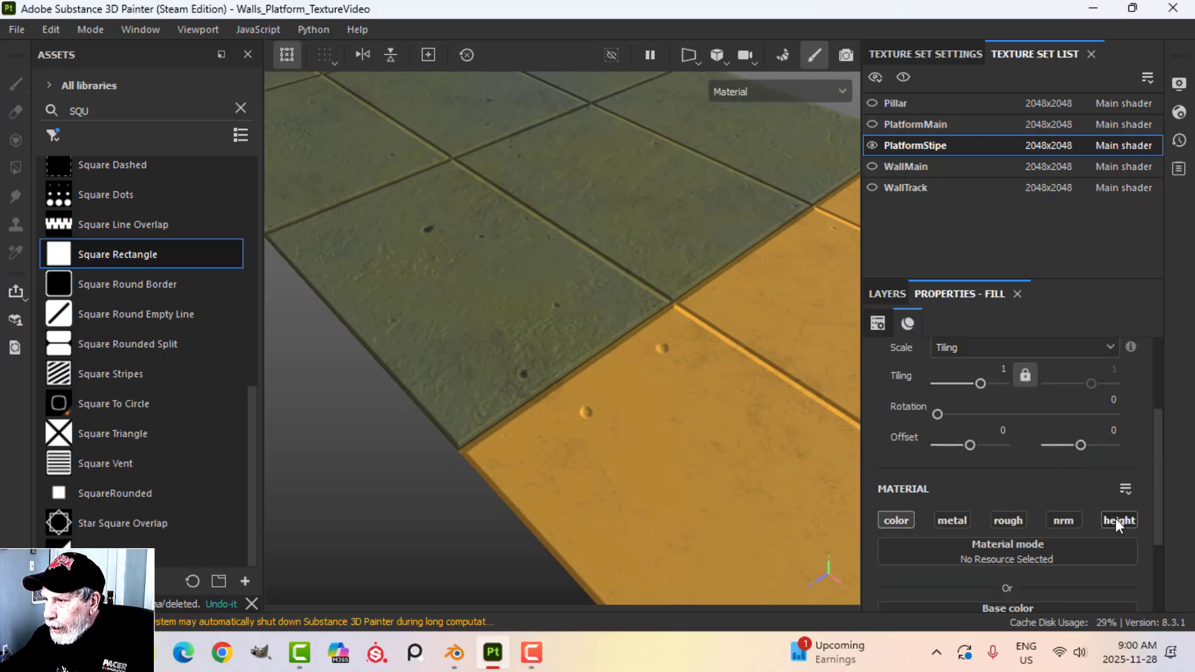
{"action": "left_click_drag", "start_coordinate": [573, 380], "coordinate": [621, 347], "text": "alt"}
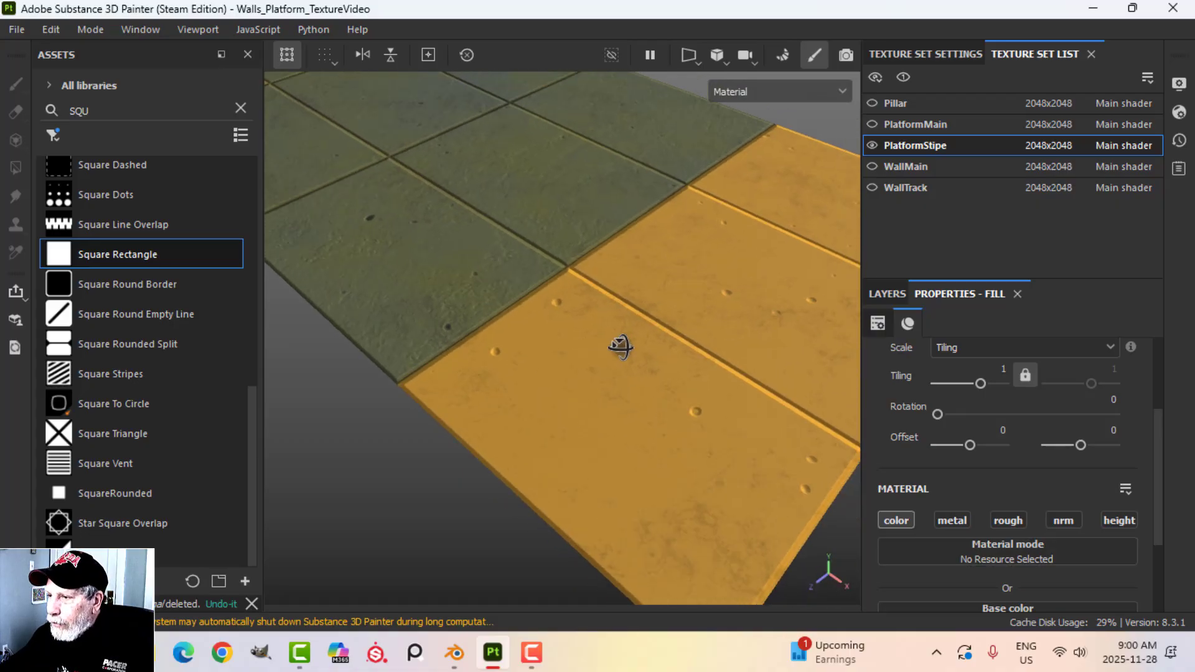
Hide the GRUNGE CONCRETE WALL and GAUSSIAN SPOTS layers so only the tile and grout relief remains
{"action": "left_click", "coordinate": [897, 295]}
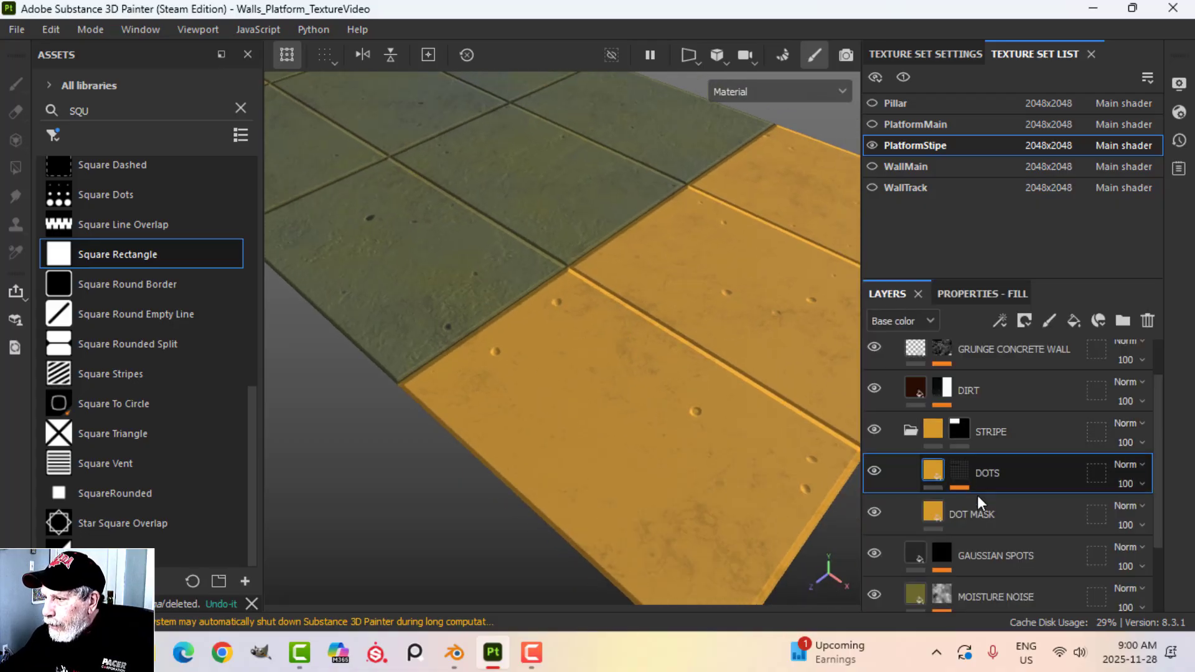
{"action": "left_click", "coordinate": [875, 400]}
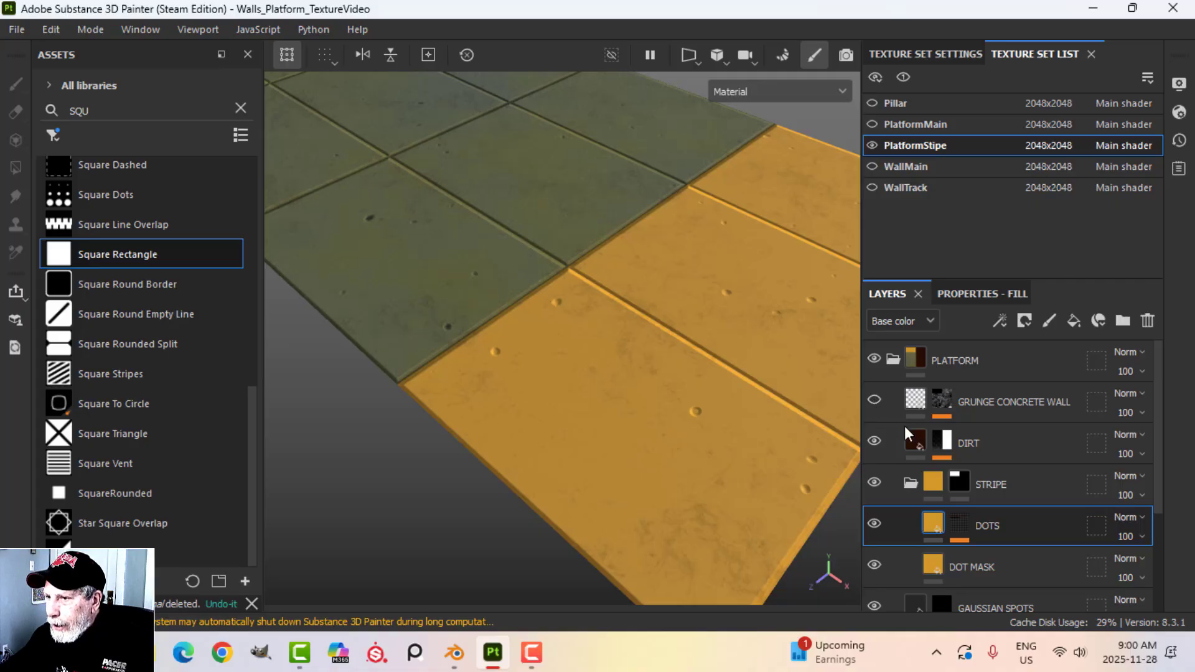
{"action": "scroll", "coordinate": [903, 492], "scroll_direction": "down", "scroll_amount": 3}
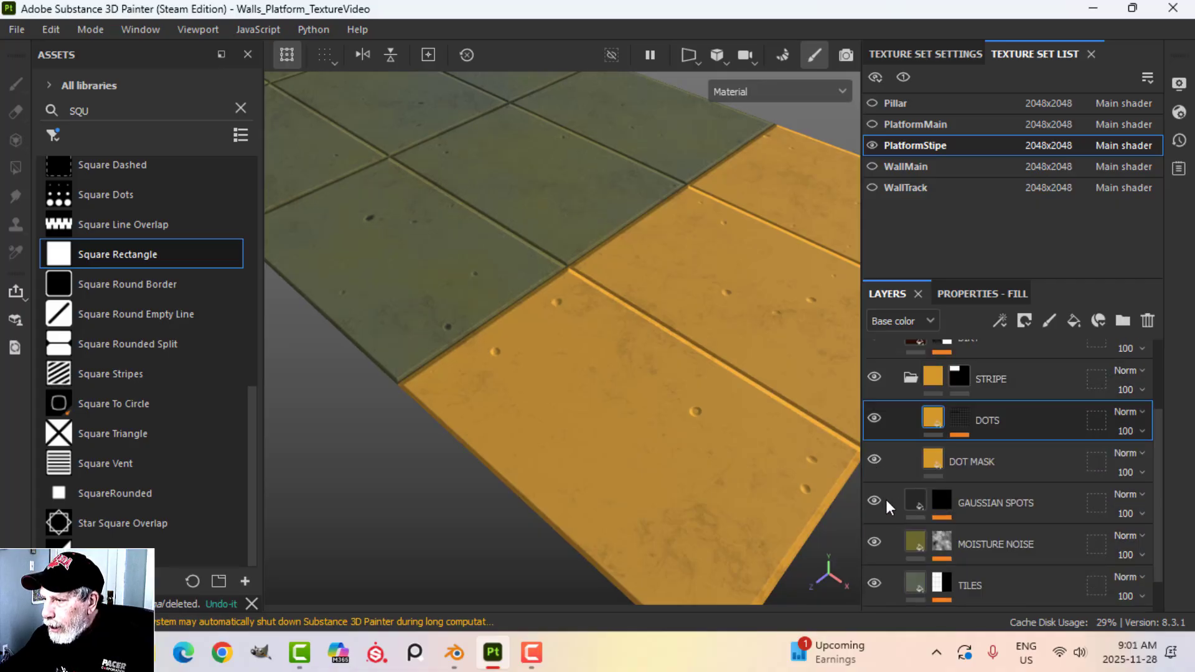
{"action": "left_click", "coordinate": [870, 497]}
{"action": "scroll", "coordinate": [688, 401], "scroll_direction": "down", "scroll_amount": 2}
{"action": "left_click_drag", "start_coordinate": [673, 397], "coordinate": [544, 344], "text": "alt"}
{"action": "scroll", "coordinate": [654, 413], "scroll_direction": "up", "scroll_amount": 1}
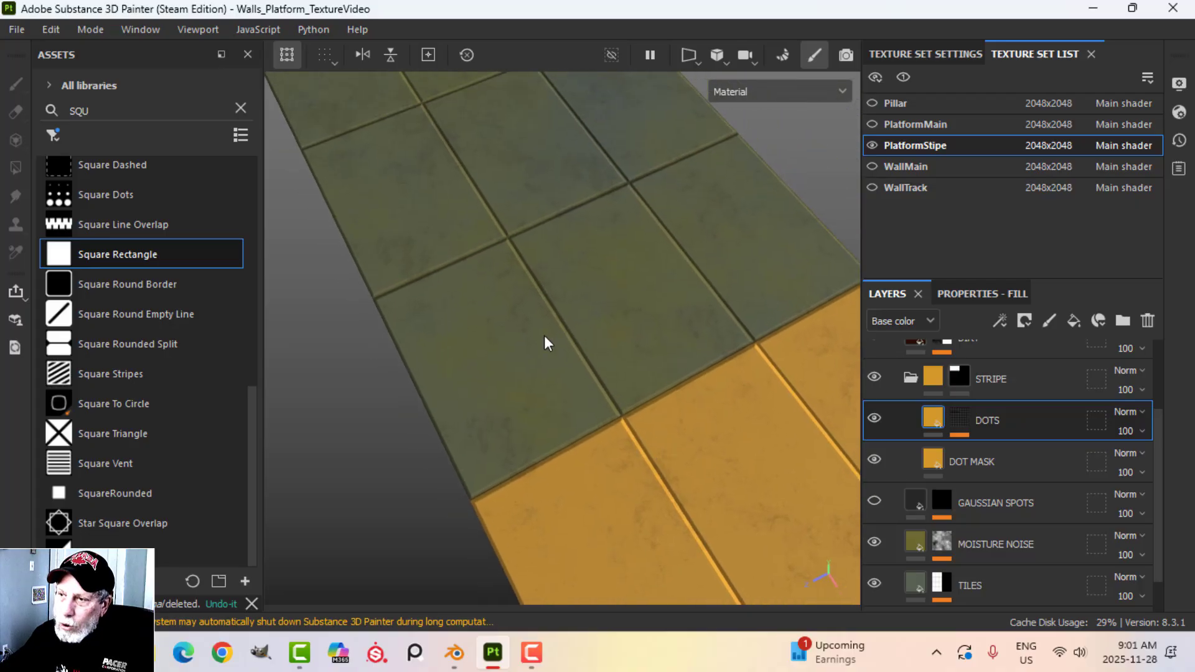
{"action": "left_click_drag", "start_coordinate": [571, 436], "coordinate": [631, 372], "text": "alt"}
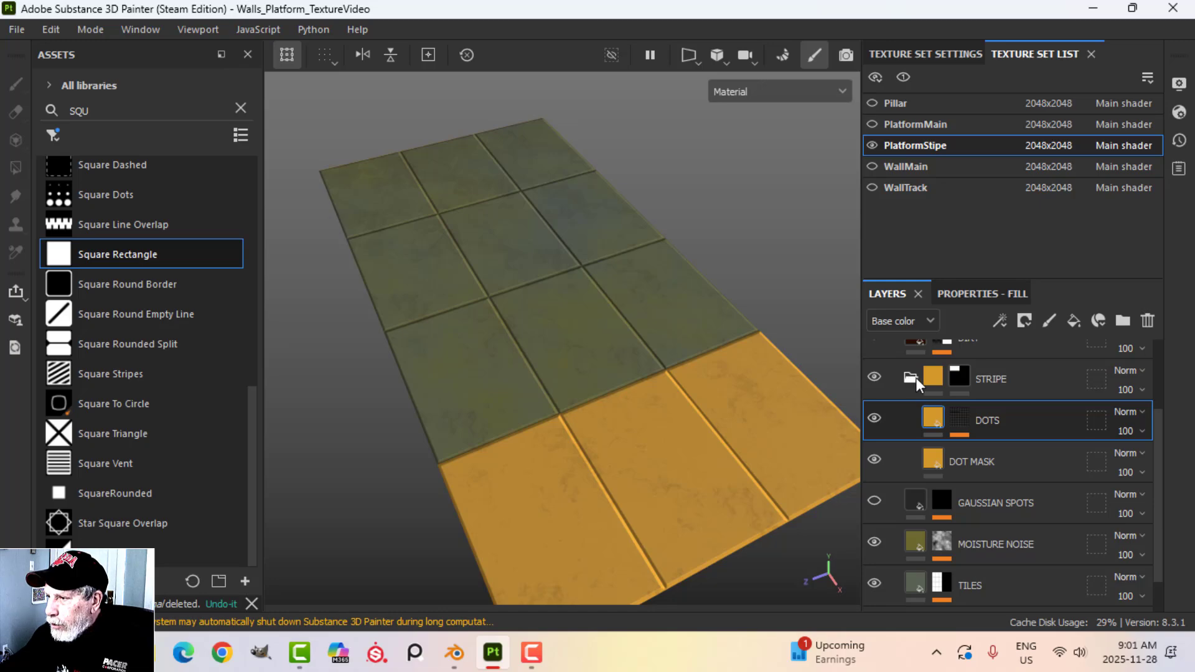
Collapse the PLATFORM folder and export only the PlatformStipe texture set to the Desktop using the Normal Export template
{"action": "scroll", "coordinate": [917, 377], "scroll_direction": "up", "scroll_amount": 3}
{"action": "left_click", "coordinate": [894, 360]}
{"action": "left_click", "coordinate": [969, 360]}
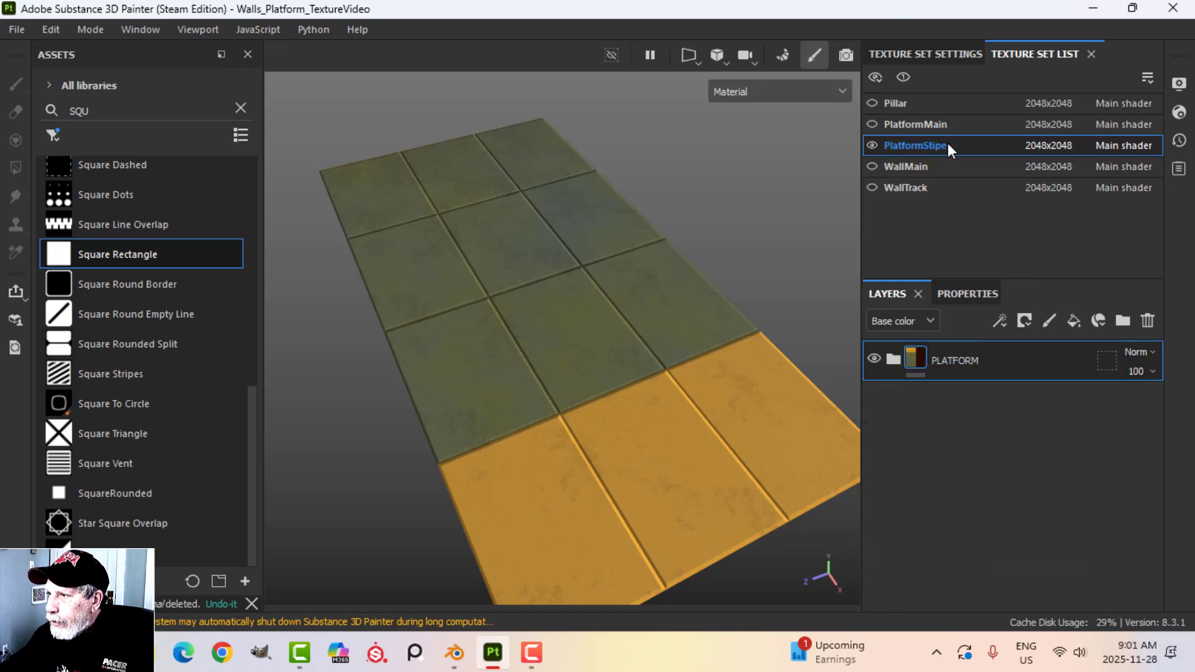
{"action": "left_click", "coordinate": [17, 29]}
{"action": "left_click", "coordinate": [74, 283]}
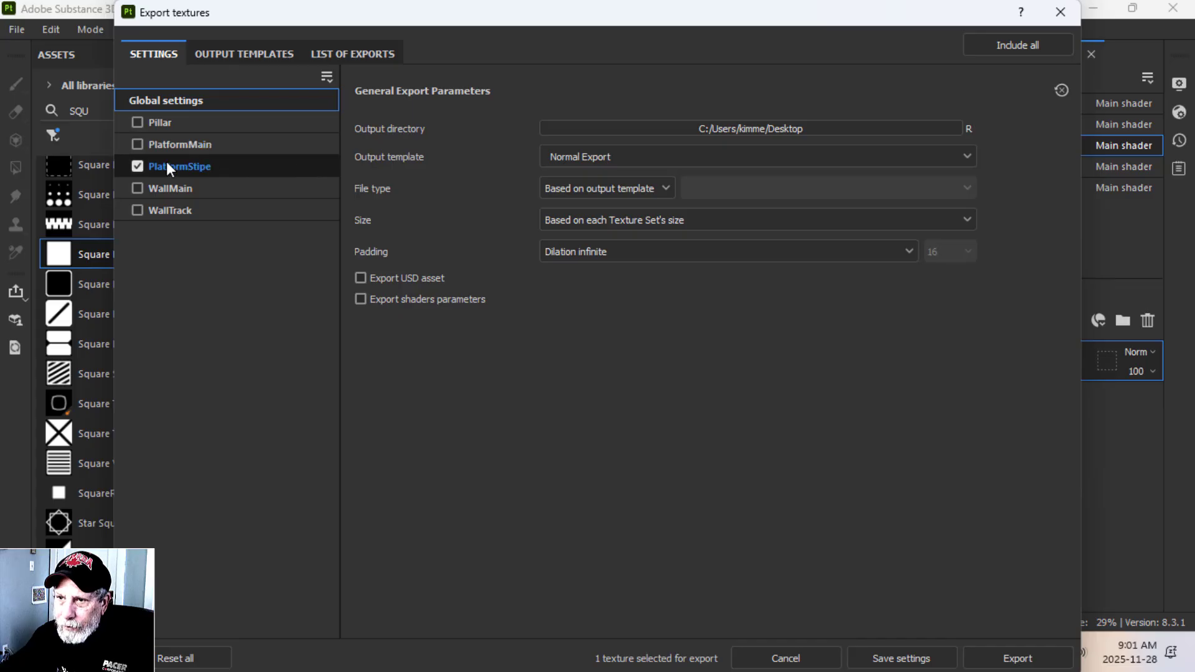
{"action": "left_click_drag", "start_coordinate": [686, 2], "coordinate": [636, 15]}
{"action": "left_click", "coordinate": [921, 593]}
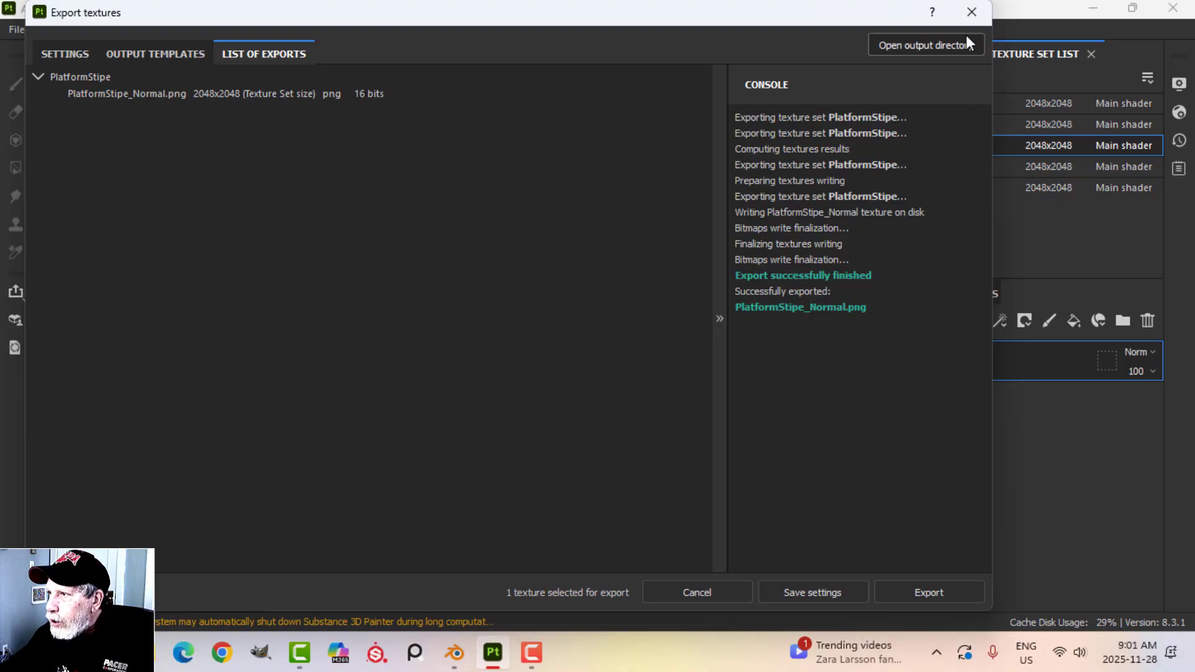
{"action": "left_click", "coordinate": [971, 11]}
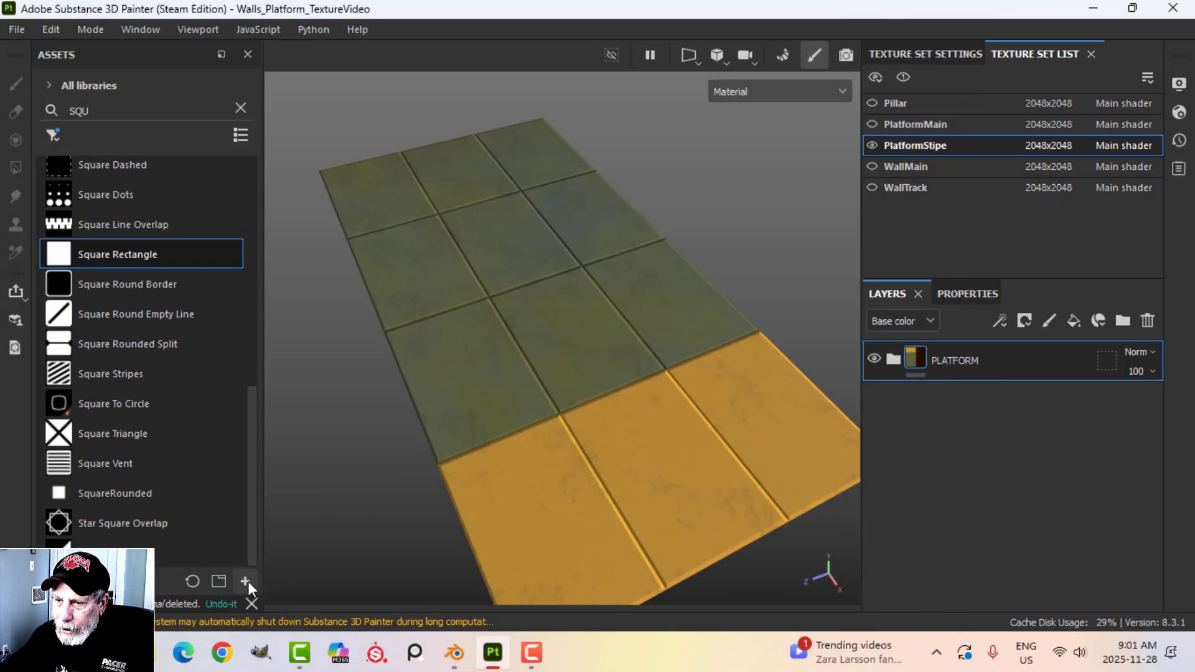
Start a resource import and add PlatformStipe_Normal.png from the Desktop
{"action": "left_click", "coordinate": [246, 582]}
{"action": "left_click", "coordinate": [695, 93]}
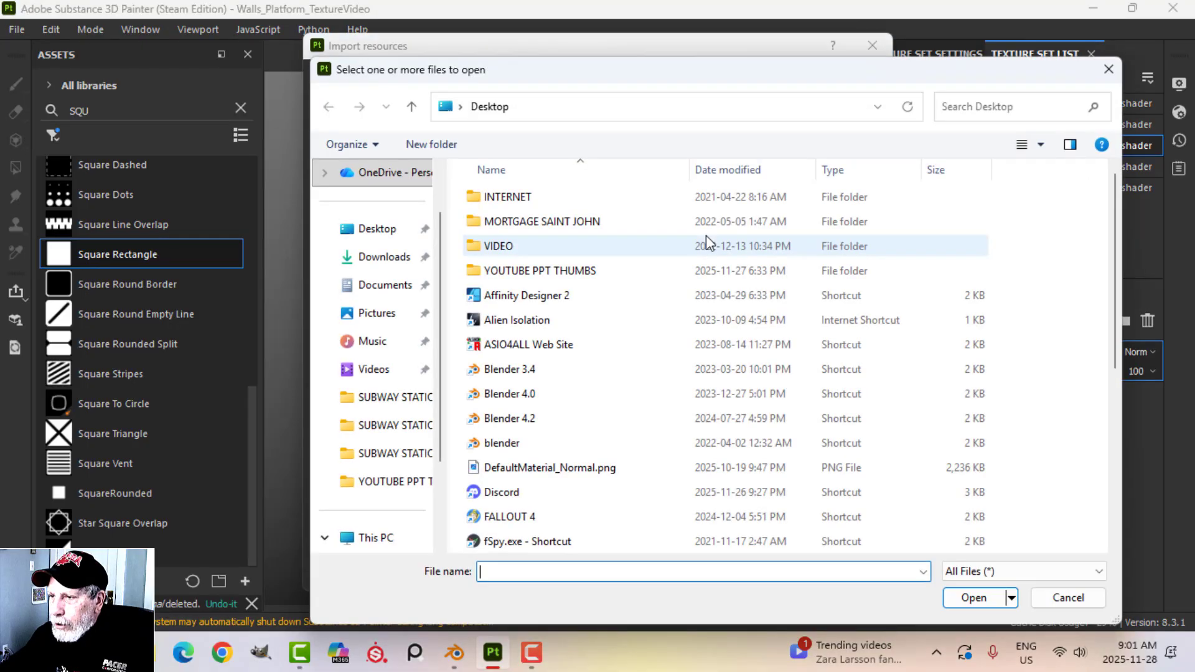
{"action": "scroll", "coordinate": [632, 467], "scroll_direction": "down", "scroll_amount": 2}
{"action": "left_click", "coordinate": [569, 493]}
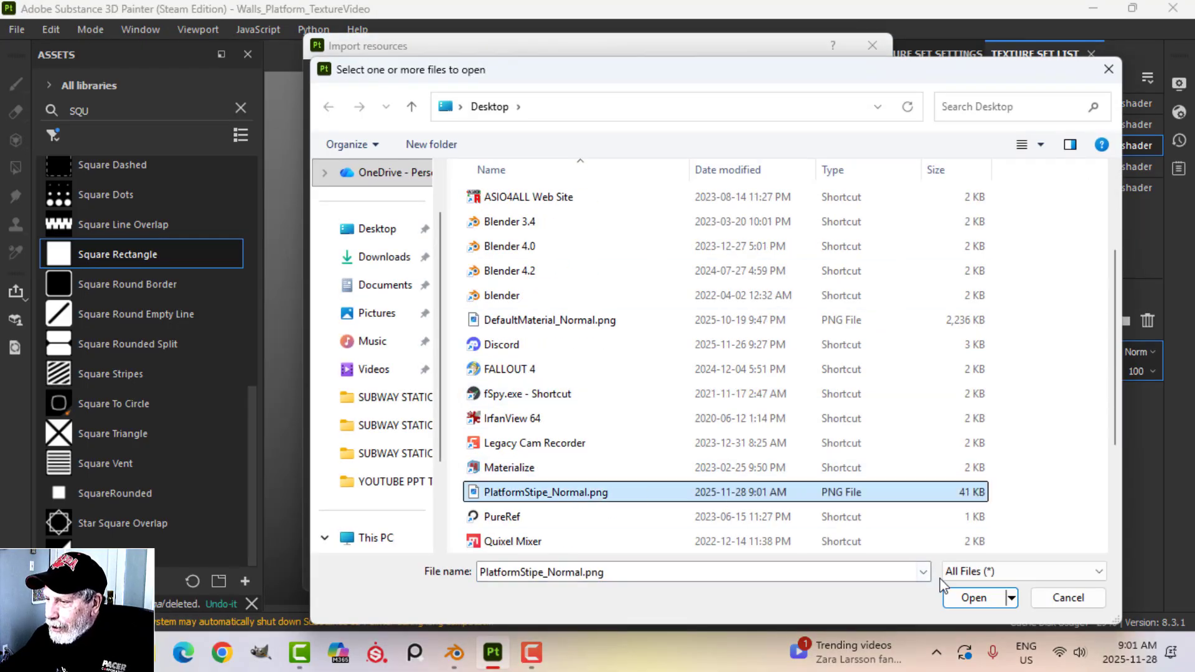
{"action": "left_click", "coordinate": [960, 597]}
Set the normal map's usage to texture and import it into the current session
{"action": "left_click", "coordinate": [816, 145]}
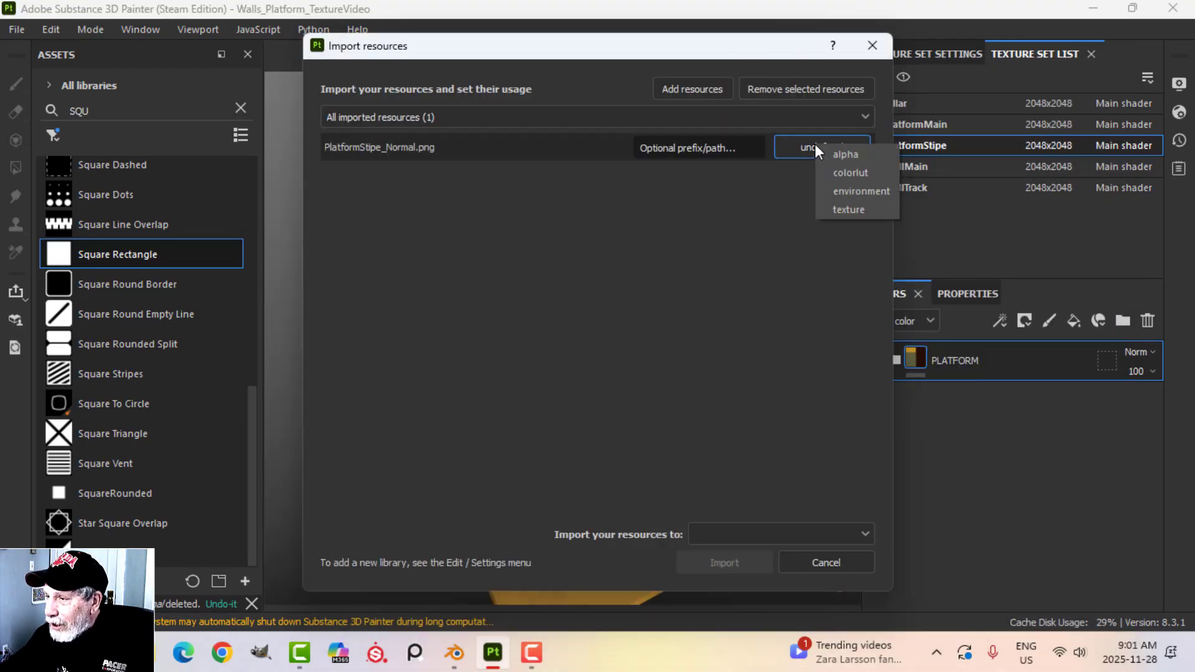
{"action": "left_click", "coordinate": [838, 210]}
{"action": "left_click", "coordinate": [785, 535]}
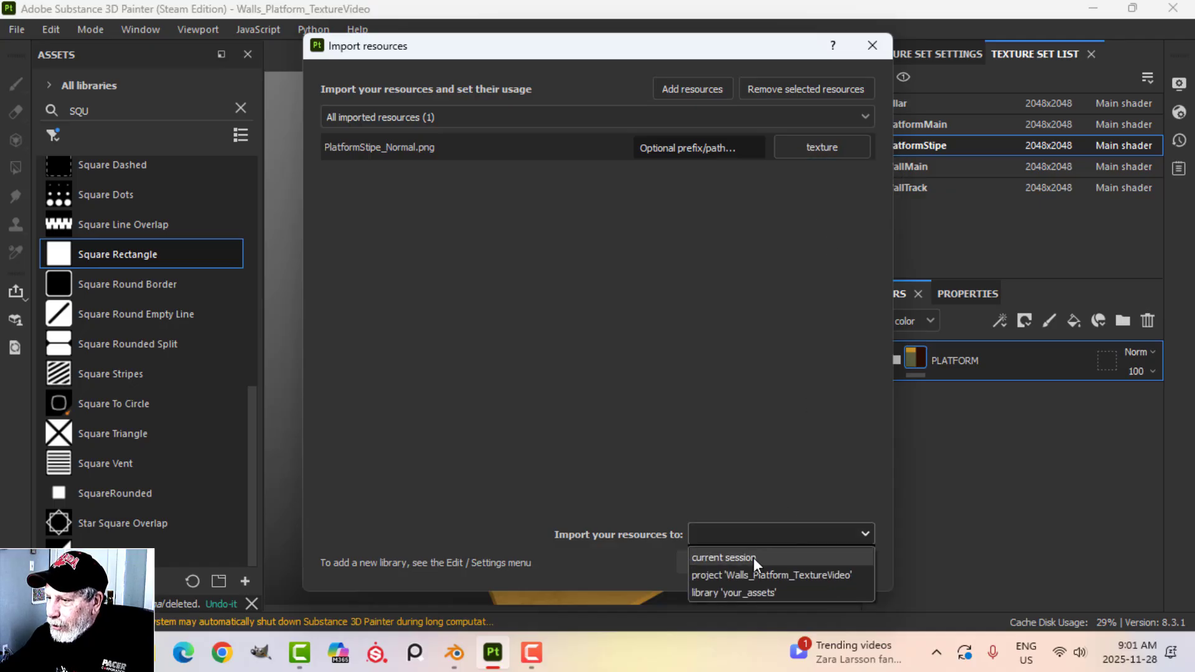
{"action": "left_click", "coordinate": [754, 558]}
{"action": "left_click", "coordinate": [726, 565]}
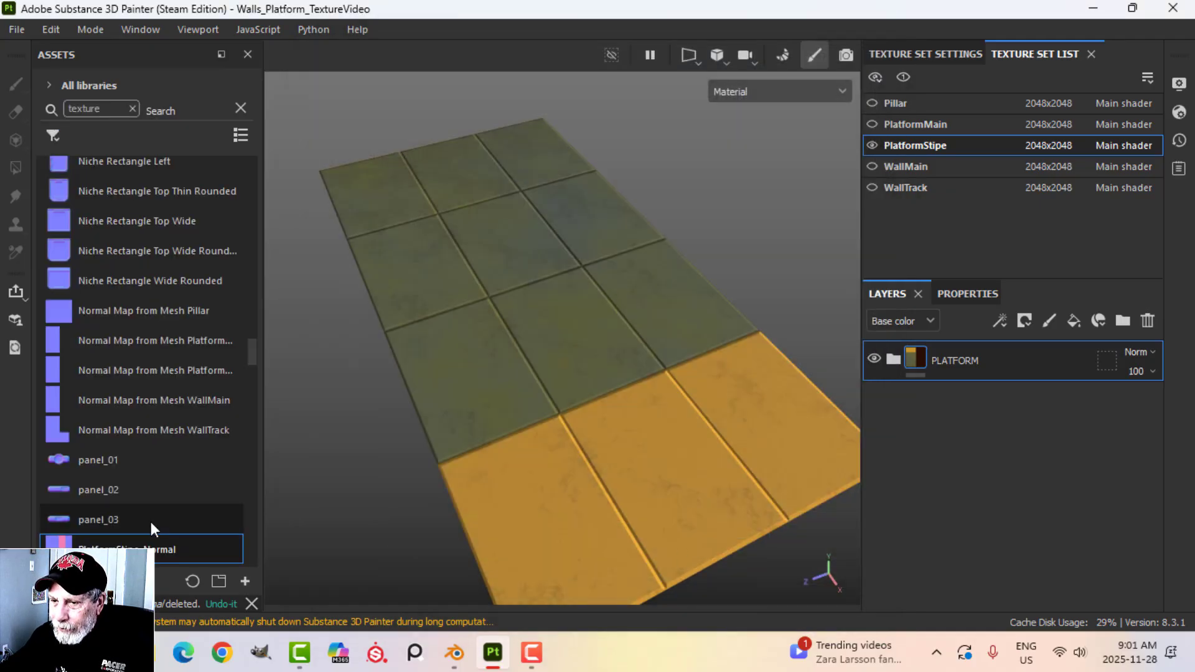
Replace PlatformStipe's Normal mesh map with the imported PlatformStipe_Normal texture and check it with the PLATFORM folder briefly hidden
{"action": "left_click", "coordinate": [925, 54]}
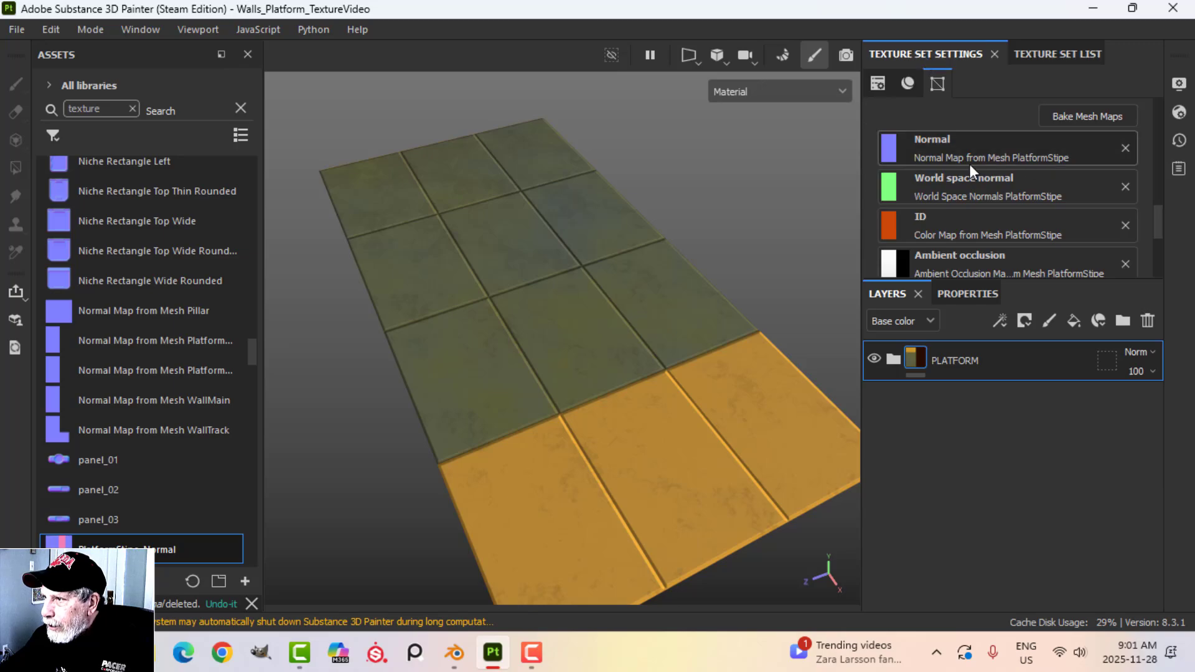
{"action": "mouse_move", "coordinate": [124, 550]}
{"action": "left_mouse_down"}
{"action": "mouse_move", "coordinate": [801, 230]}
{"action": "mouse_move", "coordinate": [937, 159]}
{"action": "mouse_move", "coordinate": [924, 148]}
{"action": "left_mouse_up"}
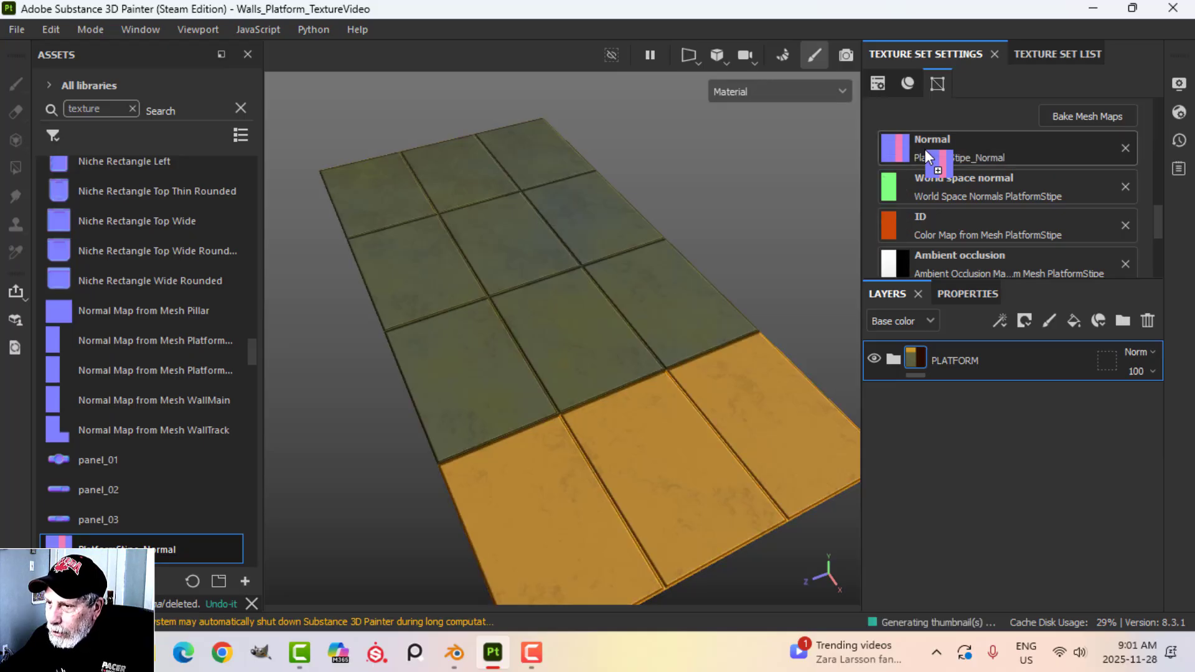
{"action": "scroll", "coordinate": [580, 365], "scroll_direction": "down", "scroll_amount": 1}
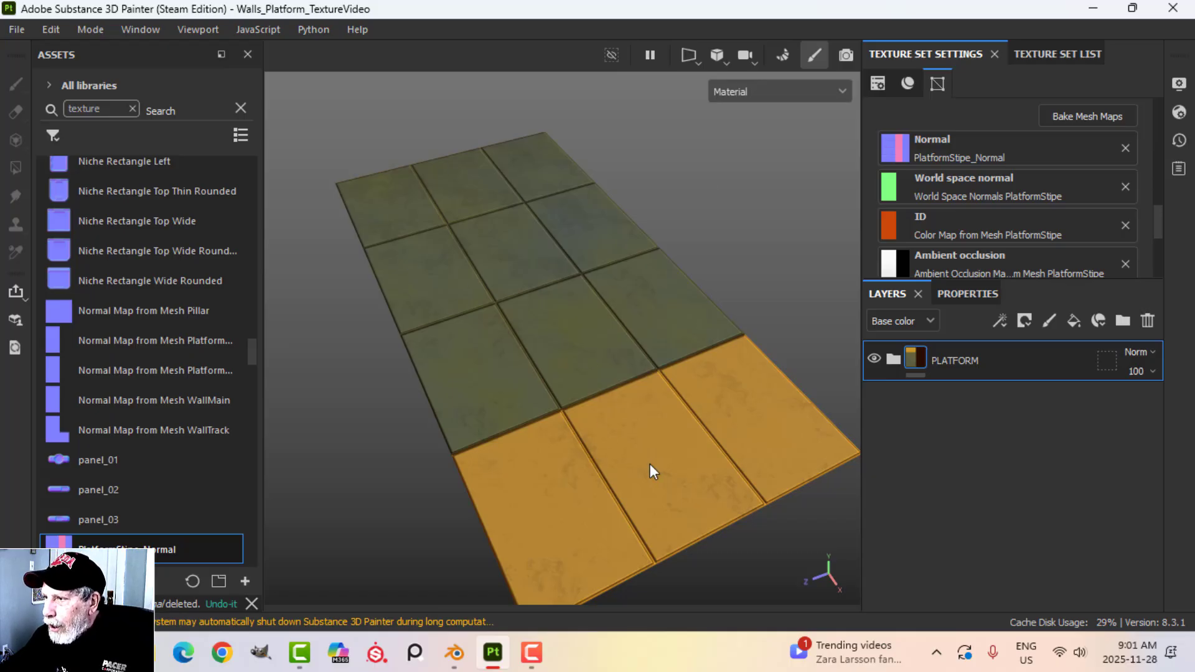
{"action": "left_click", "coordinate": [875, 358]}
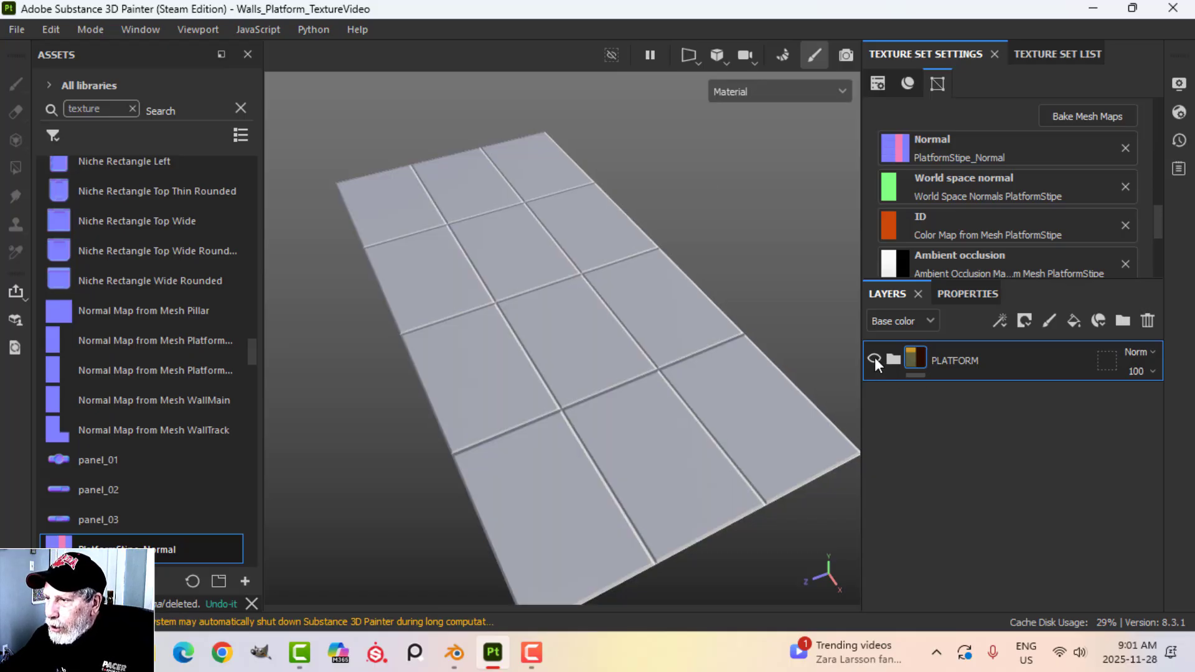
{"action": "left_click", "coordinate": [875, 358]}
{"action": "left_click_drag", "start_coordinate": [589, 287], "coordinate": [600, 277], "text": "alt"}
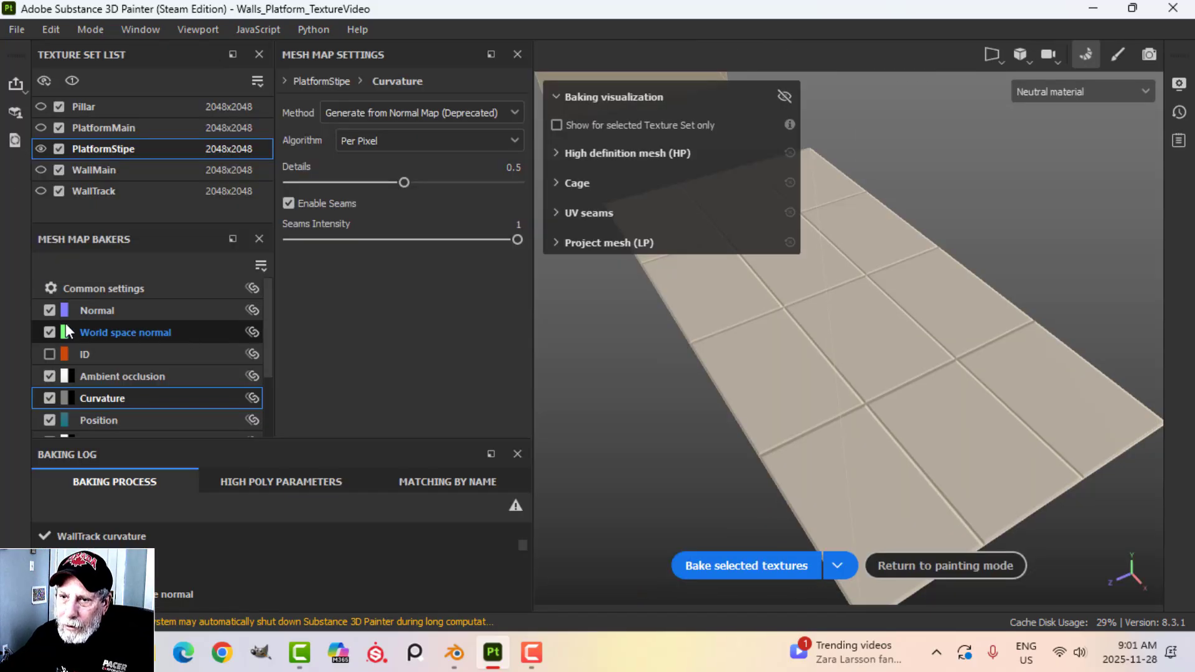
Exclude the Normal map from the bakers, bake the selected mesh maps and return to painting mode
{"action": "left_click", "coordinate": [49, 310]}
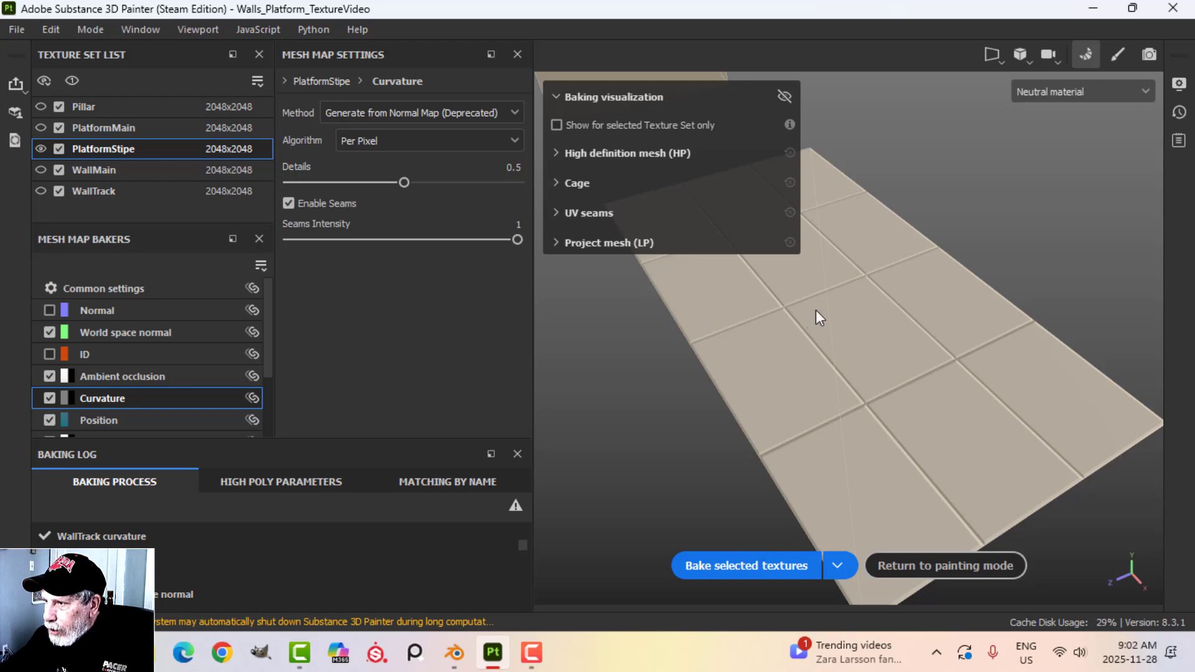
{"action": "left_click_drag", "start_coordinate": [816, 310], "coordinate": [823, 373], "text": "alt"}
{"action": "left_click", "coordinate": [745, 565]}
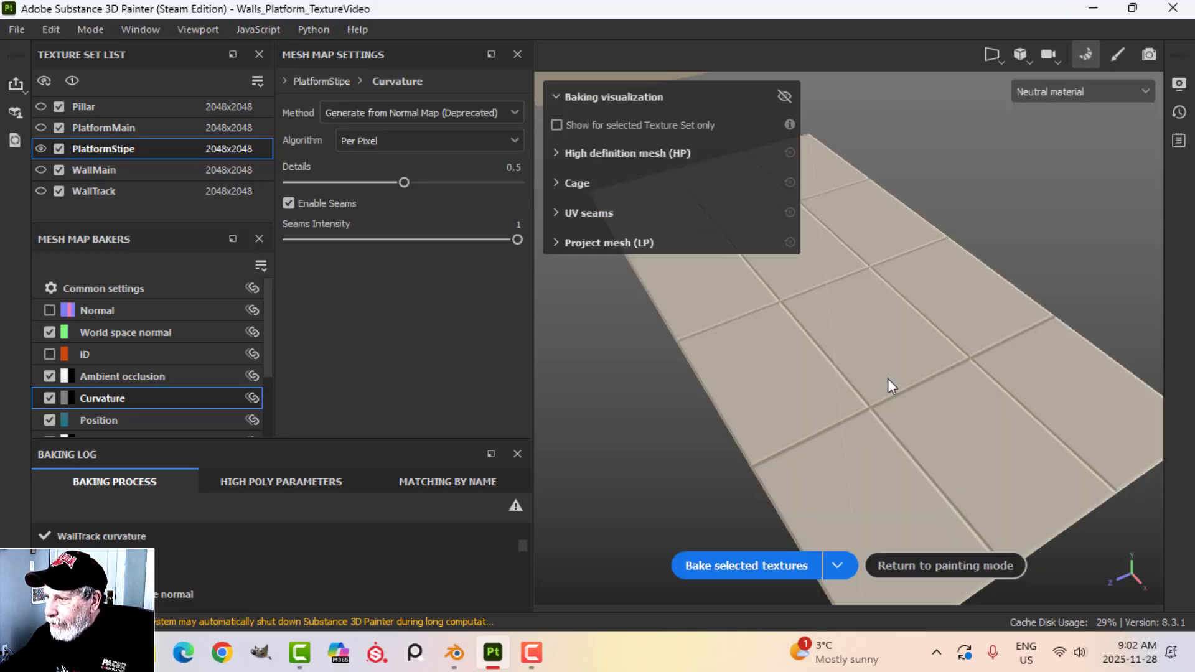
{"action": "left_click", "coordinate": [937, 566]}
Show the GRUNGE CONCRETE WALL layer again and inspect the tile relief and grout lines up close
{"action": "middle_click_drag", "start_coordinate": [695, 378], "coordinate": [671, 340], "text": "alt"}
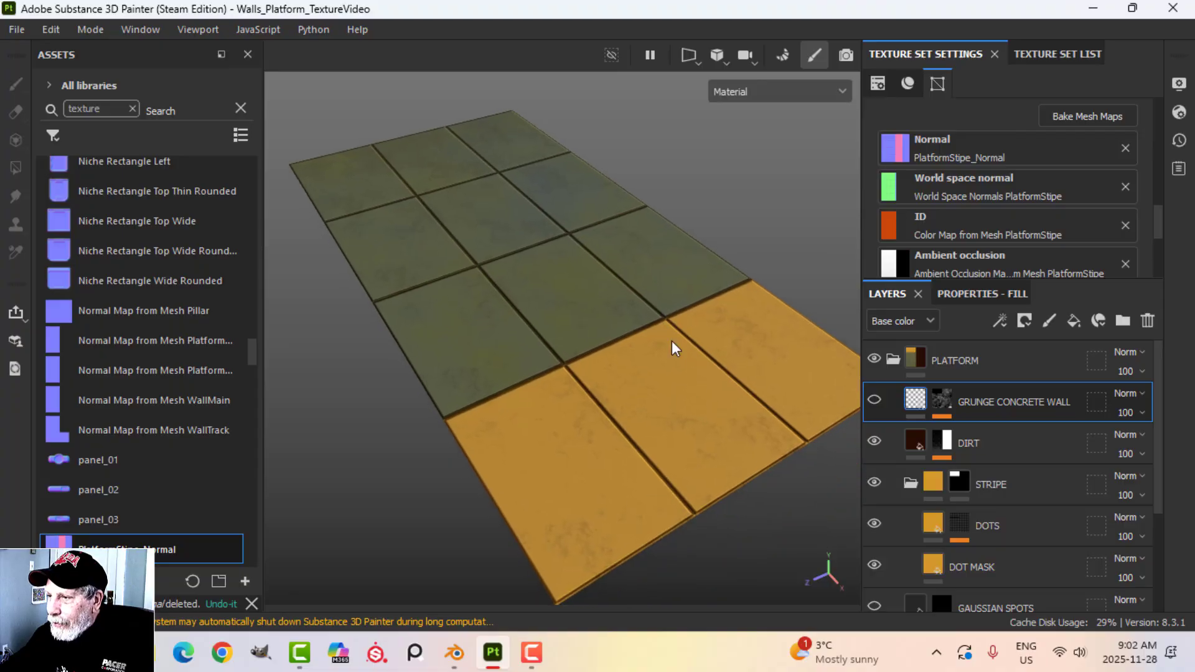
{"action": "left_click_drag", "start_coordinate": [671, 341], "coordinate": [689, 362], "text": "alt"}
{"action": "left_click", "coordinate": [874, 401]}
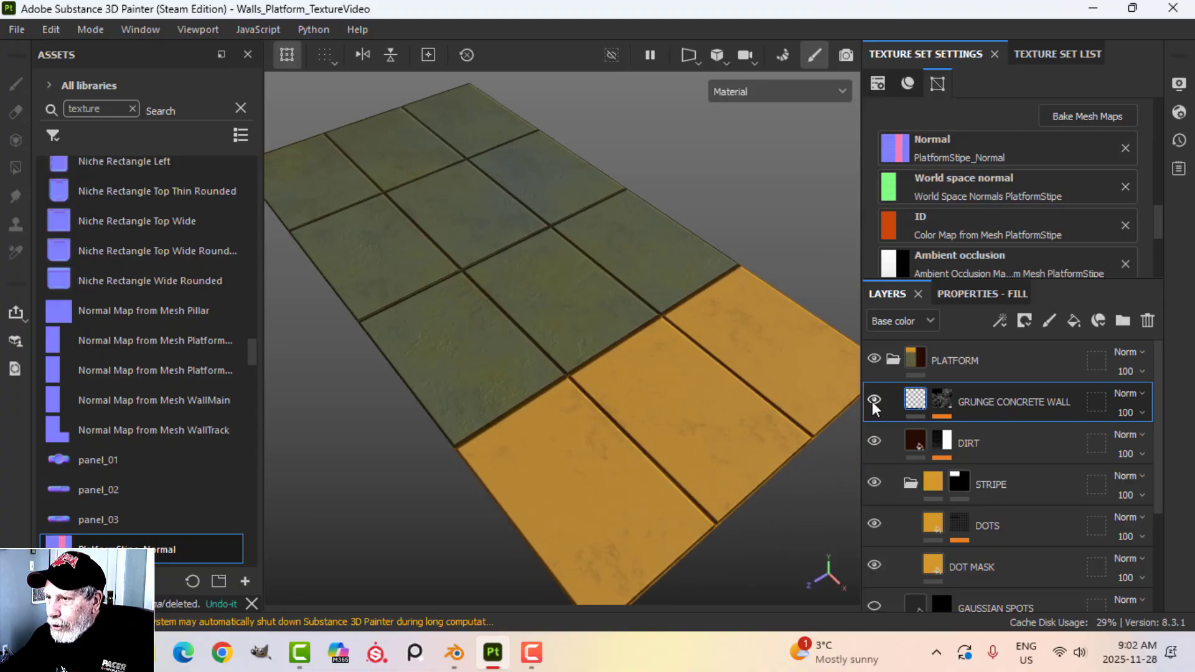
{"action": "scroll", "coordinate": [610, 395], "scroll_direction": "up", "scroll_amount": 5}
{"action": "middle_click_drag", "start_coordinate": [449, 398], "coordinate": [540, 403], "text": "alt"}
{"action": "scroll", "coordinate": [512, 385], "scroll_direction": "up", "scroll_amount": 5}
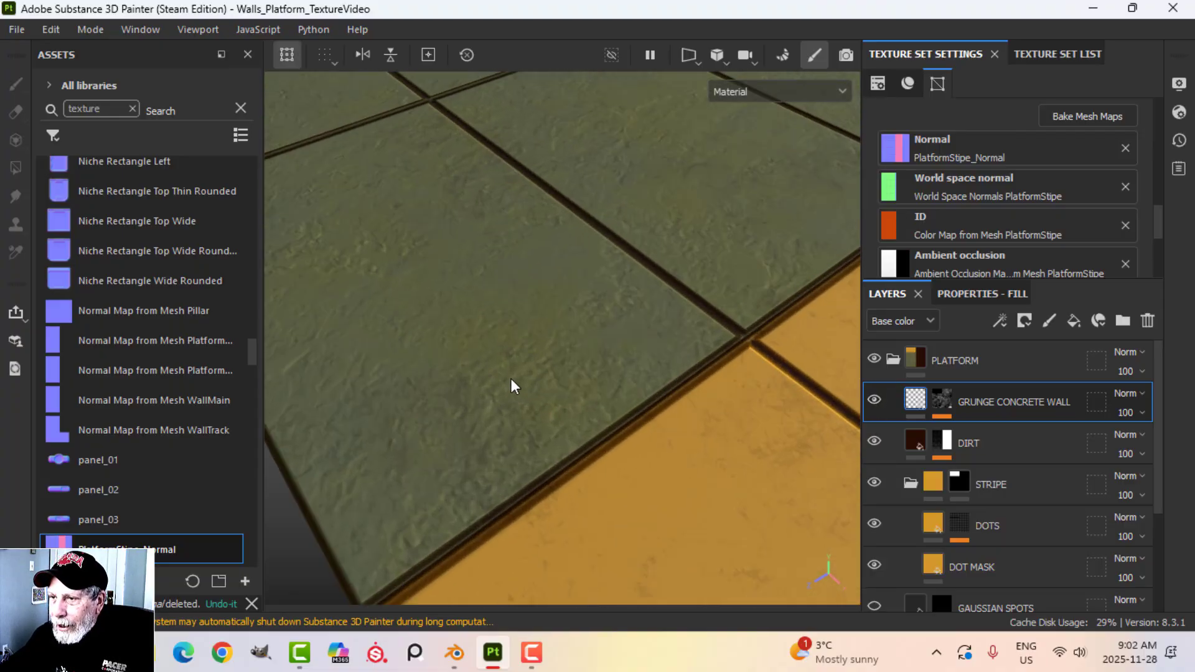
{"action": "scroll", "coordinate": [513, 385], "scroll_direction": "down", "scroll_amount": 4}
{"action": "scroll", "coordinate": [801, 482], "scroll_direction": "down", "scroll_amount": 2}
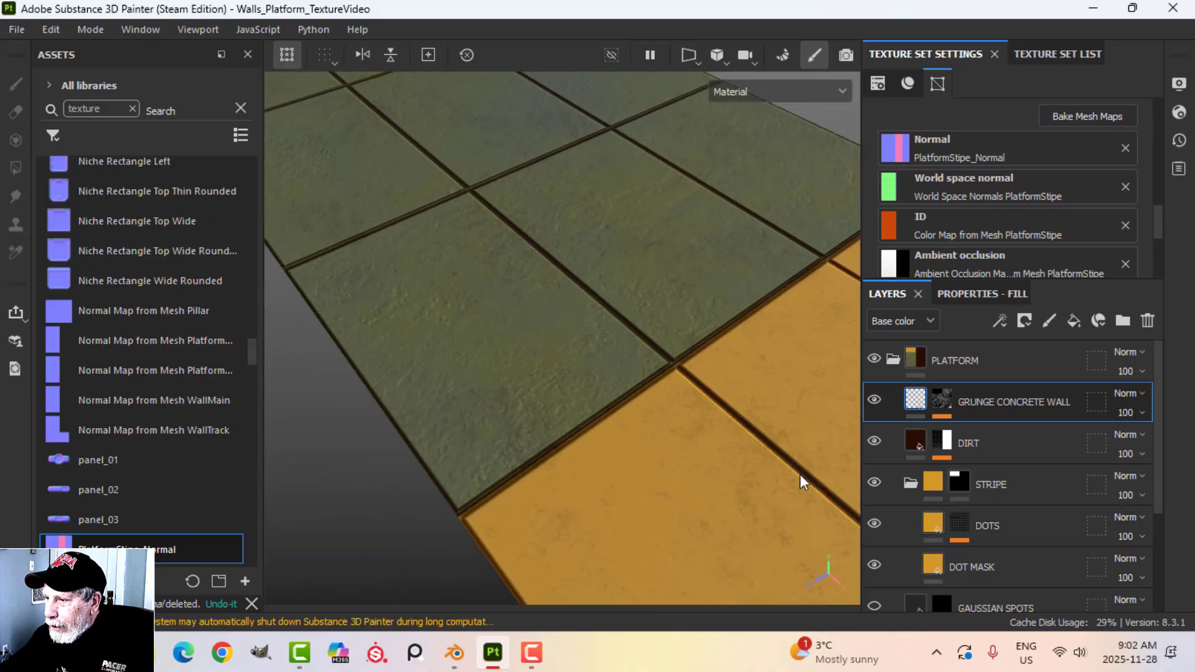
Turn the height channel of the DOTS layer's fill back on
{"action": "left_click", "coordinate": [939, 531]}
{"action": "left_click", "coordinate": [999, 294]}
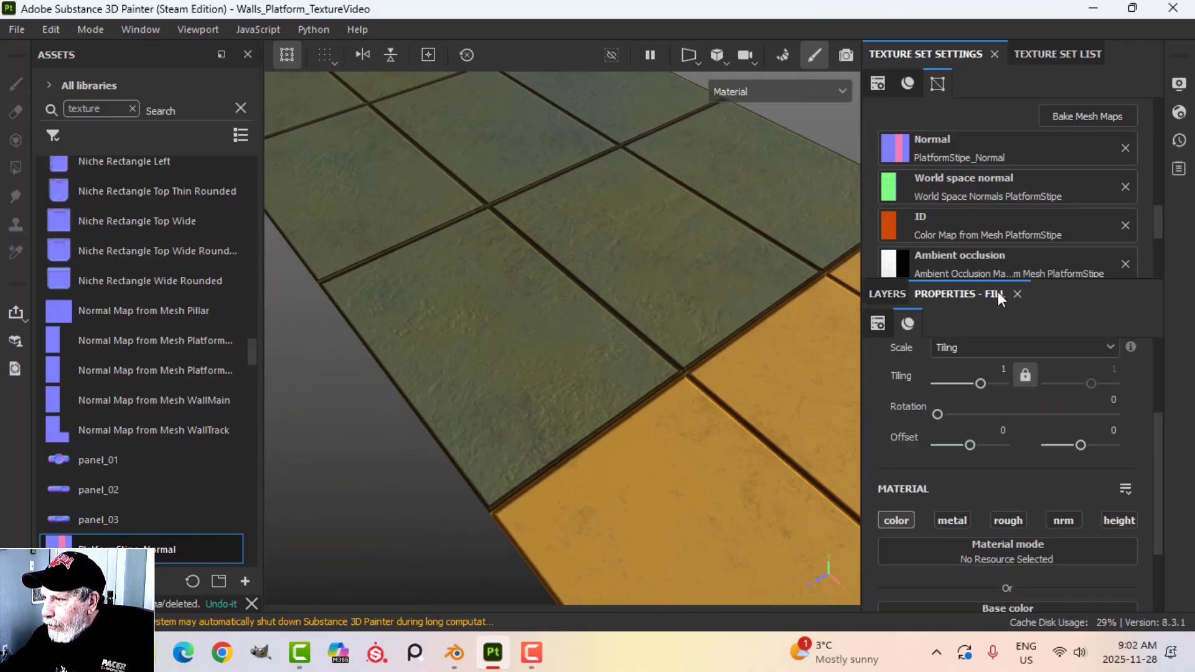
{"action": "left_click", "coordinate": [1114, 519]}
{"action": "scroll", "coordinate": [708, 464], "scroll_direction": "down", "scroll_amount": 2}
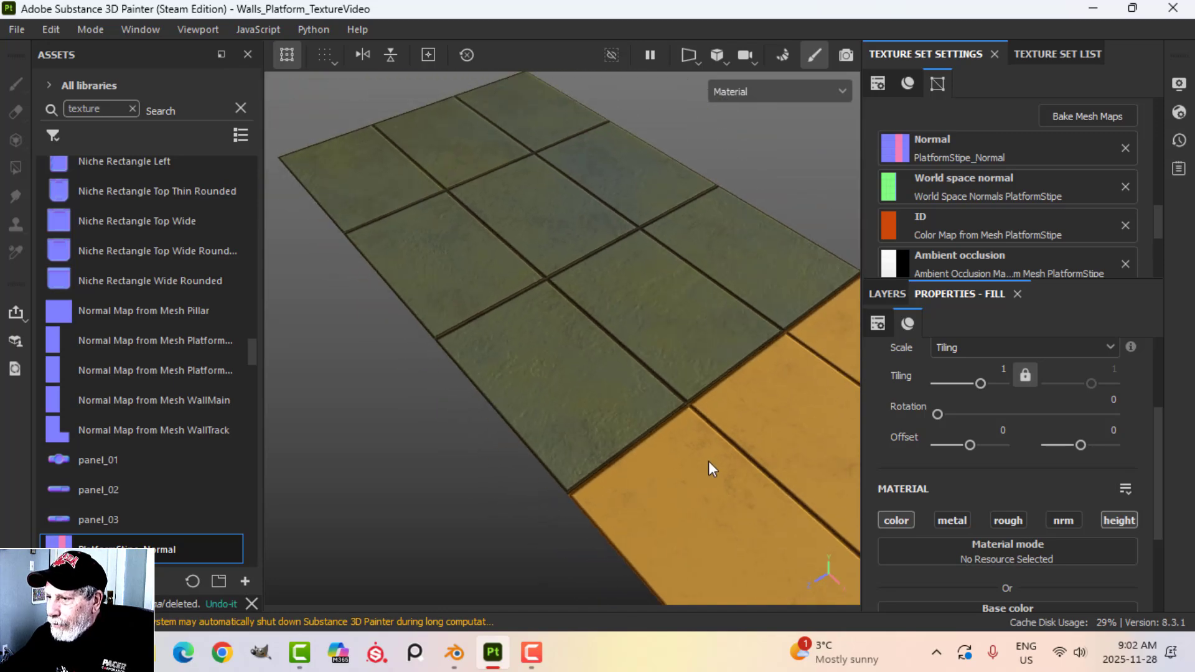
Turn off the height channel of the DOT MASK layer's fill
{"action": "left_click", "coordinate": [888, 294]}
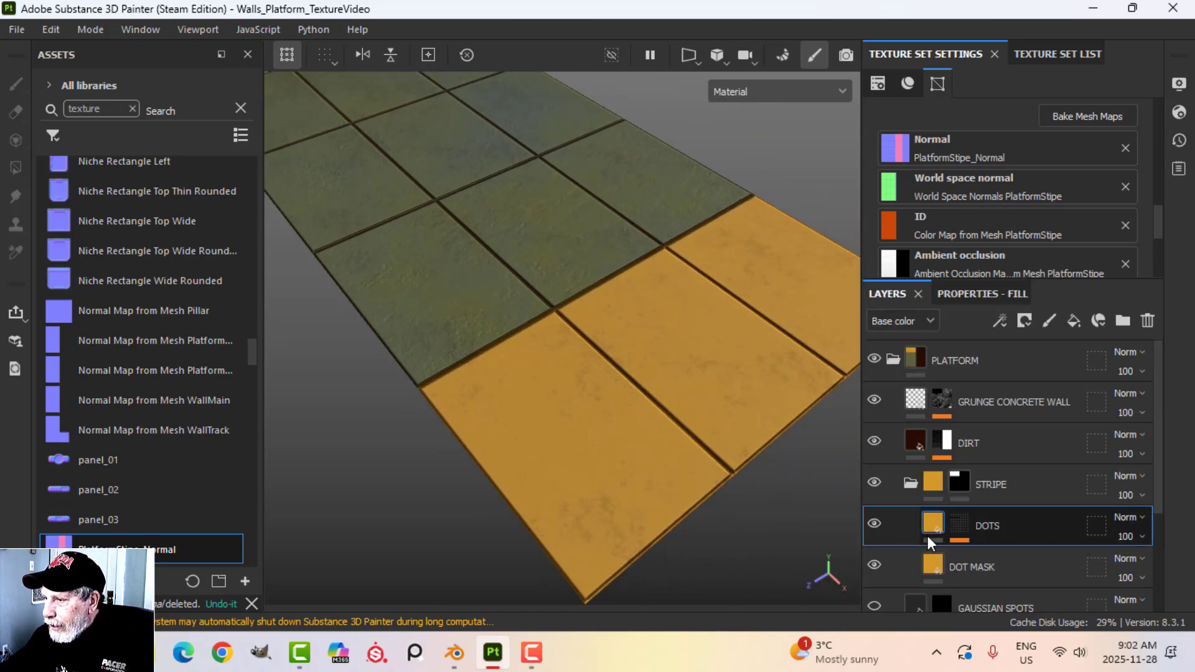
{"action": "left_click", "coordinate": [940, 582]}
{"action": "left_click", "coordinate": [982, 294]}
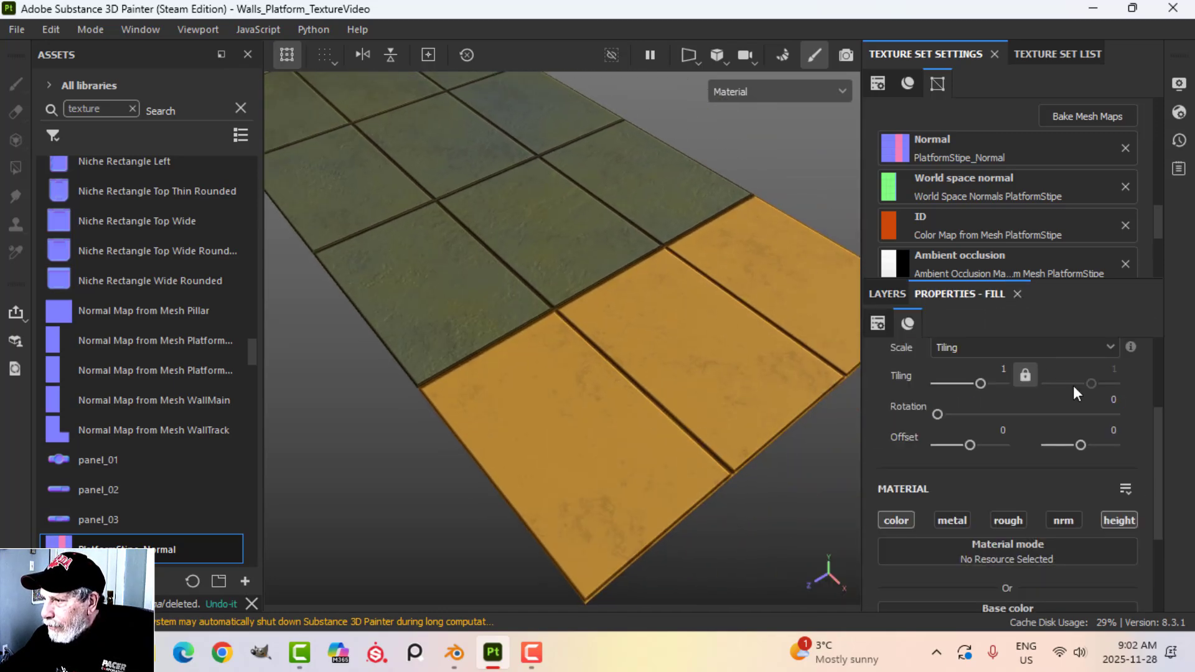
{"action": "left_click", "coordinate": [1114, 518]}
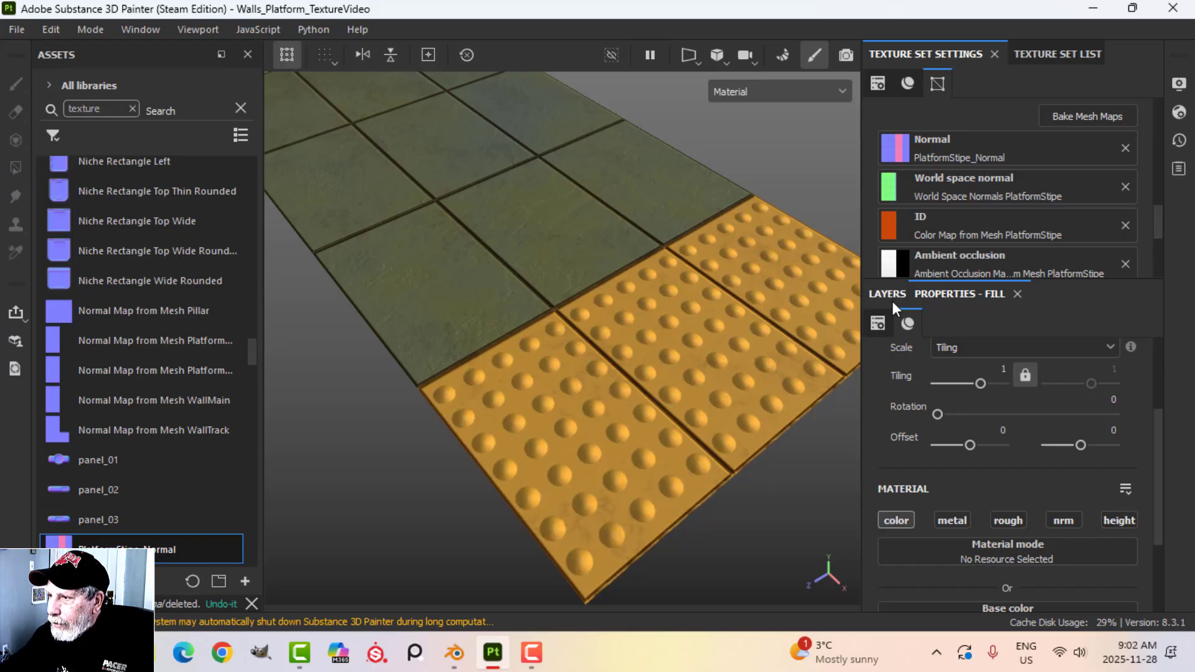
{"action": "left_click_drag", "start_coordinate": [630, 389], "coordinate": [666, 417], "text": "alt"}
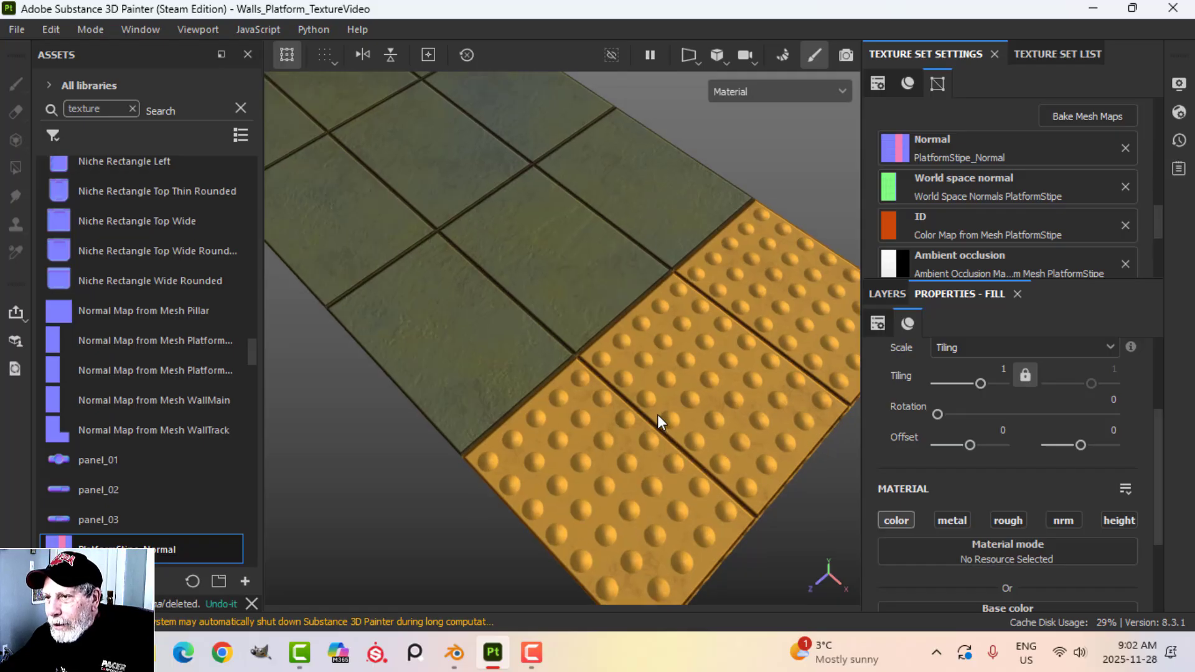
Collapse the PLATFORM folder and add a fill layer with a black mask above it
{"action": "left_click", "coordinate": [884, 299]}
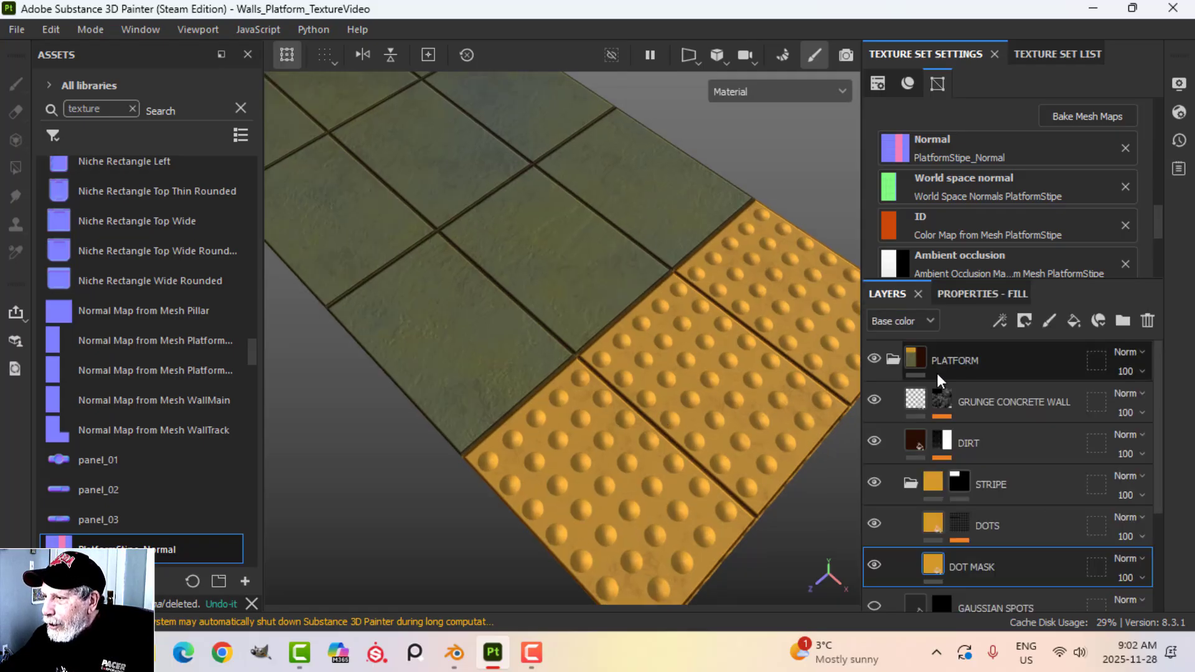
{"action": "left_click", "coordinate": [897, 360]}
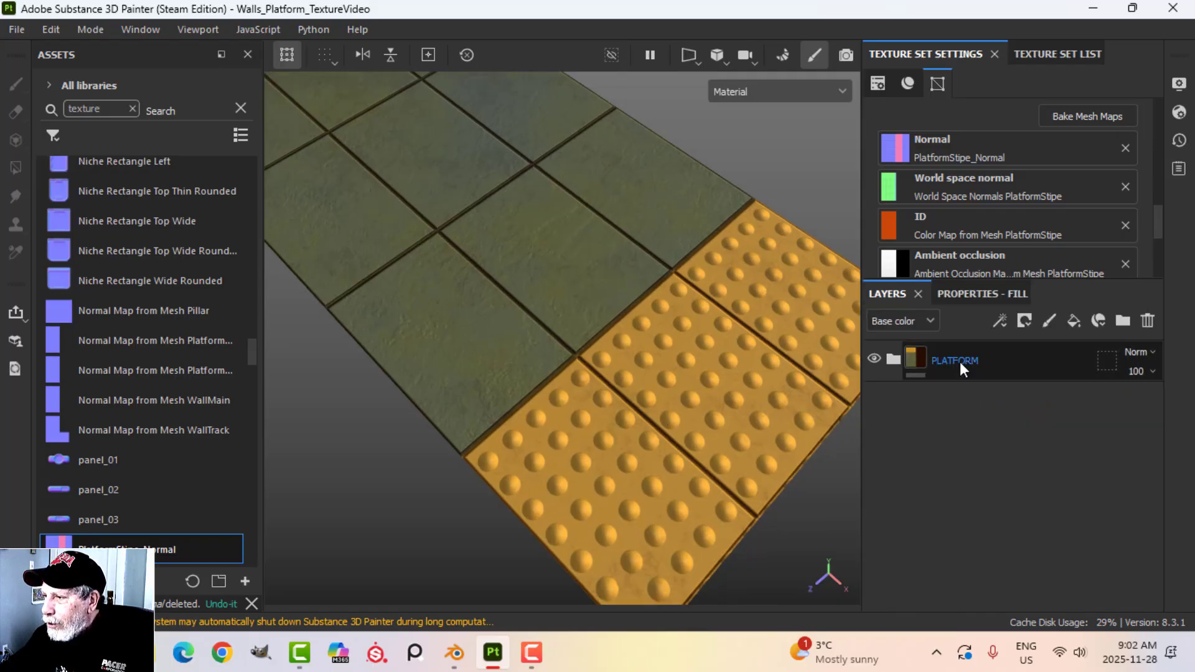
{"action": "left_click", "coordinate": [1075, 320]}
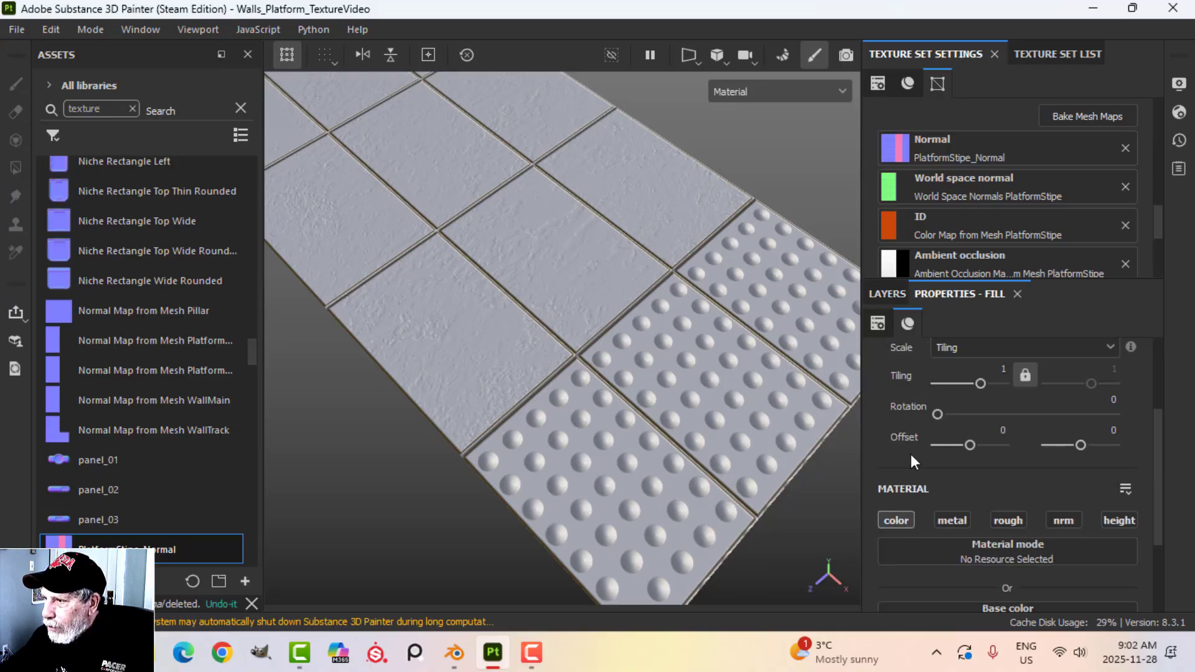
{"action": "left_click", "coordinate": [890, 294]}
{"action": "left_click", "coordinate": [1025, 323]}
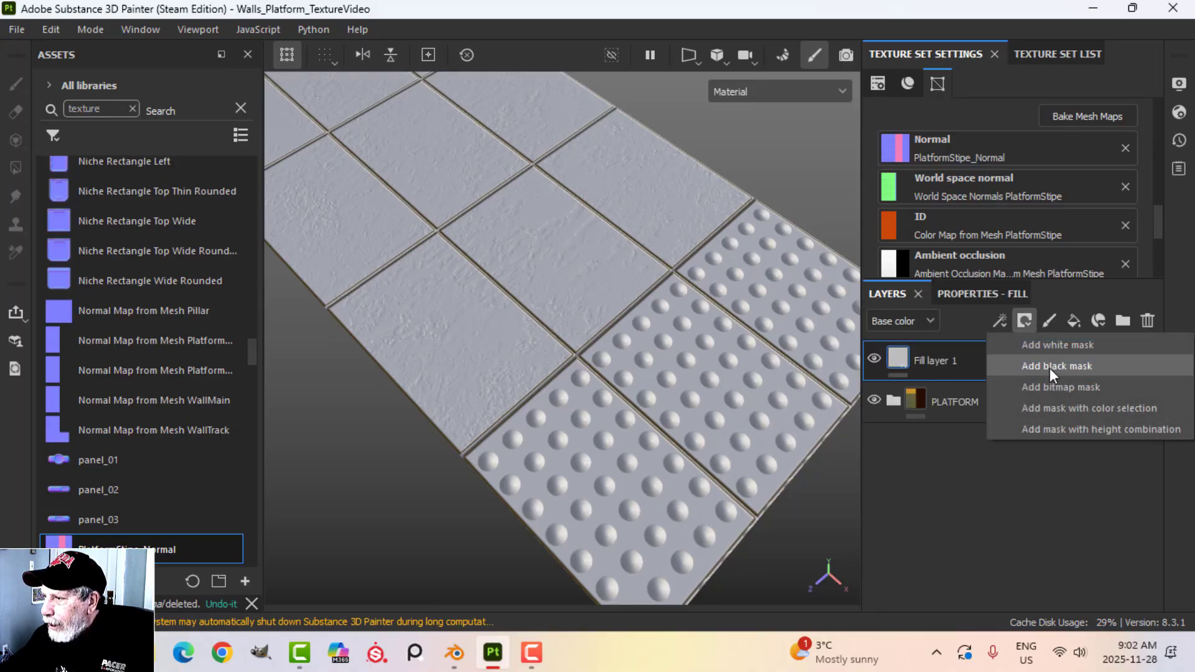
{"action": "left_click", "coordinate": [1050, 368]}
Add a Metal Edge Wear generator to the new fill layer's mask
{"action": "left_click", "coordinate": [1000, 321]}
{"action": "left_click", "coordinate": [1024, 342]}
{"action": "left_click", "coordinate": [990, 295]}
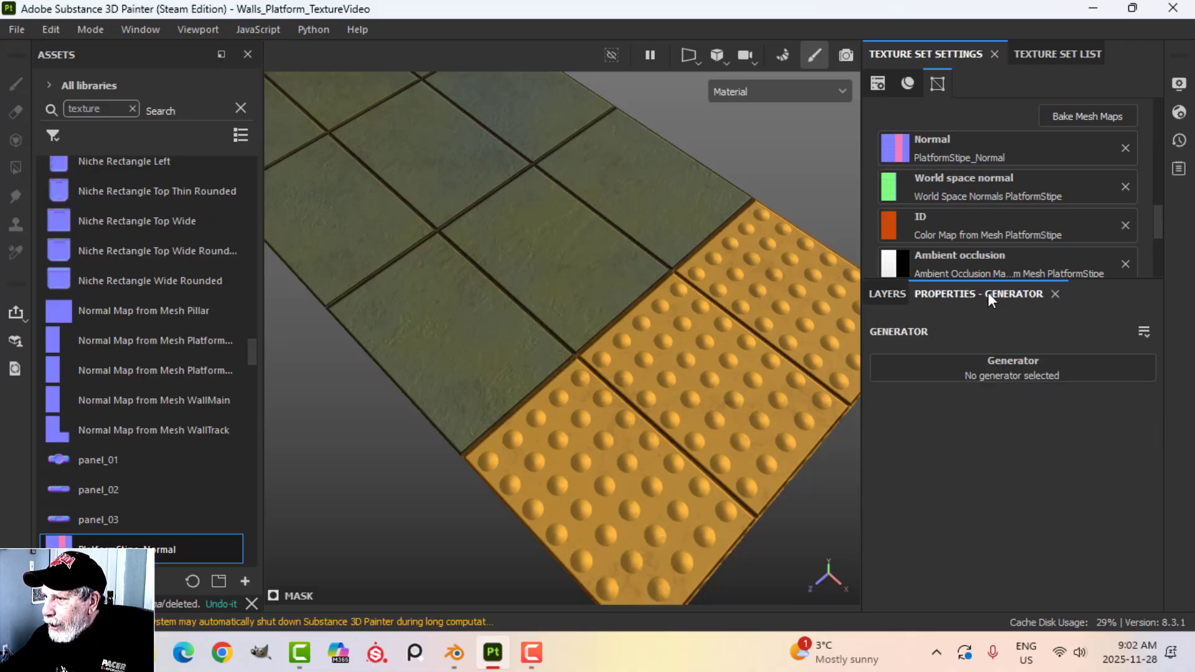
{"action": "left_click", "coordinate": [1003, 369]}
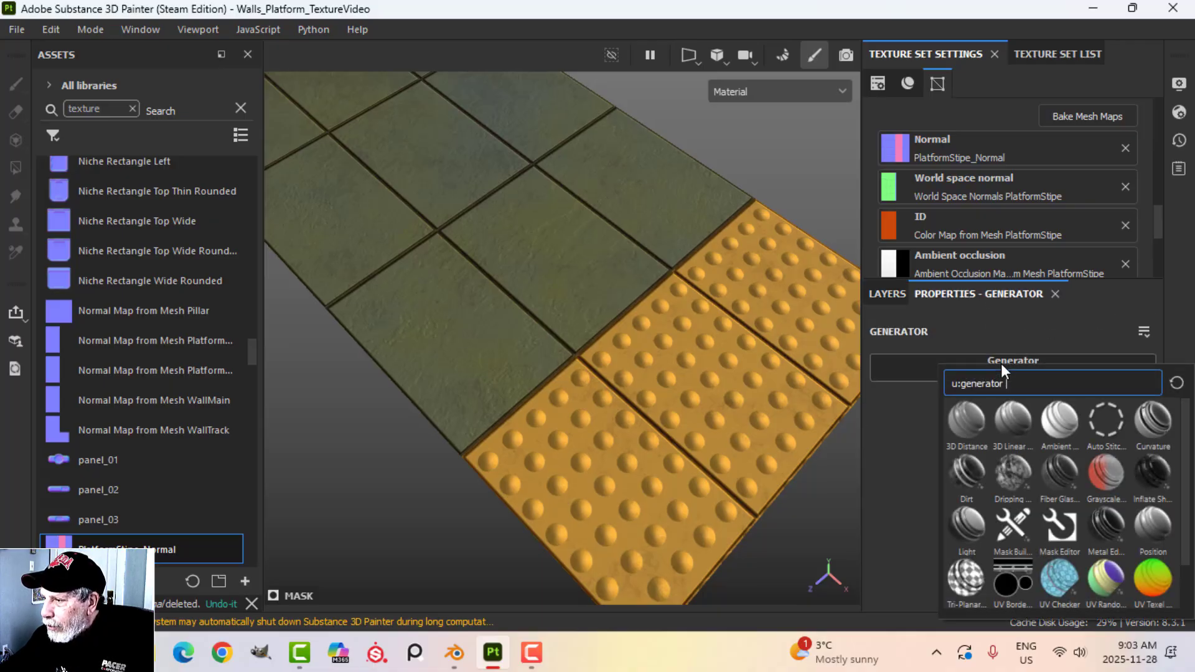
{"action": "left_click", "coordinate": [1105, 526]}
Examine the edge wear along the tile borders, grout lines and dotted stripe, both up close and from farther away
{"action": "scroll", "coordinate": [550, 324], "scroll_direction": "down", "scroll_amount": 3}
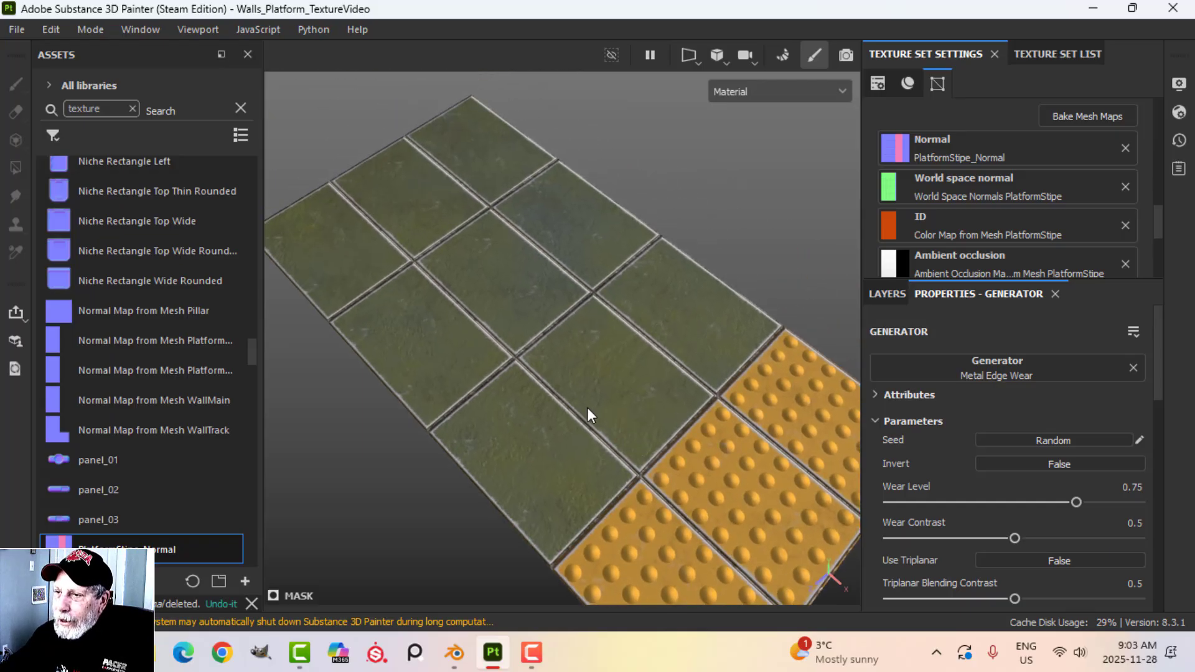
{"action": "scroll", "coordinate": [466, 385], "scroll_direction": "up", "scroll_amount": 2}
{"action": "scroll", "coordinate": [510, 365], "scroll_direction": "down", "scroll_amount": 1}
{"action": "middle_click_drag", "start_coordinate": [627, 389], "coordinate": [543, 265], "text": "alt"}
{"action": "scroll", "coordinate": [525, 394], "scroll_direction": "up", "scroll_amount": 1}
{"action": "left_click_drag", "start_coordinate": [526, 396], "coordinate": [366, 301], "text": "alt"}
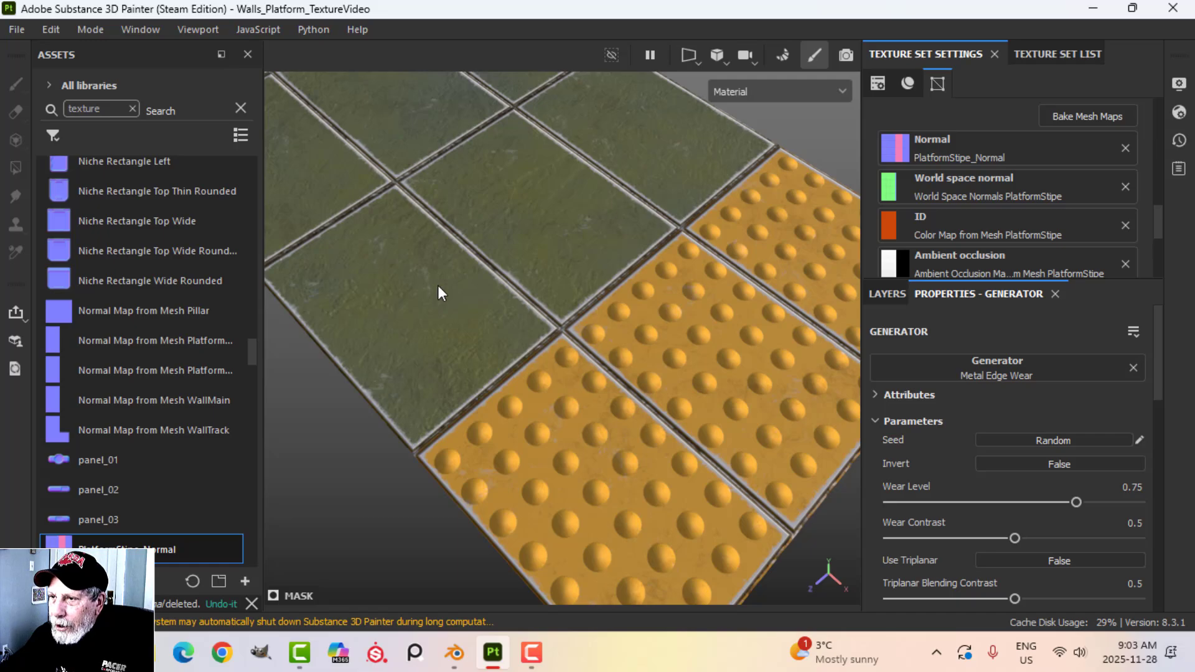
{"action": "scroll", "coordinate": [438, 285], "scroll_direction": "up", "scroll_amount": 2}
{"action": "middle_click_drag", "start_coordinate": [416, 312], "coordinate": [521, 360], "text": "alt"}
{"action": "scroll", "coordinate": [520, 360], "scroll_direction": "up", "scroll_amount": 3}
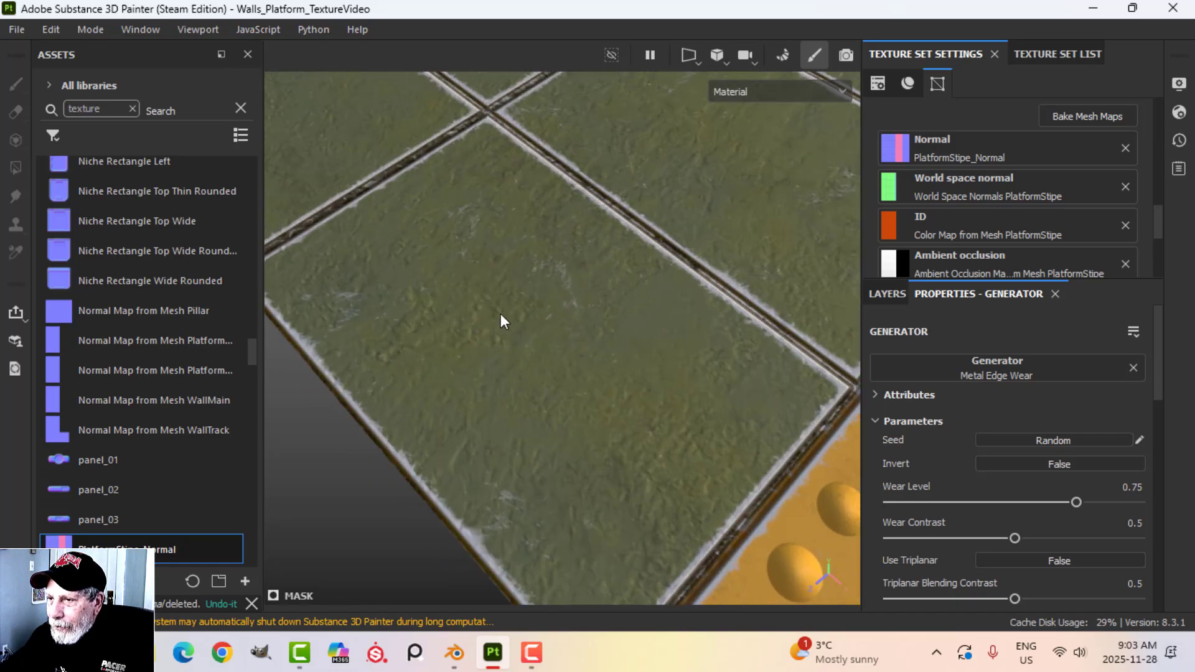
{"action": "scroll", "coordinate": [554, 394], "scroll_direction": "down", "scroll_amount": 3}
{"action": "middle_click_drag", "start_coordinate": [674, 418], "coordinate": [520, 296], "text": "alt"}
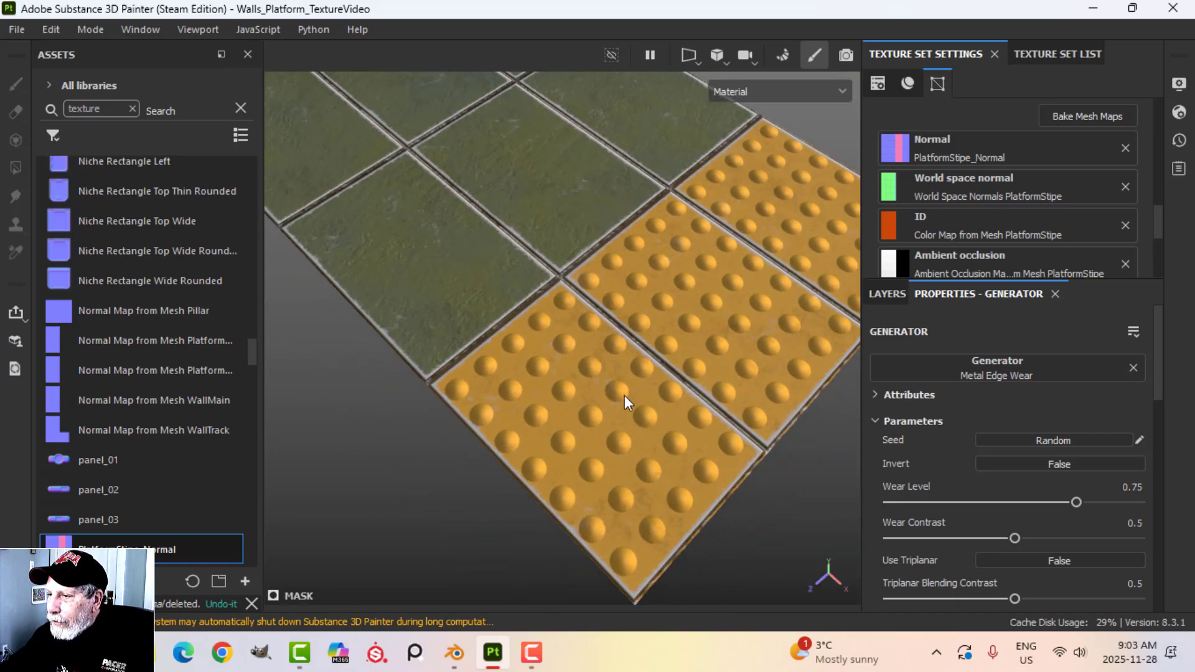
Set the Metal Edge Wear generator's Wear Level to 0.36 and its Wear Contrast to 0.03
{"action": "left_click_drag", "start_coordinate": [1076, 503], "coordinate": [1026, 503]}
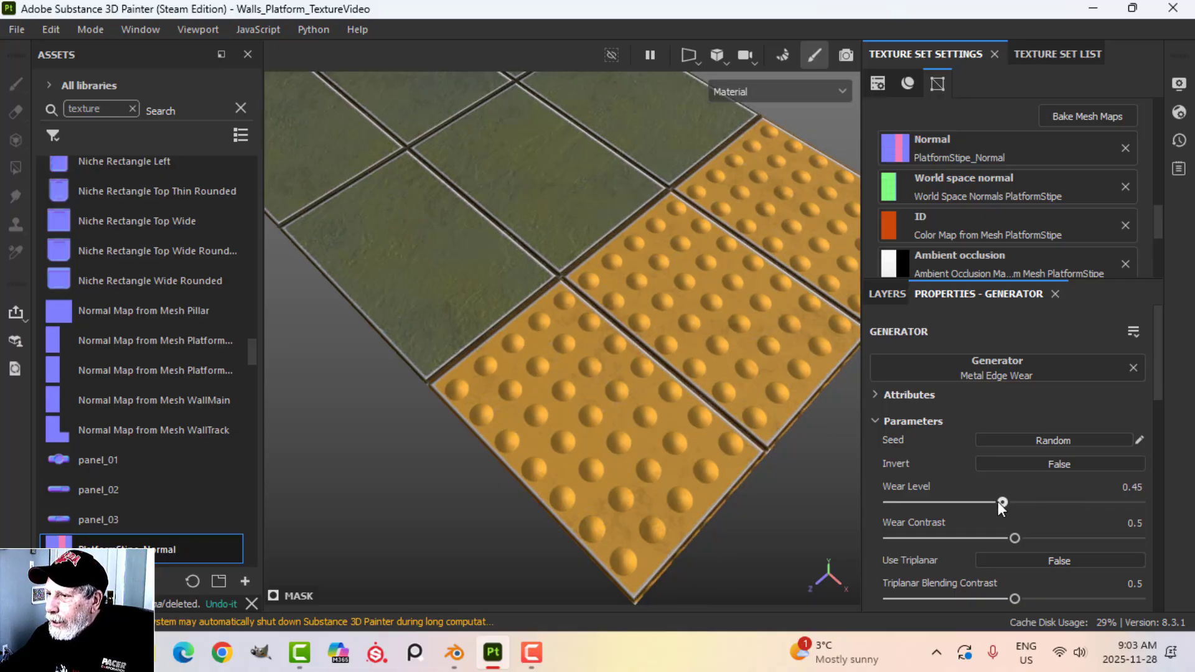
{"action": "left_click_drag", "start_coordinate": [993, 502], "coordinate": [991, 502]}
{"action": "scroll", "coordinate": [676, 390], "scroll_direction": "down", "scroll_amount": 3}
{"action": "mouse_move", "coordinate": [672, 387]}
{"action": "left_mouse_down", "text": "alt"}
{"action": "mouse_move", "coordinate": [635, 403]}
{"action": "mouse_move", "coordinate": [666, 398]}
{"action": "left_mouse_up", "text": "alt"}
{"action": "right_click_drag", "start_coordinate": [680, 436], "coordinate": [1037, 540], "text": "alt"}
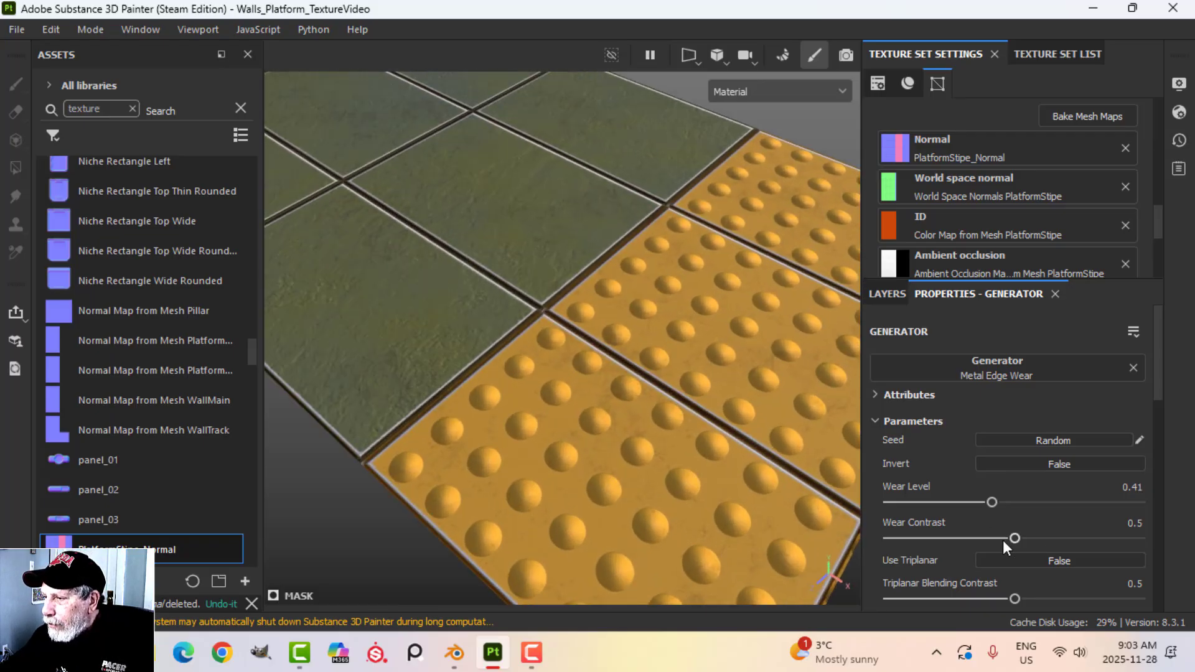
{"action": "left_click_drag", "start_coordinate": [999, 535], "coordinate": [898, 536]}
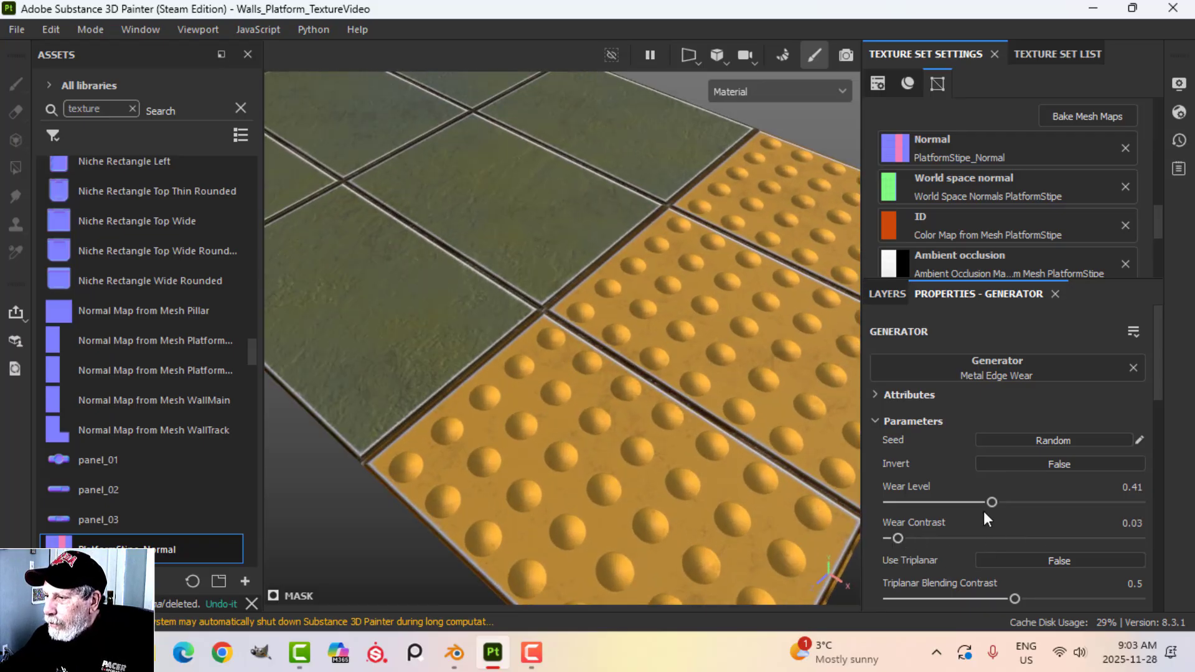
{"action": "left_click_drag", "start_coordinate": [992, 503], "coordinate": [979, 502]}
{"action": "left_click_drag", "start_coordinate": [629, 316], "coordinate": [618, 346], "text": "alt"}
{"action": "right_click_drag", "start_coordinate": [618, 346], "coordinate": [582, 331], "text": "alt"}
{"action": "left_click_drag", "start_coordinate": [582, 331], "coordinate": [590, 368], "text": "alt"}
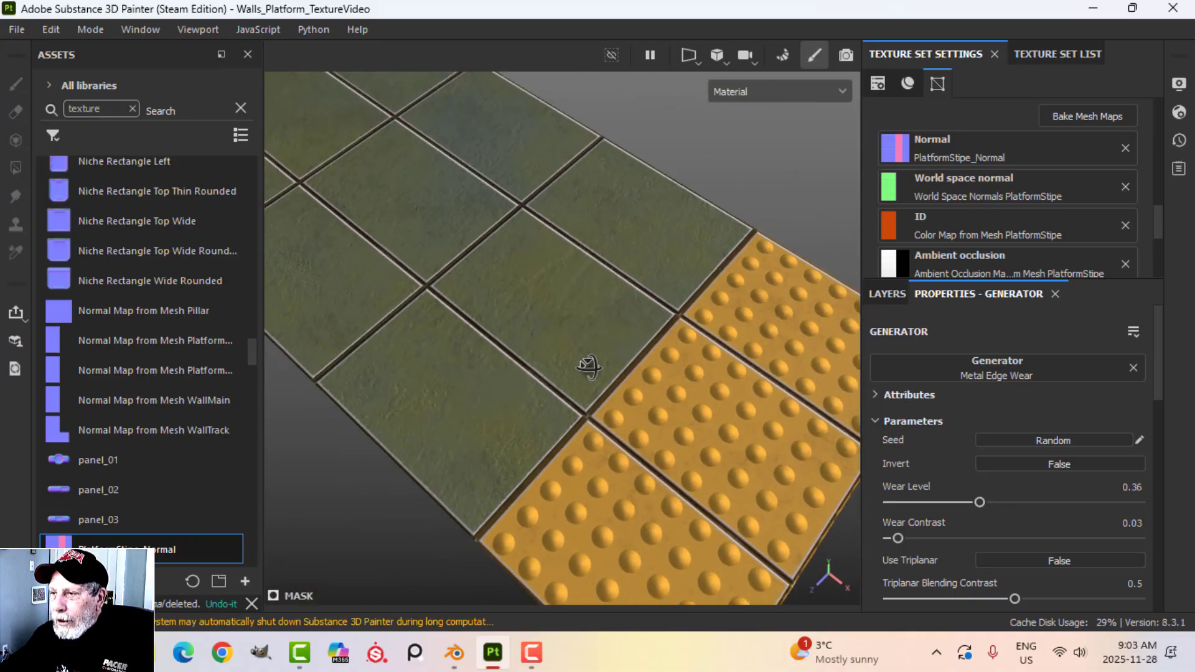
Rename the edge wear fill layer as EDGES
{"action": "left_click", "coordinate": [897, 295]}
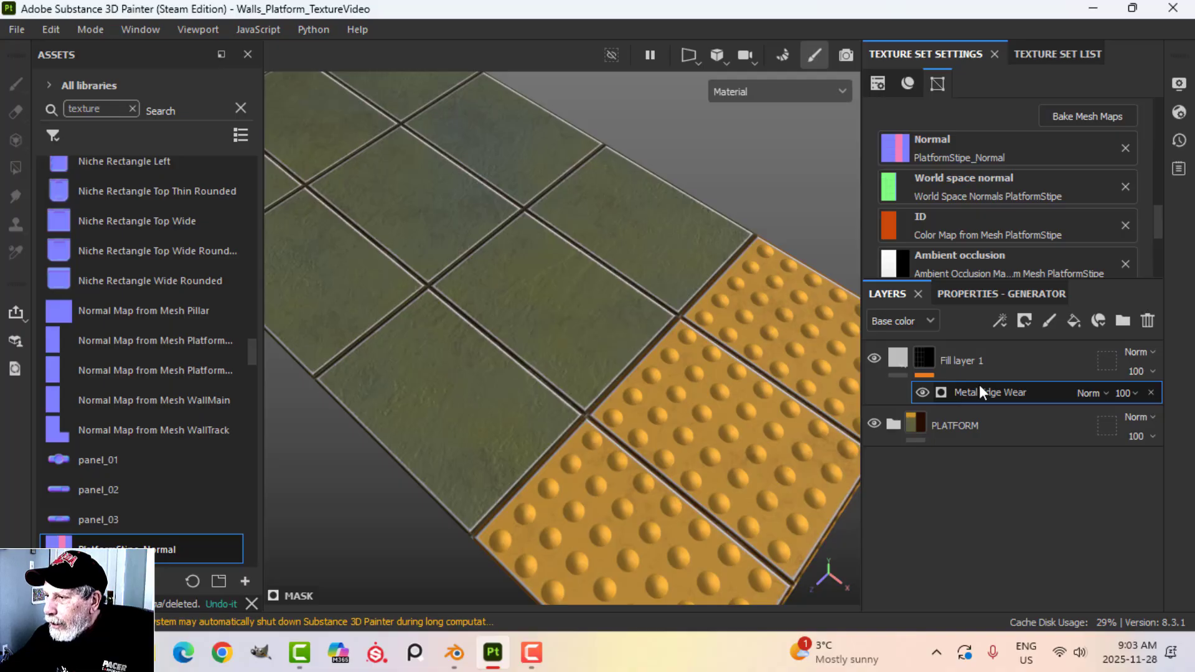
{"action": "left_click", "coordinate": [960, 360]}
{"action": "double_click", "coordinate": [960, 358]}
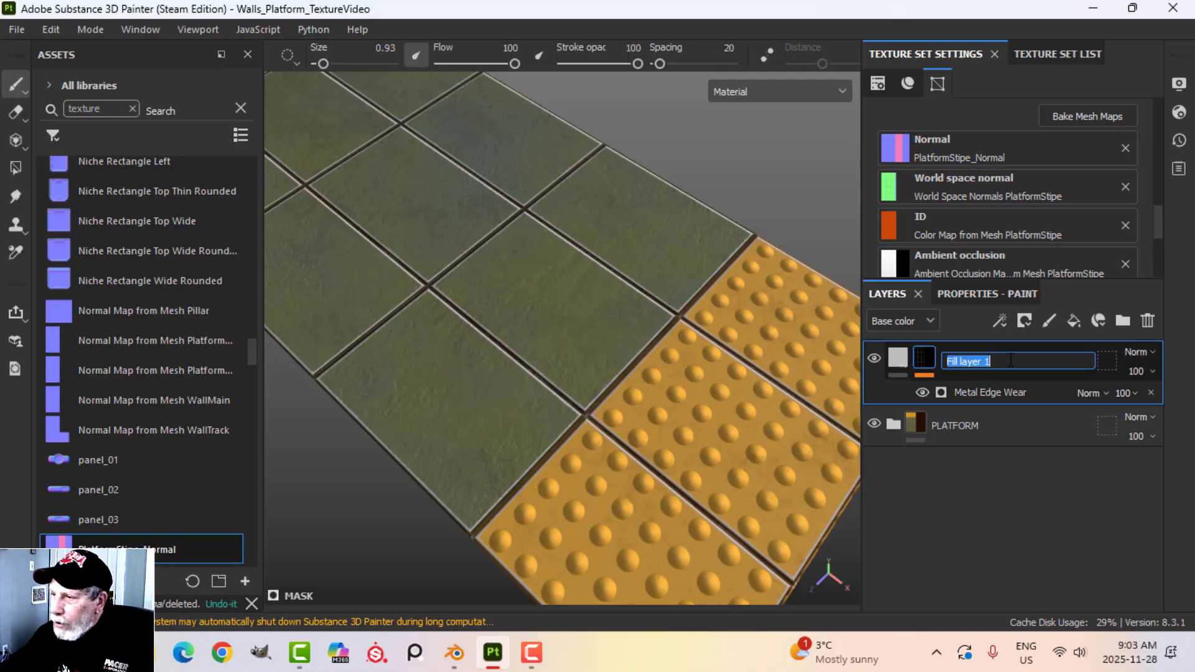
{"action": "type", "text": "EDGES"}
{"action": "key", "text": "Return"}
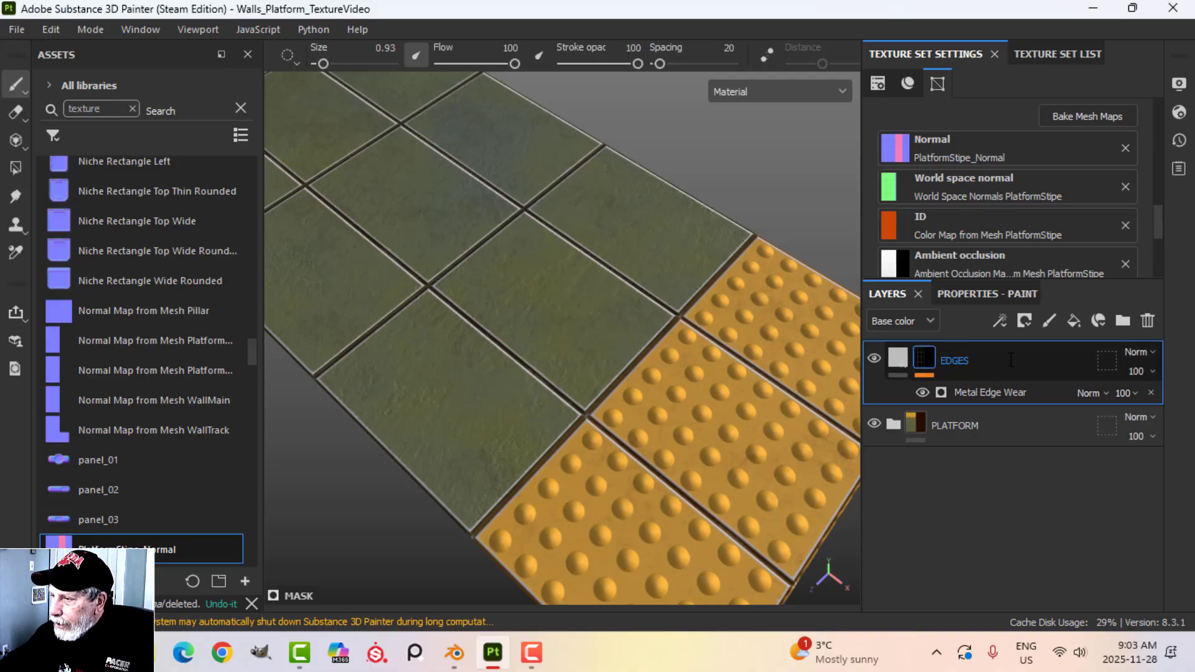
Add a fill to the EDGES layer's mask and assign the Grunge Cobweb texture as its grayscale
{"action": "left_click", "coordinate": [1000, 320]}
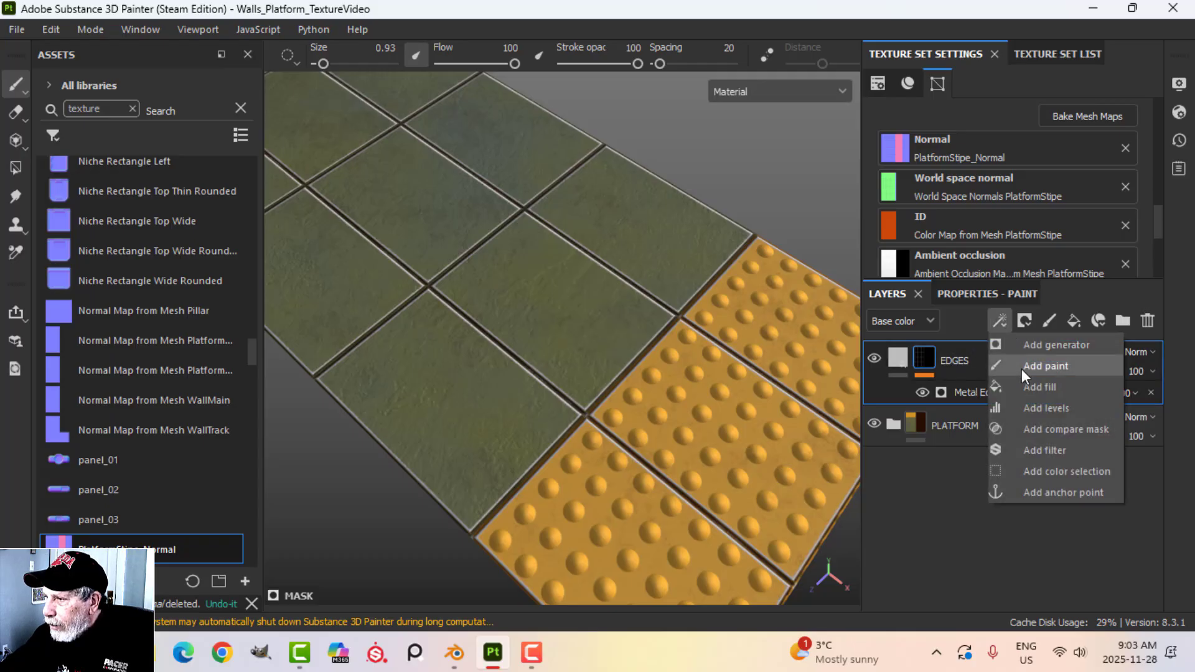
{"action": "left_click", "coordinate": [1022, 383]}
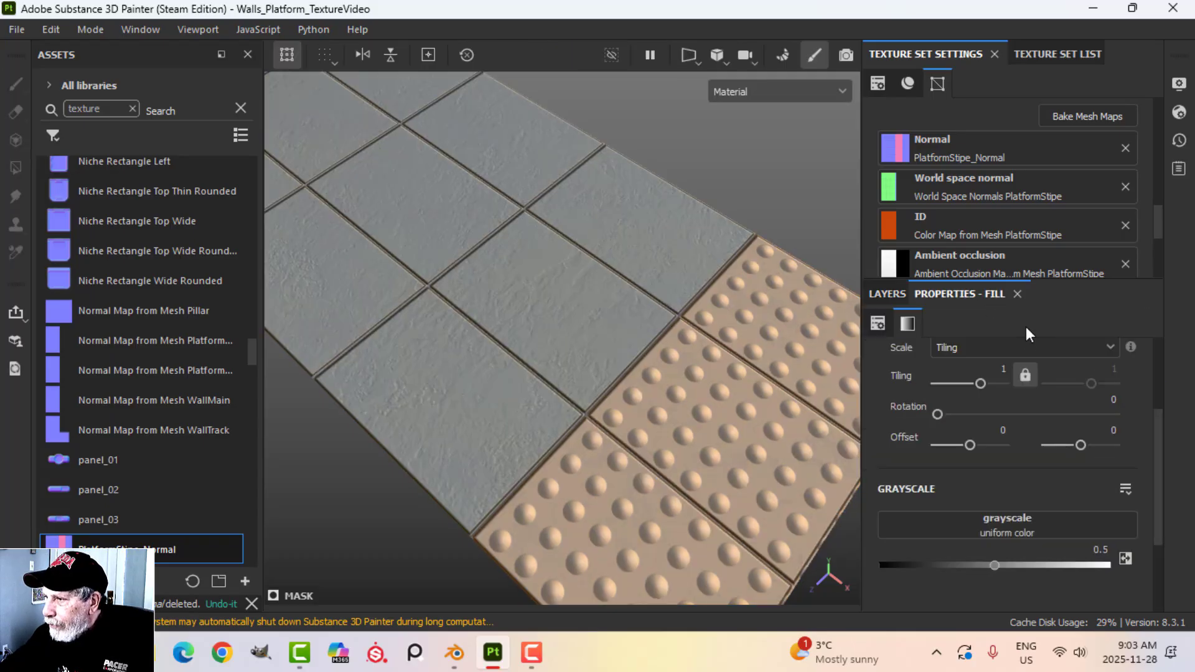
{"action": "scroll", "coordinate": [1057, 428], "scroll_direction": "down", "scroll_amount": 1}
{"action": "scroll", "coordinate": [1063, 435], "scroll_direction": "up", "scroll_amount": 2}
{"action": "scroll", "coordinate": [1052, 448], "scroll_direction": "down", "scroll_amount": 2}
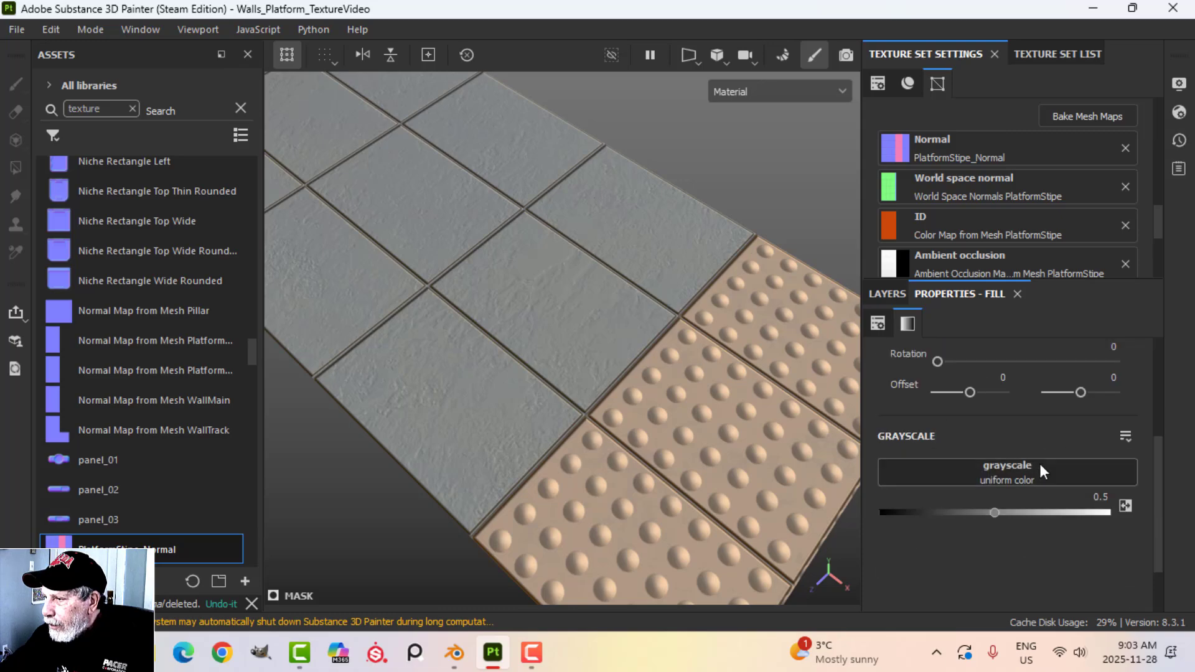
{"action": "left_click", "coordinate": [1040, 464]}
{"action": "left_click", "coordinate": [1177, 237]}
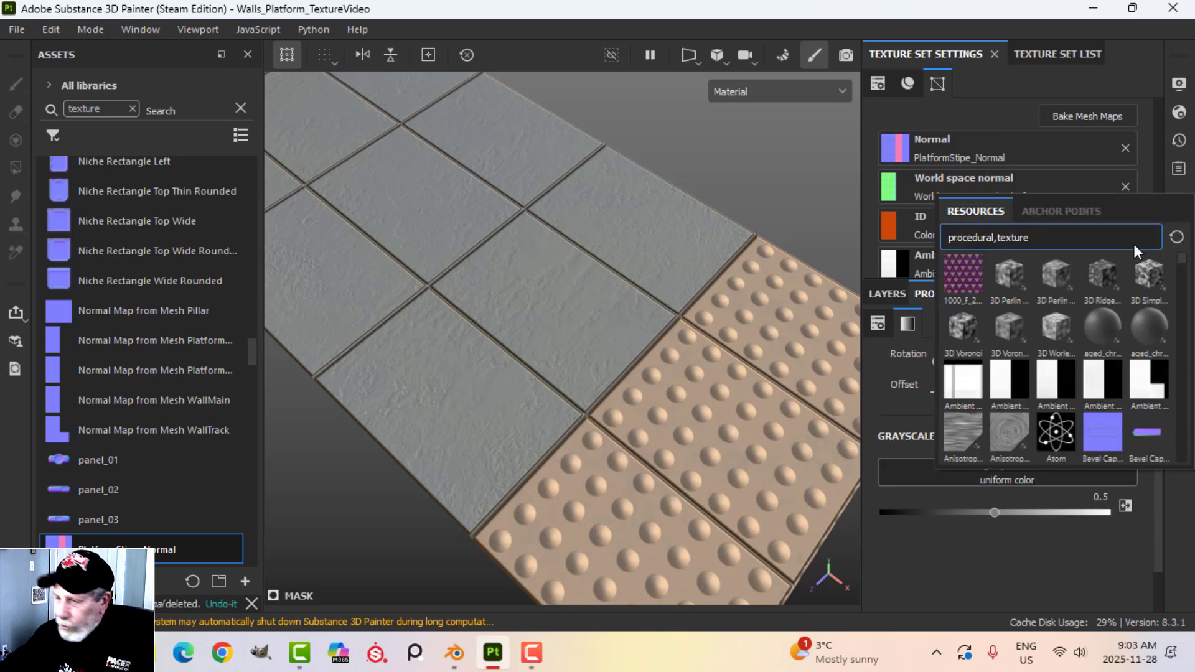
{"action": "type", "text": "GRN"}
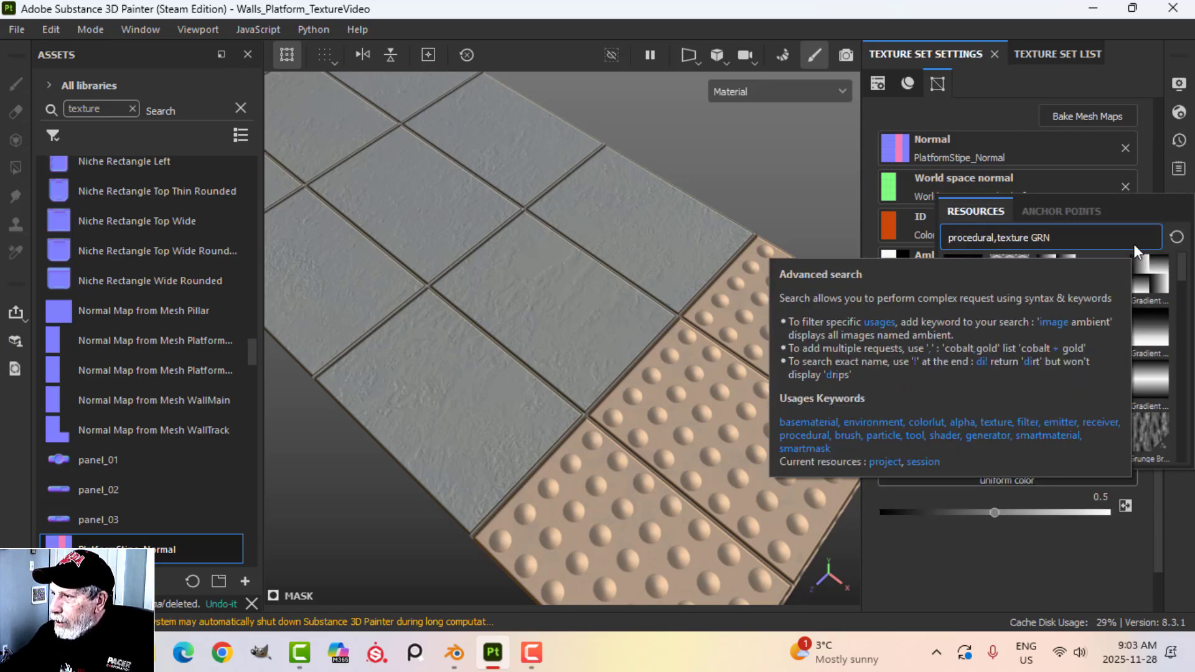
{"action": "key", "text": "BackSpace"}
{"action": "type", "text": "UN"}
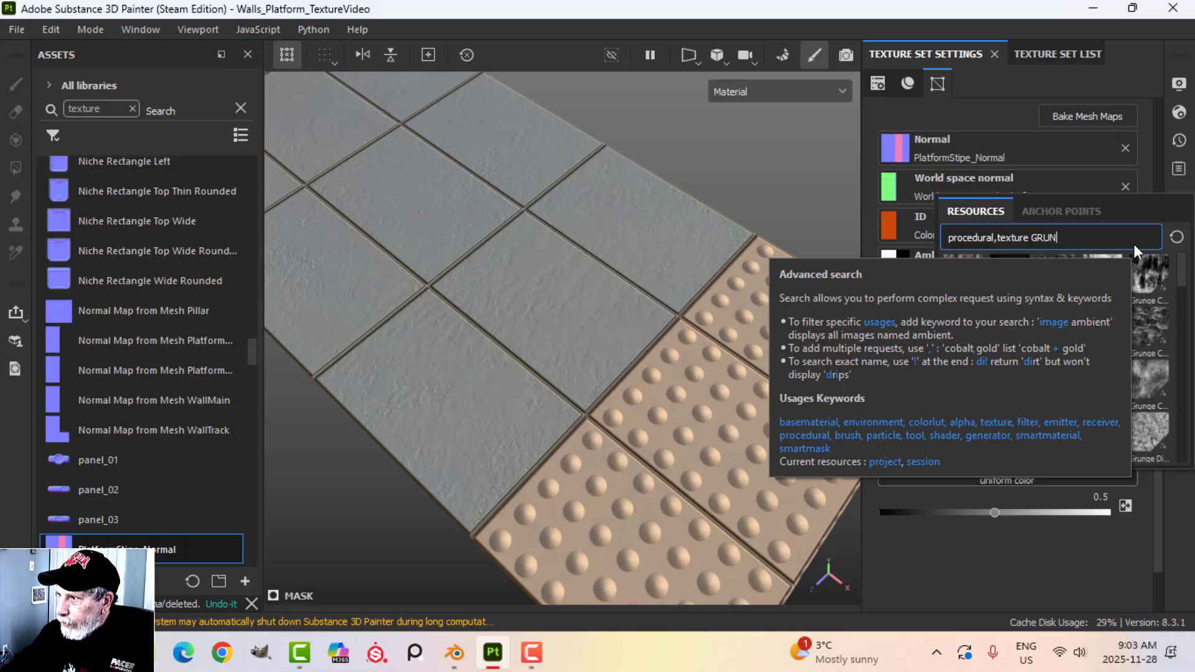
{"action": "left_click", "coordinate": [1157, 282]}
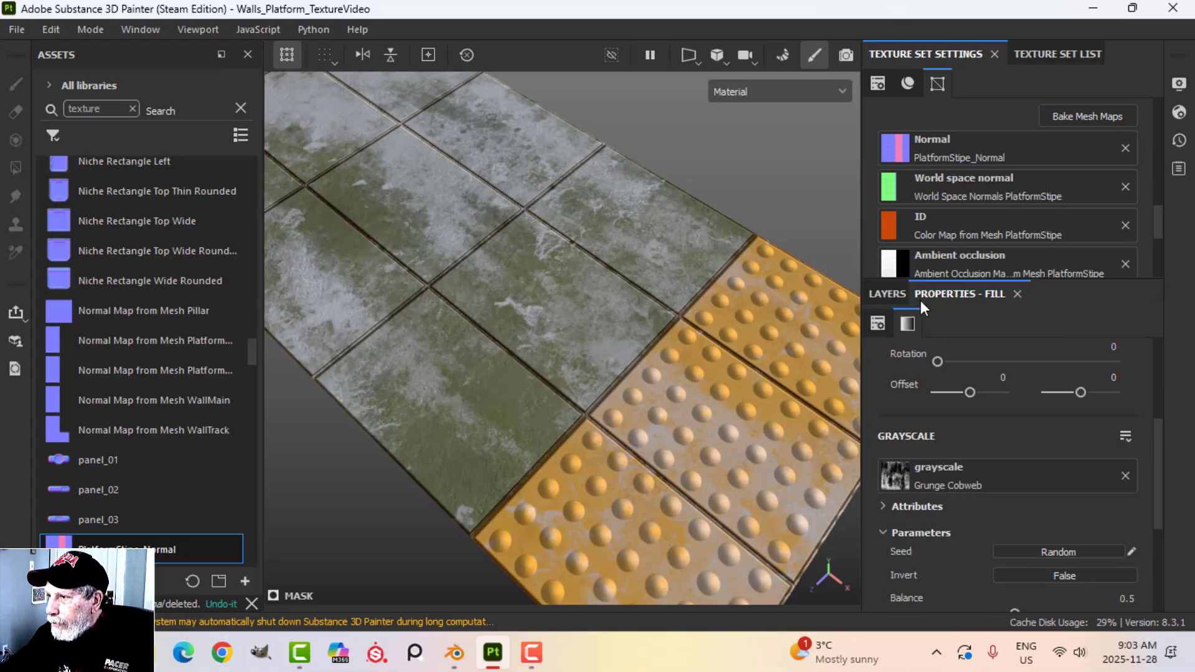
Set the Grunge Cobweb fill's blending mode to Subtract and check the broken-up wear on the tile edges
{"action": "left_click", "coordinate": [888, 294]}
{"action": "left_click", "coordinate": [1089, 393]}
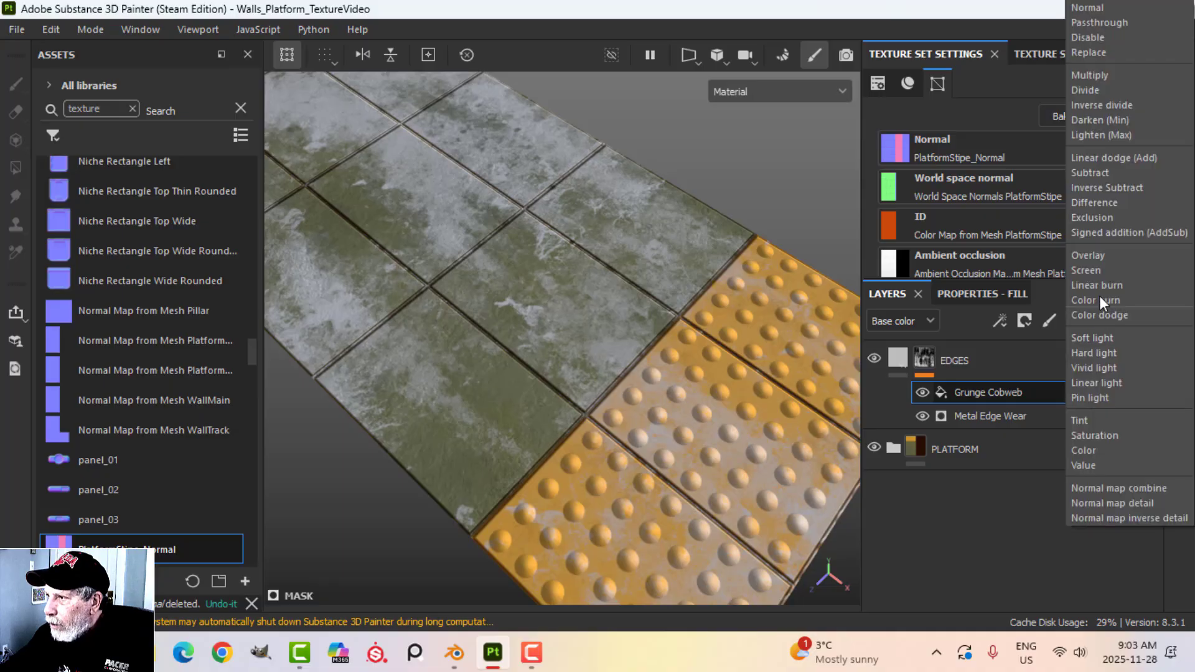
{"action": "left_click", "coordinate": [1115, 171]}
{"action": "scroll", "coordinate": [591, 365], "scroll_direction": "down", "scroll_amount": 2}
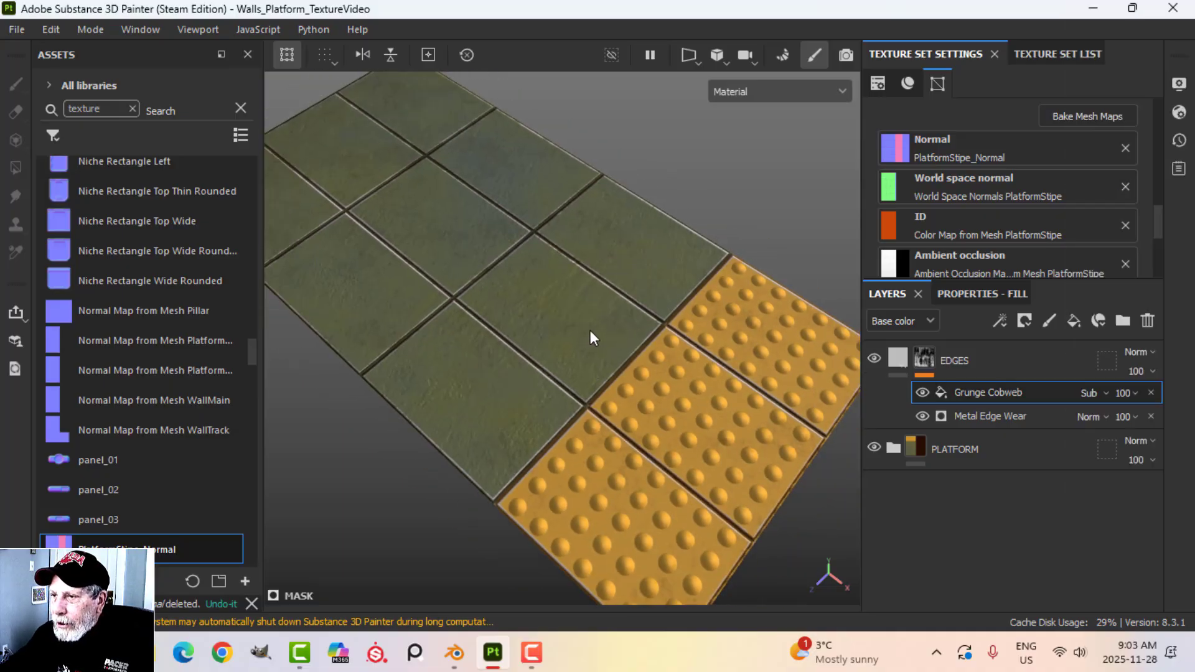
{"action": "scroll", "coordinate": [590, 330], "scroll_direction": "up", "scroll_amount": 4}
{"action": "middle_click_drag", "start_coordinate": [581, 226], "coordinate": [613, 301], "text": "alt"}
{"action": "mouse_move", "coordinate": [556, 260]}
{"action": "left_mouse_down", "text": "alt"}
{"action": "mouse_move", "coordinate": [591, 293]}
{"action": "mouse_move", "coordinate": [568, 249]}
{"action": "left_mouse_up", "text": "alt"}
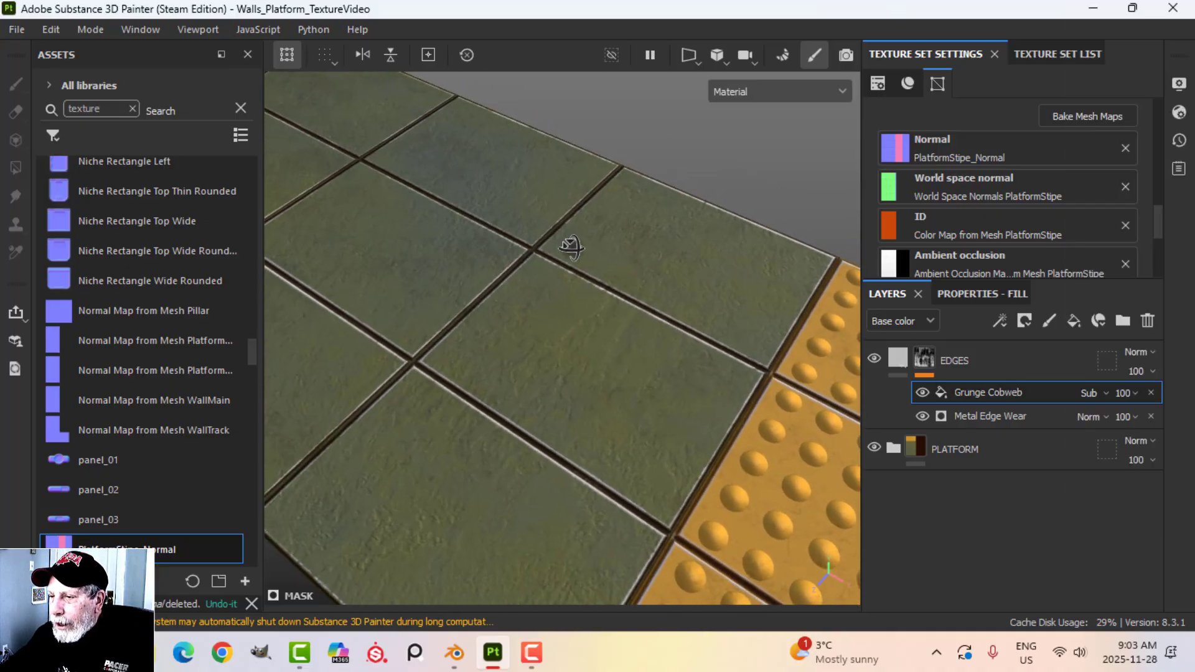
Set the Balance of the Grunge Cobweb fill to 0.47
{"action": "left_click", "coordinate": [988, 297]}
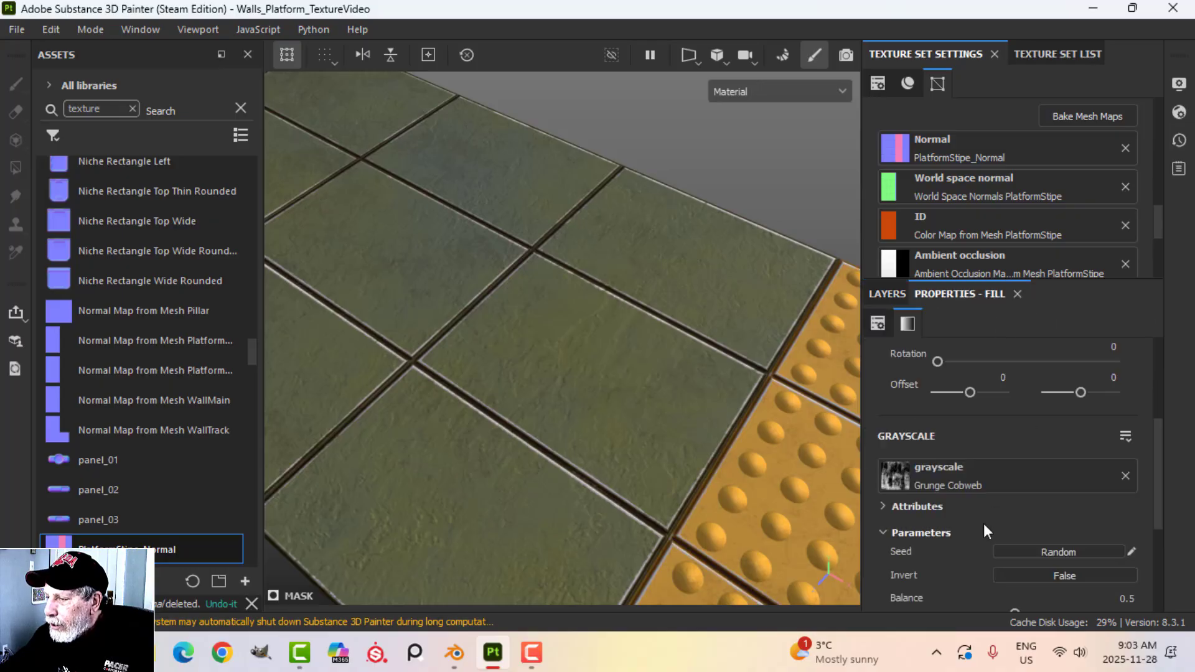
{"action": "scroll", "coordinate": [984, 524], "scroll_direction": "down", "scroll_amount": 3}
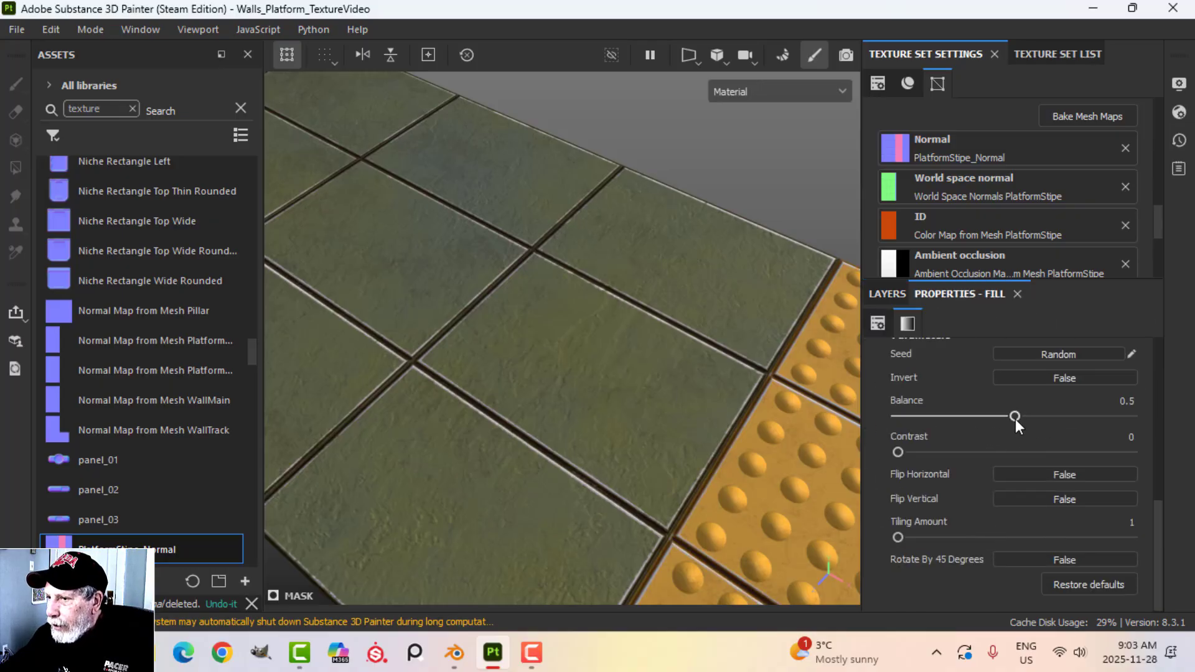
{"action": "mouse_move", "coordinate": [1015, 416]}
{"action": "left_mouse_down"}
{"action": "mouse_move", "coordinate": [884, 414]}
{"action": "mouse_move", "coordinate": [1080, 416]}
{"action": "mouse_move", "coordinate": [1103, 427]}
{"action": "mouse_move", "coordinate": [1011, 437]}
{"action": "left_mouse_up"}
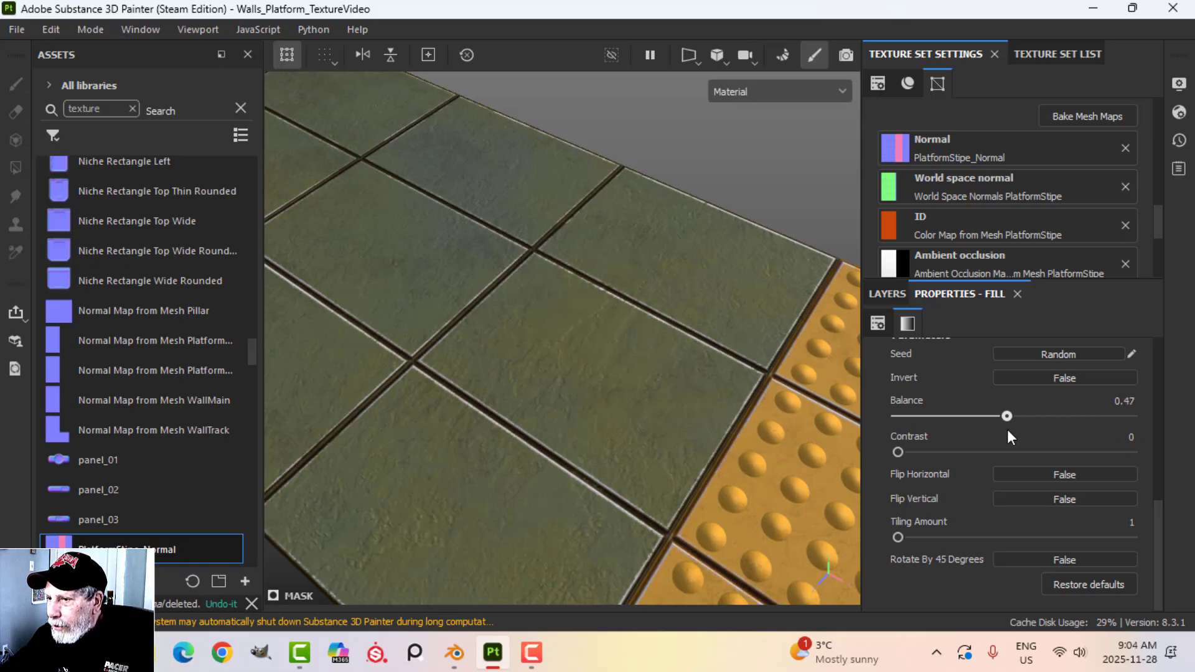
Lower the opacity of the Metal Edge Wear generator in the EDGES layer's mask to 64
{"action": "left_click", "coordinate": [897, 296]}
{"action": "left_click", "coordinate": [992, 414]}
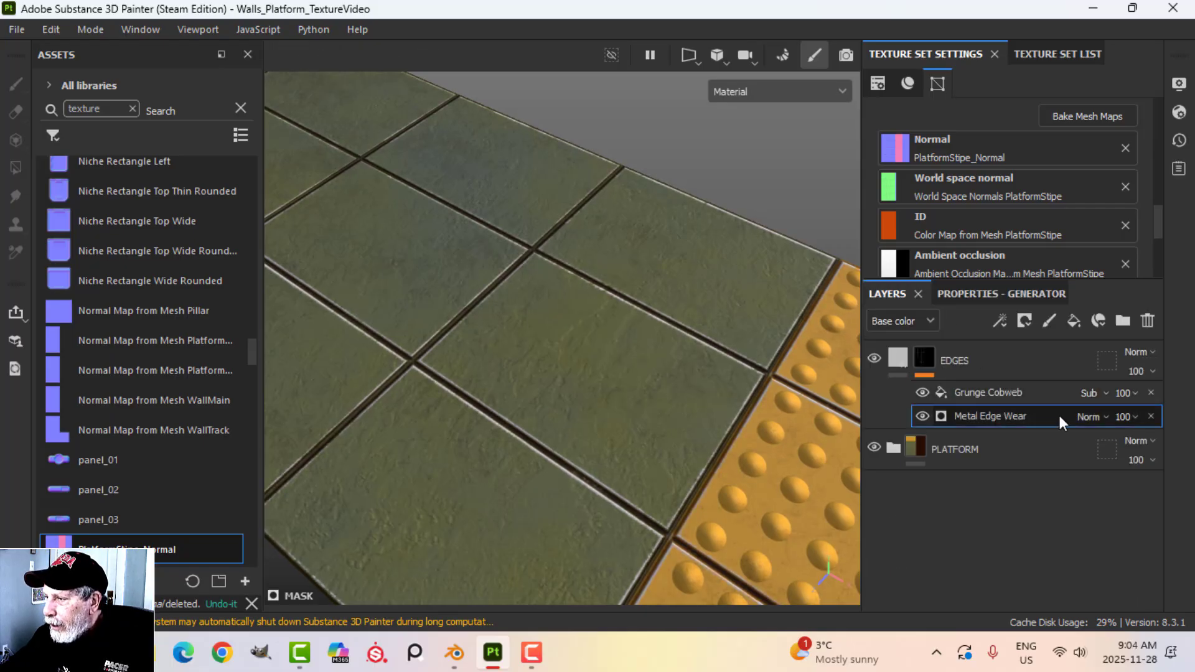
{"action": "left_click_drag", "start_coordinate": [1186, 447], "coordinate": [1161, 443]}
{"action": "left_click_drag", "start_coordinate": [756, 390], "coordinate": [859, 406], "text": "alt"}
{"action": "left_click_drag", "start_coordinate": [675, 405], "coordinate": [835, 410], "text": "alt"}
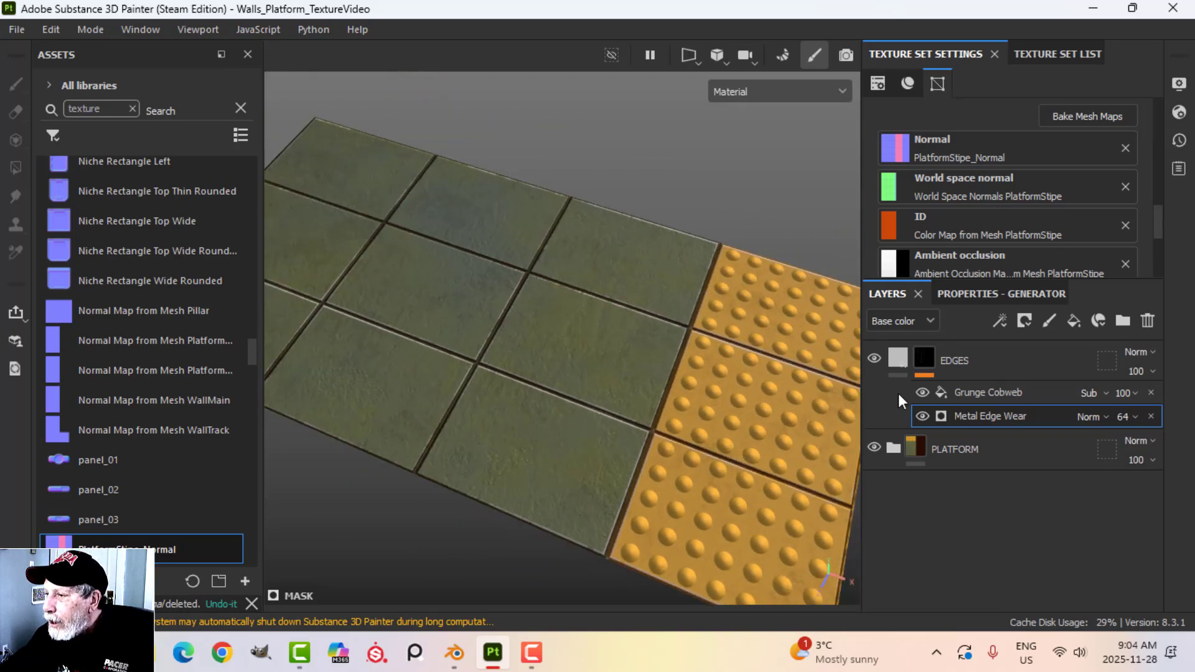
Try a green base color, 88D238, on the EDGES layer's fill and undo it
{"action": "left_click", "coordinate": [899, 359]}
{"action": "left_click", "coordinate": [977, 294]}
{"action": "left_click", "coordinate": [1001, 536]}
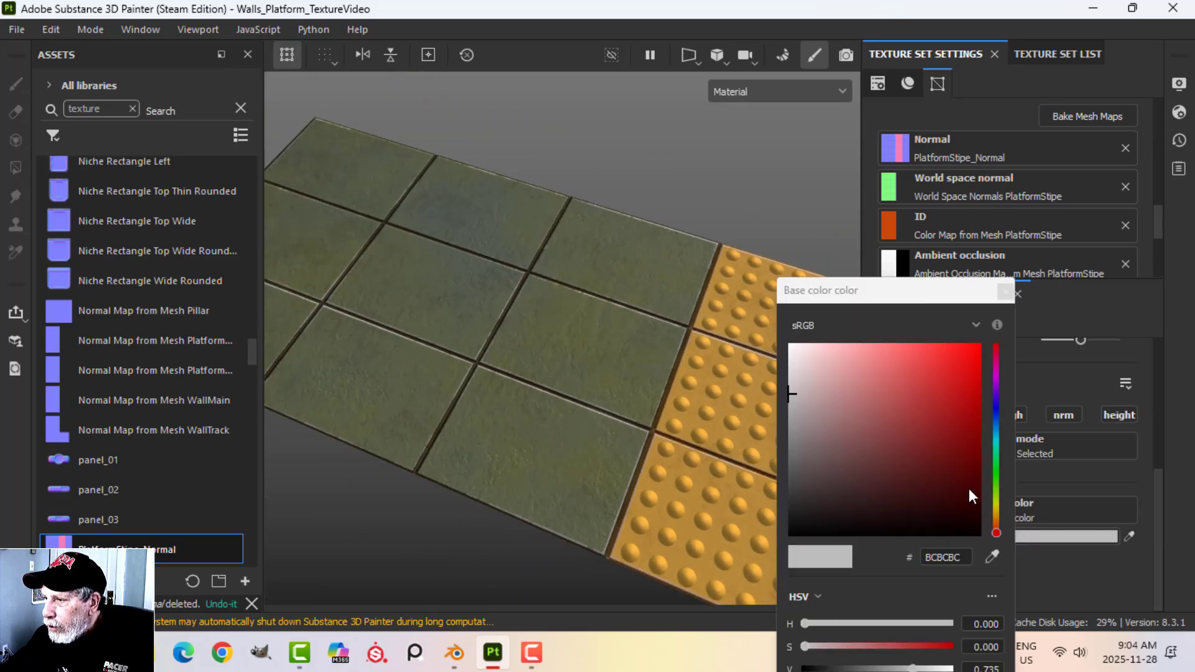
{"action": "left_click", "coordinate": [996, 489]}
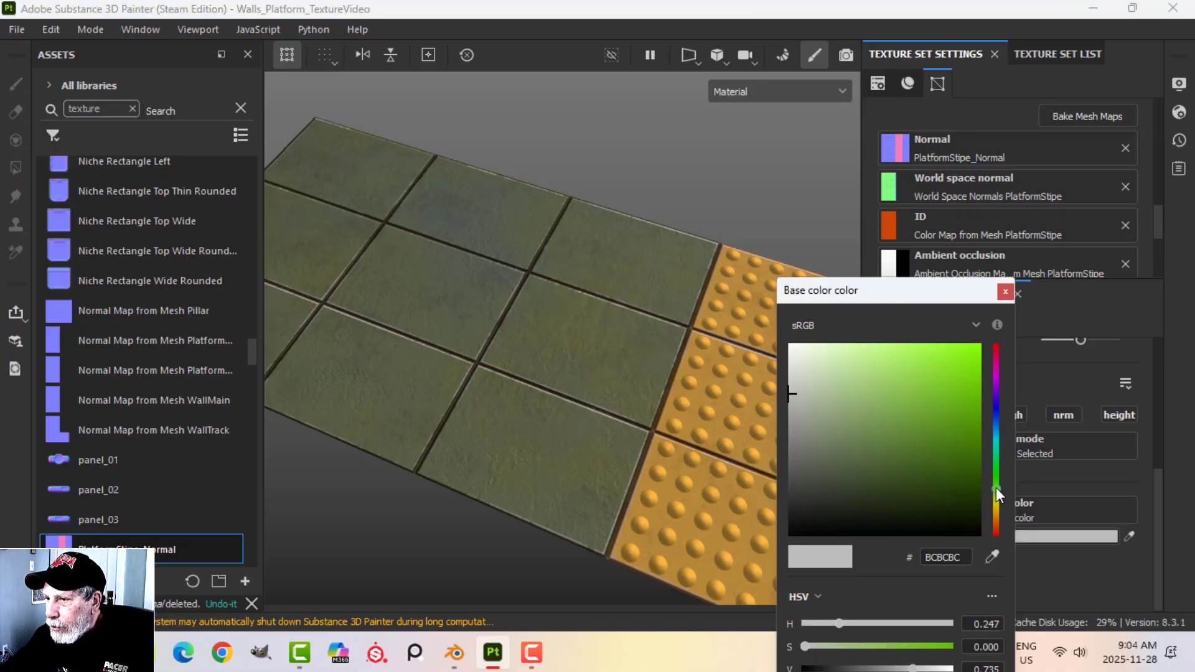
{"action": "left_click", "coordinate": [929, 377]}
{"action": "left_click_drag", "start_coordinate": [643, 427], "coordinate": [549, 378], "text": "alt"}
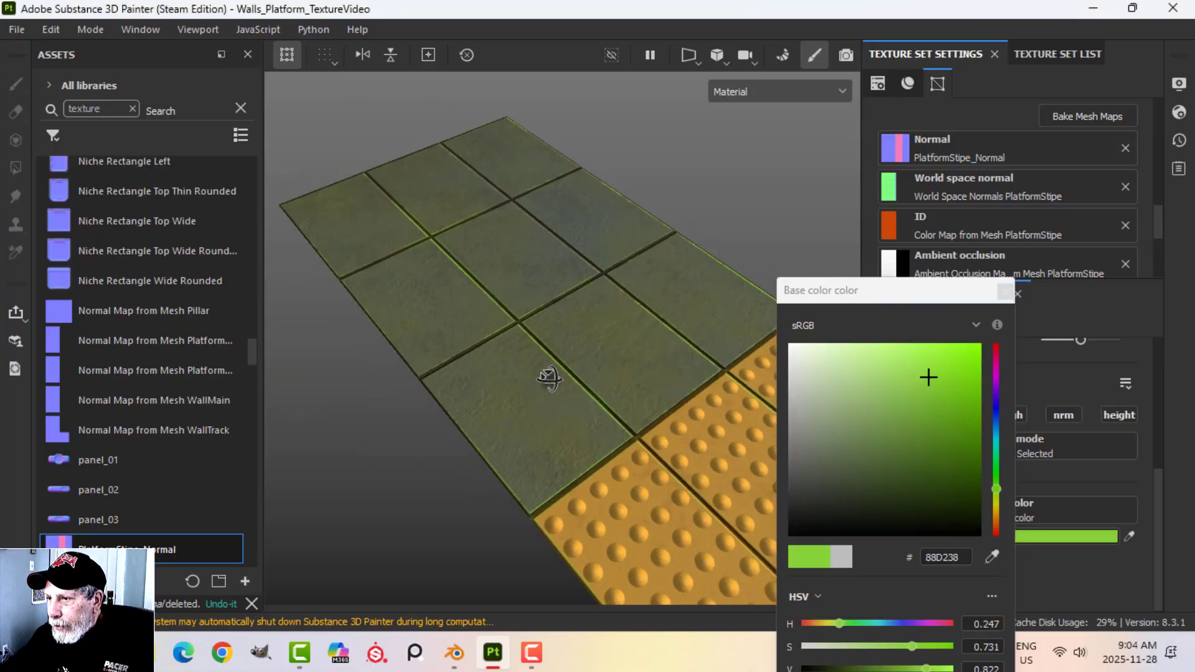
{"action": "key", "text": "ctrl+z"}
{"action": "left_click", "coordinate": [1005, 292]}
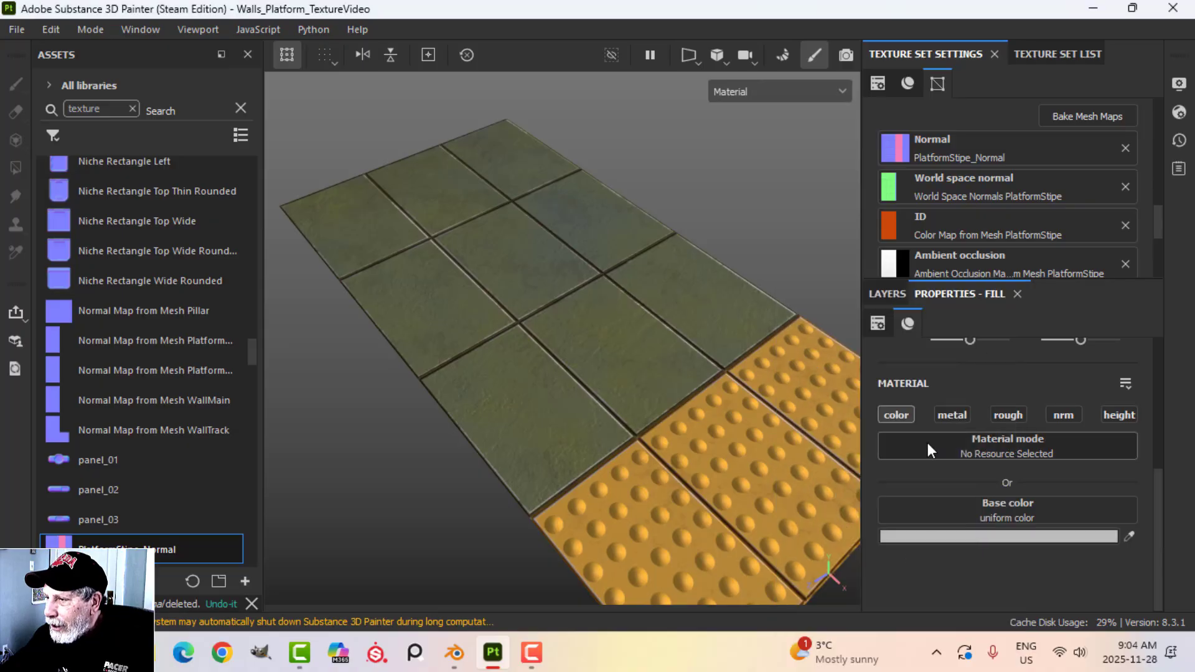
Hide the Grunge Cobweb fill in the EDGES layer's mask
{"action": "left_click", "coordinate": [889, 293]}
{"action": "left_click", "coordinate": [920, 369]}
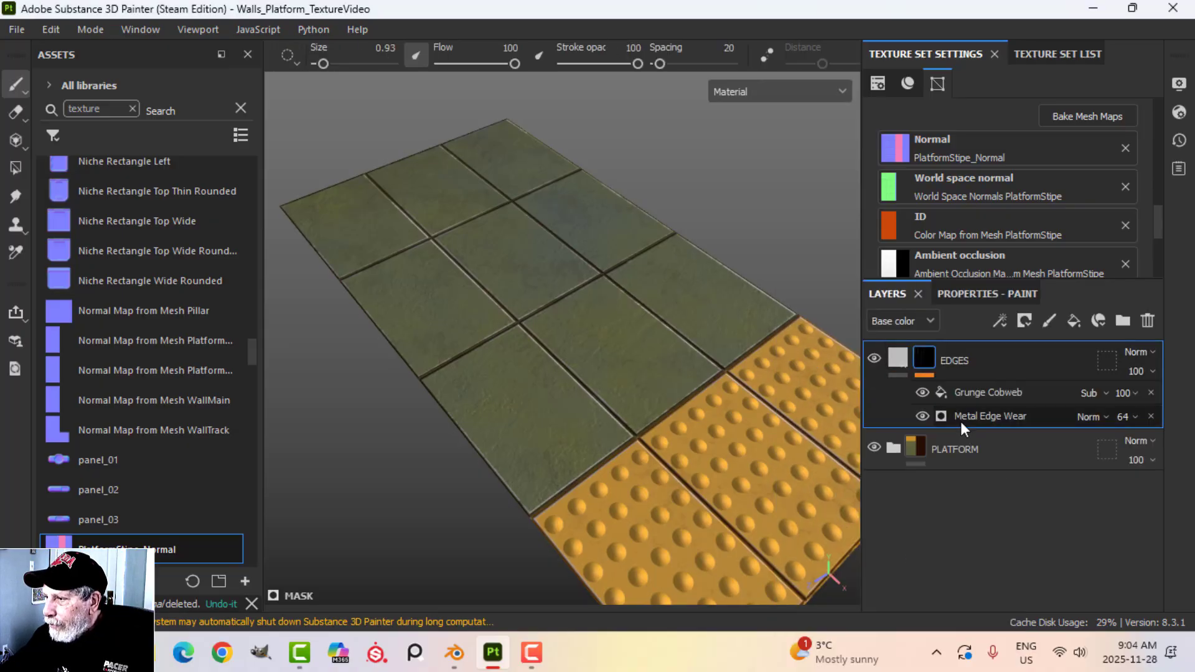
{"action": "mouse_move", "coordinate": [641, 429]}
{"action": "left_mouse_down", "text": "alt"}
{"action": "mouse_move", "coordinate": [608, 386]}
{"action": "mouse_move", "coordinate": [629, 427]}
{"action": "mouse_move", "coordinate": [674, 346]}
{"action": "mouse_move", "coordinate": [680, 448]}
{"action": "mouse_move", "coordinate": [641, 427]}
{"action": "mouse_move", "coordinate": [606, 430]}
{"action": "left_mouse_up", "text": "alt"}
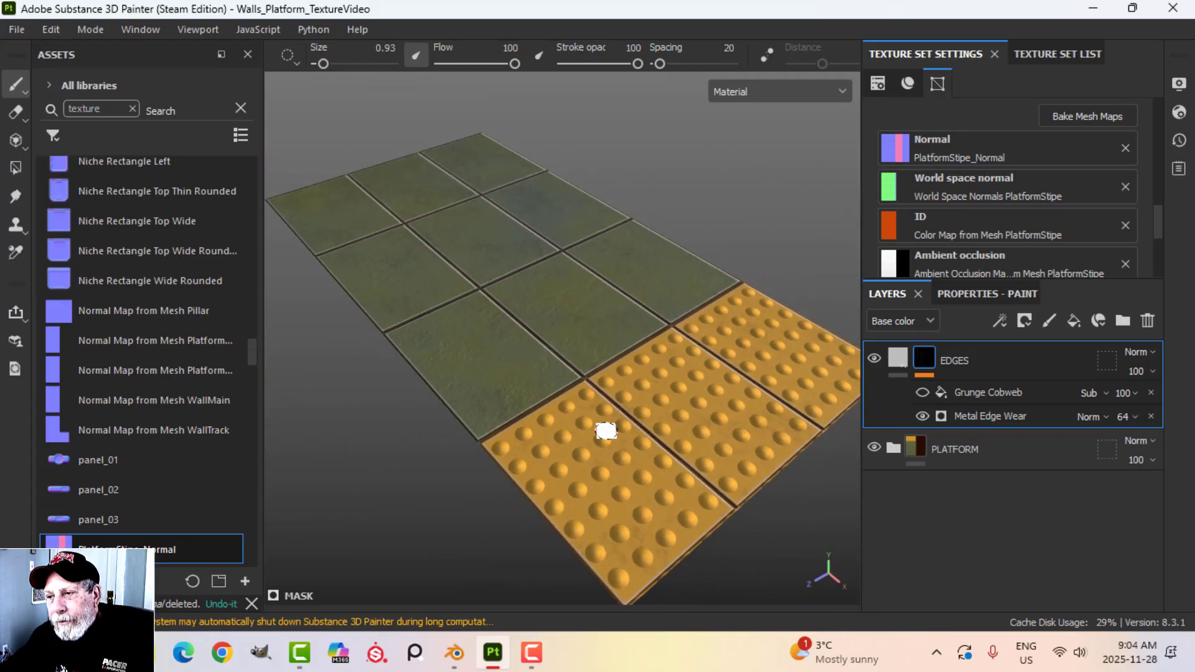
Examine the edge wear along the tile and dotted stripe borders from several angles and distances
{"action": "scroll", "coordinate": [607, 431], "scroll_direction": "up", "scroll_amount": 3}
{"action": "middle_click_drag", "start_coordinate": [643, 514], "coordinate": [643, 409], "text": "alt"}
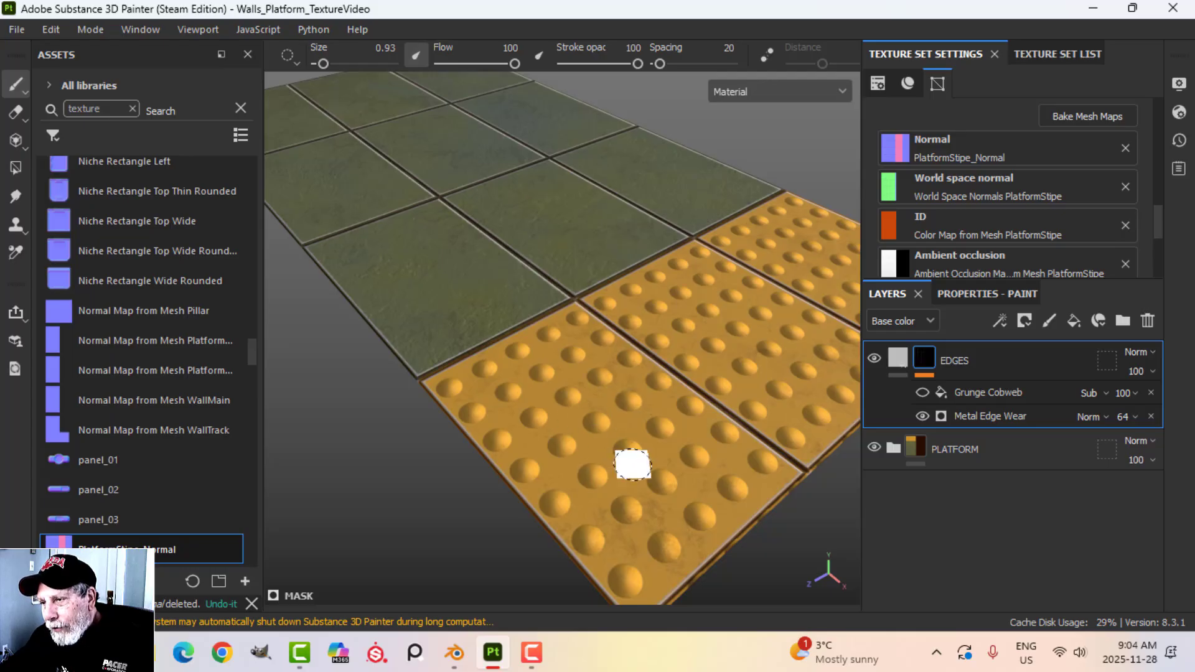
{"action": "scroll", "coordinate": [631, 464], "scroll_direction": "down", "scroll_amount": 4}
{"action": "left_click_drag", "start_coordinate": [633, 419], "coordinate": [669, 451], "text": "alt"}
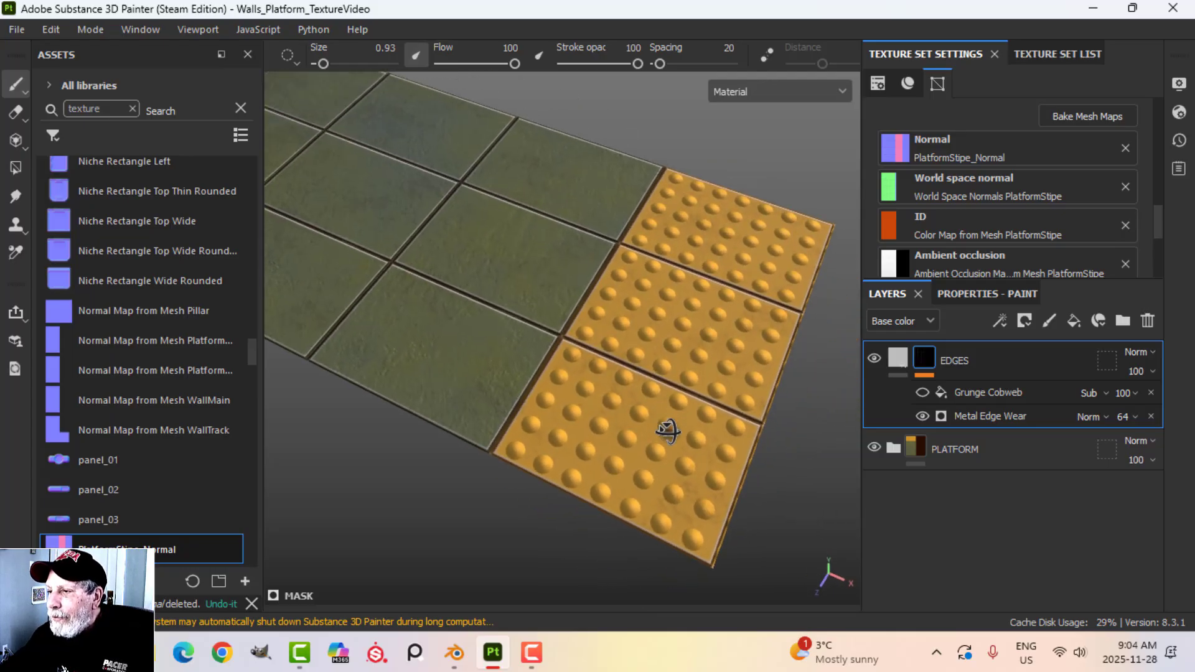
{"action": "scroll", "coordinate": [669, 451], "scroll_direction": "down", "scroll_amount": 3}
{"action": "middle_click_drag", "start_coordinate": [623, 432], "coordinate": [710, 452], "text": "alt"}
{"action": "left_click_drag", "start_coordinate": [710, 452], "coordinate": [629, 429], "text": "alt"}
{"action": "scroll", "coordinate": [630, 428], "scroll_direction": "up", "scroll_amount": 2}
{"action": "middle_click_drag", "start_coordinate": [735, 432], "coordinate": [665, 446], "text": "alt"}
{"action": "left_click_drag", "start_coordinate": [665, 446], "coordinate": [676, 467], "text": "alt"}
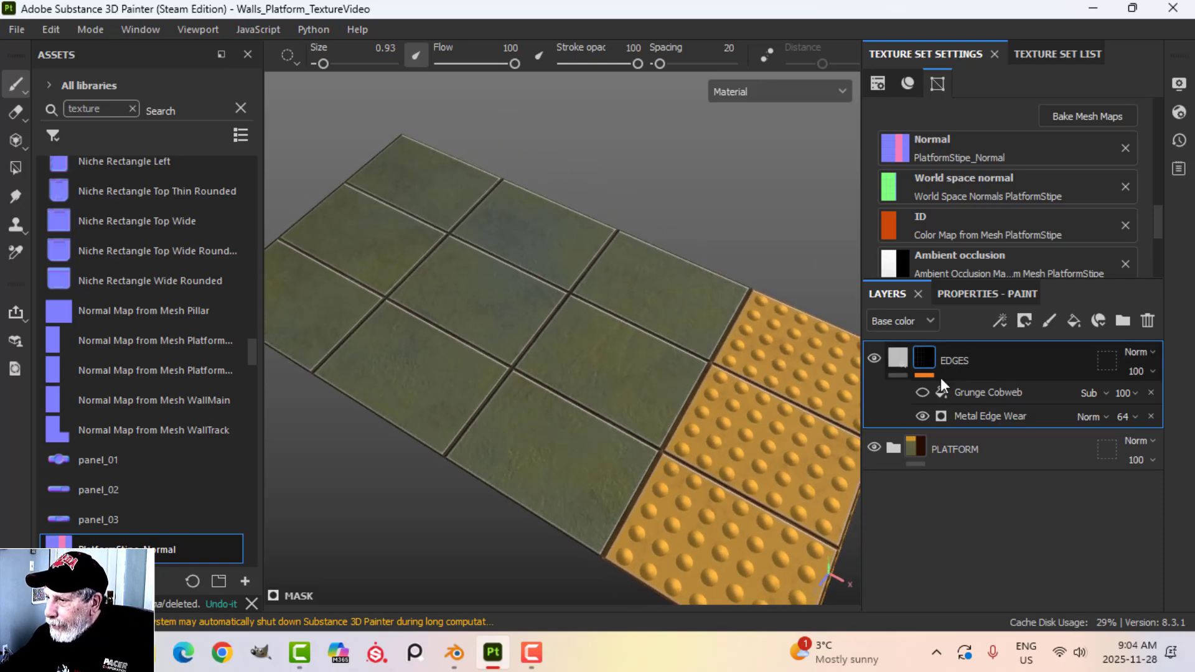
Copy the PLATFORM folder from PlatformStipe and paste it into the PlatformMain texture set, shown in isolation
{"action": "left_click", "coordinate": [1053, 52]}
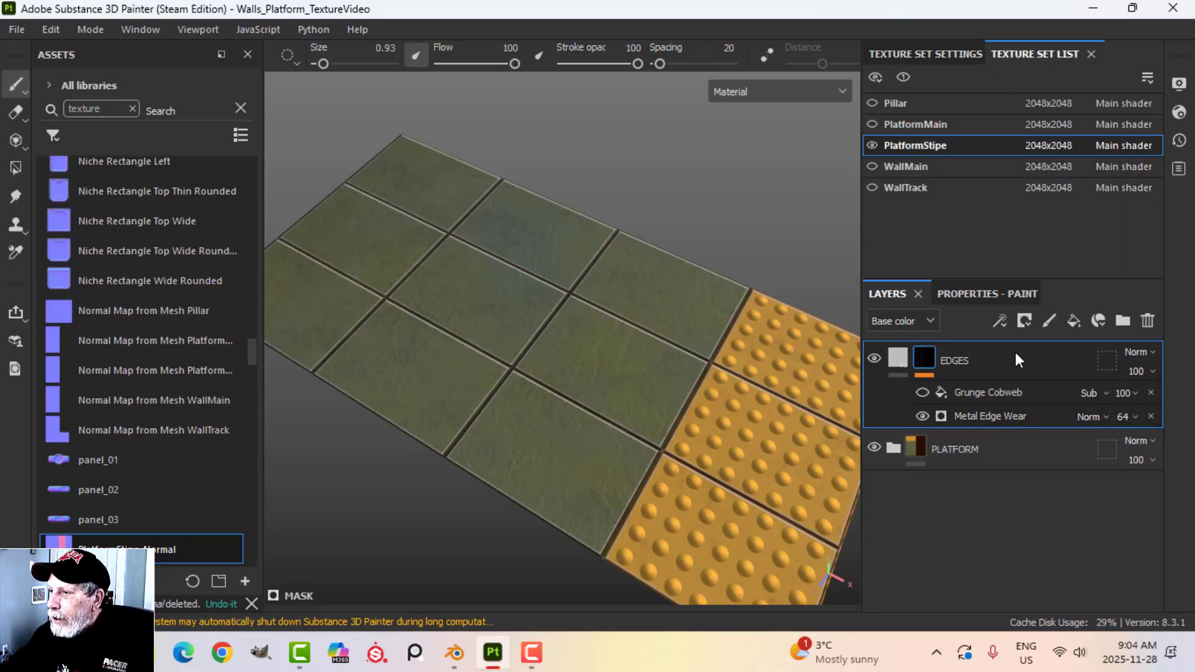
{"action": "left_click", "coordinate": [950, 449]}
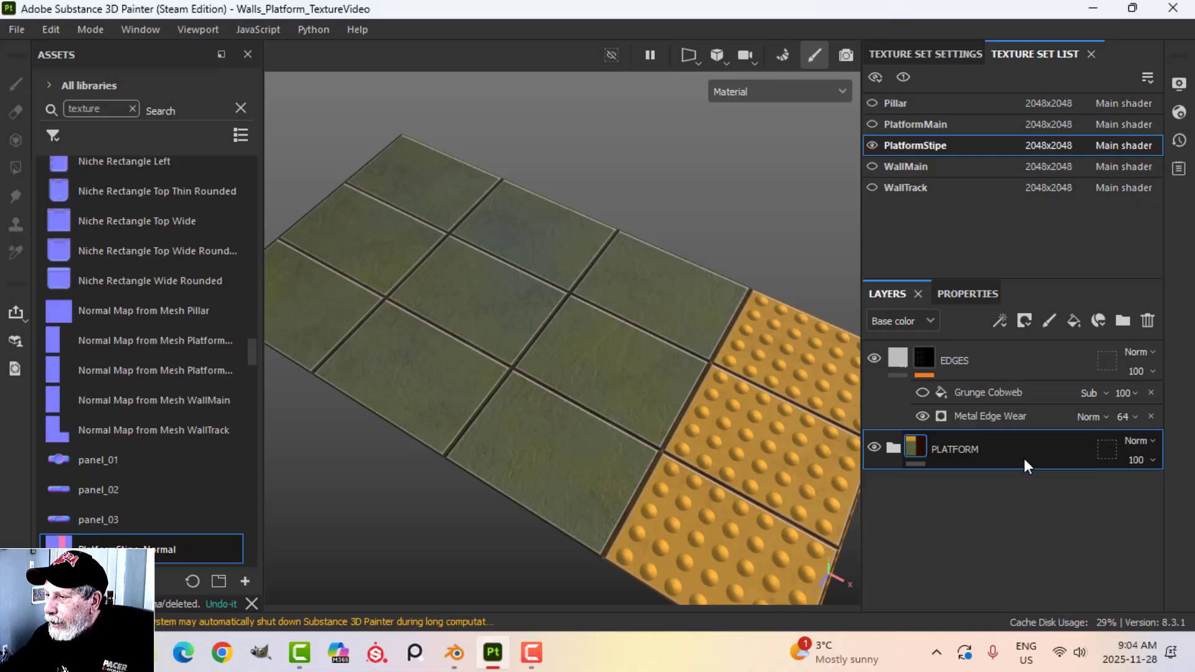
{"action": "right_click", "coordinate": [950, 447]}
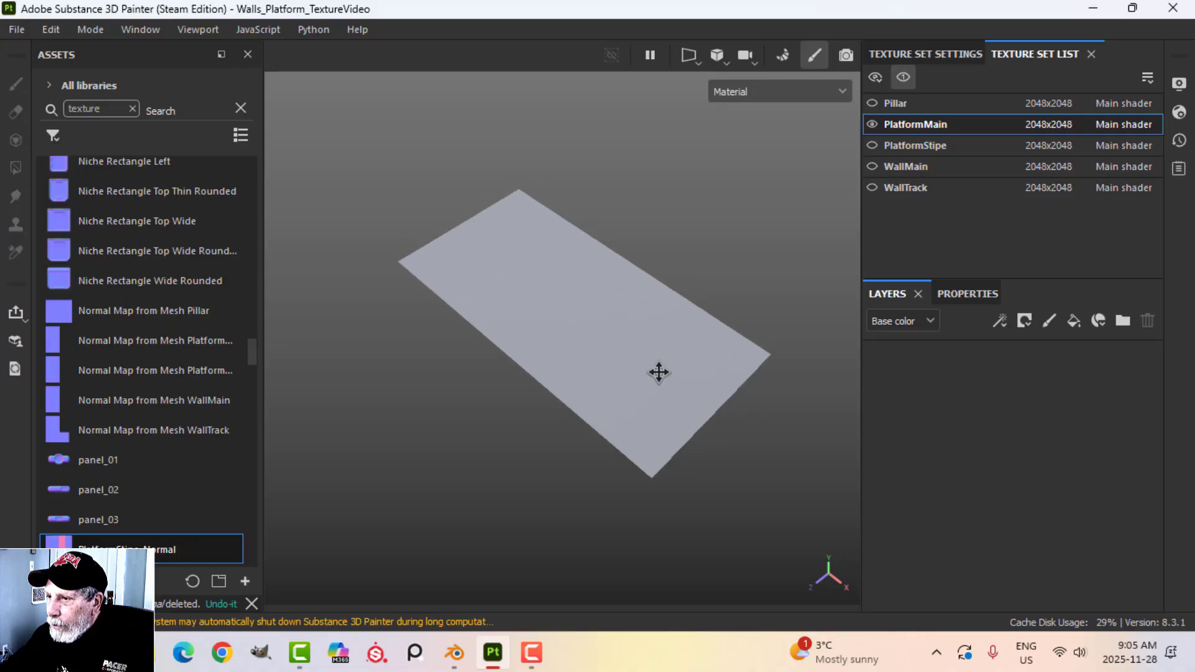
{"action": "left_click_drag", "start_coordinate": [658, 373], "coordinate": [677, 384], "text": "alt"}
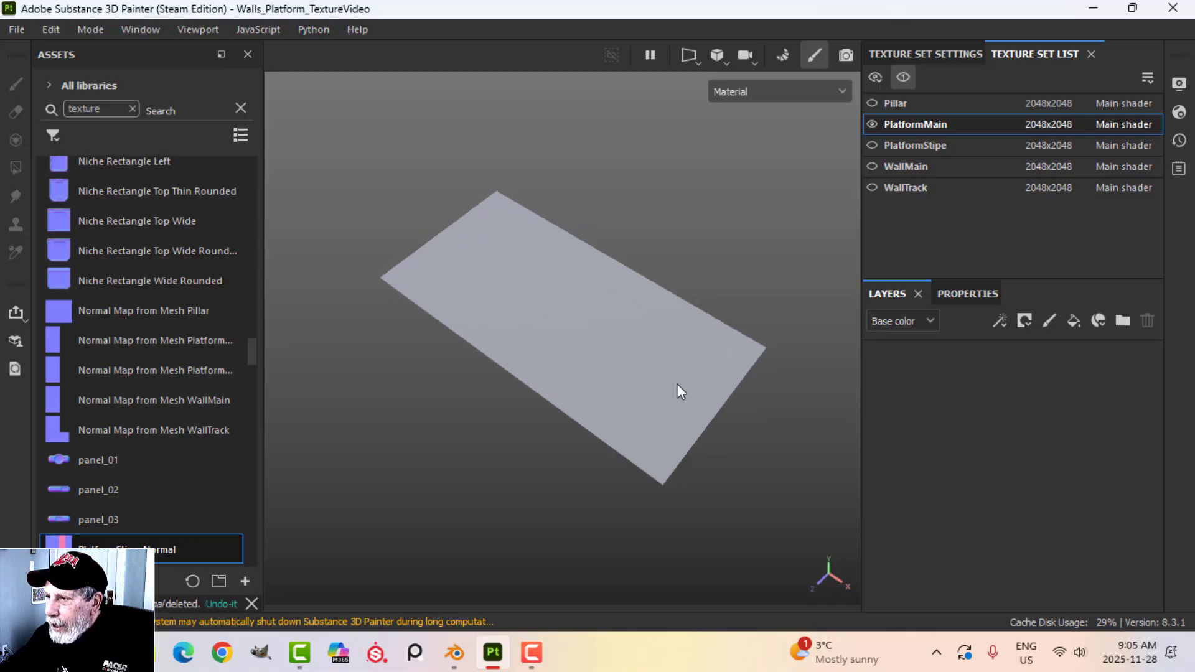
{"action": "right_click", "coordinate": [958, 417]}
{"action": "left_click", "coordinate": [991, 472]}
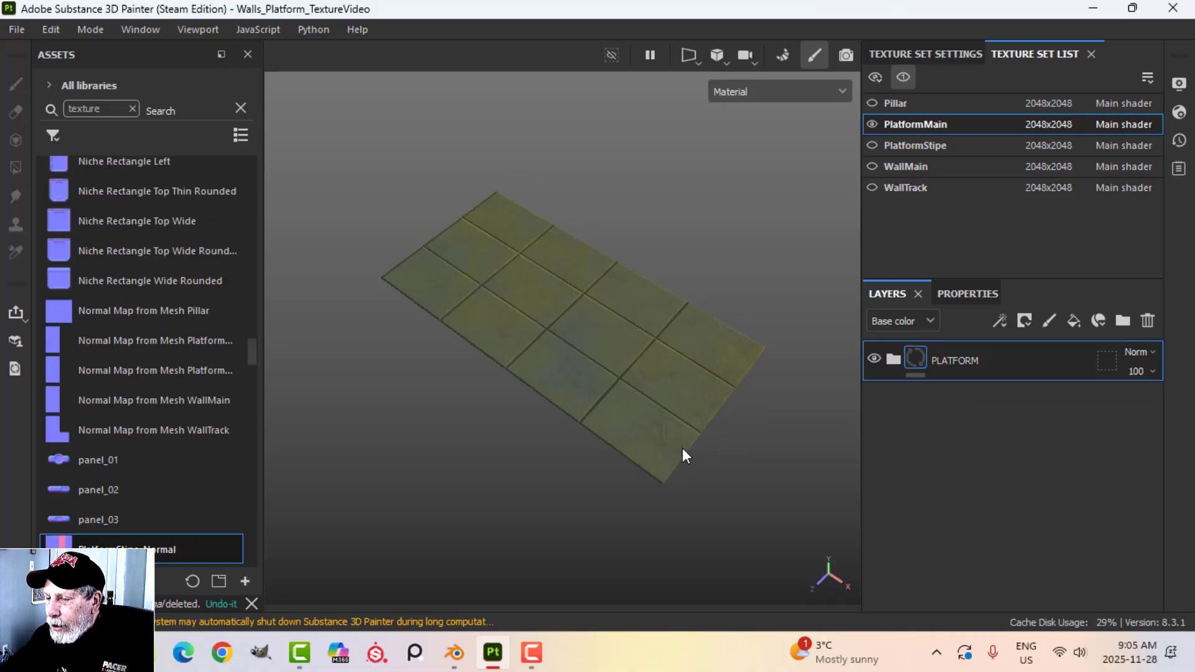
Delete the STRIPE folder from the PLATFORM folder in the PlatformMain texture set
{"action": "scroll", "coordinate": [692, 446], "scroll_direction": "up", "scroll_amount": 5}
{"action": "left_click_drag", "start_coordinate": [673, 443], "coordinate": [748, 436], "text": "alt"}
{"action": "left_click", "coordinate": [892, 359]}
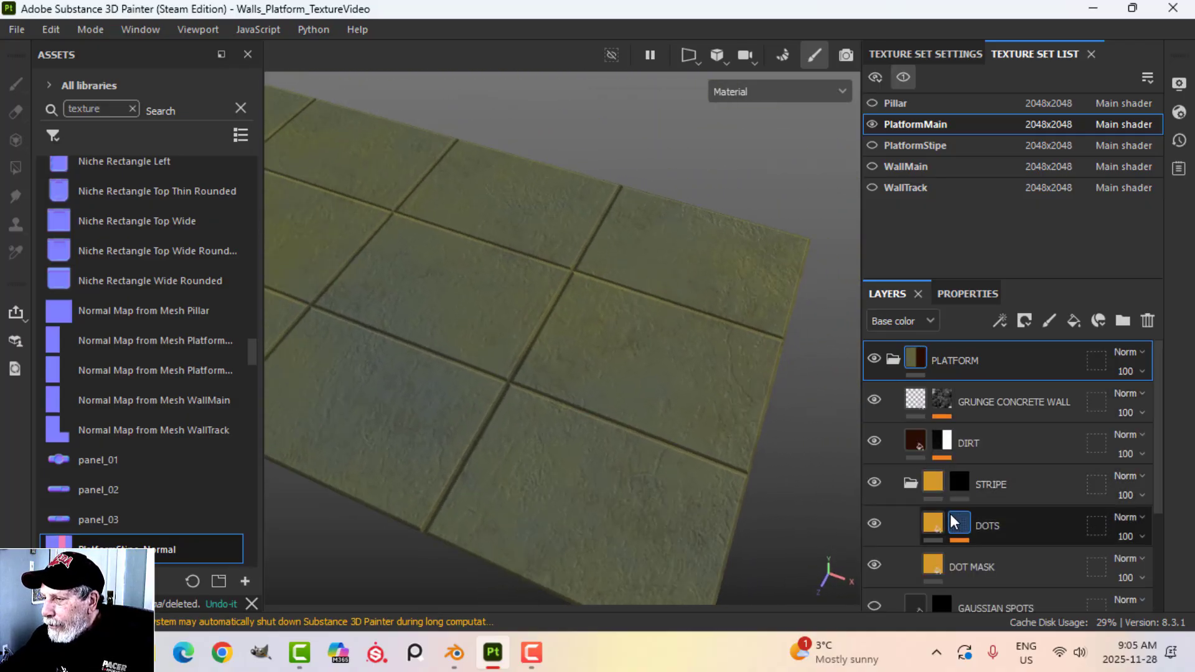
{"action": "left_click", "coordinate": [911, 484]}
{"action": "left_click", "coordinate": [1056, 492]}
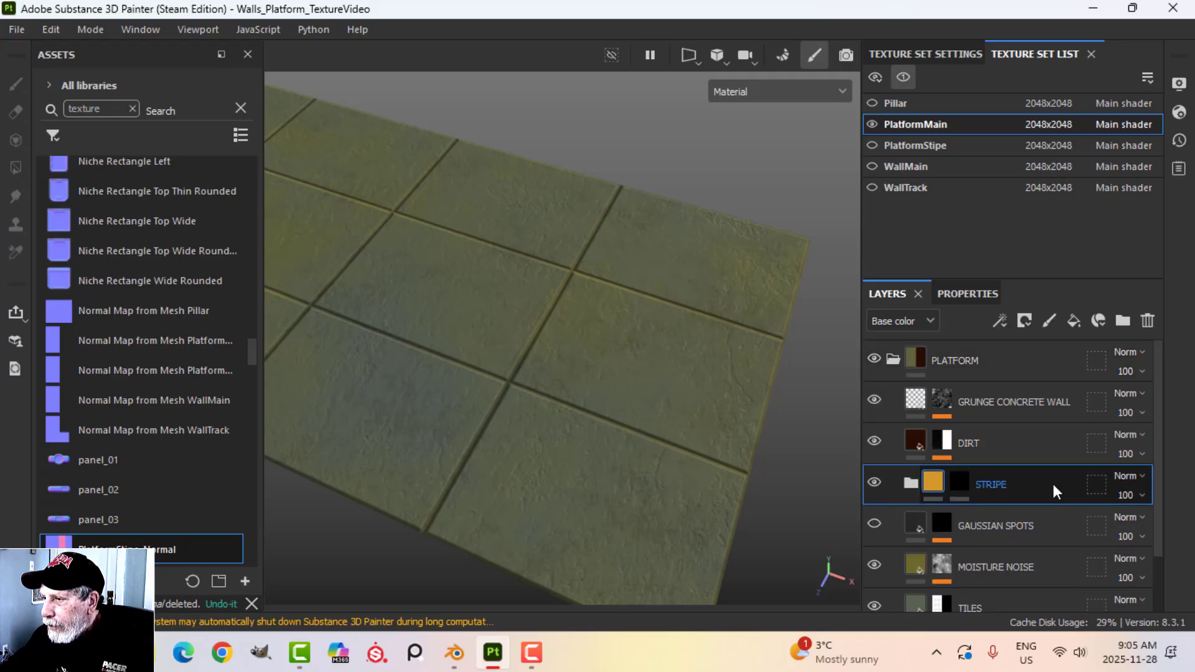
{"action": "left_click", "coordinate": [1148, 321]}
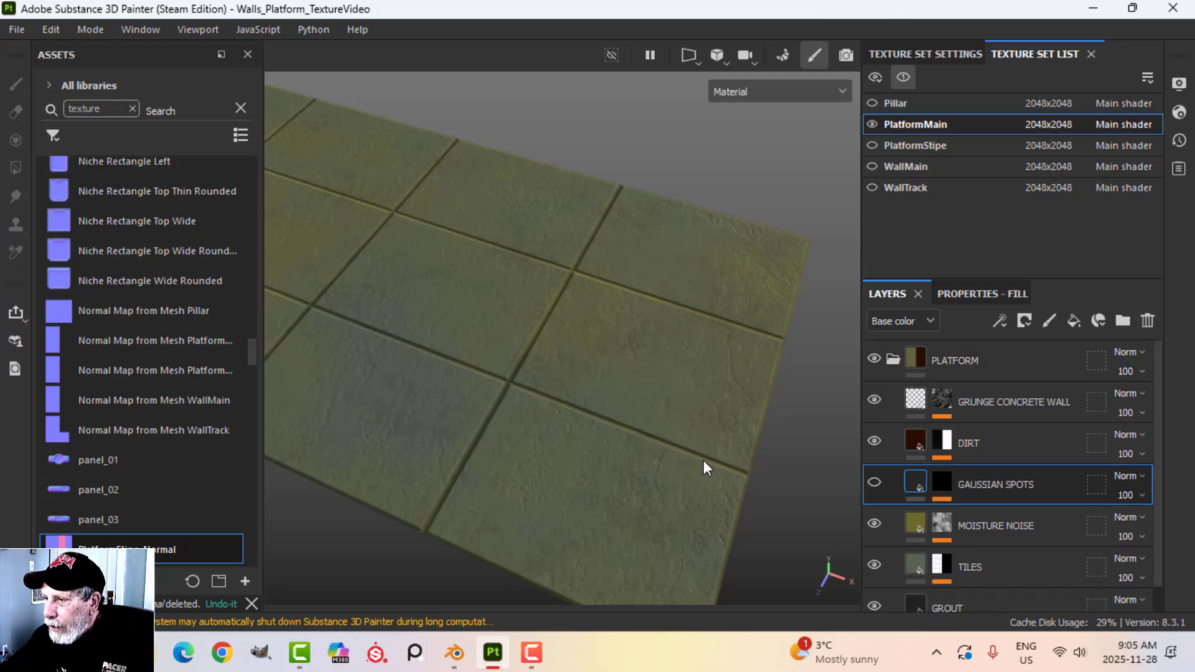
Show the GAUSSIAN SPOTS layer in the PLATFORM folder and check the spots on the tiles
{"action": "left_click", "coordinate": [875, 483]}
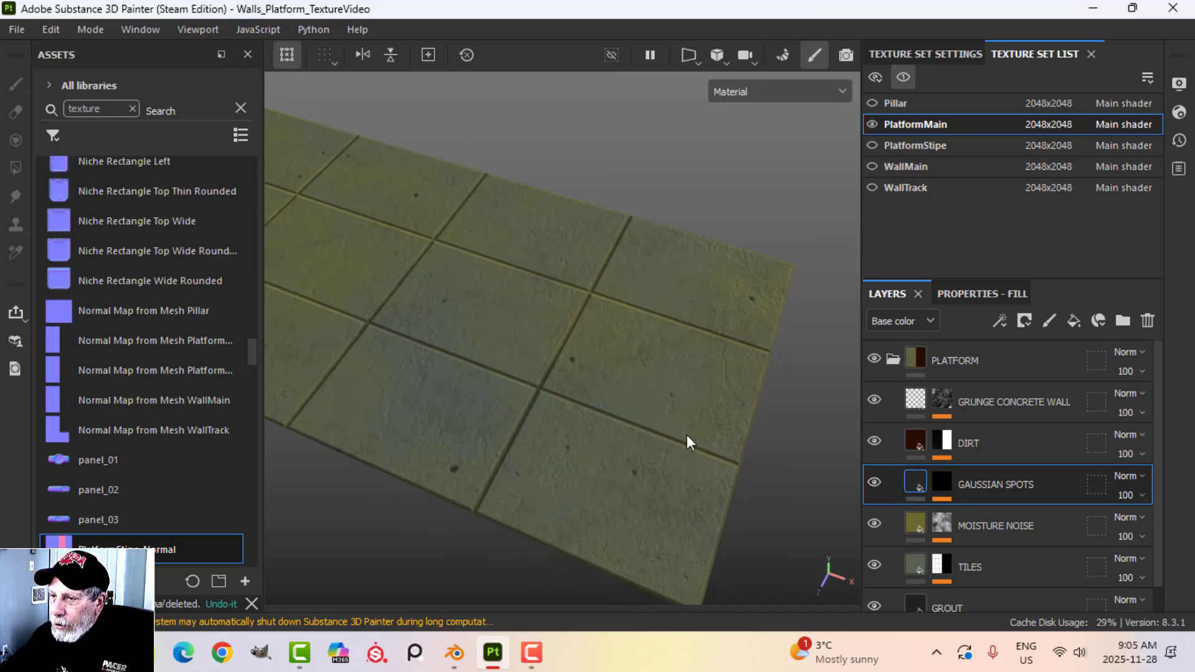
{"action": "middle_click_drag", "start_coordinate": [687, 436], "coordinate": [681, 420], "text": "alt"}
{"action": "left_click_drag", "start_coordinate": [681, 420], "coordinate": [641, 421], "text": "alt"}
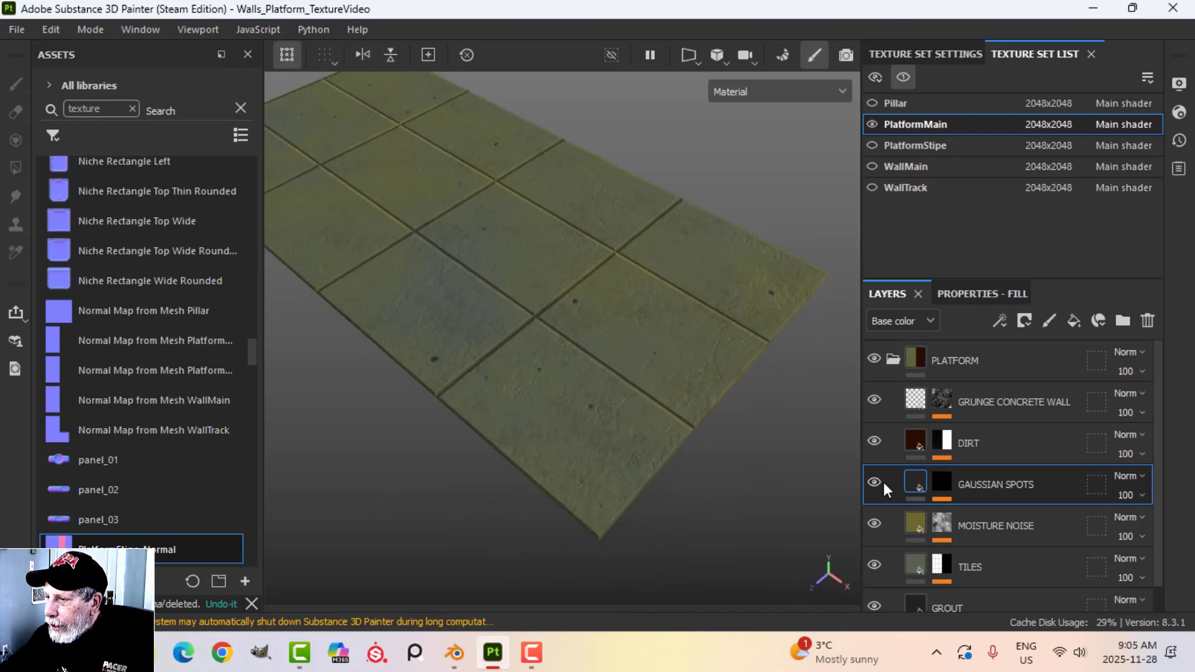
Randomize the seed of the Gaussian Spots 1 fill in the GAUSSIAN SPOTS mask to redistribute the spots
{"action": "left_click", "coordinate": [950, 484]}
{"action": "left_click", "coordinate": [995, 514]}
{"action": "left_click", "coordinate": [980, 294]}
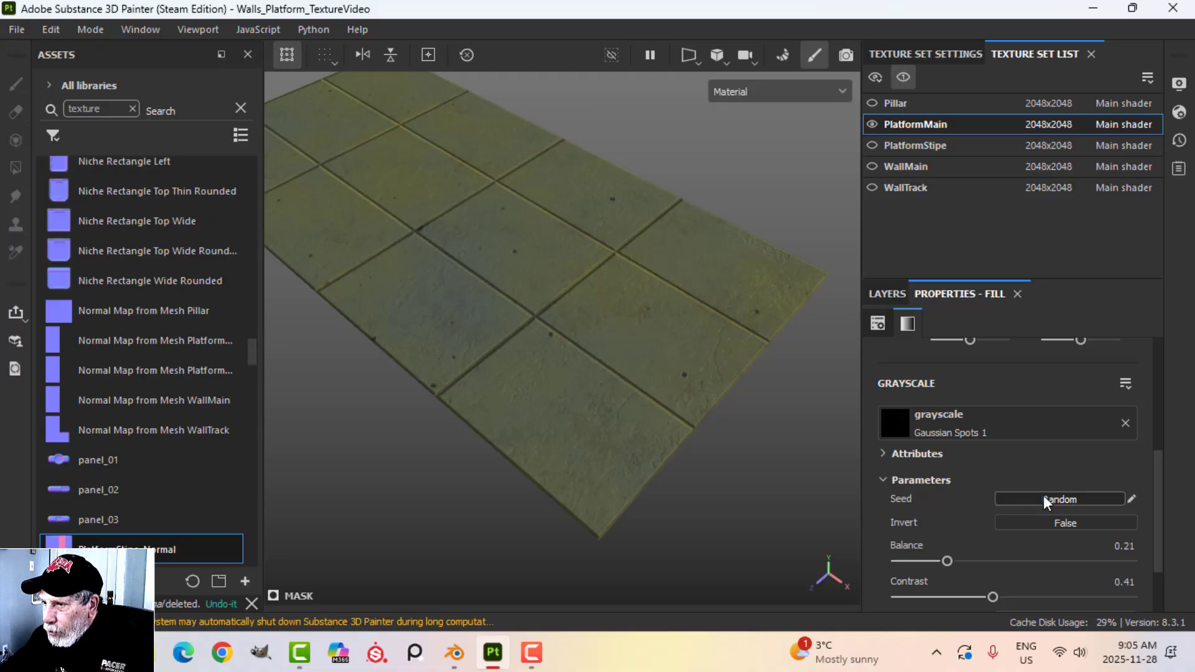
{"action": "mouse_move", "coordinate": [648, 330]}
{"action": "left_mouse_down", "text": "alt"}
{"action": "mouse_move", "coordinate": [622, 338]}
{"action": "mouse_move", "coordinate": [625, 349]}
{"action": "mouse_move", "coordinate": [636, 323]}
{"action": "left_mouse_up", "text": "alt"}
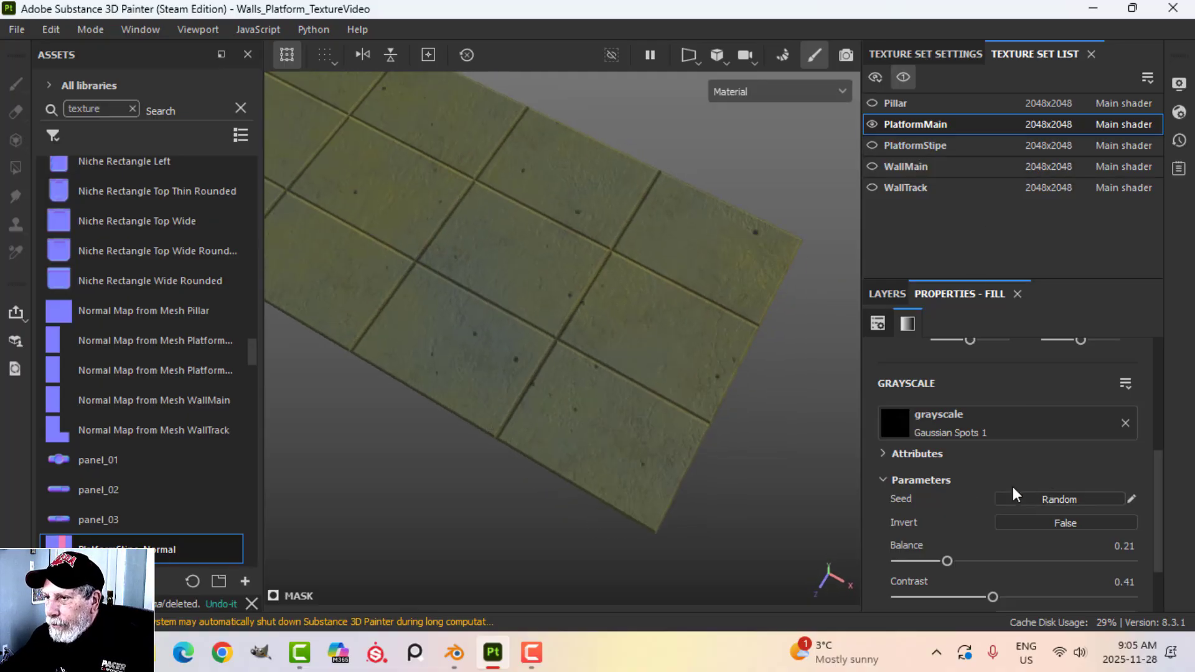
{"action": "left_click_drag", "start_coordinate": [674, 358], "coordinate": [662, 320], "text": "alt"}
{"action": "left_click", "coordinate": [887, 294]}
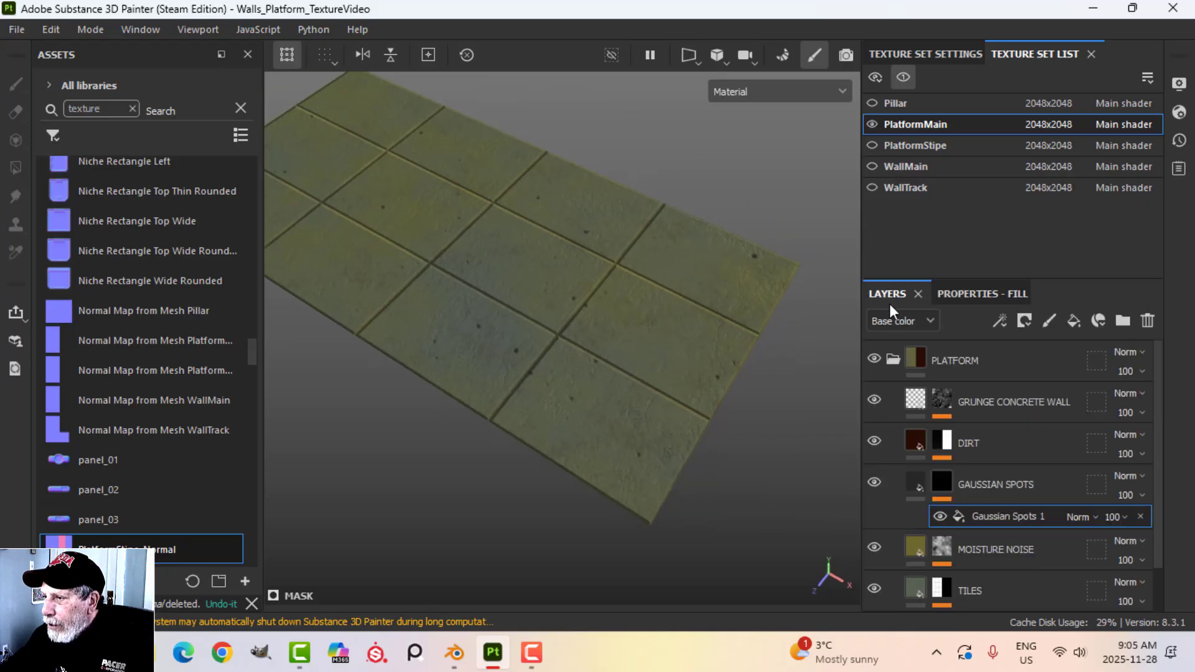
Hide the GRUNGE CONCRETE WALL and GAUSSIAN SPOTS layers in PlatformMain's PLATFORM folder
{"action": "left_click", "coordinate": [914, 406]}
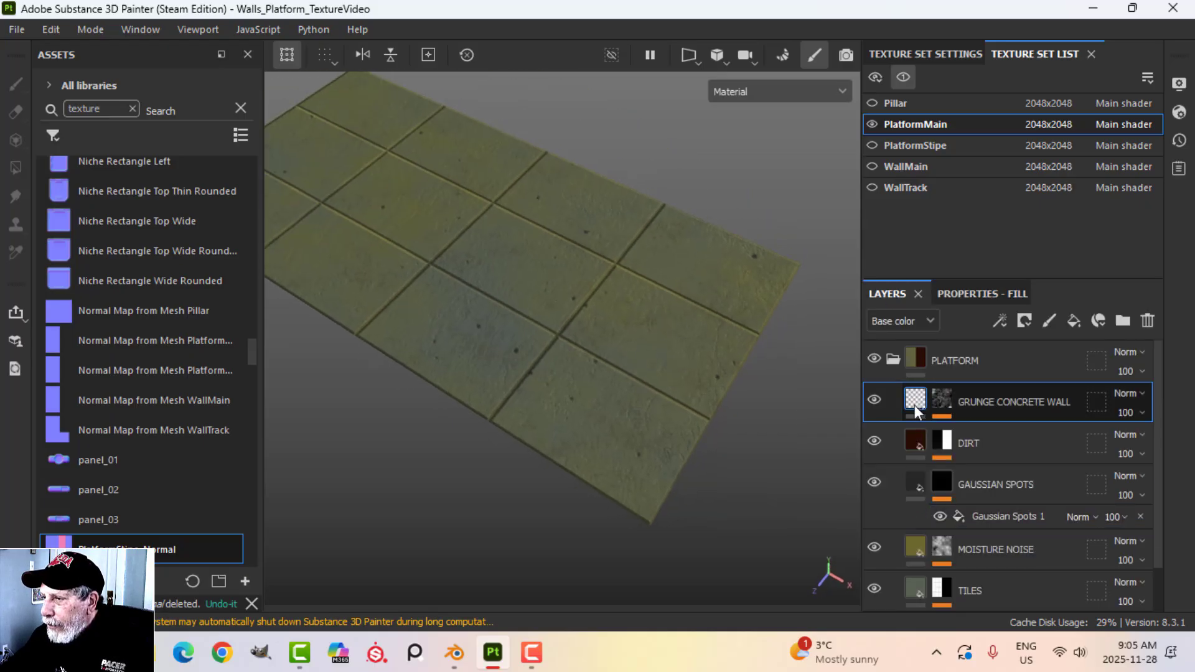
{"action": "left_click", "coordinate": [893, 360]}
{"action": "left_click_drag", "start_coordinate": [741, 371], "coordinate": [692, 426], "text": "alt"}
{"action": "scroll", "coordinate": [712, 361], "scroll_direction": "up", "scroll_amount": 3}
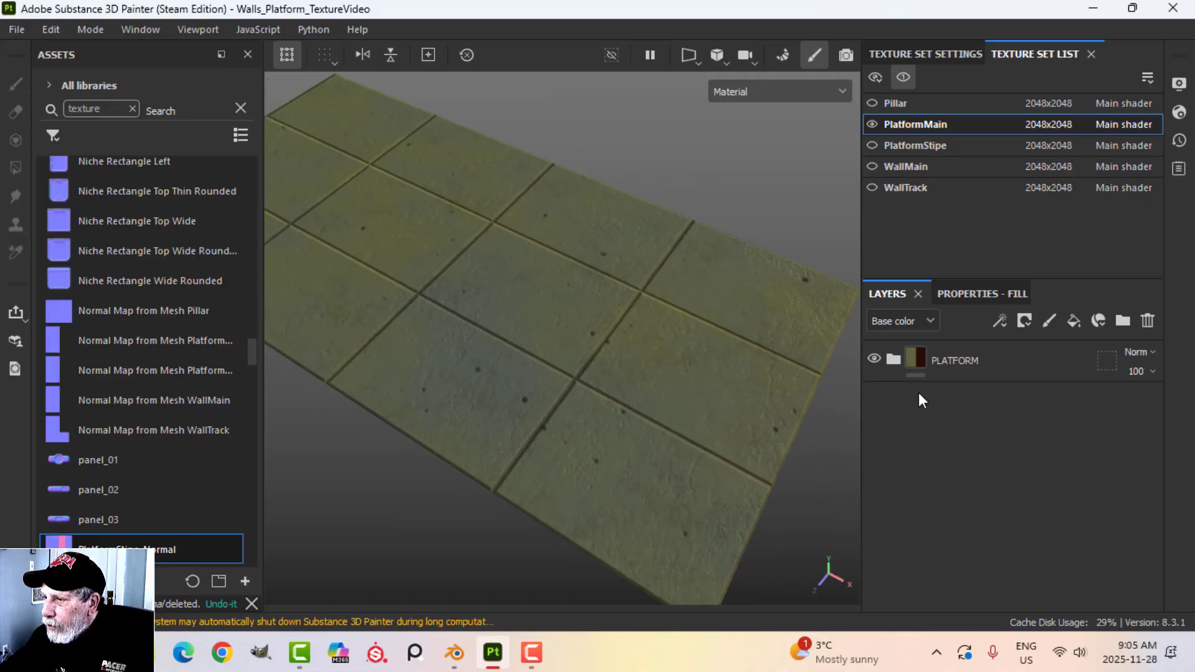
{"action": "left_click", "coordinate": [894, 360]}
{"action": "scroll", "coordinate": [968, 462], "scroll_direction": "down", "scroll_amount": 2}
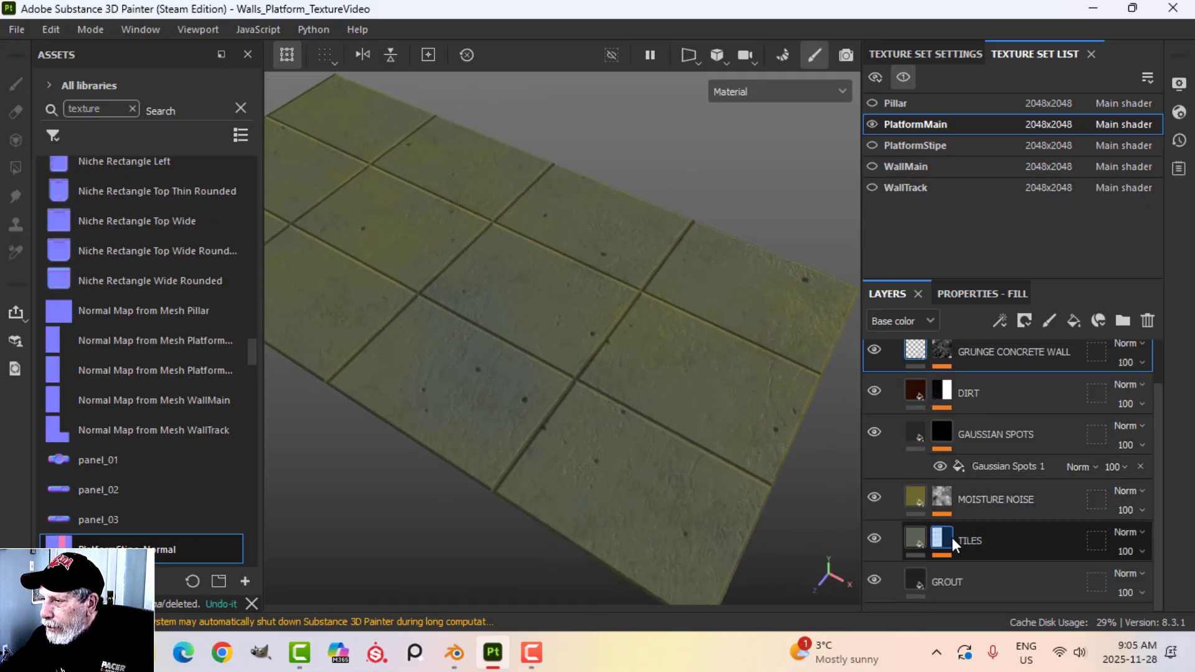
{"action": "left_click", "coordinate": [875, 350]}
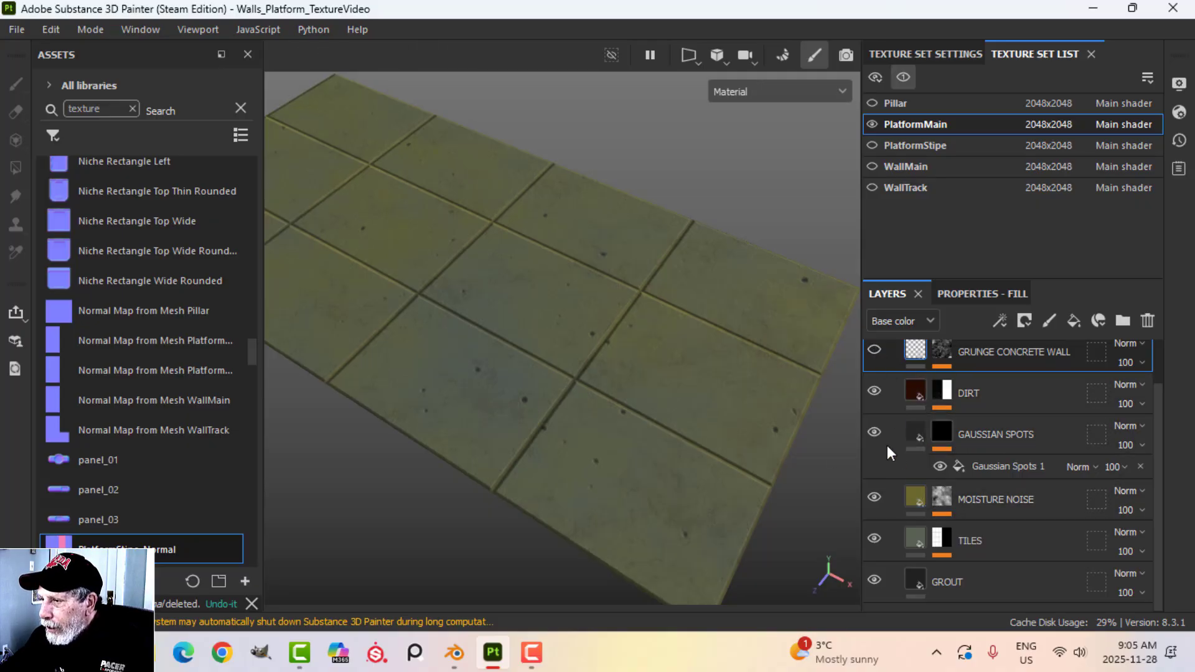
{"action": "left_click", "coordinate": [872, 433]}
{"action": "scroll", "coordinate": [714, 435], "scroll_direction": "up", "scroll_amount": 3}
{"action": "left_click_drag", "start_coordinate": [715, 436], "coordinate": [683, 406], "text": "alt"}
{"action": "scroll", "coordinate": [962, 361], "scroll_direction": "up", "scroll_amount": 1}
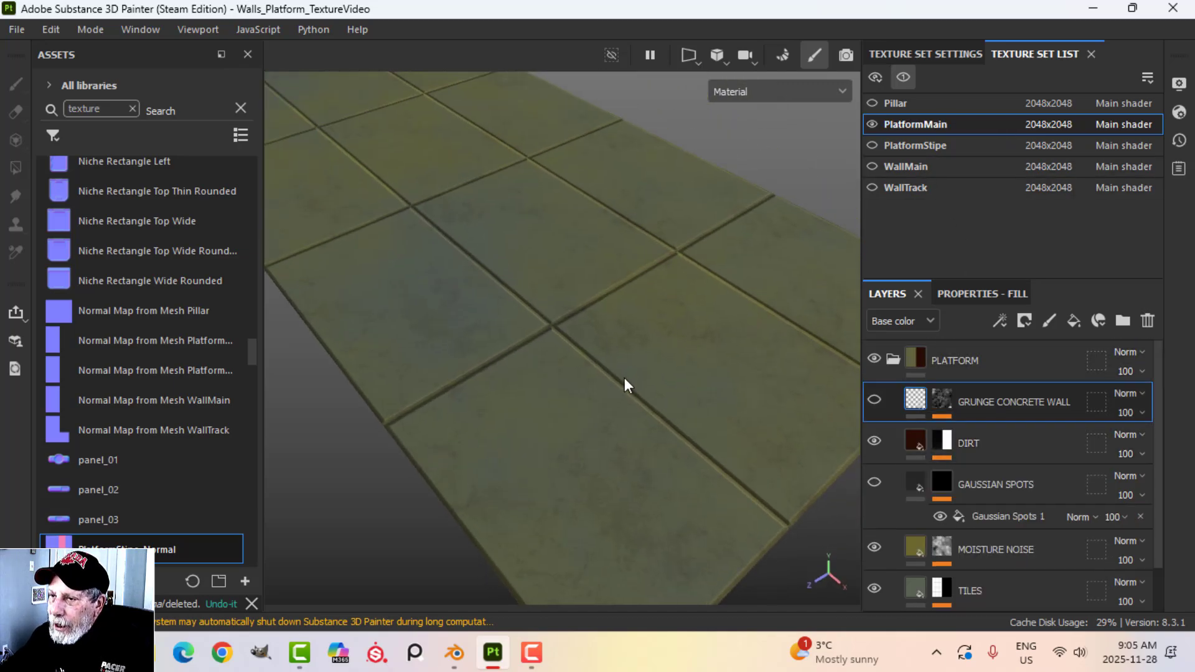
{"action": "middle_click_drag", "start_coordinate": [625, 379], "coordinate": [633, 374], "text": "alt"}
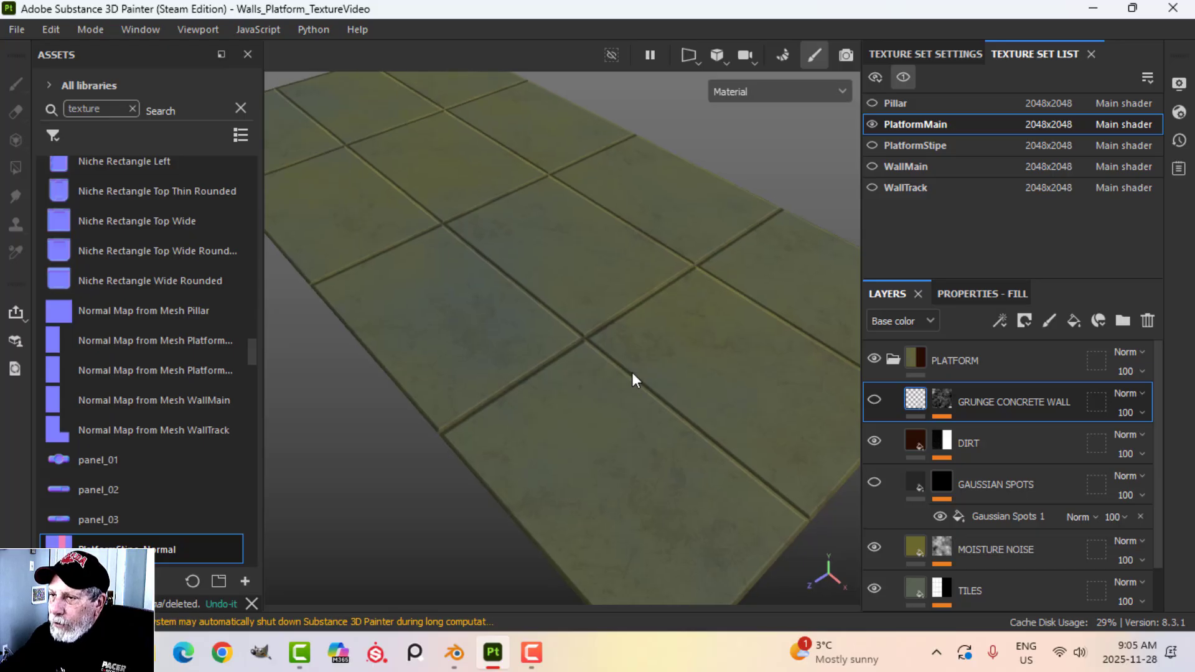
Export only the PlatformMain texture set to the Desktop using the Normal Export output template
{"action": "left_click", "coordinate": [16, 31]}
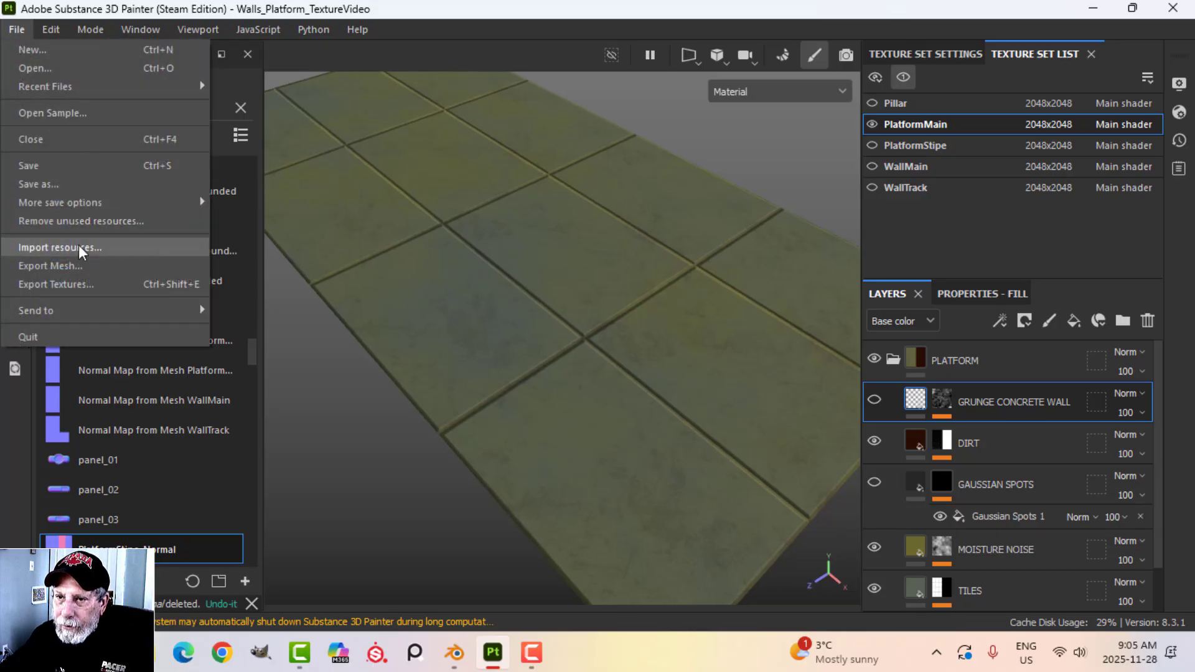
{"action": "left_click", "coordinate": [81, 285]}
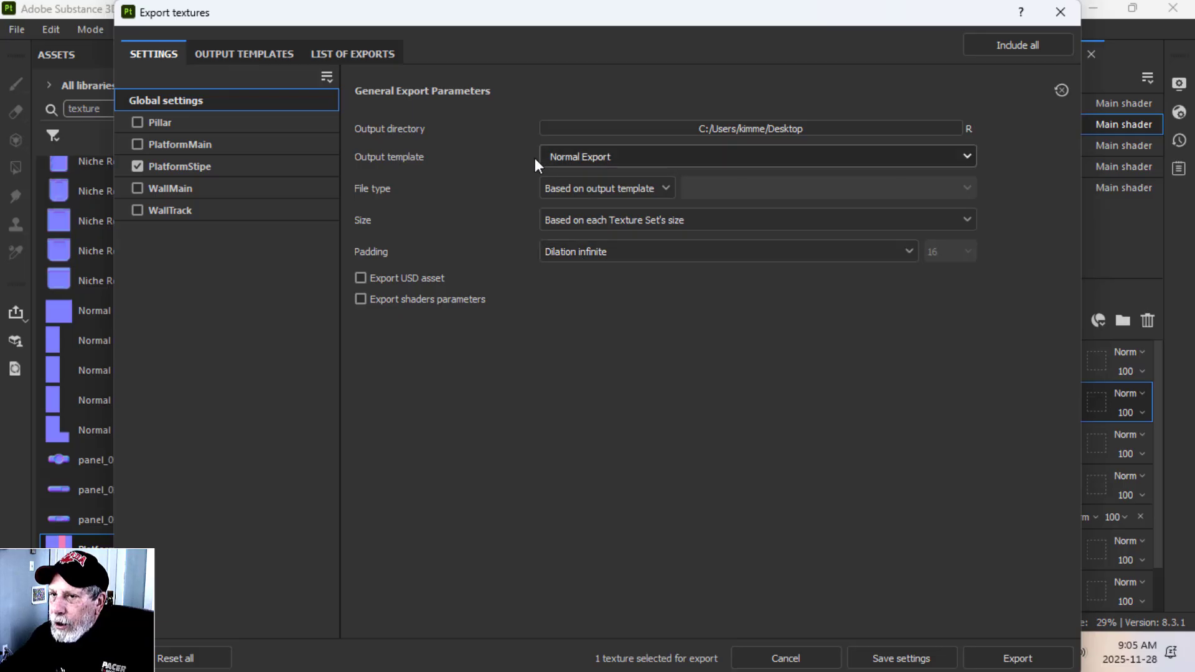
{"action": "left_click", "coordinate": [137, 166]}
{"action": "left_click", "coordinate": [137, 144]}
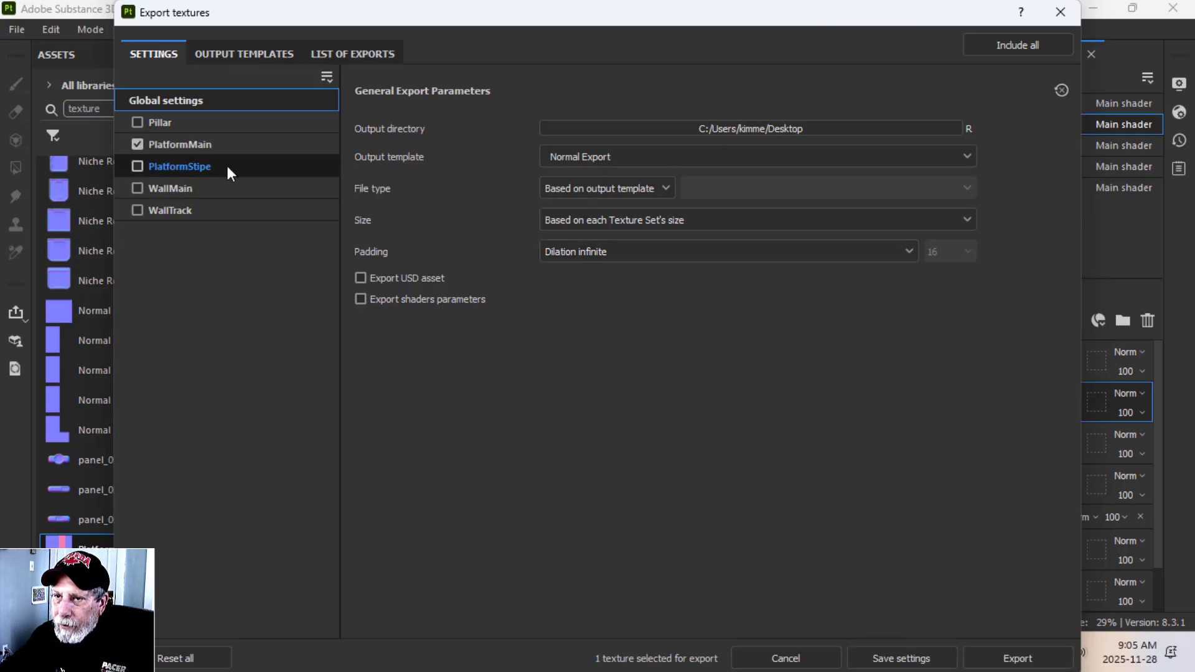
{"action": "left_click_drag", "start_coordinate": [722, 5], "coordinate": [697, 31]}
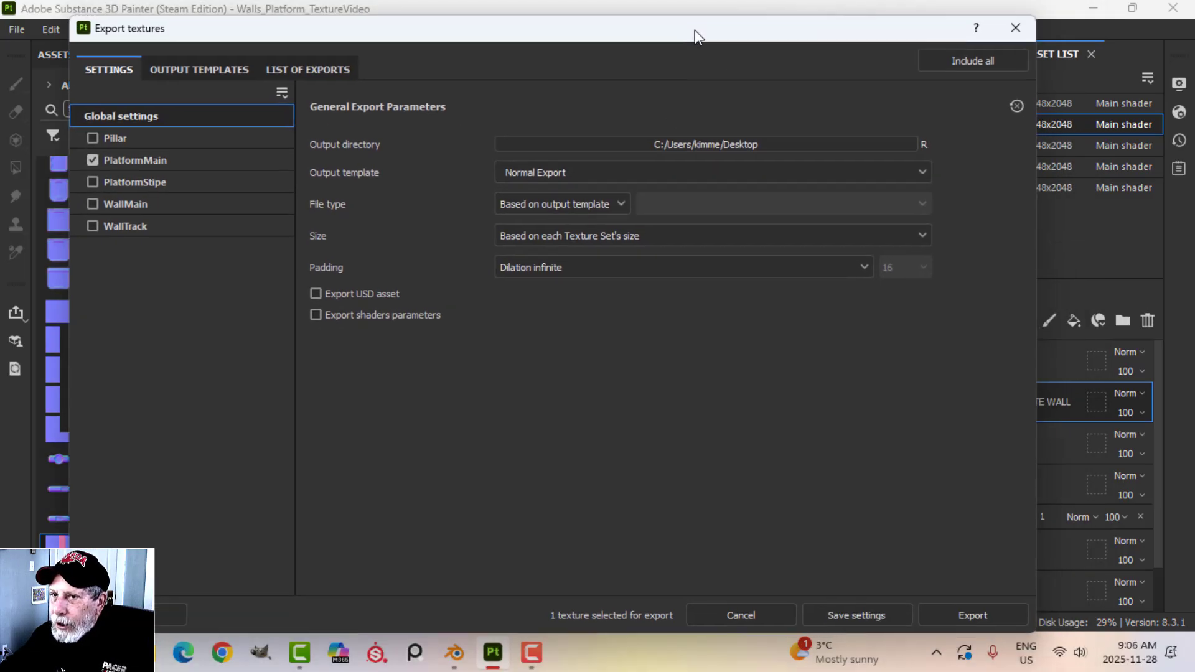
{"action": "left_click", "coordinate": [977, 607]}
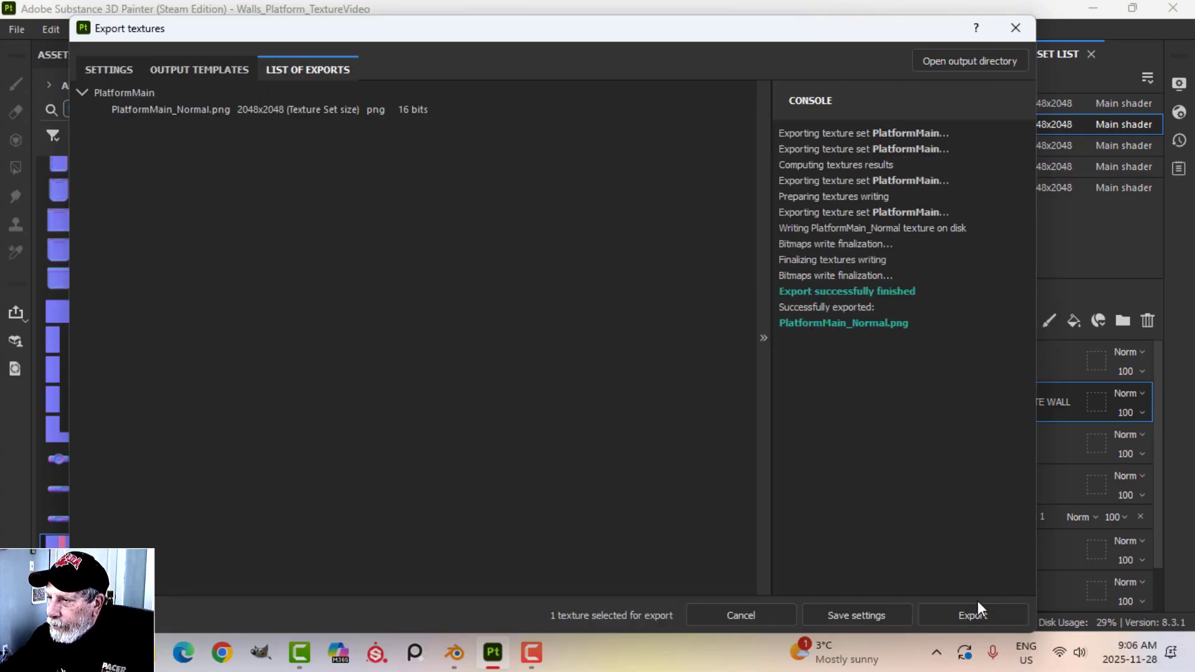
{"action": "left_click", "coordinate": [1015, 29]}
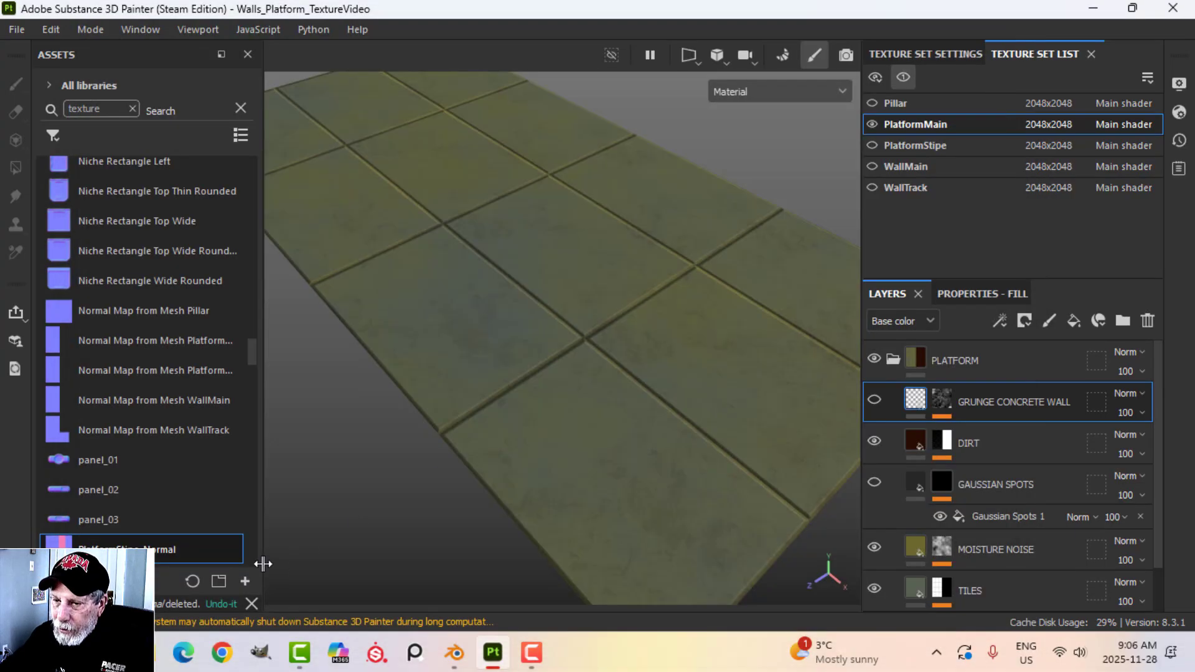
Import PlatformMain_Normal.png from the Desktop as a texture resource into the current session
{"action": "left_click", "coordinate": [246, 580]}
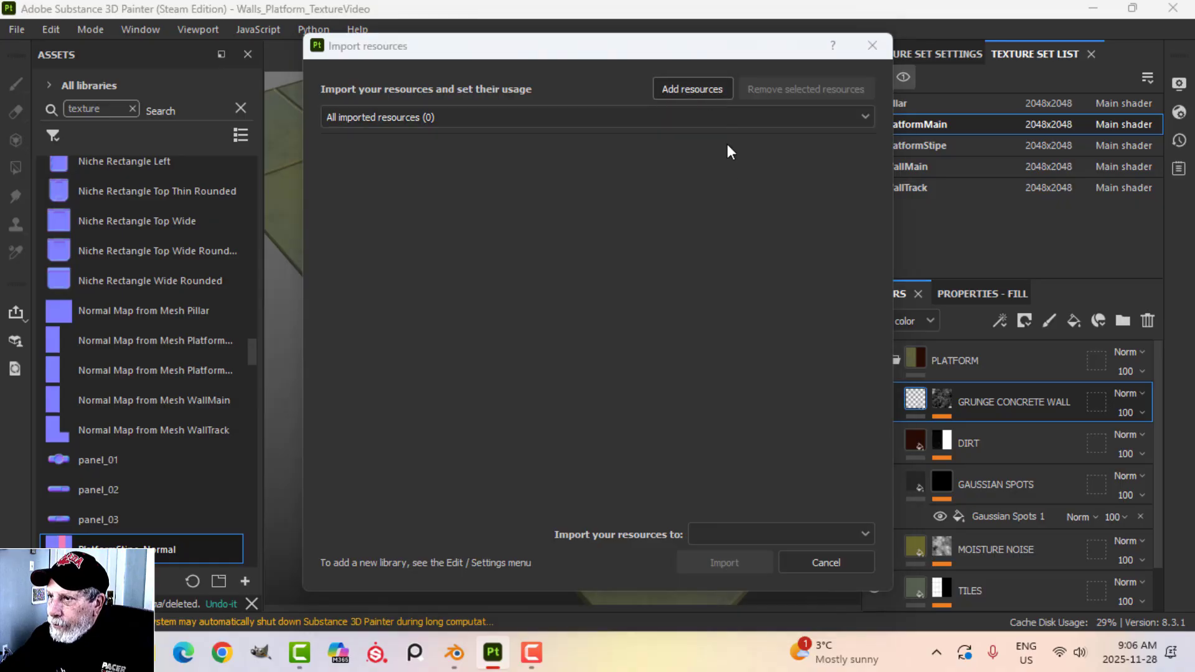
{"action": "left_click", "coordinate": [693, 89]}
{"action": "scroll", "coordinate": [616, 379], "scroll_direction": "down", "scroll_amount": 3}
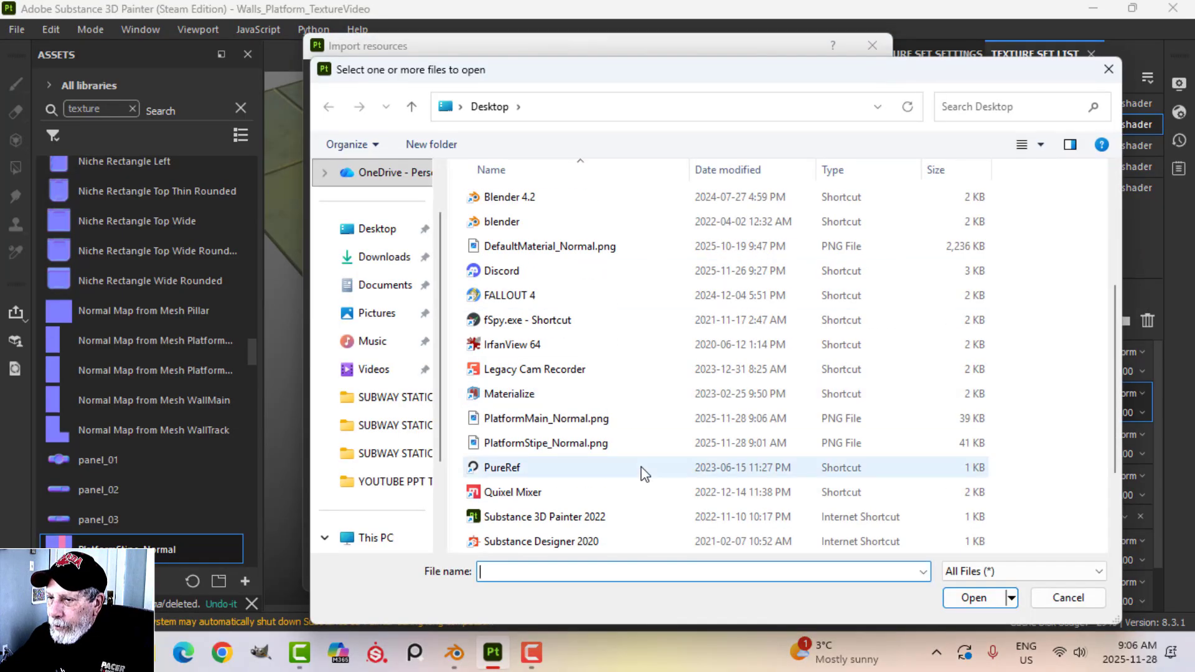
{"action": "left_click", "coordinate": [562, 428]}
{"action": "left_click", "coordinate": [973, 598]}
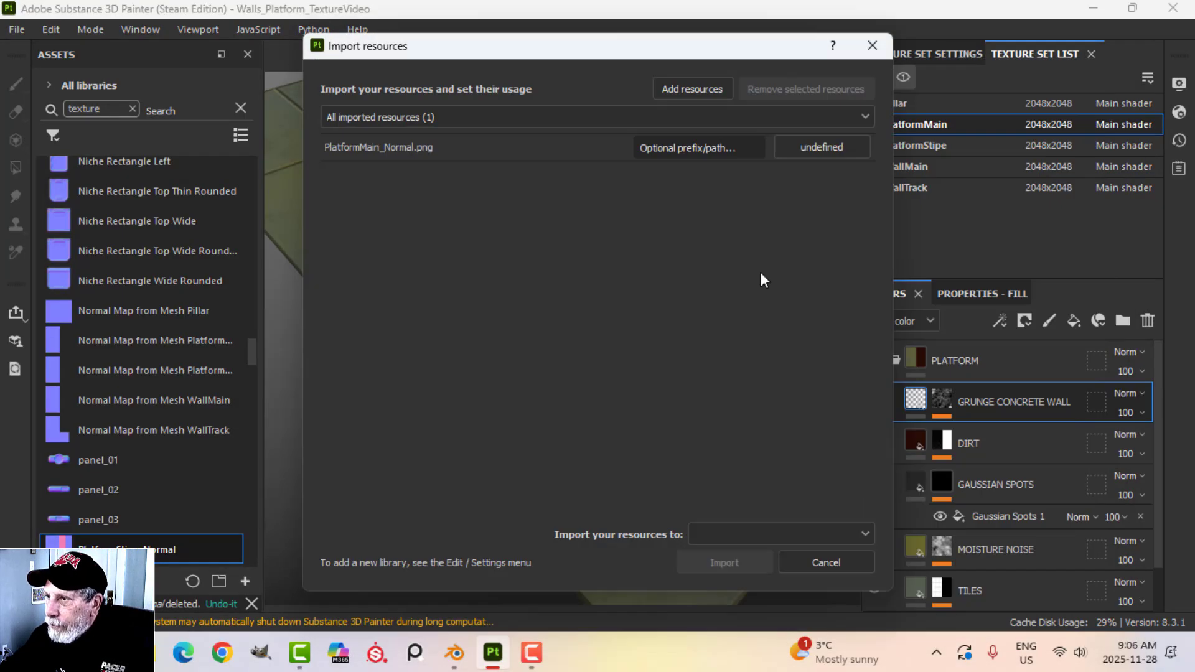
{"action": "left_click", "coordinate": [843, 142]}
{"action": "left_click", "coordinate": [861, 203]}
{"action": "left_click", "coordinate": [758, 537]}
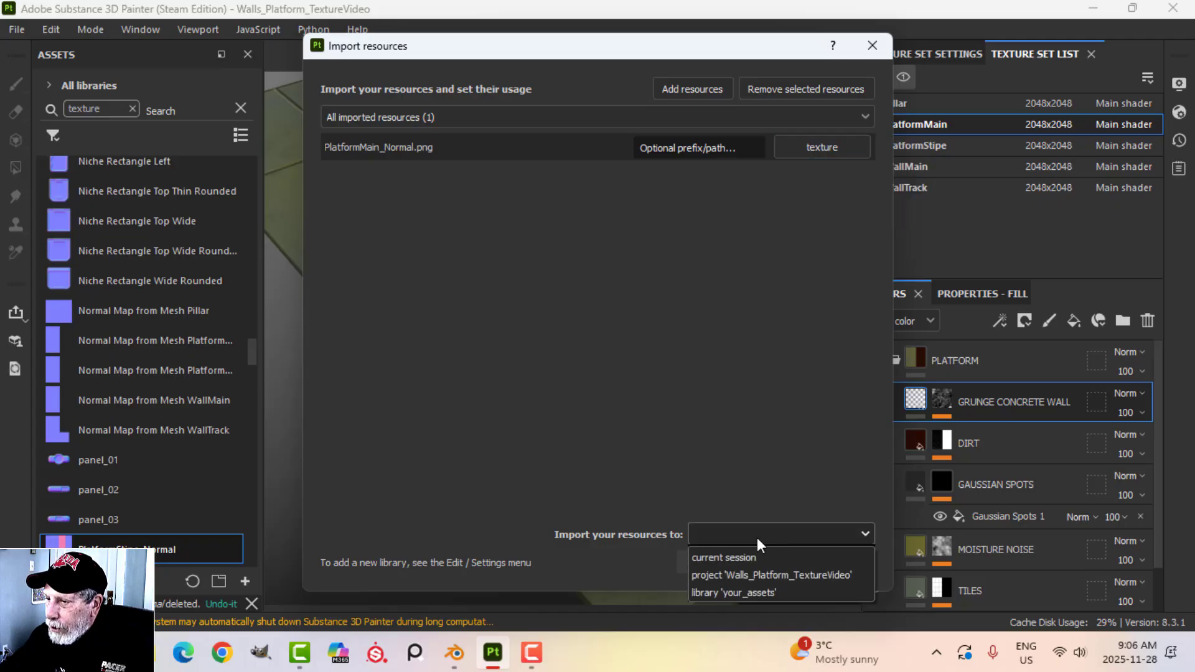
{"action": "left_click", "coordinate": [753, 556]}
{"action": "left_click", "coordinate": [716, 565]}
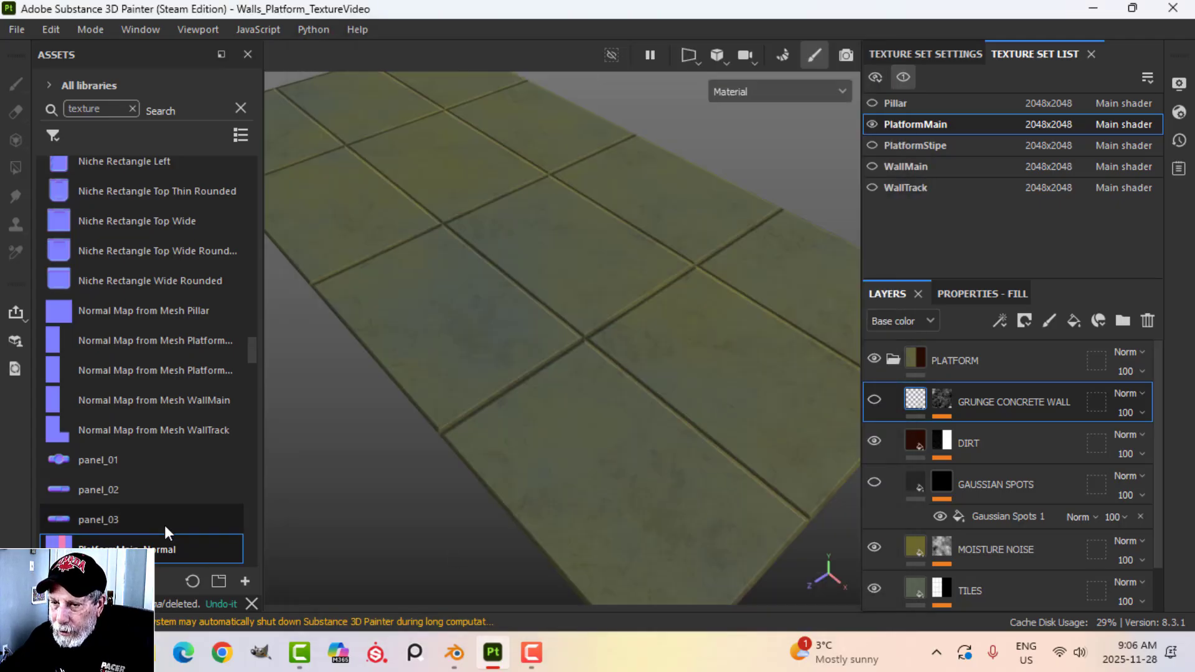
Assign the imported PlatformMain_Normal texture as the Normal mesh map of the PlatformMain texture set
{"action": "scroll", "coordinate": [165, 525], "scroll_direction": "down", "scroll_amount": 3}
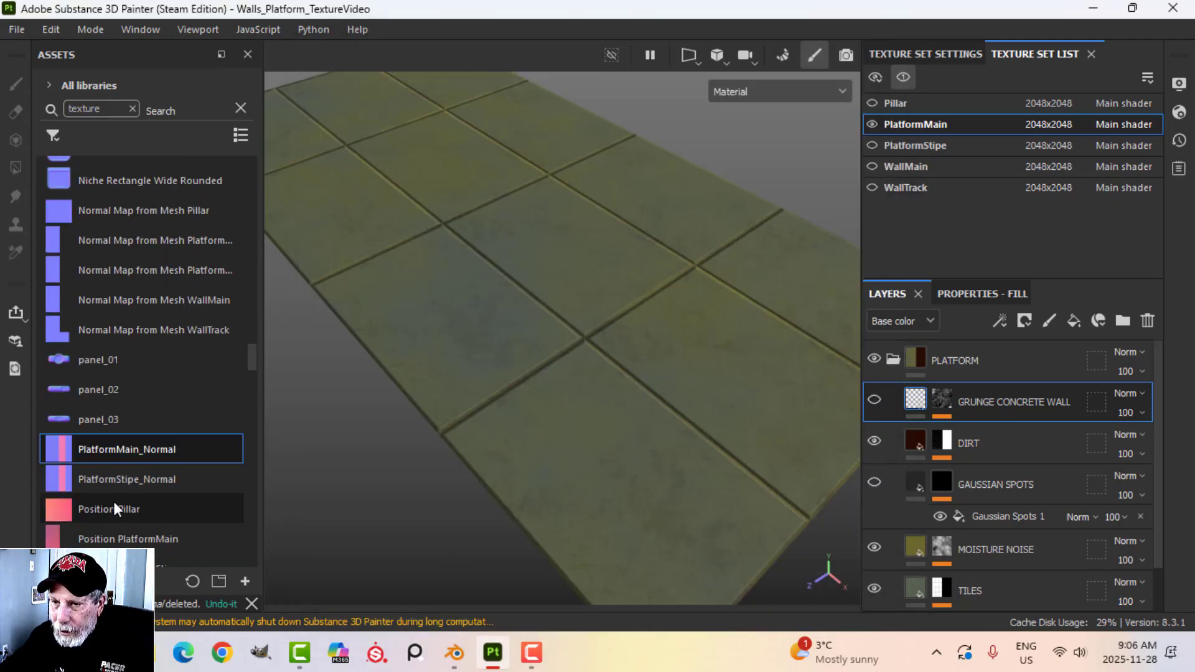
{"action": "left_click", "coordinate": [942, 55]}
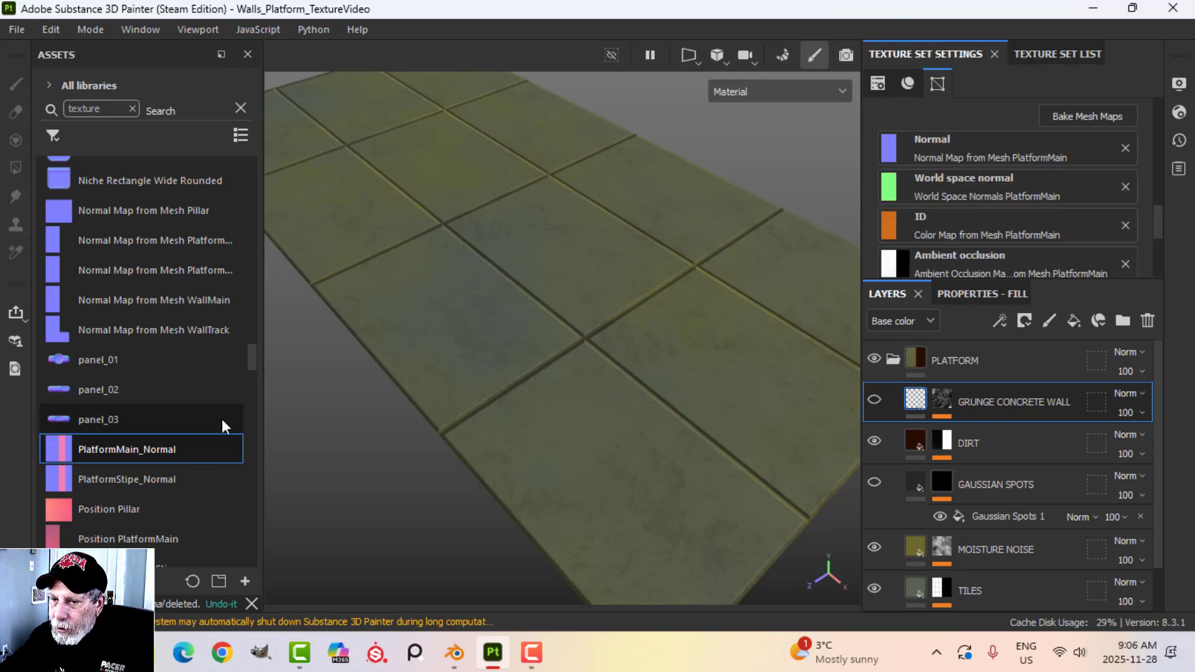
{"action": "left_click_drag", "start_coordinate": [148, 450], "coordinate": [931, 148]}
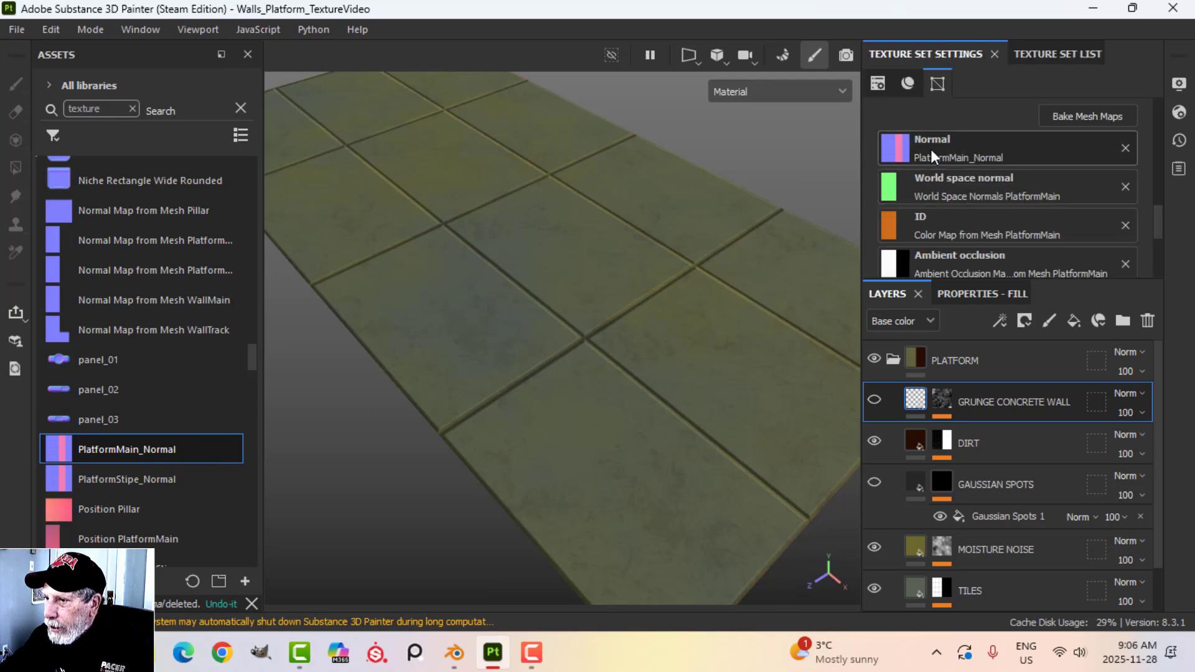
{"action": "scroll", "coordinate": [701, 409], "scroll_direction": "down", "scroll_amount": 1}
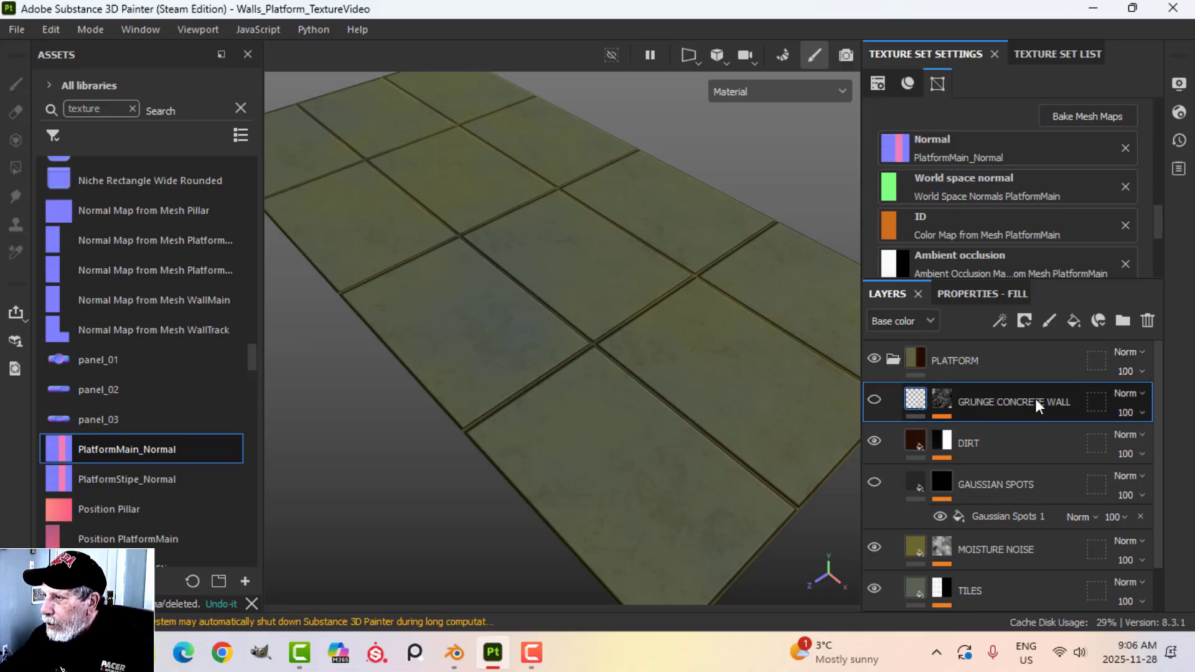
Rebake the selected mesh maps with the Normal map excluded, and return to painting mode
{"action": "left_click", "coordinate": [1090, 115]}
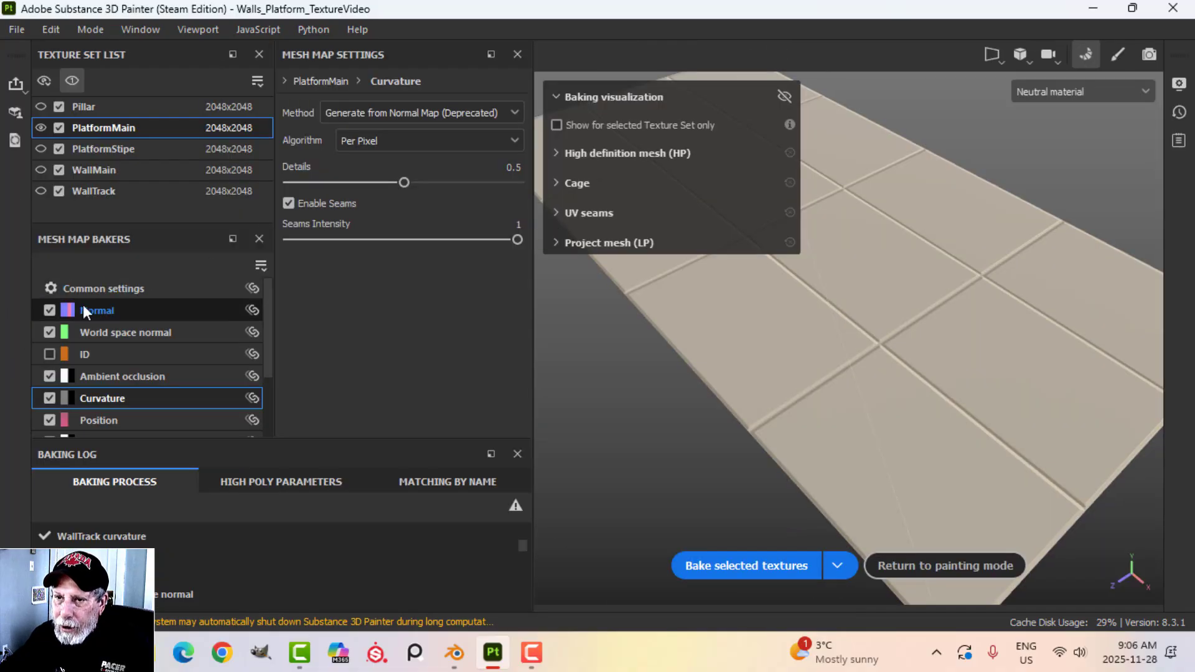
{"action": "left_click", "coordinate": [50, 310]}
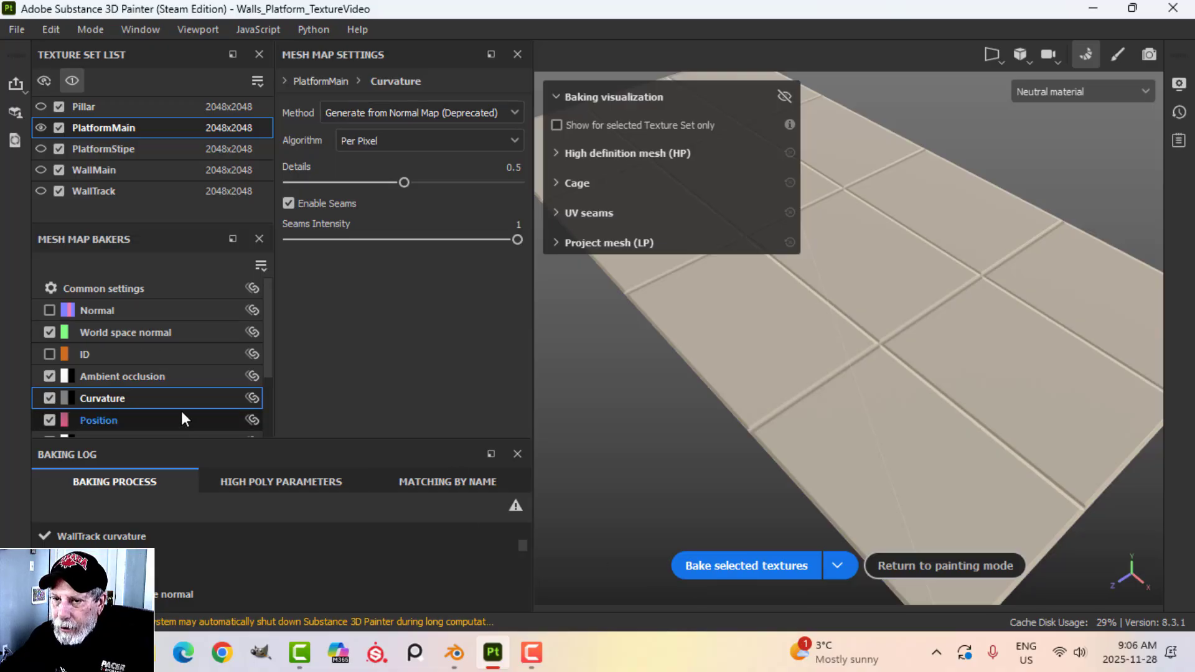
{"action": "left_click", "coordinate": [742, 566]}
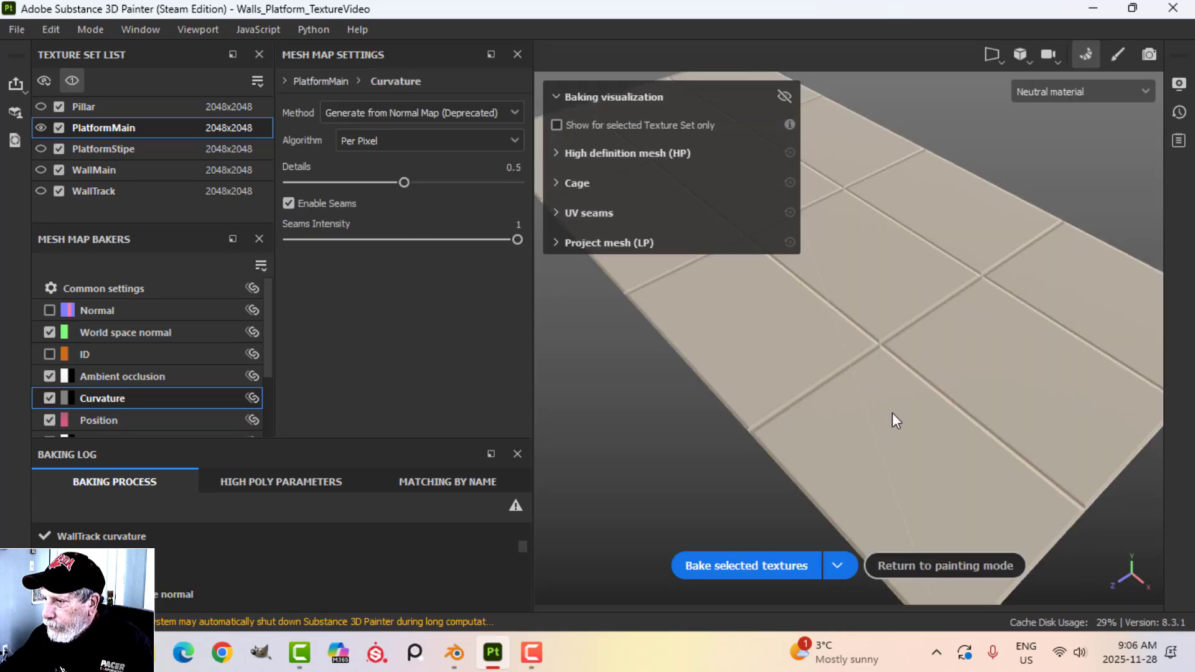
{"action": "left_click", "coordinate": [928, 567]}
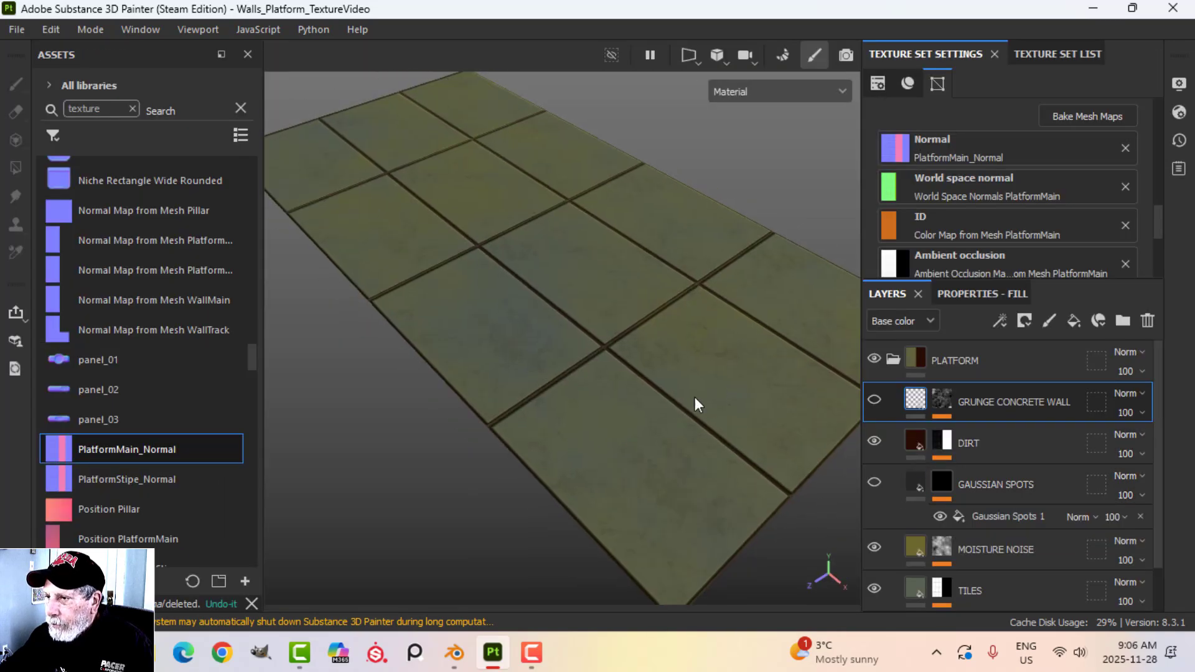
Turn the GRUNGE CONCRETE WALL layer back on in PlatformMain's PLATFORM folder and check the tile surface
{"action": "left_click_drag", "start_coordinate": [695, 399], "coordinate": [689, 391], "text": "alt"}
{"action": "left_click", "coordinate": [874, 402]}
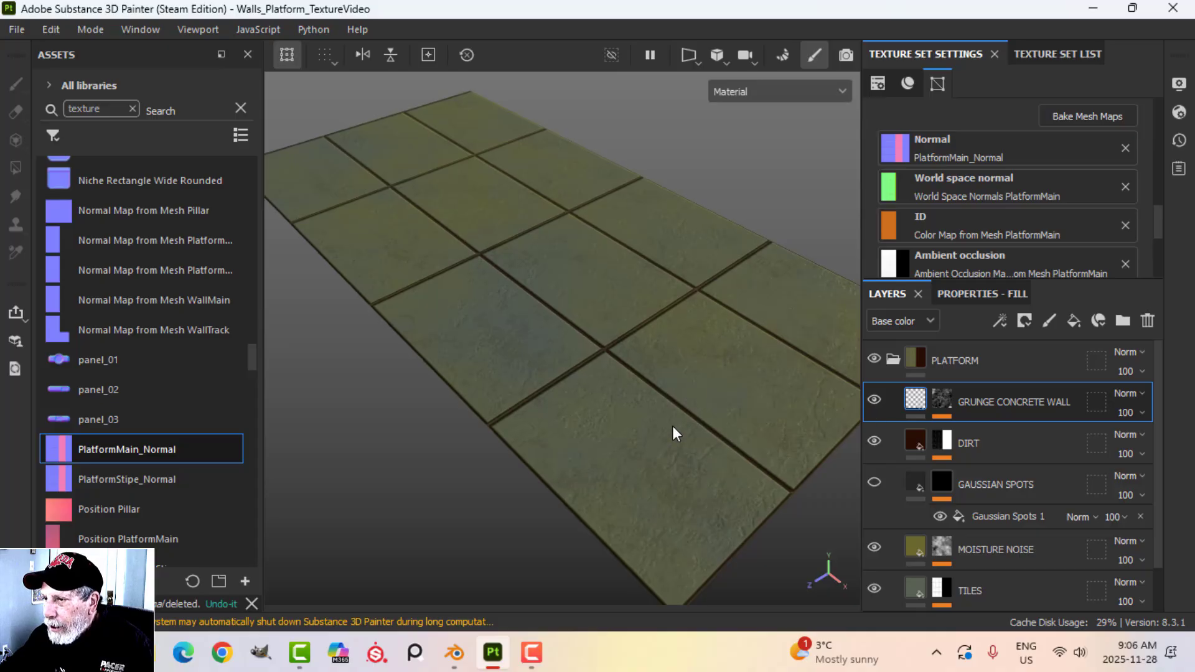
{"action": "scroll", "coordinate": [673, 426], "scroll_direction": "up", "scroll_amount": 3}
{"action": "middle_click_drag", "start_coordinate": [673, 426], "coordinate": [574, 291], "text": "alt"}
{"action": "left_click_drag", "start_coordinate": [588, 337], "coordinate": [652, 400], "text": "alt"}
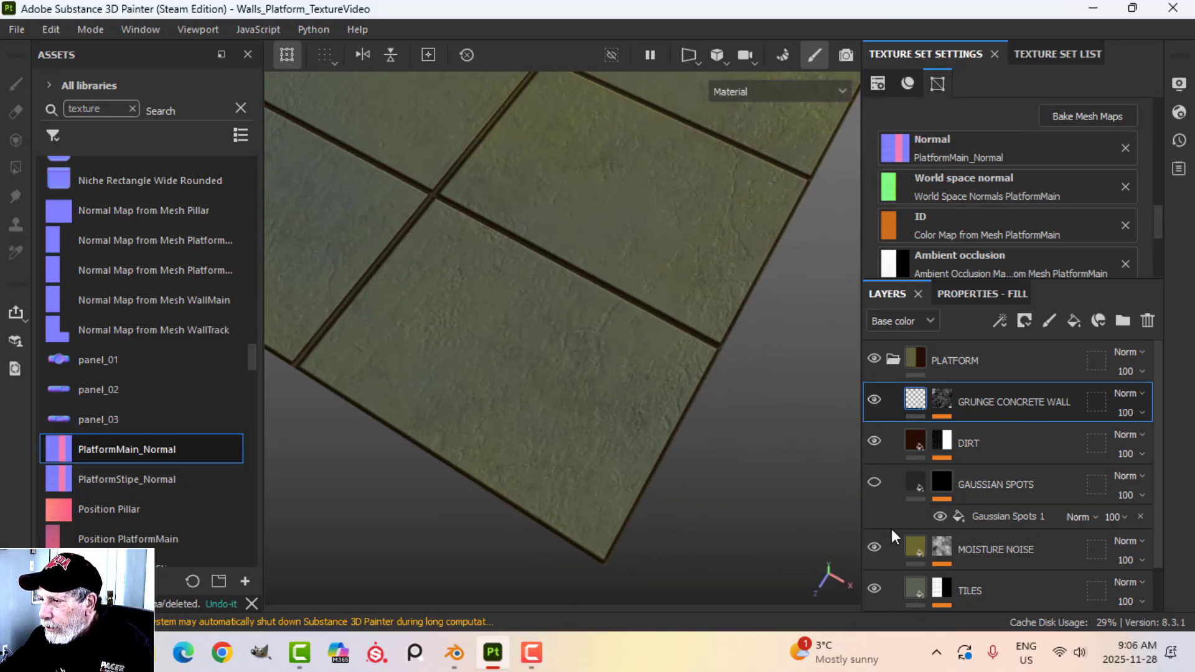
Turn the GAUSSIAN SPOTS layer back on in PlatformMain's PLATFORM folder and check the spots across the tiles
{"action": "left_click", "coordinate": [874, 482]}
{"action": "left_click_drag", "start_coordinate": [716, 451], "coordinate": [674, 447], "text": "alt"}
{"action": "scroll", "coordinate": [674, 447], "scroll_direction": "up", "scroll_amount": 3}
{"action": "middle_click_drag", "start_coordinate": [675, 447], "coordinate": [627, 459], "text": "alt"}
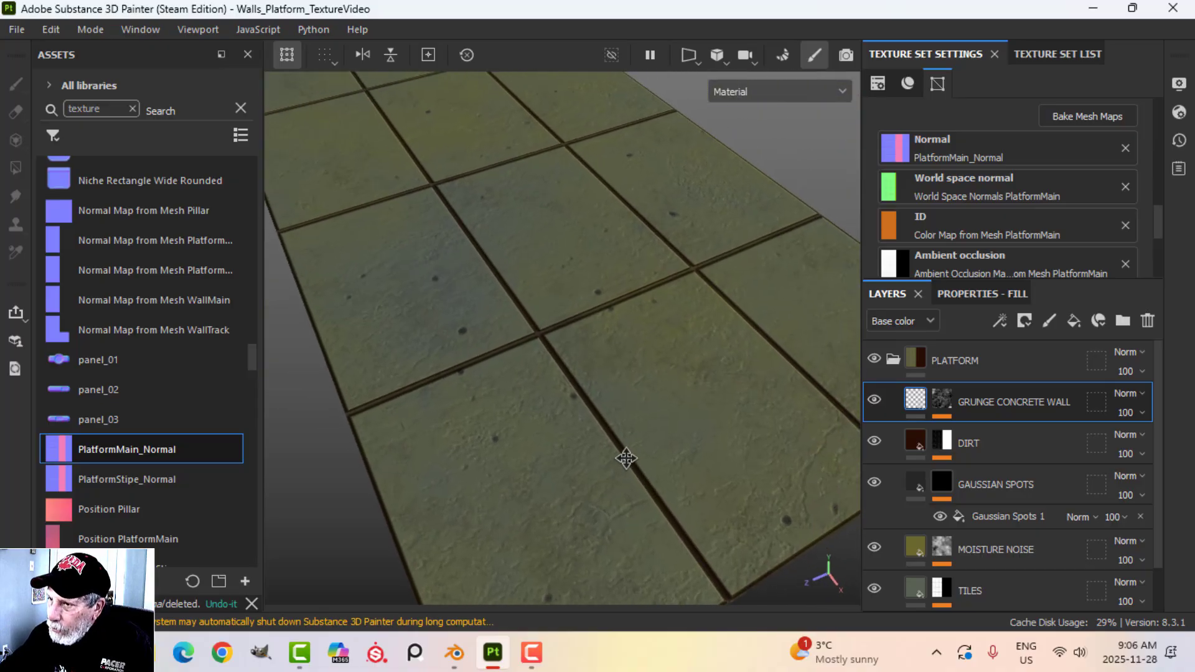
{"action": "left_click_drag", "start_coordinate": [627, 459], "coordinate": [620, 460], "text": "alt"}
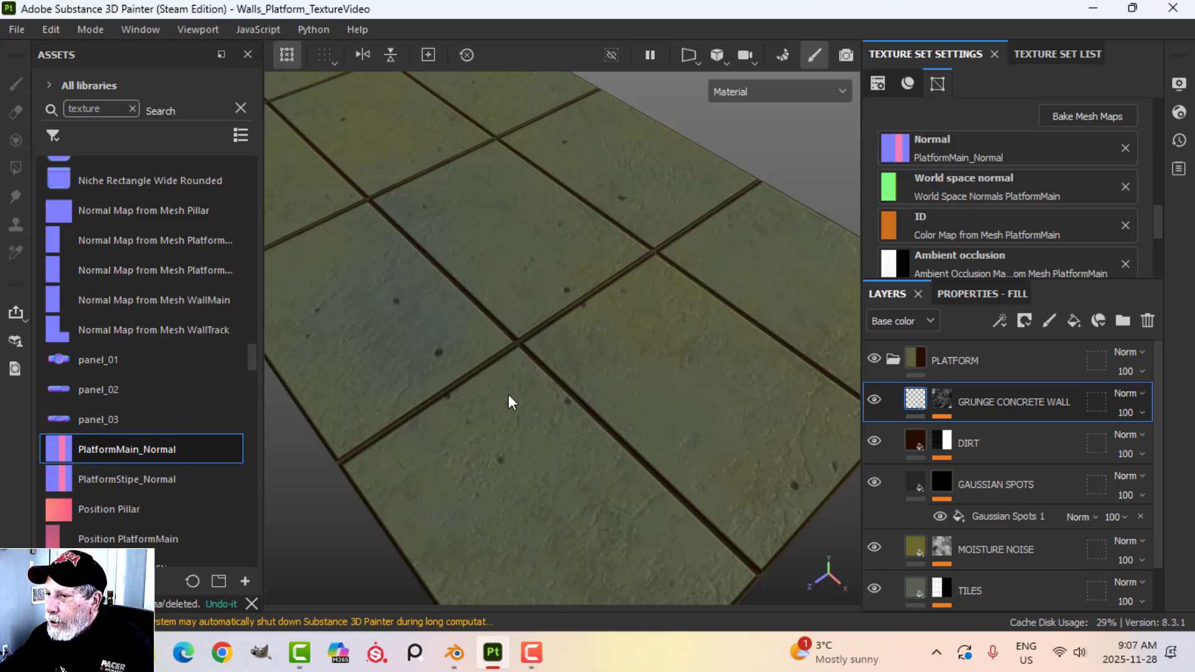
{"action": "left_click_drag", "start_coordinate": [508, 394], "coordinate": [787, 325], "text": "alt"}
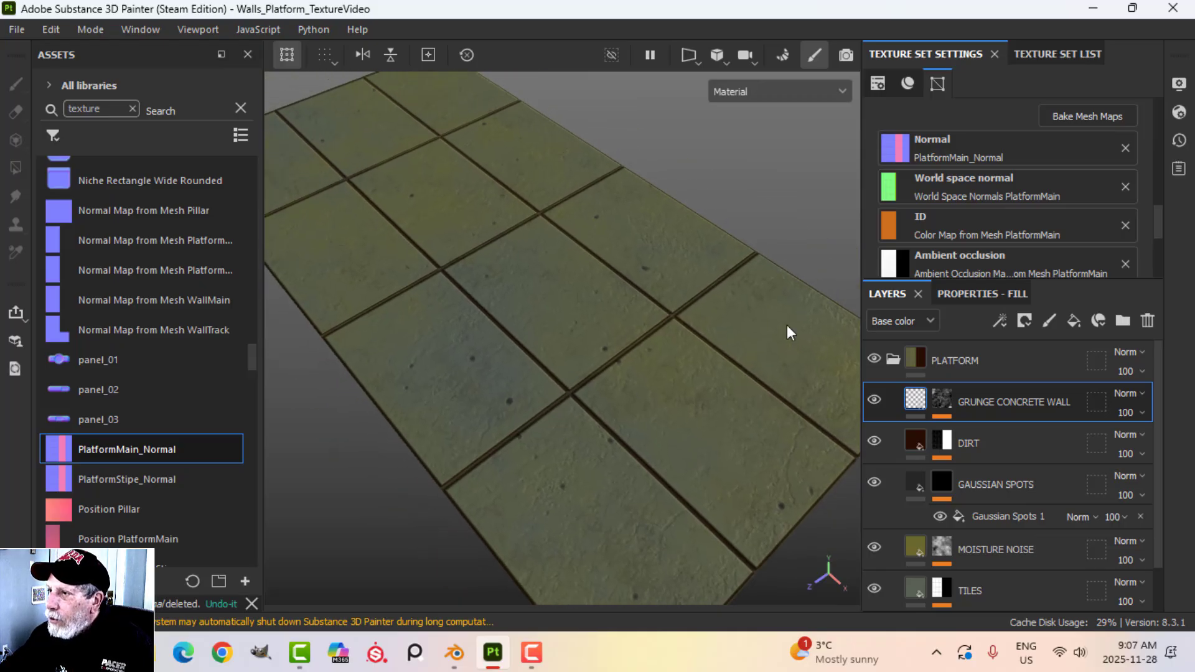
Copy the EDGES layer from the PlatformStipe texture set
{"action": "left_click", "coordinate": [1039, 55]}
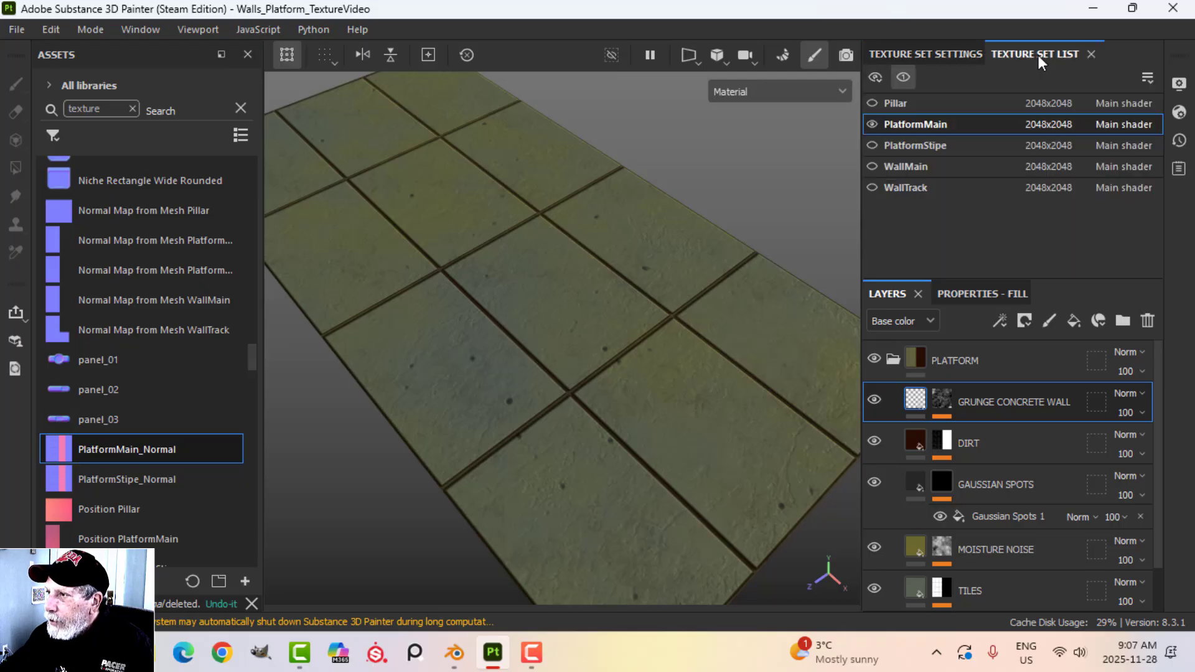
{"action": "left_click", "coordinate": [892, 360]}
{"action": "left_click", "coordinate": [969, 361]}
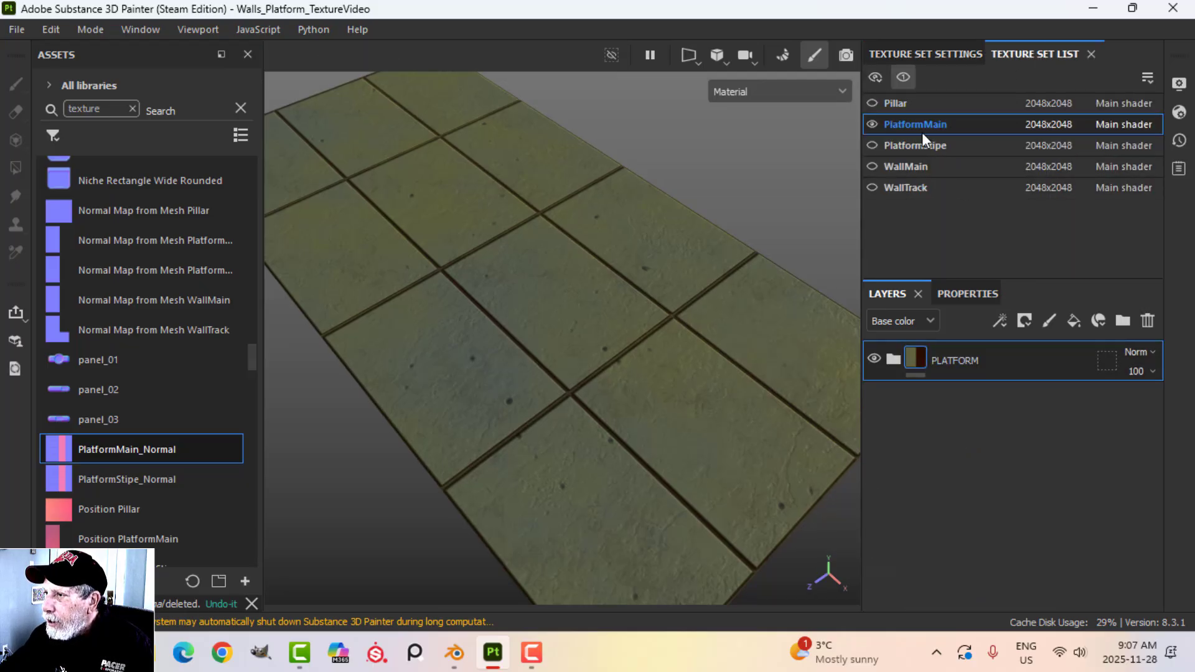
{"action": "left_click", "coordinate": [921, 145]}
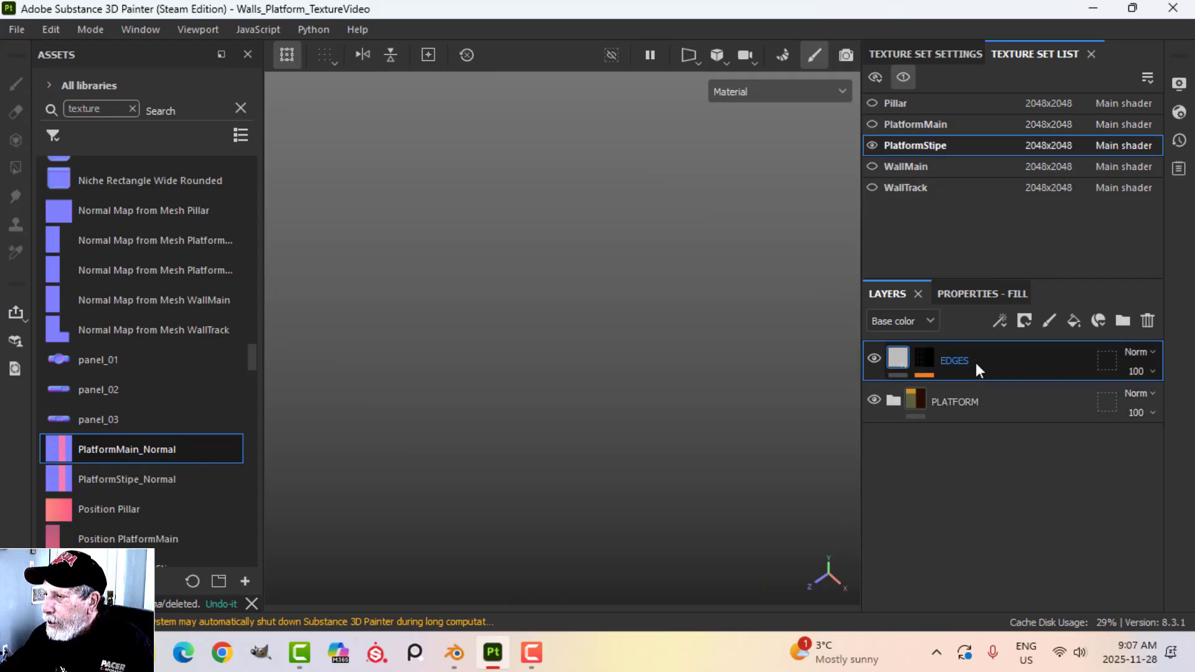
{"action": "right_click", "coordinate": [976, 364]}
{"action": "left_click", "coordinate": [758, 330]}
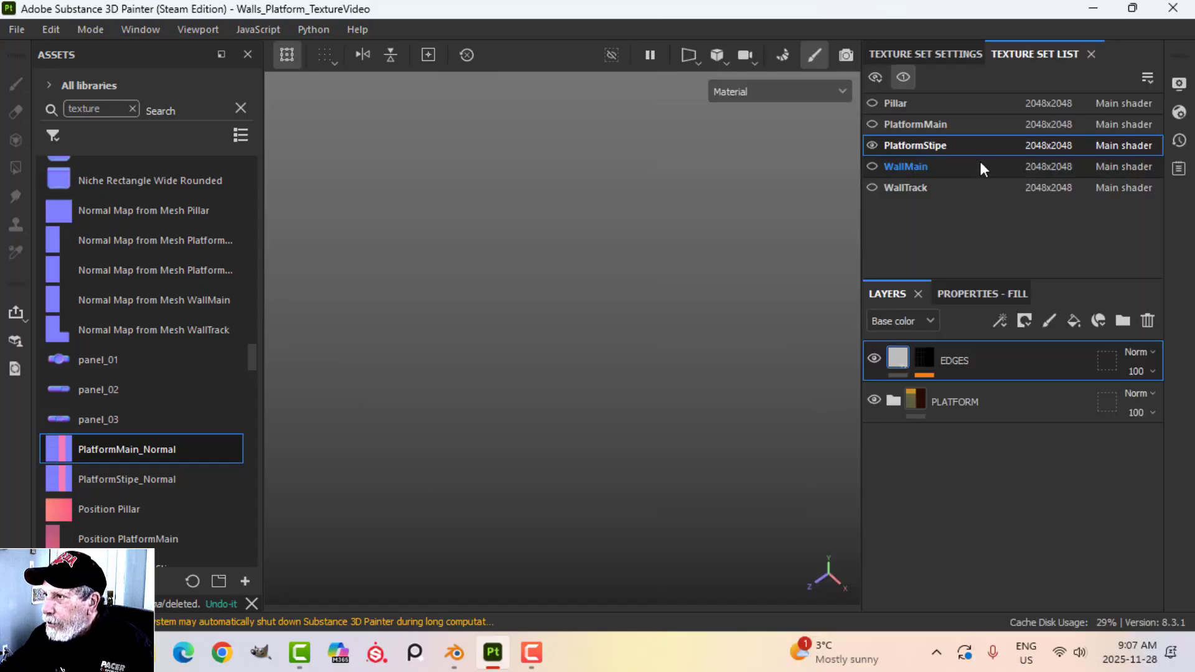
Collapse PlatformMain's PLATFORM folder and paste the copied EDGES layer above it
{"action": "left_click", "coordinate": [958, 126]}
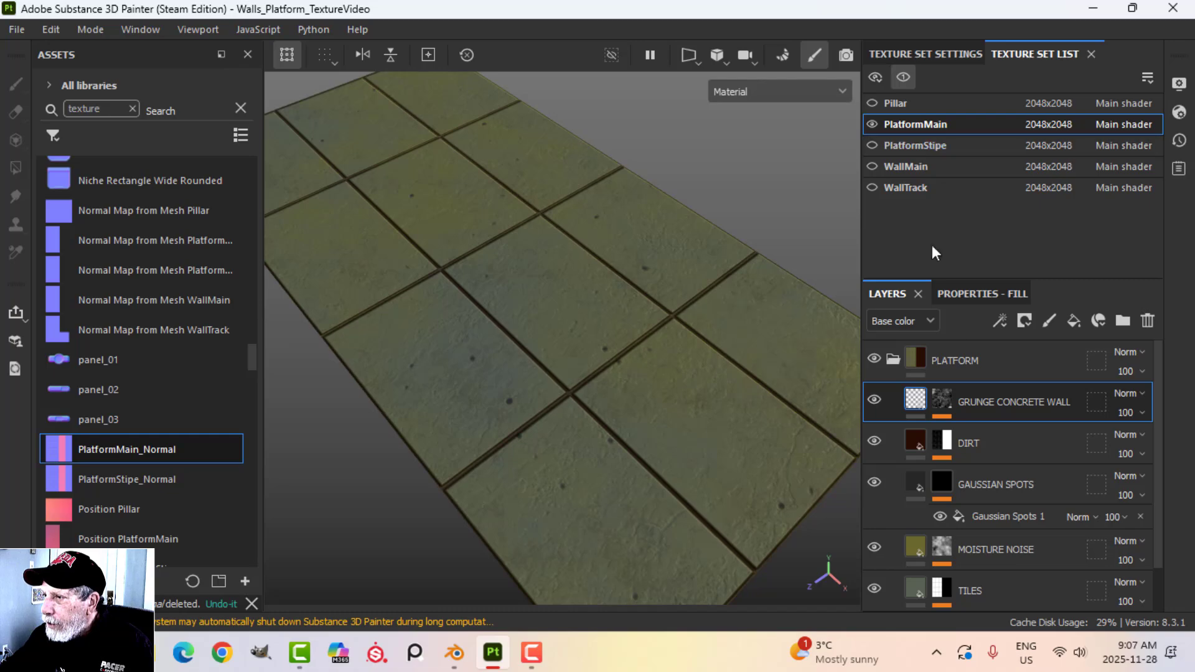
{"action": "left_click", "coordinate": [893, 360]}
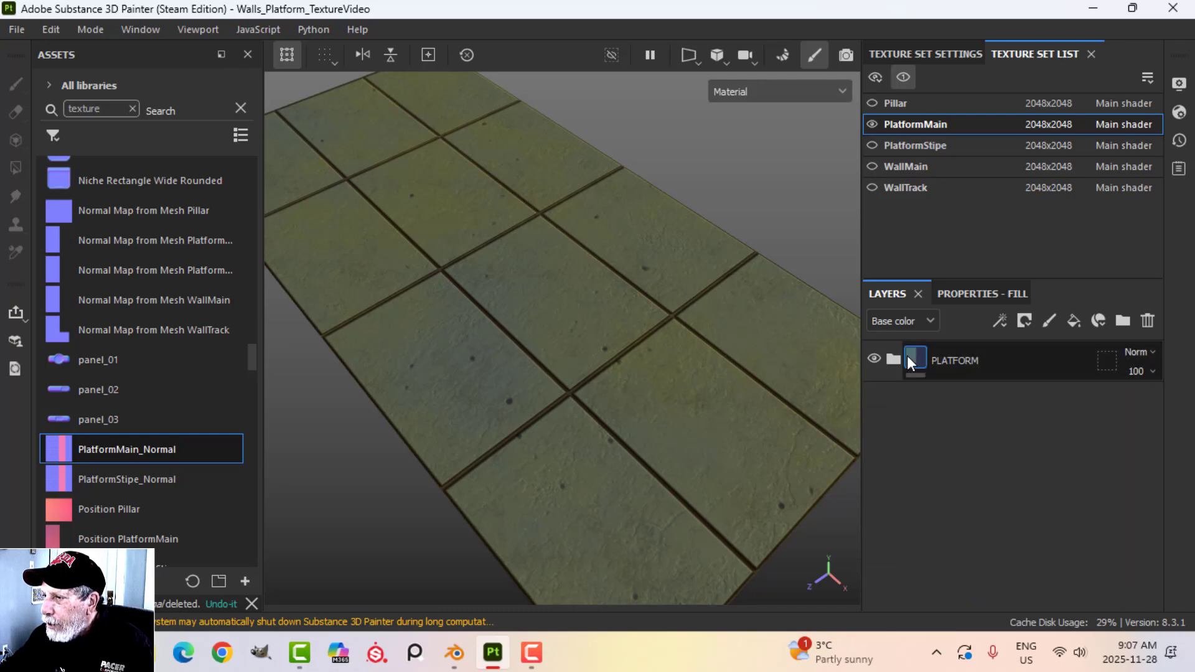
{"action": "right_click", "coordinate": [942, 450]}
{"action": "left_click", "coordinate": [757, 355]}
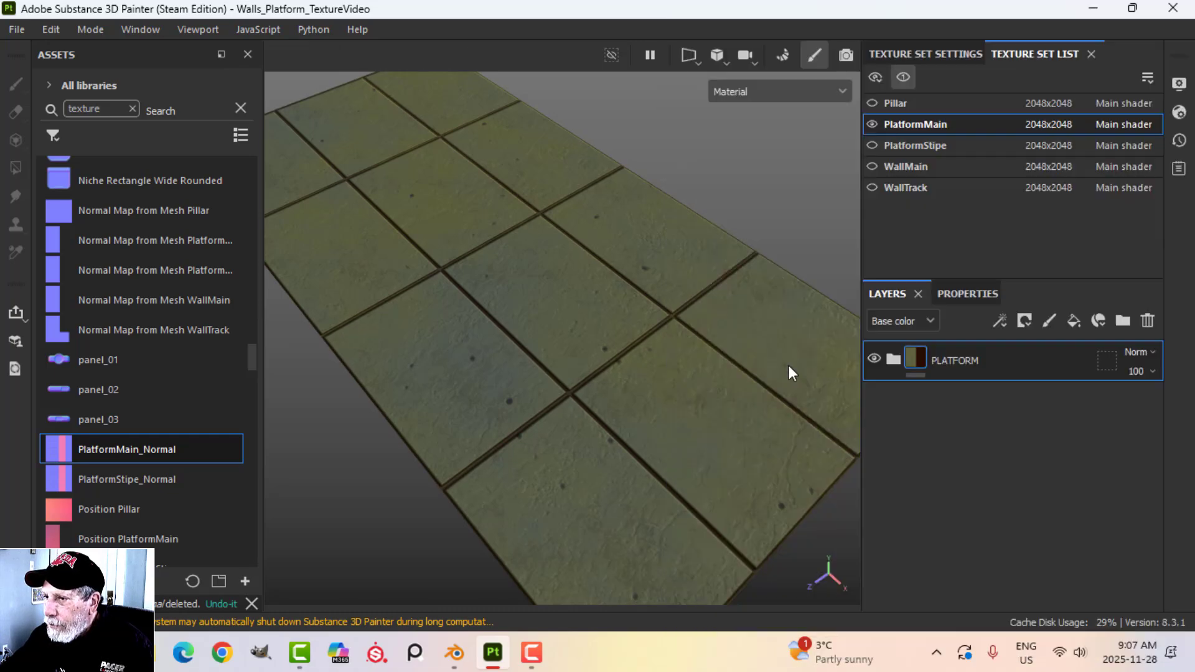
Examine the edge wear along PlatformMain's tile edges up close and across the whole platform
{"action": "left_click_drag", "start_coordinate": [790, 365], "coordinate": [678, 347], "text": "alt"}
{"action": "scroll", "coordinate": [672, 408], "scroll_direction": "down", "scroll_amount": 4}
{"action": "scroll", "coordinate": [631, 415], "scroll_direction": "up", "scroll_amount": 5}
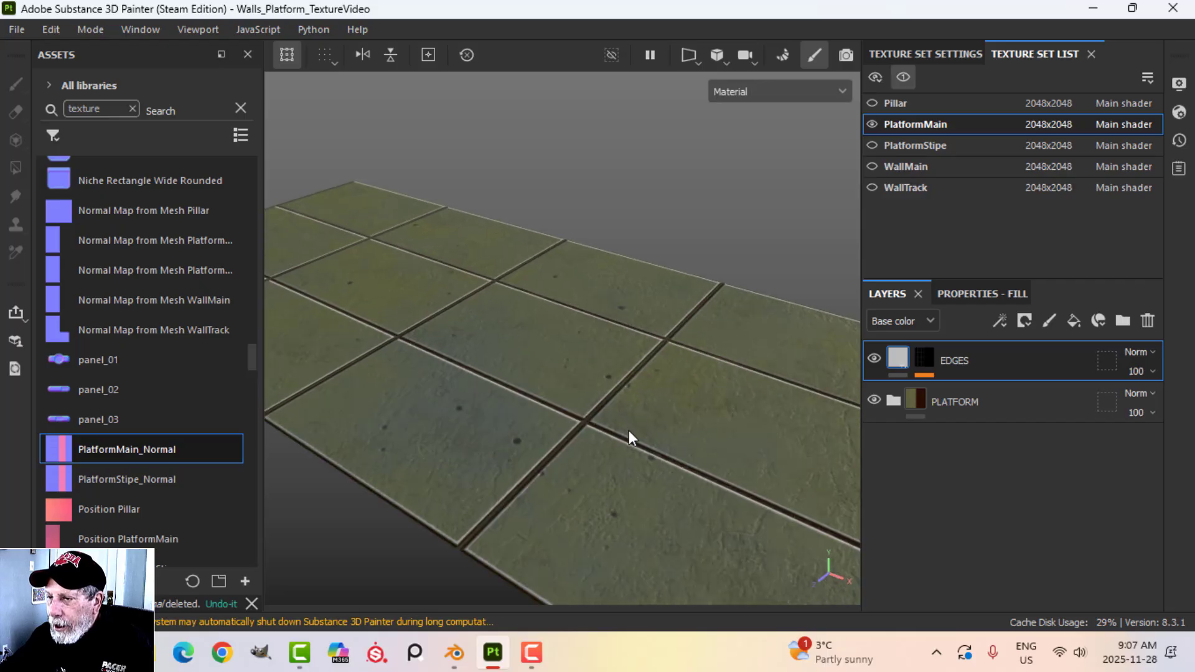
{"action": "left_click_drag", "start_coordinate": [629, 431], "coordinate": [516, 405], "text": "alt"}
{"action": "left_click_drag", "start_coordinate": [626, 452], "coordinate": [590, 457], "text": "alt"}
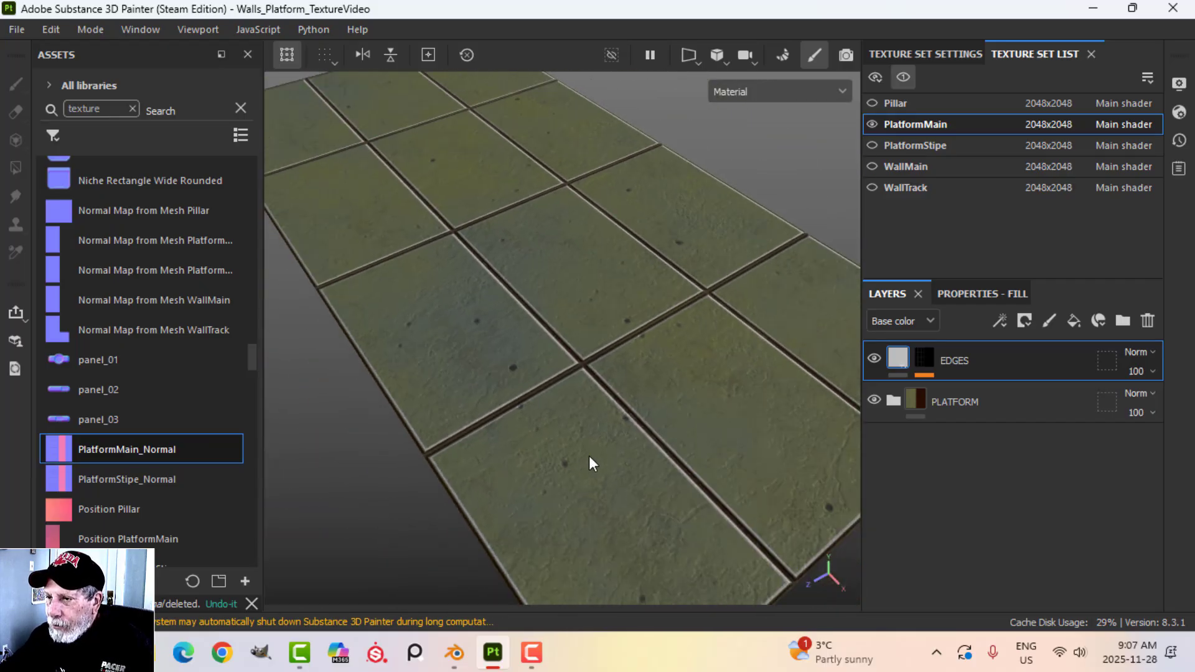
{"action": "left_click_drag", "start_coordinate": [580, 416], "coordinate": [700, 457], "text": "alt"}
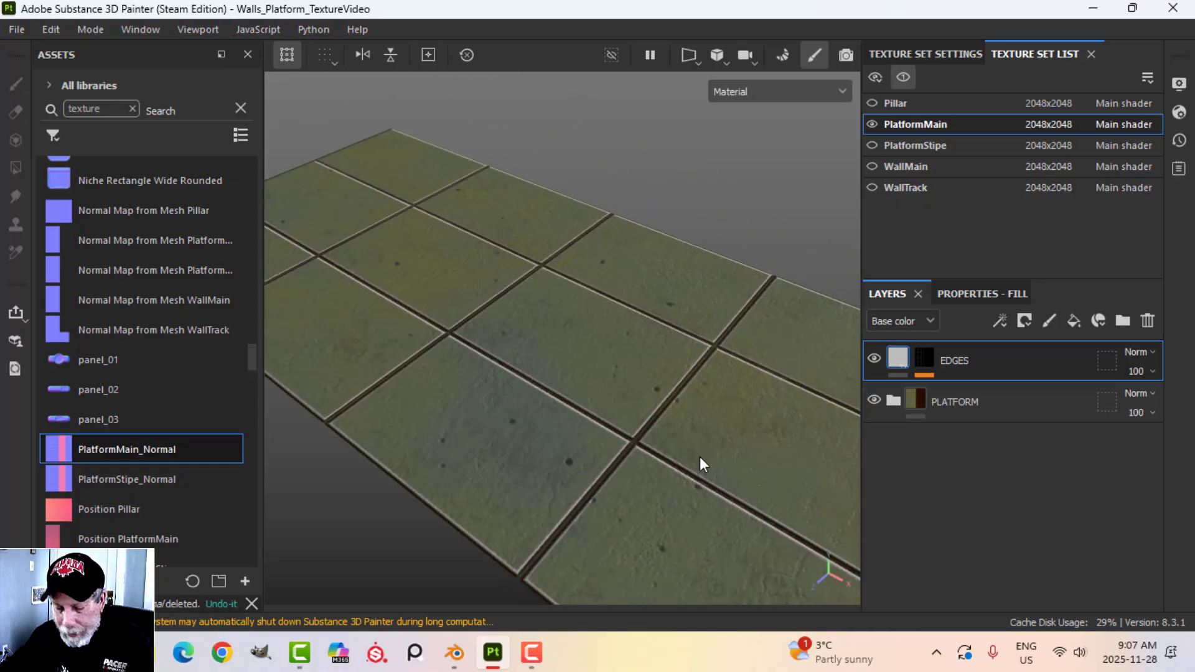
{"action": "scroll", "coordinate": [708, 461], "scroll_direction": "down", "scroll_amount": 2}
{"action": "middle_click_drag", "start_coordinate": [710, 458], "coordinate": [694, 426], "text": "alt"}
{"action": "scroll", "coordinate": [700, 406], "scroll_direction": "down", "scroll_amount": 1}
{"action": "left_click_drag", "start_coordinate": [694, 425], "coordinate": [662, 434], "text": "alt"}
{"action": "middle_click_drag", "start_coordinate": [662, 434], "coordinate": [660, 438], "text": "alt"}
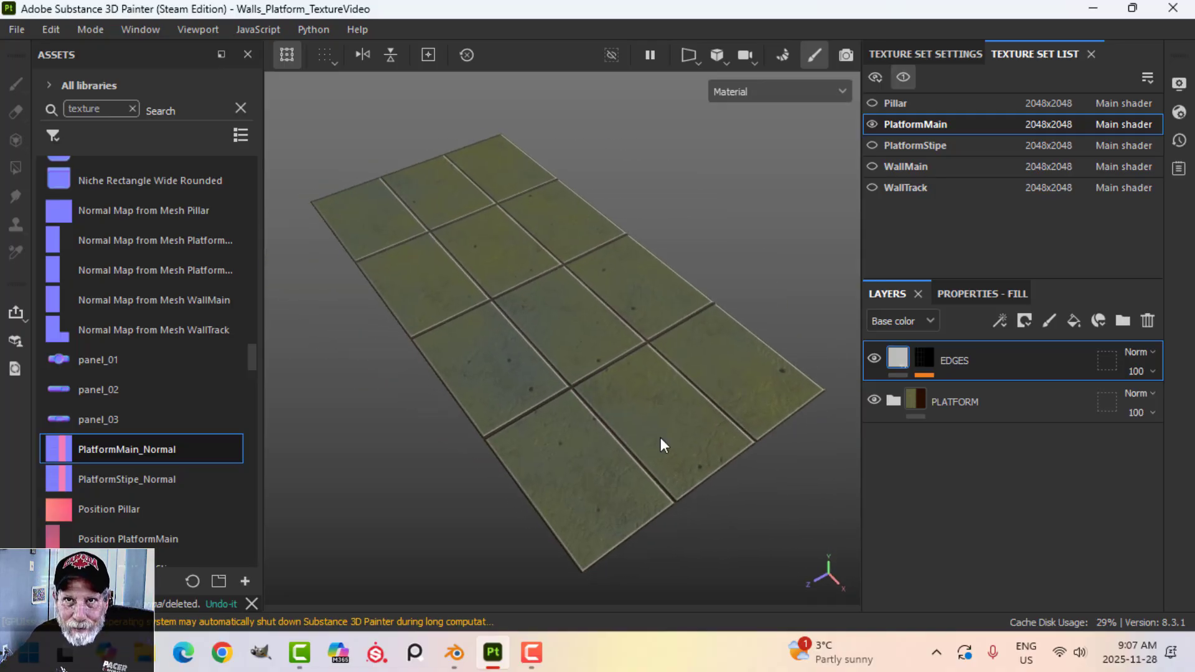